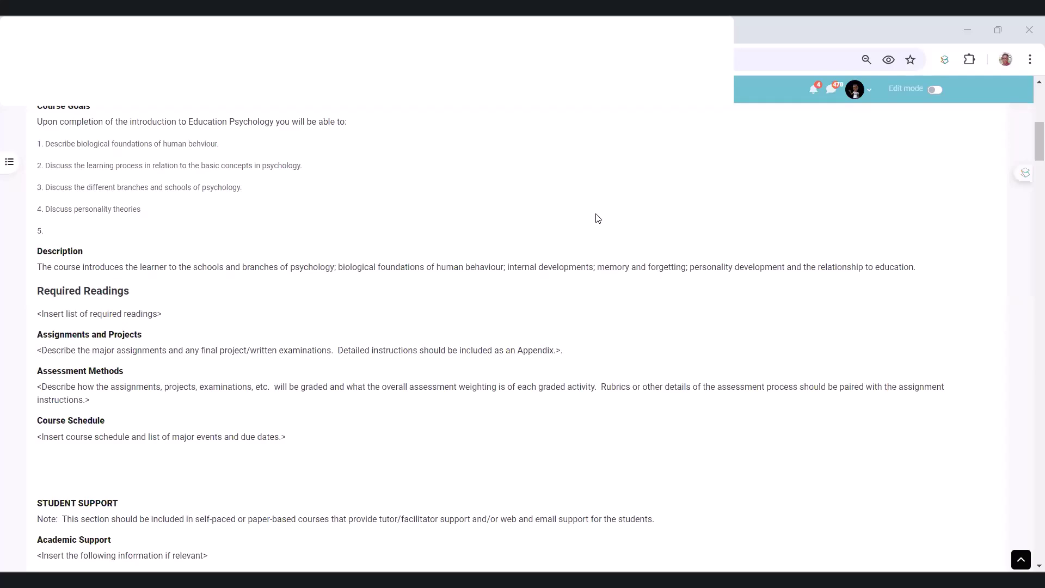
Step: Turn on edit mode for the EPY 110 course page
scroll(497, 253, "up", 6)
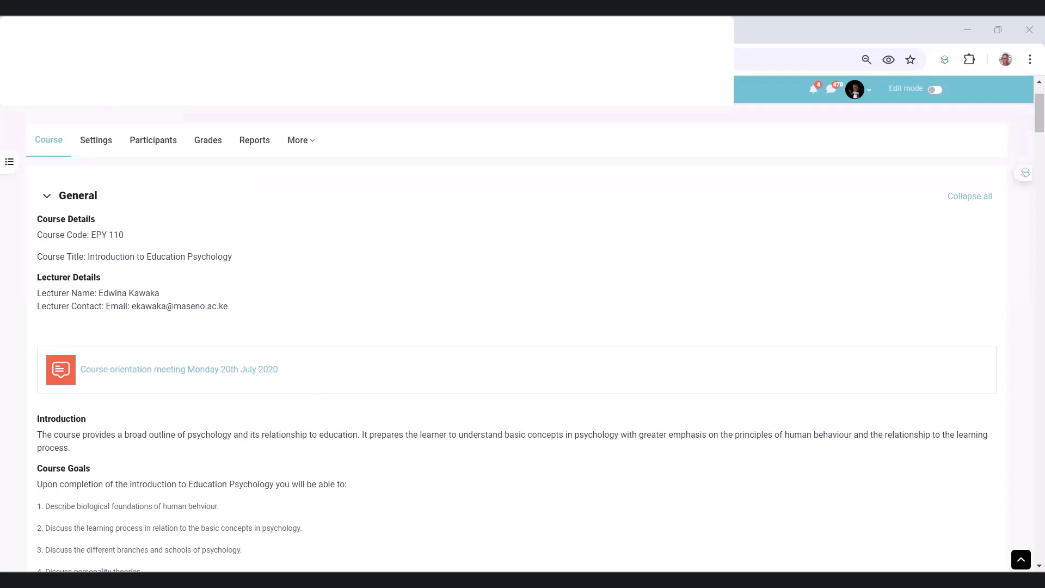
scroll(306, 324, "down", 3)
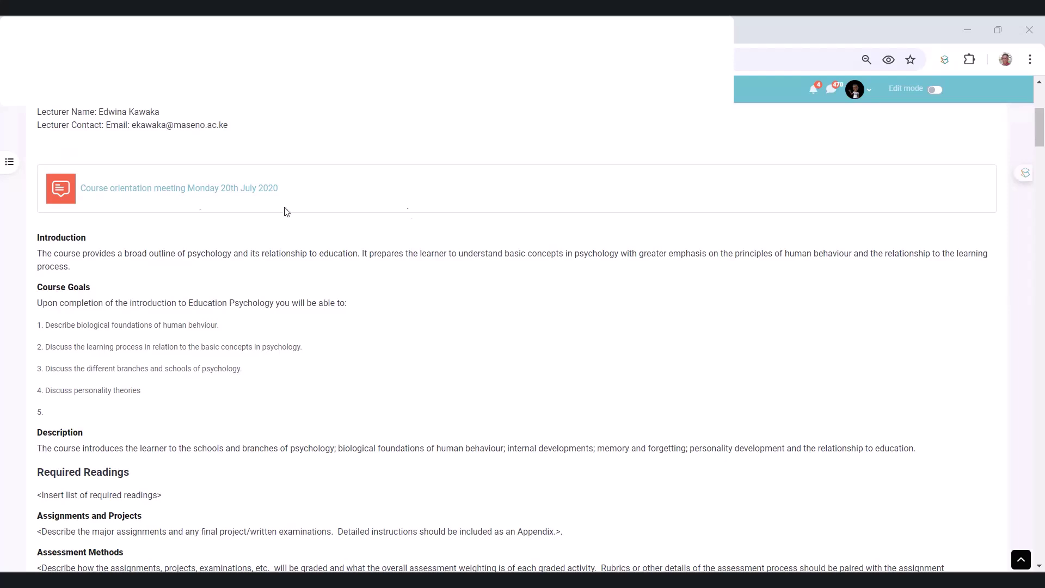
mouse_move(888, 78)
left_mouse_down()
mouse_move(961, 111)
mouse_move(906, 73)
left_mouse_up()
mouse_move(831, 170)
left_mouse_down()
mouse_move(885, 117)
mouse_move(898, 144)
left_mouse_up()
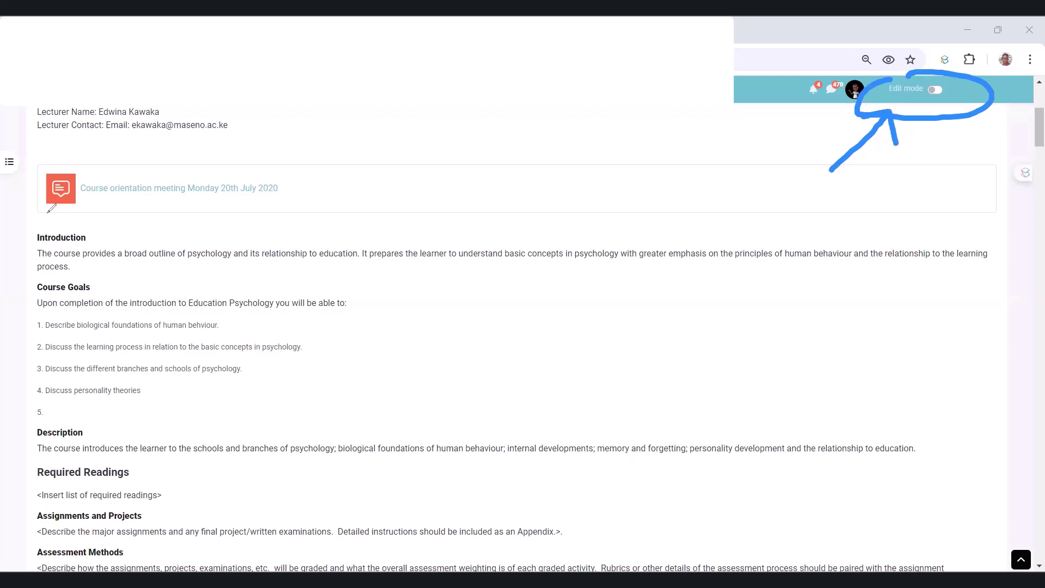
left_click_drag(889, 97, 961, 107)
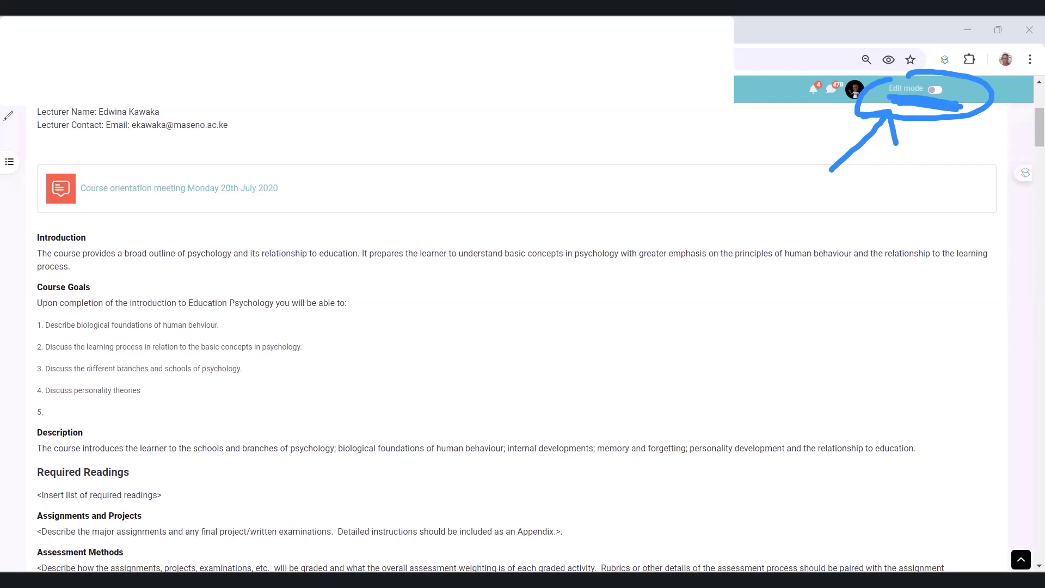
left_click(938, 85)
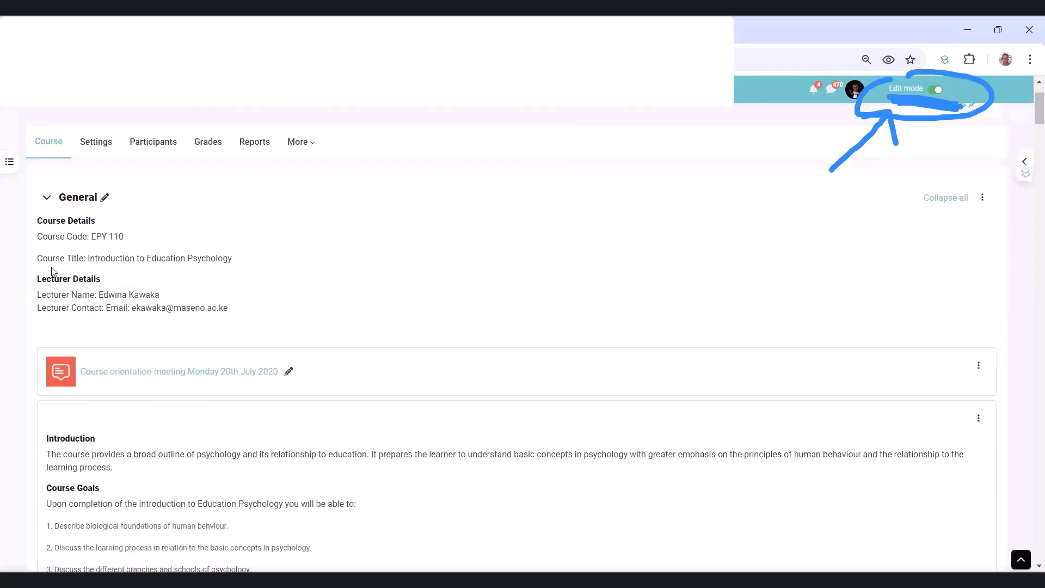
key("e")
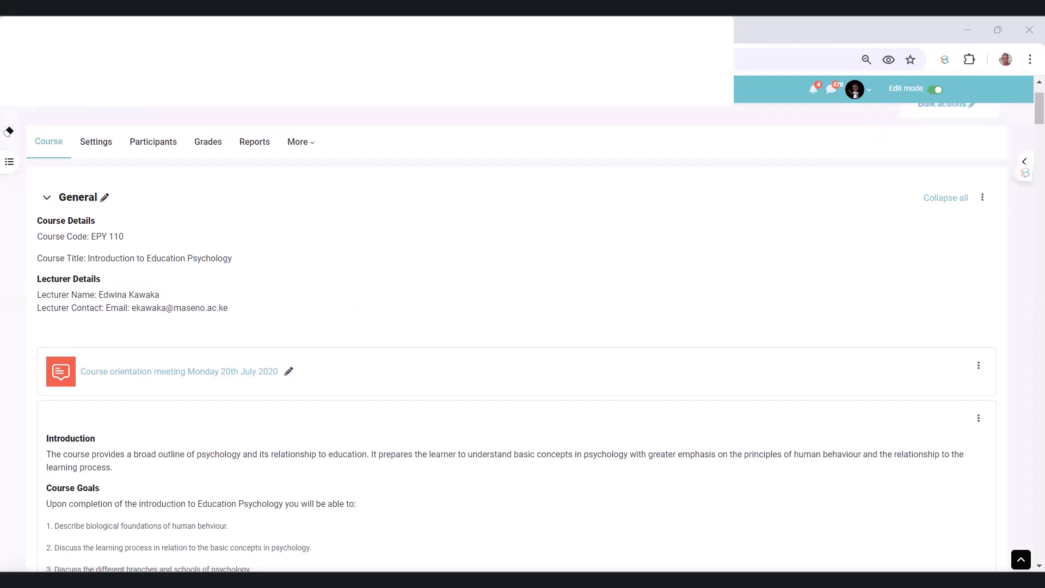
Step: Examine the student support section and the first topic's template text, discussion forum and option for adding activities or resources
scroll(329, 299, "down", 15)
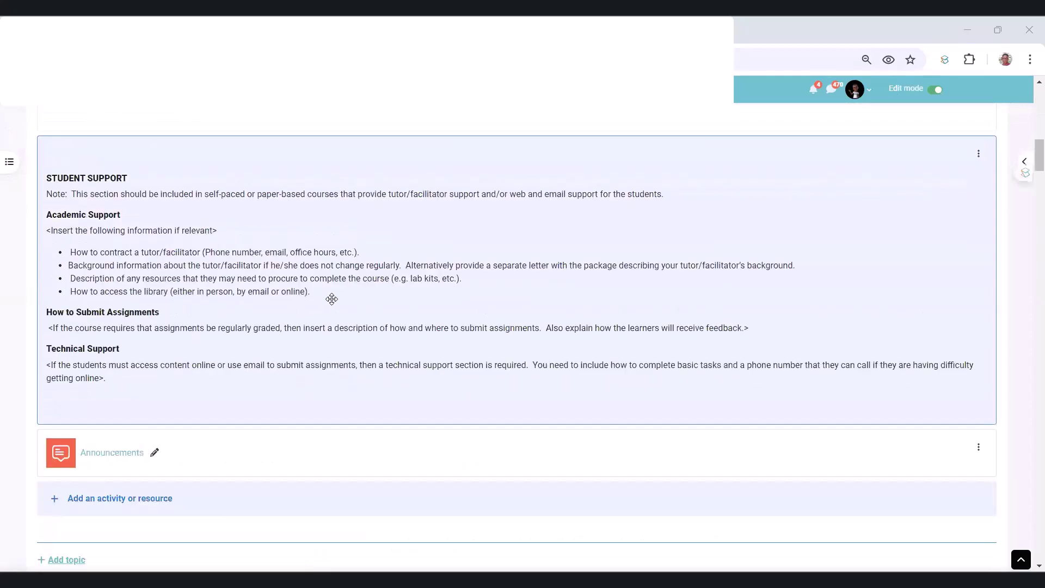
scroll(337, 297, "down", 8)
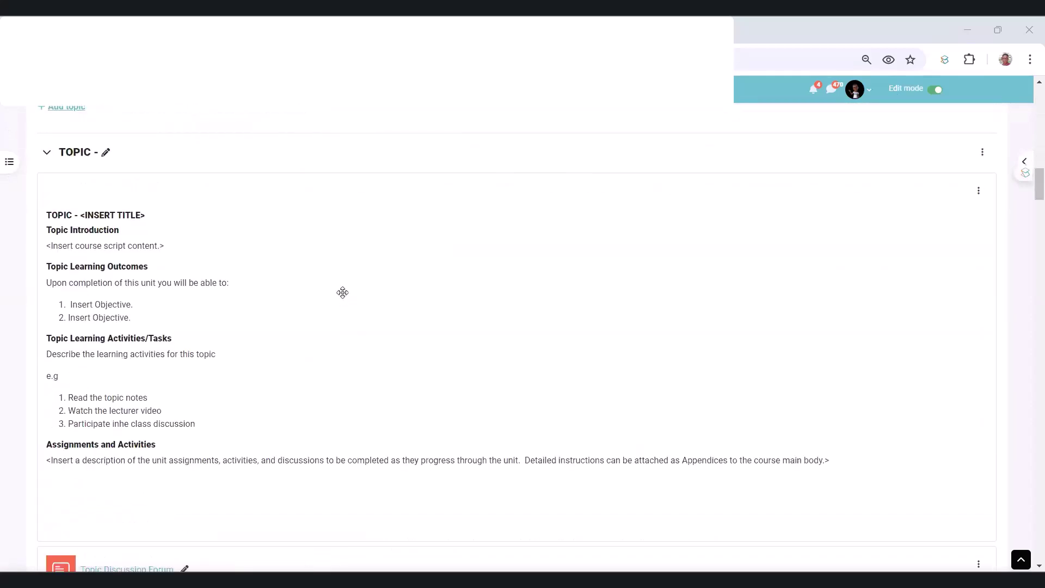
scroll(345, 290, "down", 5)
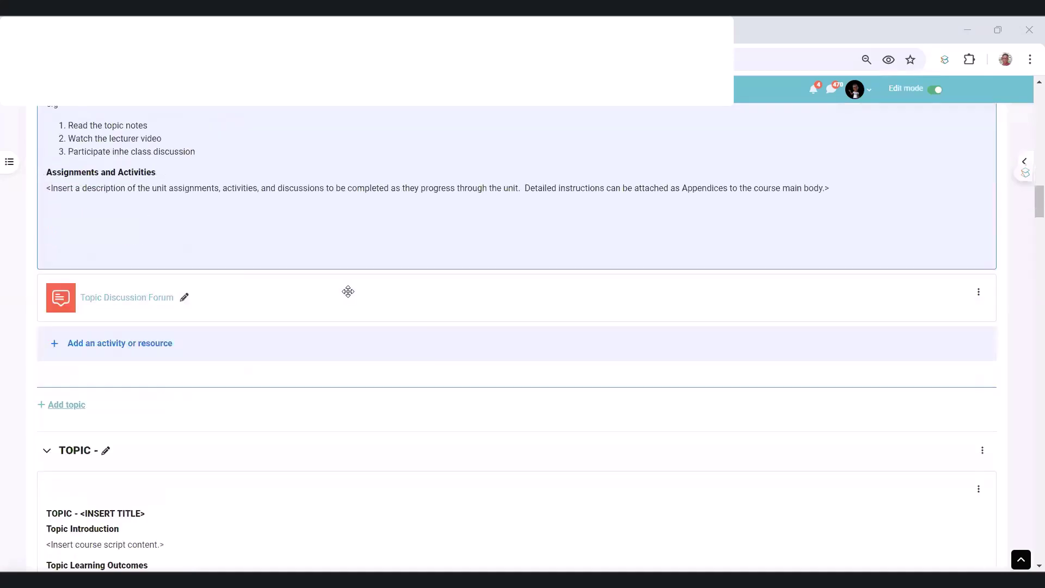
scroll(348, 289, "up", 2)
scroll(327, 270, "up", 3)
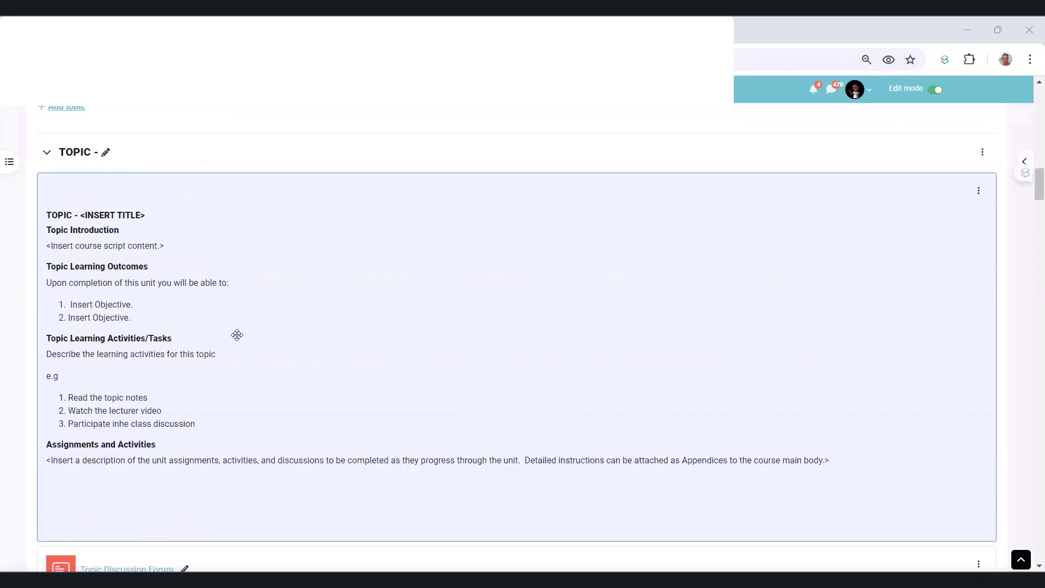
scroll(236, 336, "up", 3)
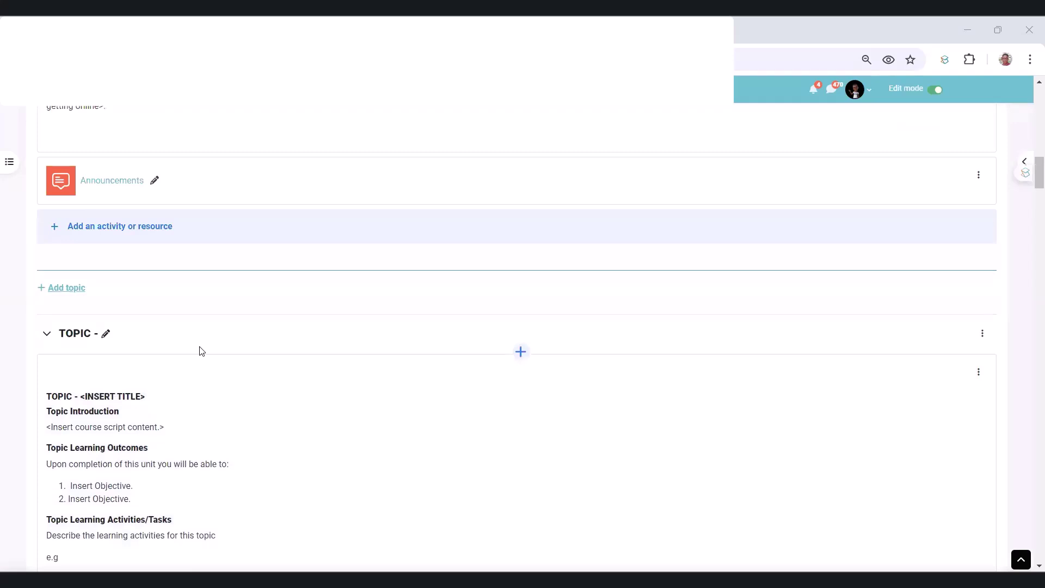
scroll(158, 319, "down", 5)
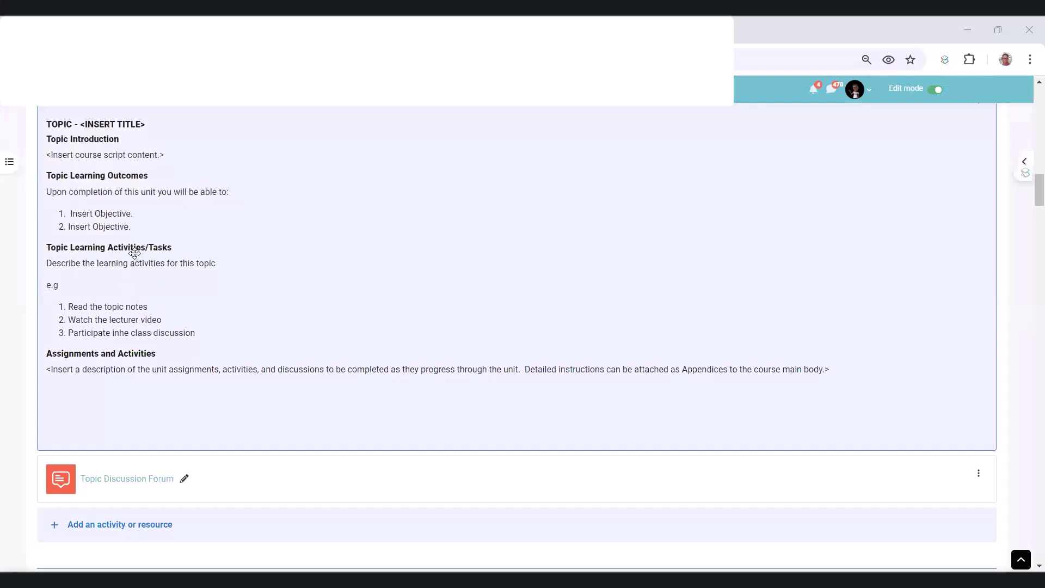
scroll(128, 198, "up", 2)
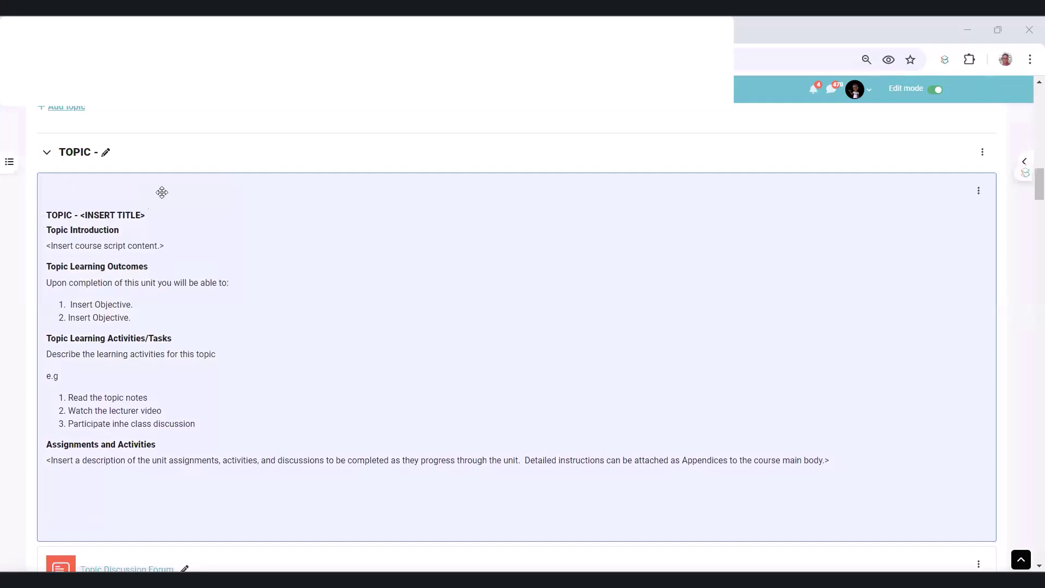
scroll(77, 303, "down", 2)
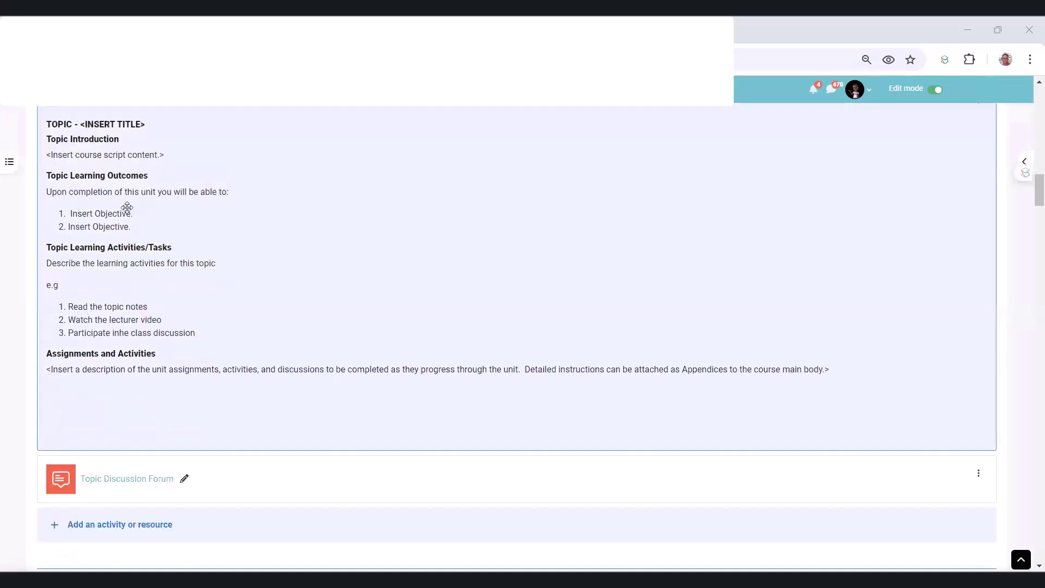
scroll(125, 185, "up", 2)
scroll(95, 229, "down", 4)
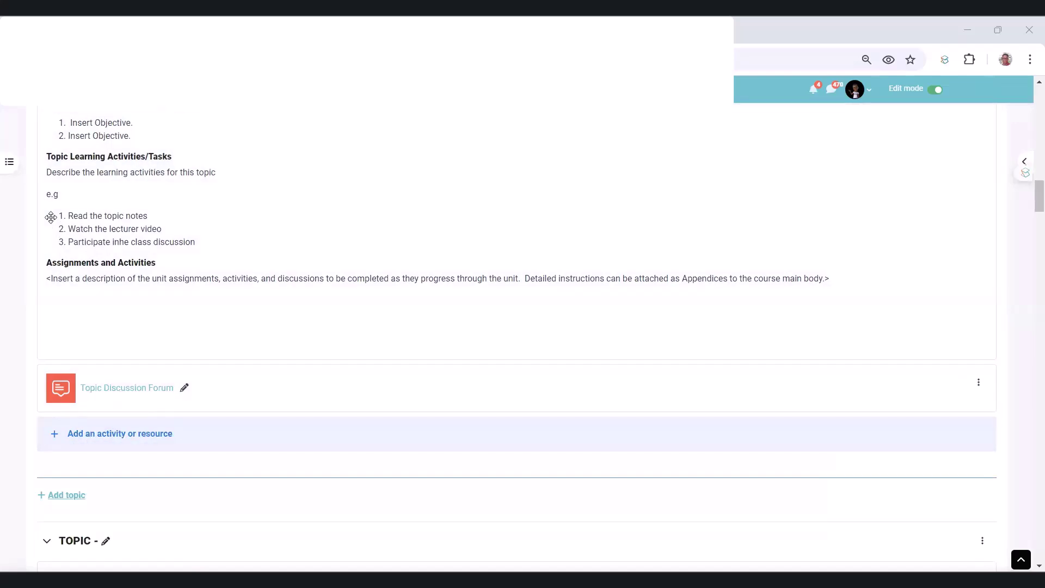
Step: Start adding a new Folder resource to the first topic, below its Topic Discussion Forum
mouse_move(199, 414)
left_mouse_down()
mouse_move(40, 427)
mouse_move(180, 448)
mouse_move(193, 416)
left_mouse_up()
mouse_move(305, 425)
left_mouse_down()
mouse_move(212, 432)
mouse_move(240, 450)
left_mouse_up()
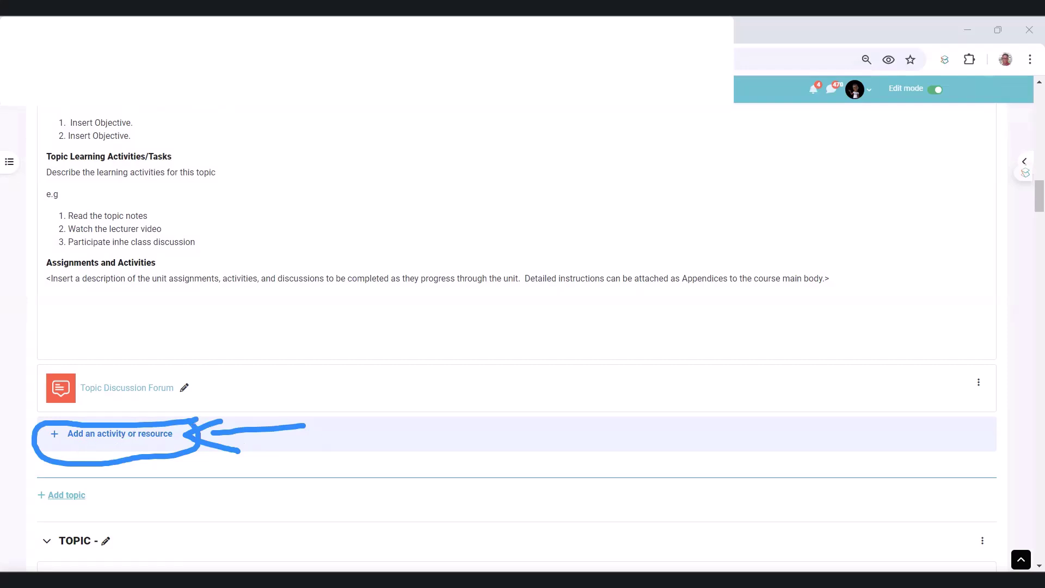
key("e")
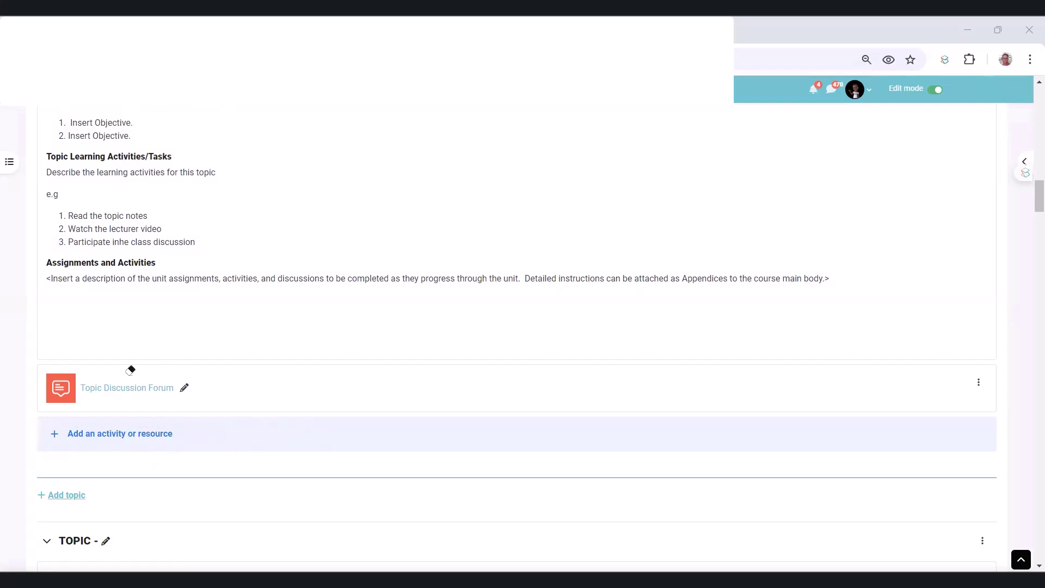
left_click(122, 432)
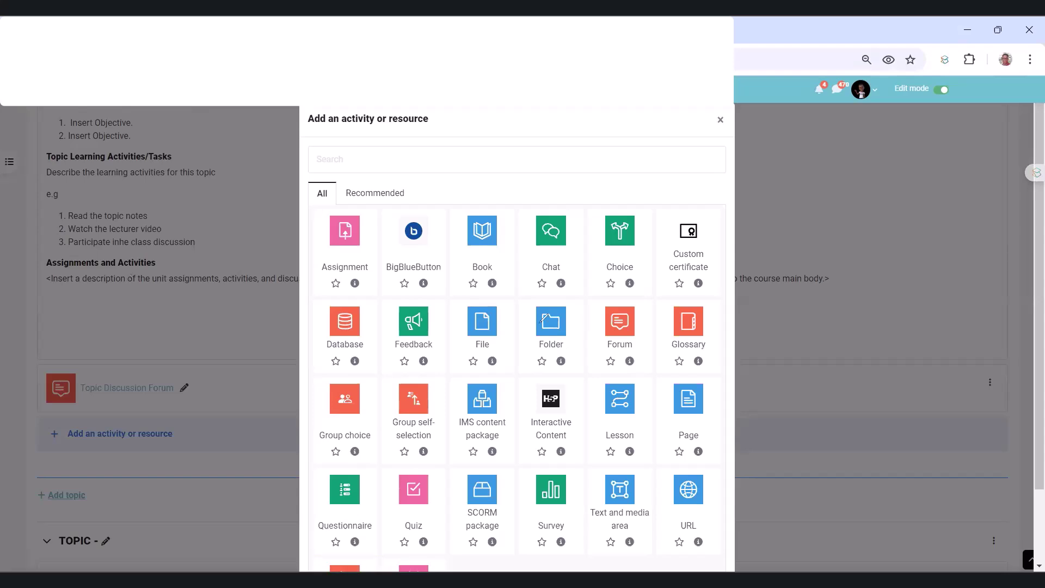
mouse_move(542, 304)
left_mouse_down()
mouse_move(566, 369)
mouse_move(588, 313)
mouse_move(563, 291)
mouse_move(538, 295)
left_mouse_up()
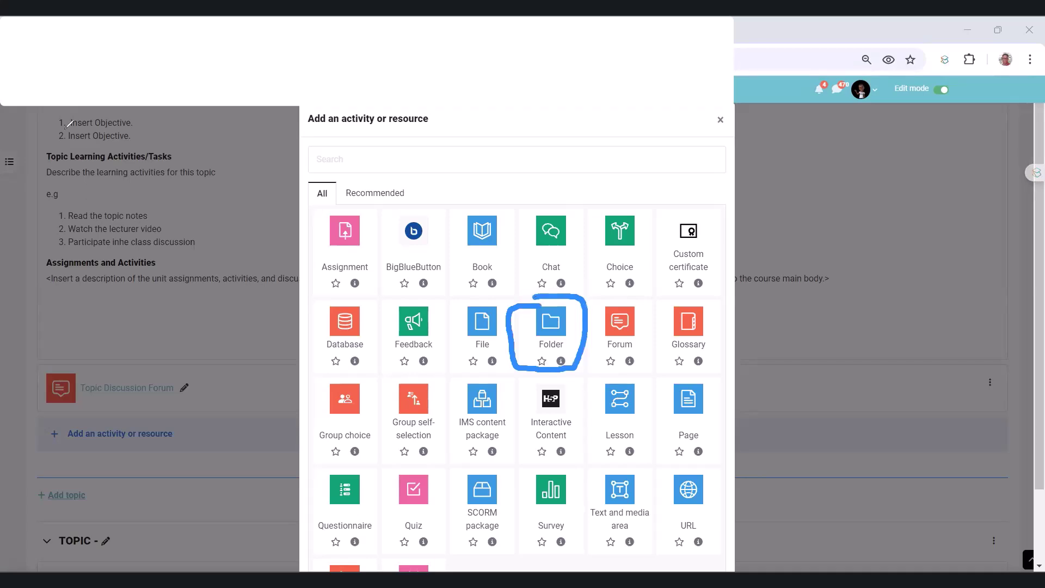
key("e")
left_click(548, 336)
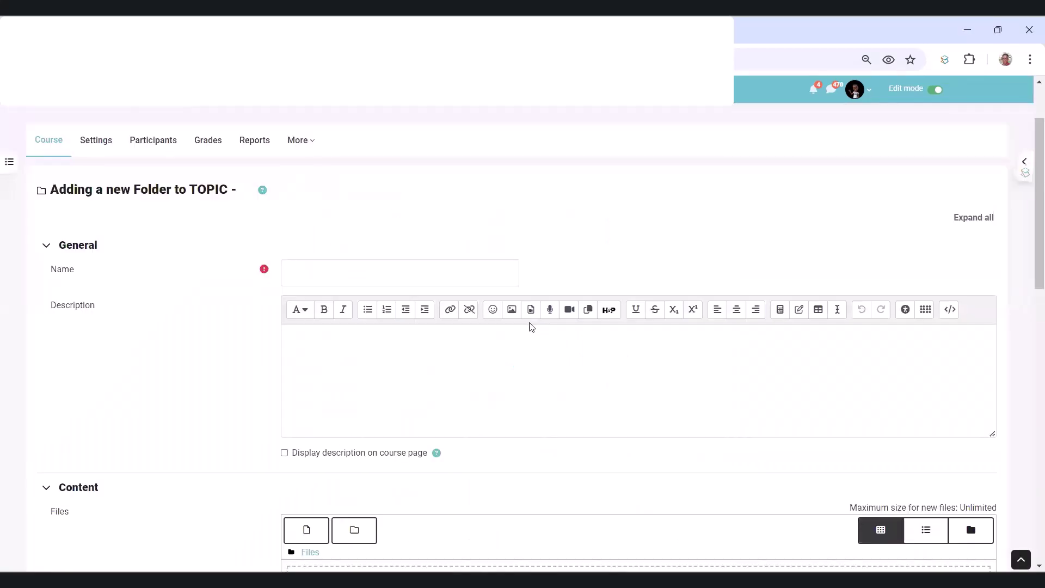
Step: Name the folder "Topic 1 Resources" and have its description displayed on the course page
left_click(328, 271)
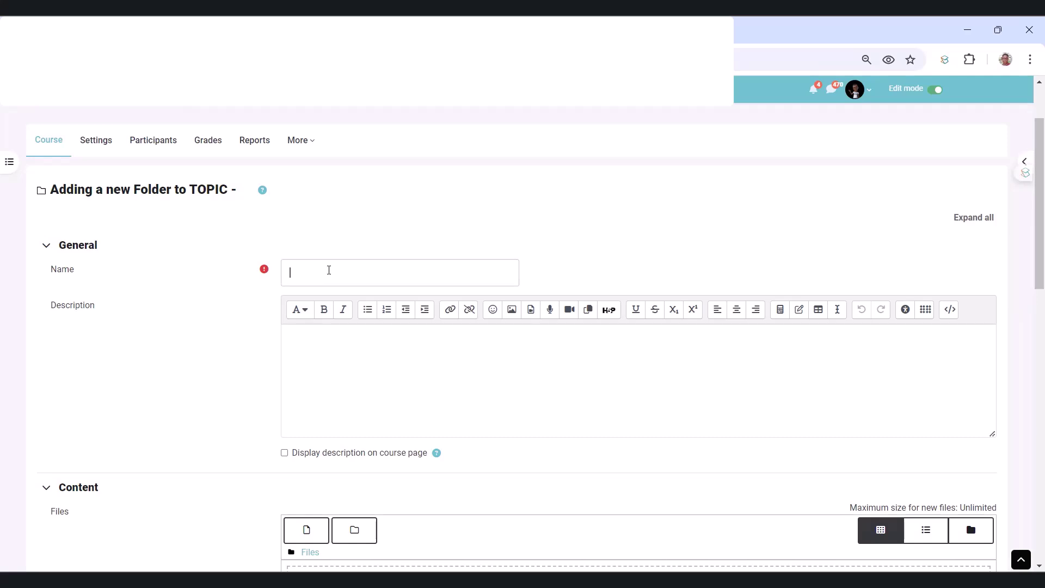
type("Topic 1 Resources")
left_click(284, 452)
Step: Begin the folder's description with "You have been provided with 3 reading resources,"
left_click(359, 390)
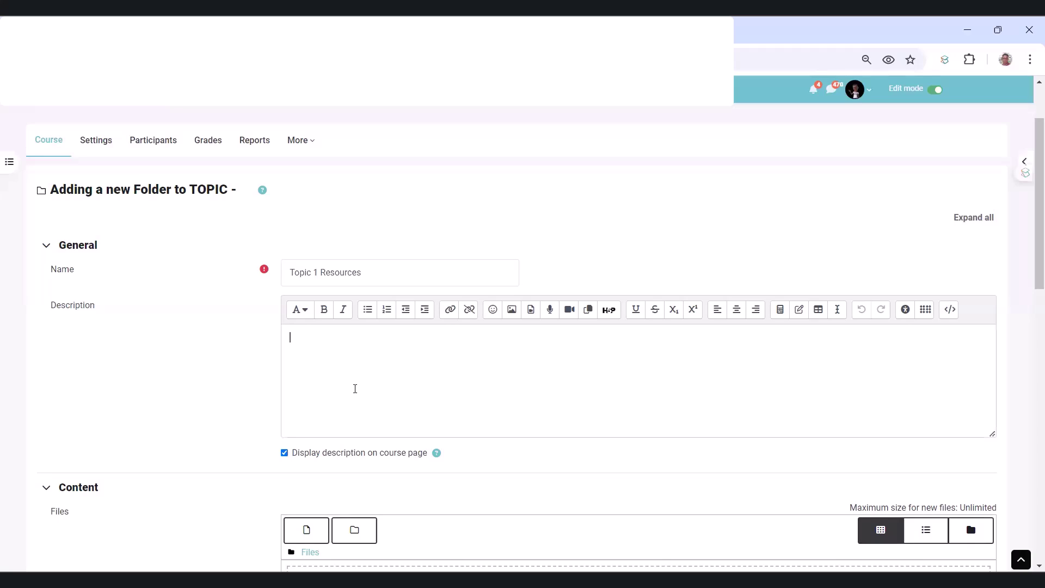
type("Read the ori")
key("ctrl+a")
type("You have been provided with 3 read")
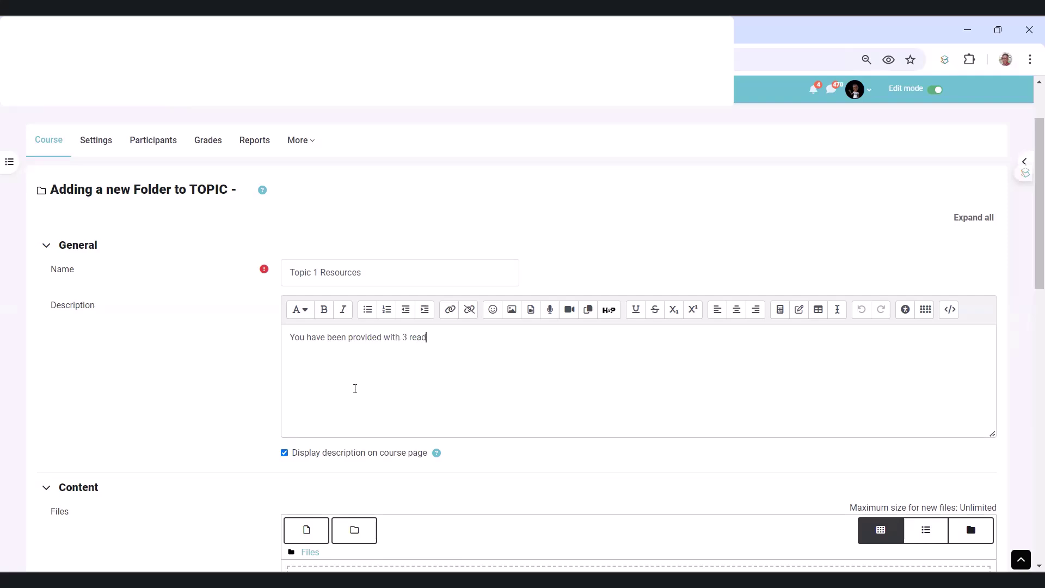
type("ing resources.,")
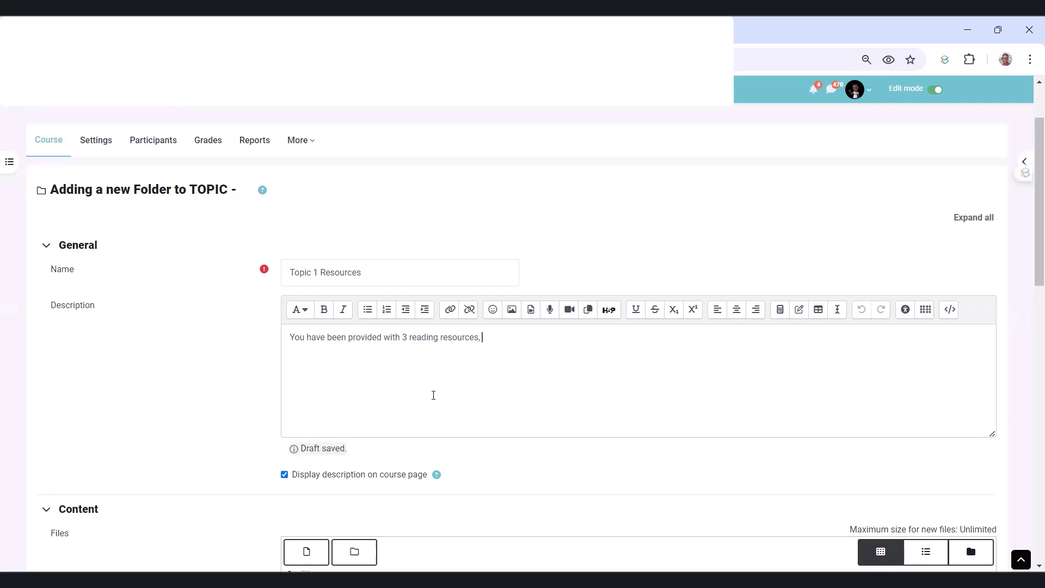
Step: Continue the description with "in the second resource which is an ebook by ...... read pg. 45-60"
type("in the second resourcewhich is an ebook by .....")
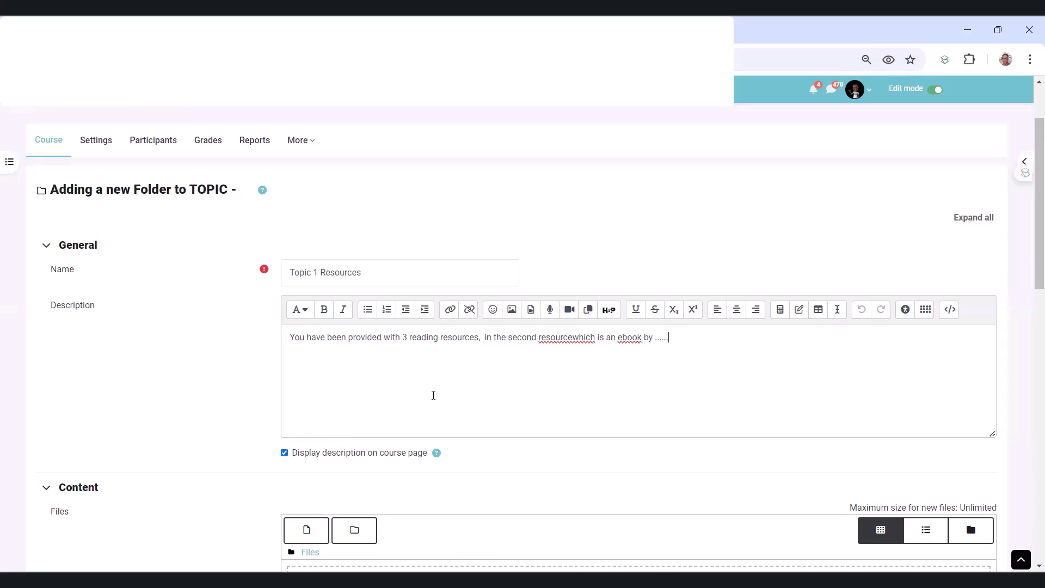
left_click(573, 338)
type("...... read pg")
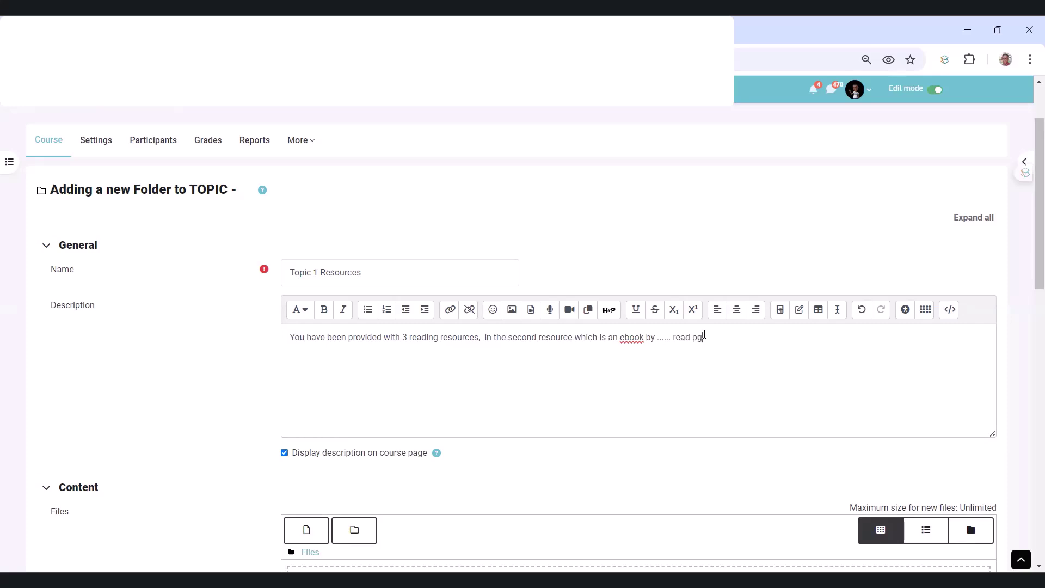
type(" 45-60")
left_click(704, 337)
type(".")
Step: Finish the description with "and make summaries to aid your participation in the discussion forum"
left_click(778, 335)
type("an")
key("BackSpace")
key("BackSpace")
key("BackSpace")
type("and make summa")
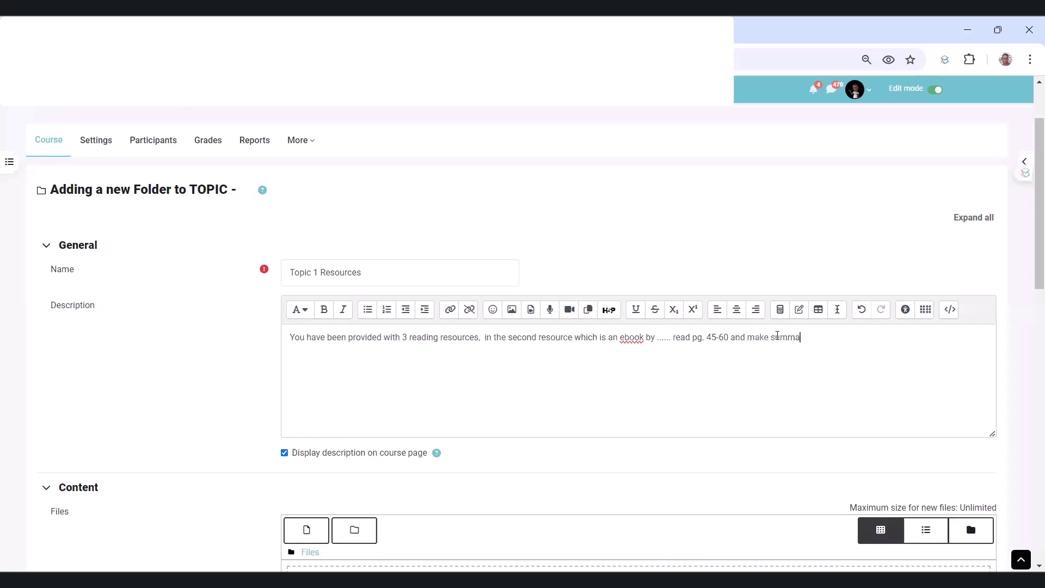
type("ries to aid your participation in th")
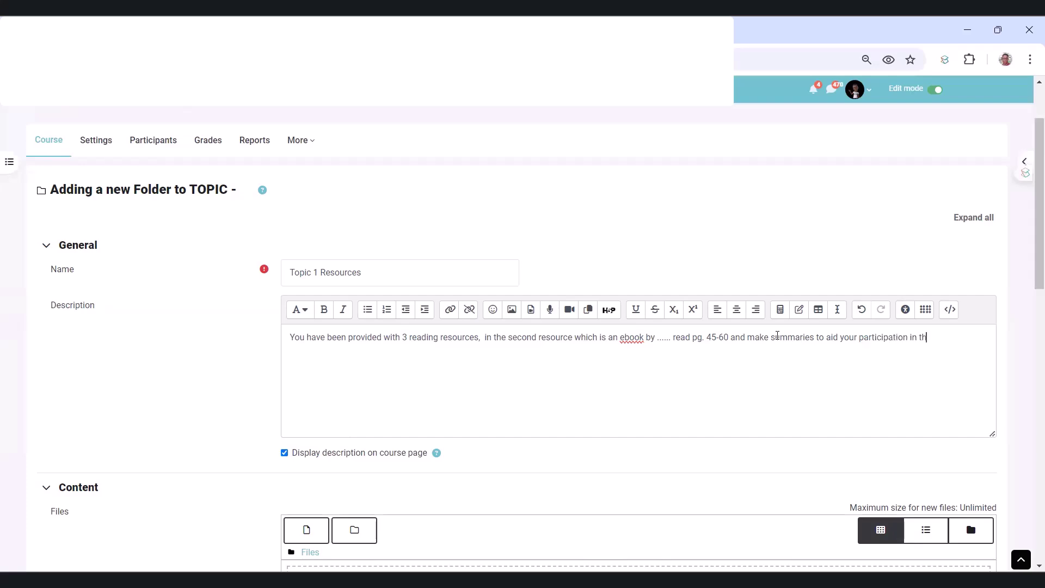
type("e discussion forum")
Step: Open the file picker for the folder's content files and start choosing a file from the computer to upload
scroll(345, 392, "down", 2)
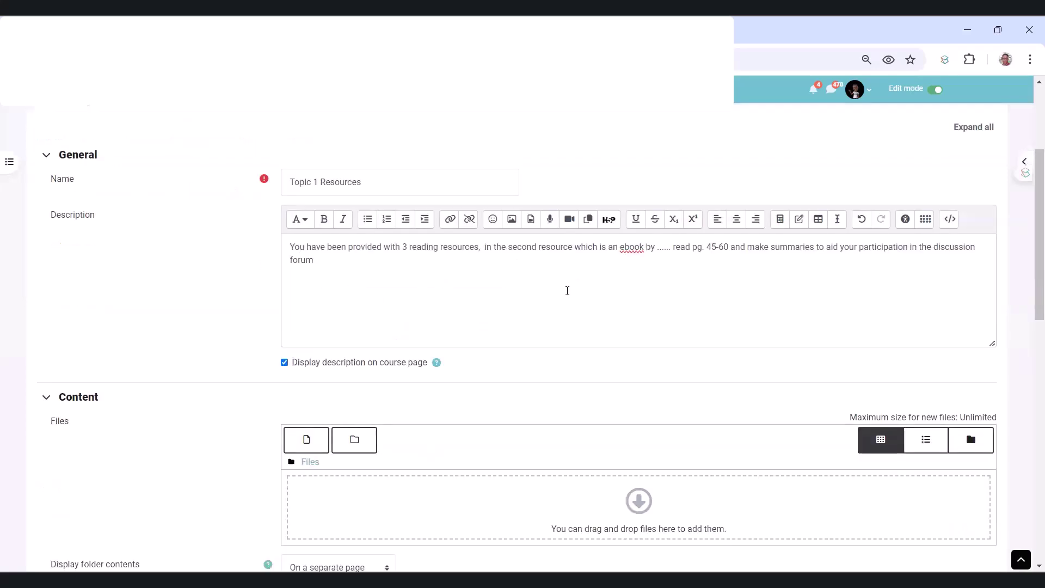
scroll(544, 285, "down", 4)
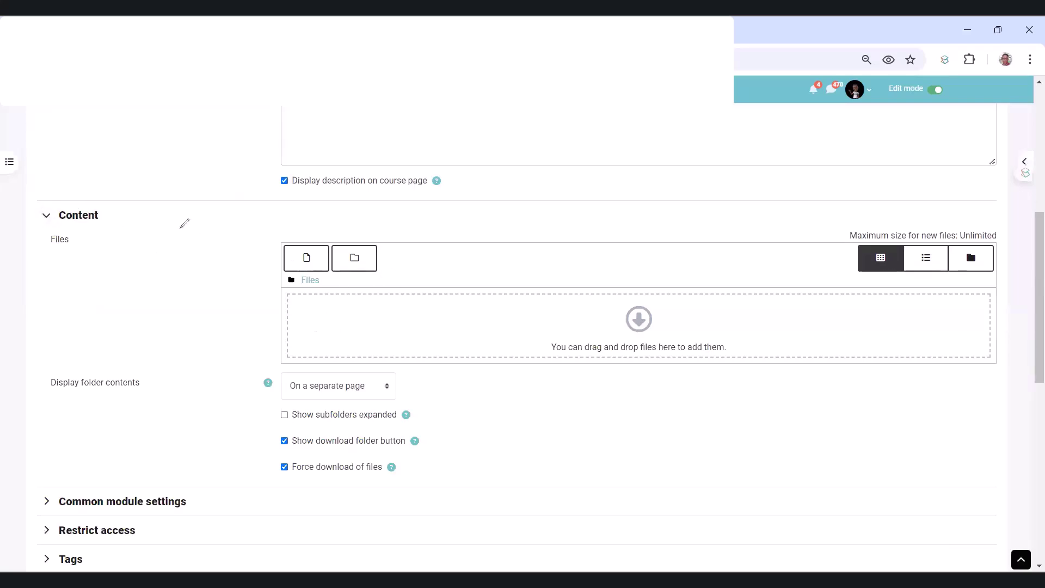
mouse_move(122, 215)
left_mouse_down()
mouse_move(46, 212)
mouse_move(155, 232)
mouse_move(127, 223)
left_mouse_up()
mouse_move(187, 207)
left_mouse_down()
mouse_move(141, 206)
mouse_move(164, 231)
left_mouse_up()
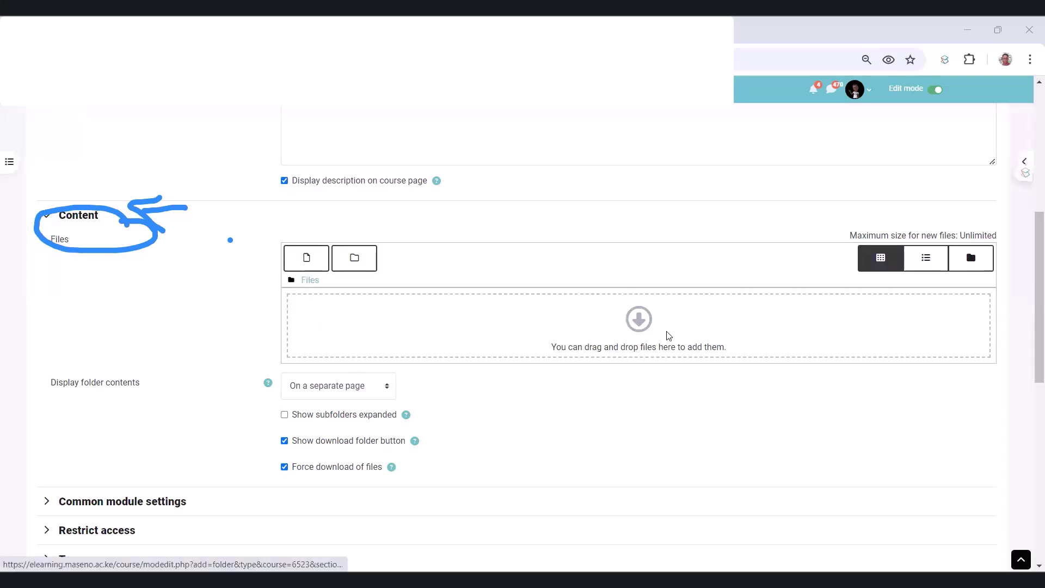
left_click(306, 258)
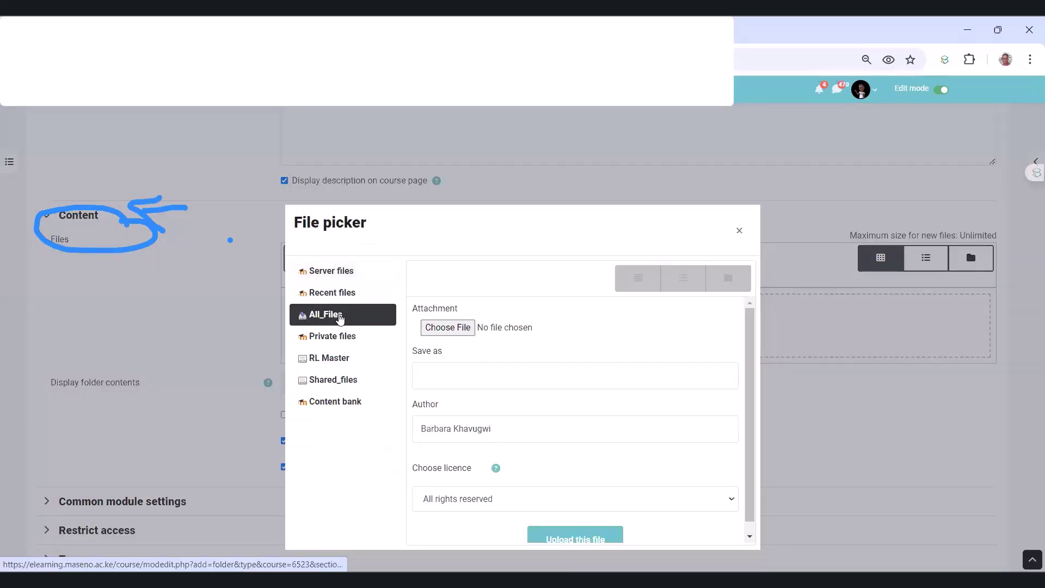
left_click(447, 327)
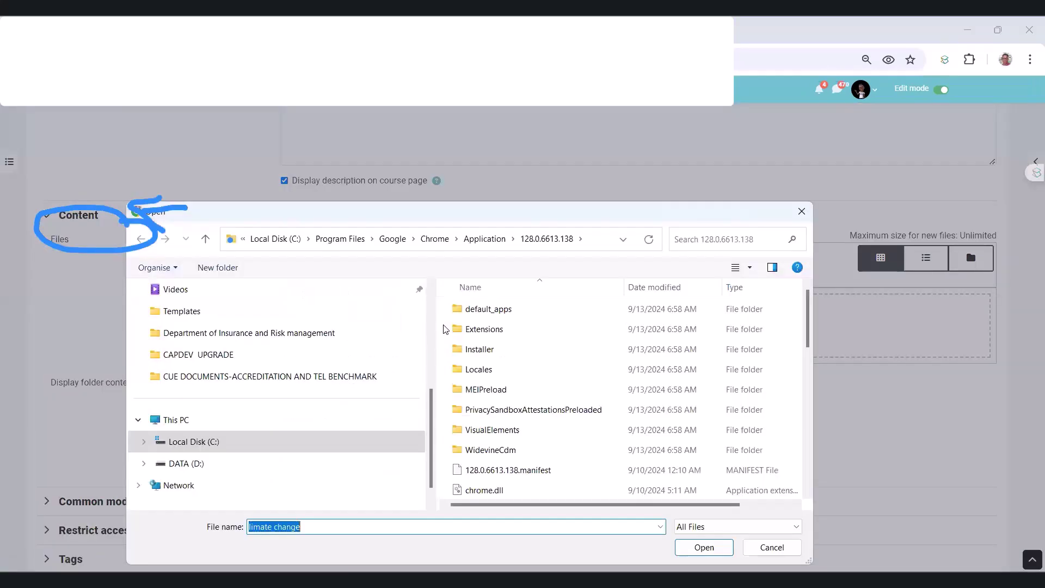
scroll(501, 381, "down", 3)
scroll(502, 384, "down", 1)
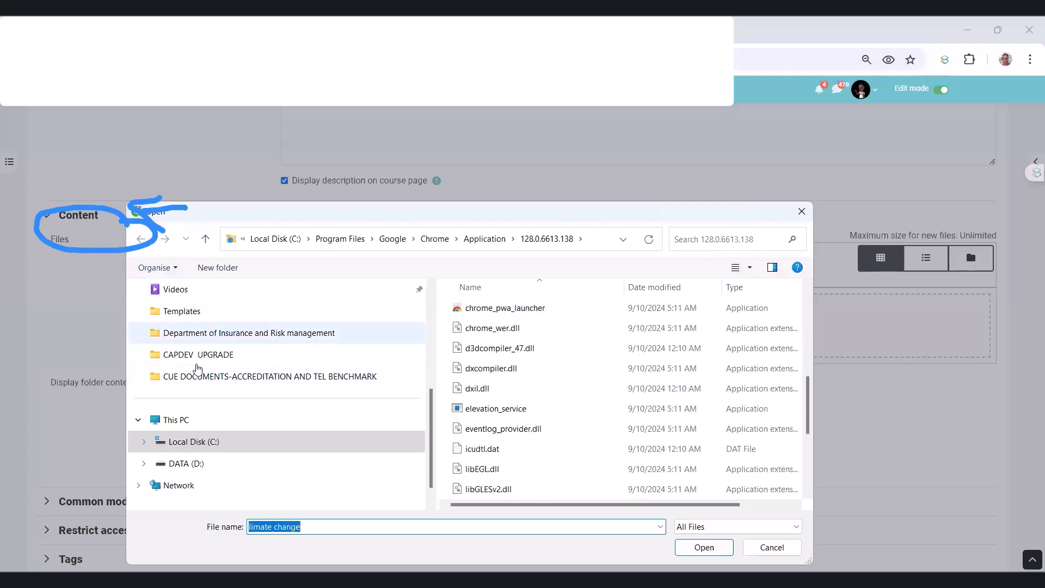
left_click(200, 380)
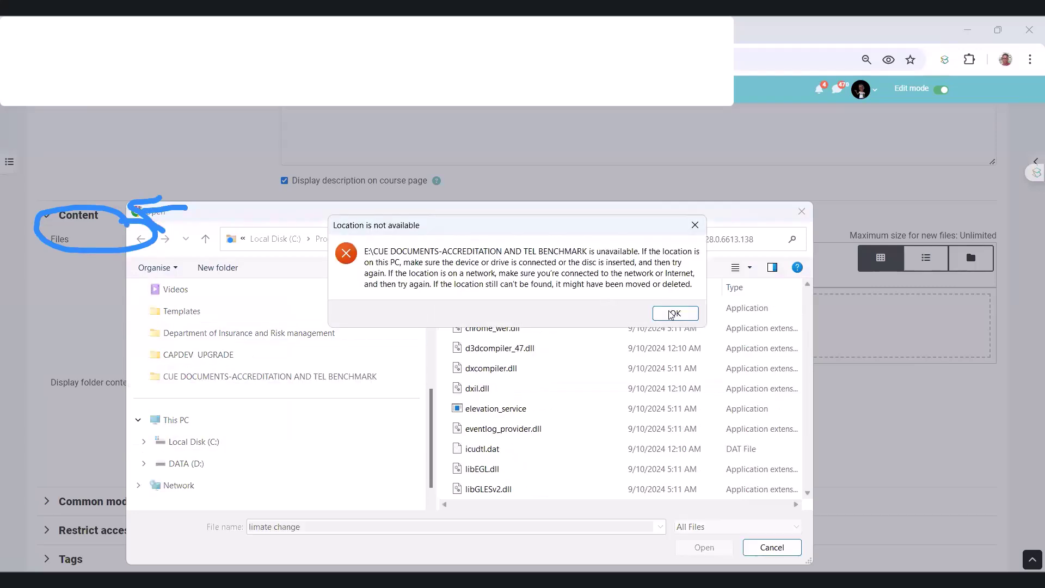
left_click(675, 313)
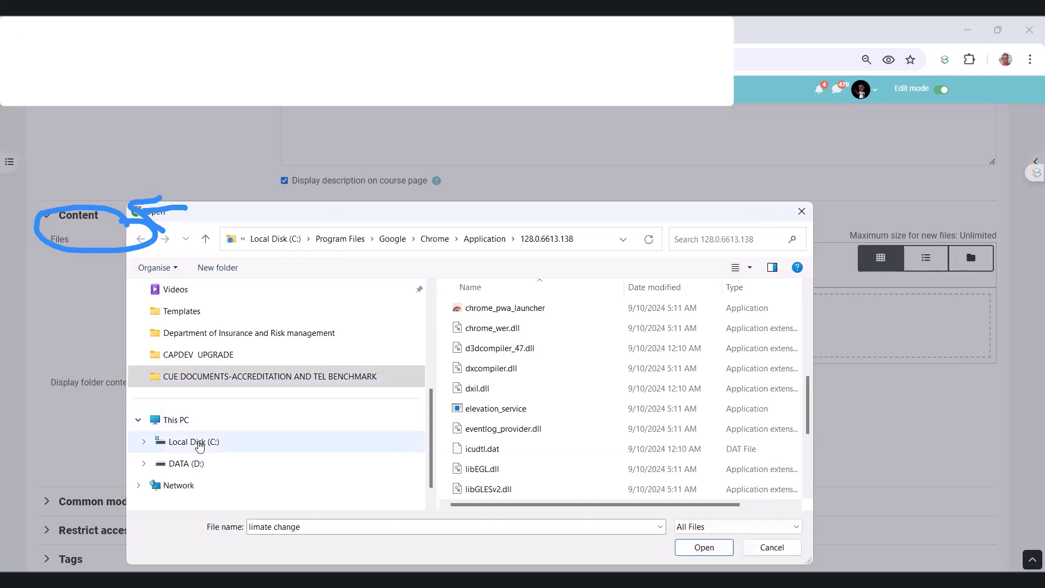
Step: Choose the Ramp-Up_Guide_Machine_Learning PDF from the DATA (D:) drive, upload it to the folder's files and close the file picker
left_click(192, 460)
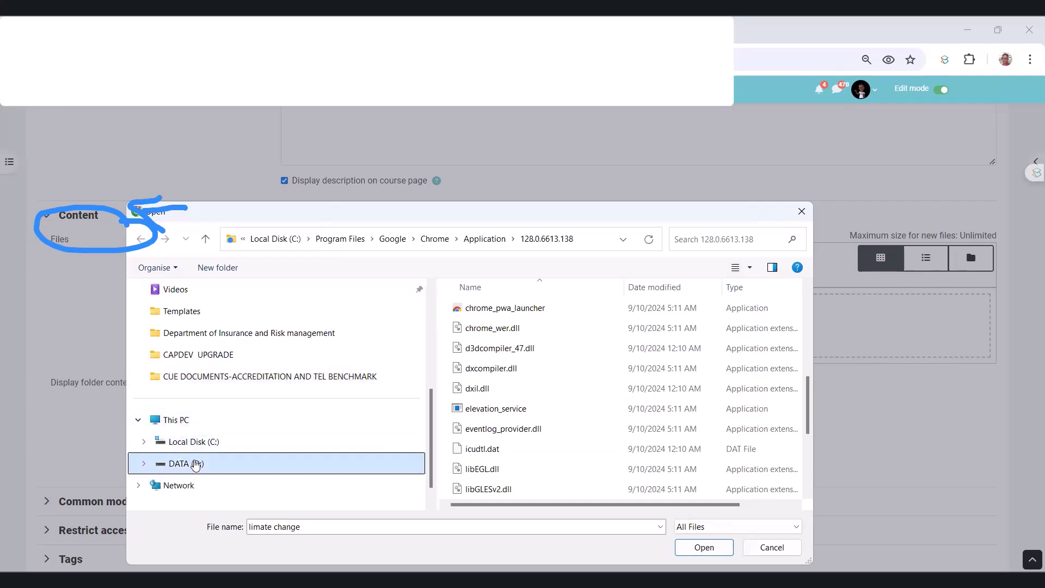
left_click(196, 357)
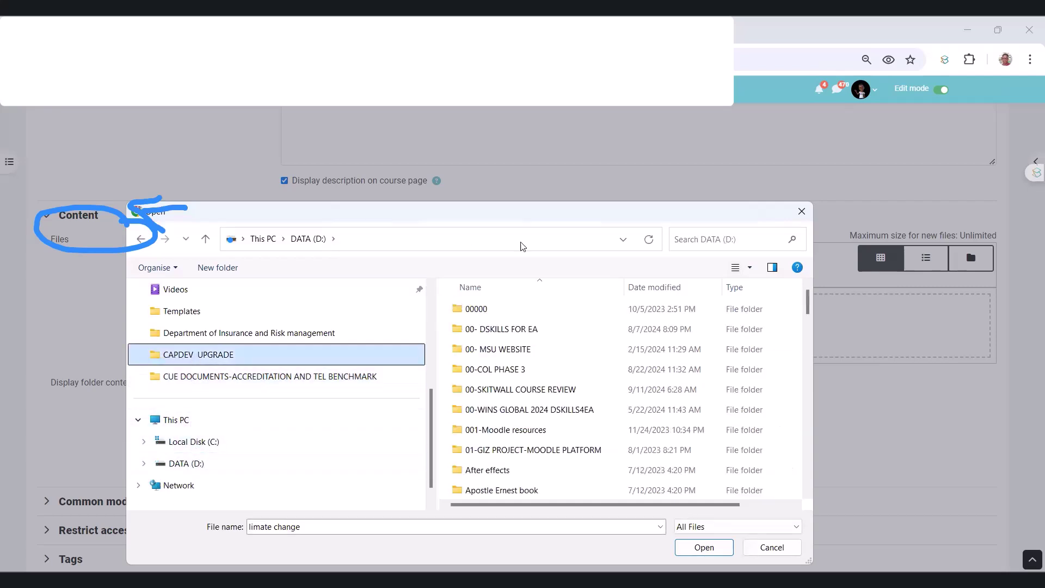
left_click(675, 313)
left_click(198, 462)
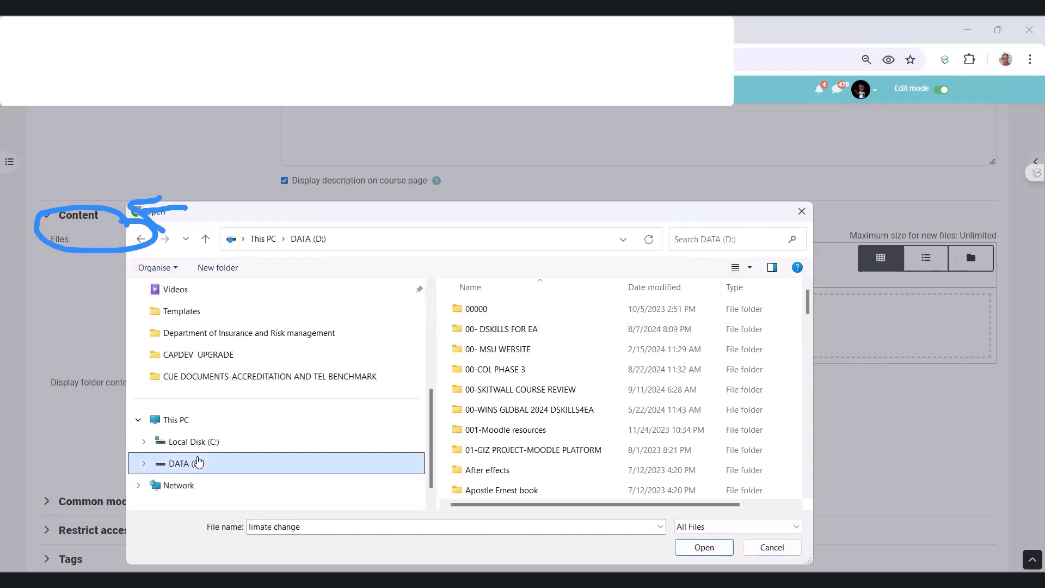
scroll(588, 415, "down", 15)
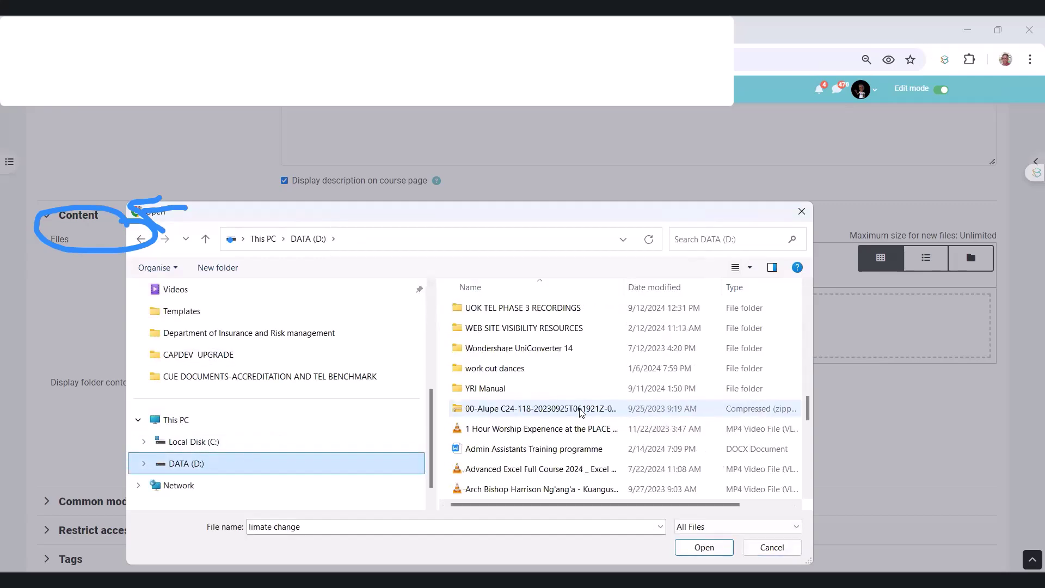
scroll(581, 413, "down", 10)
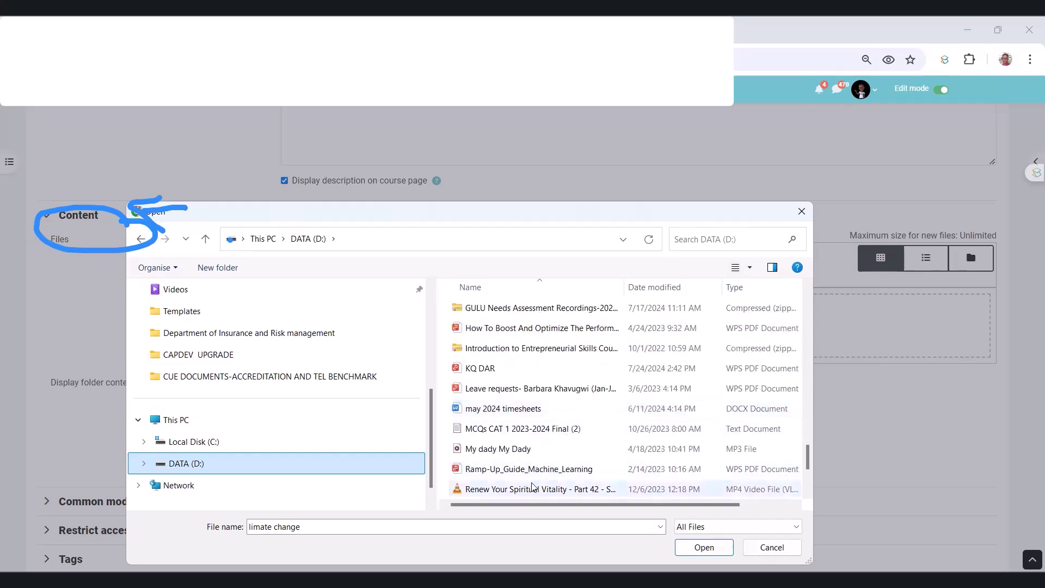
double_click(553, 472)
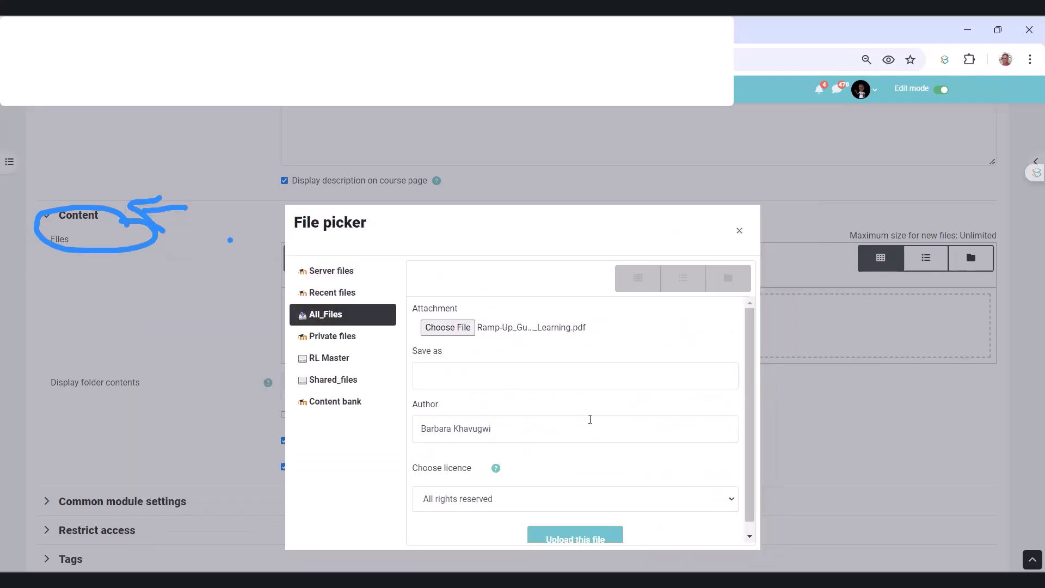
left_click_drag(495, 240, 511, 152)
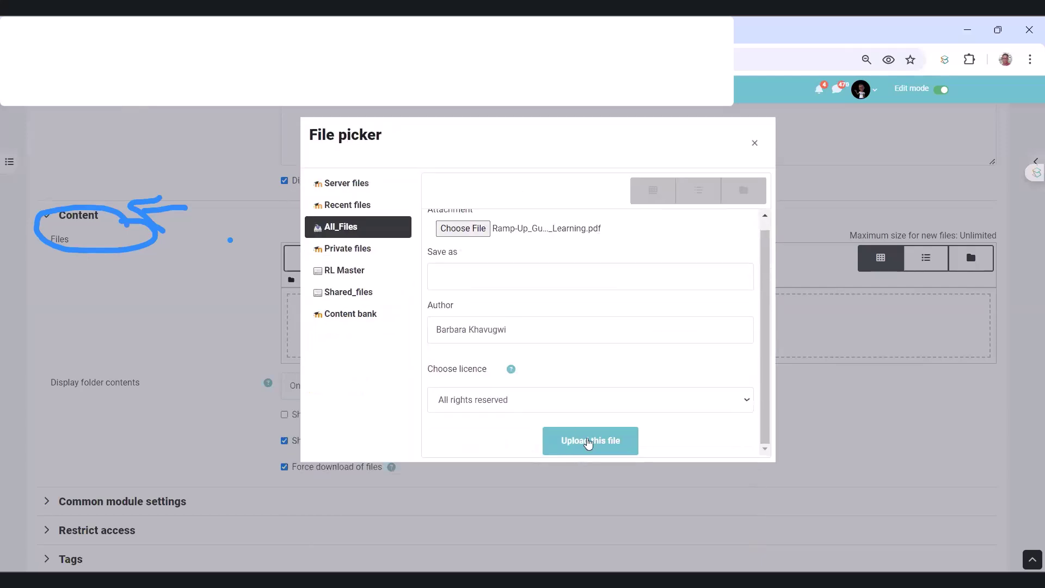
left_click(589, 441)
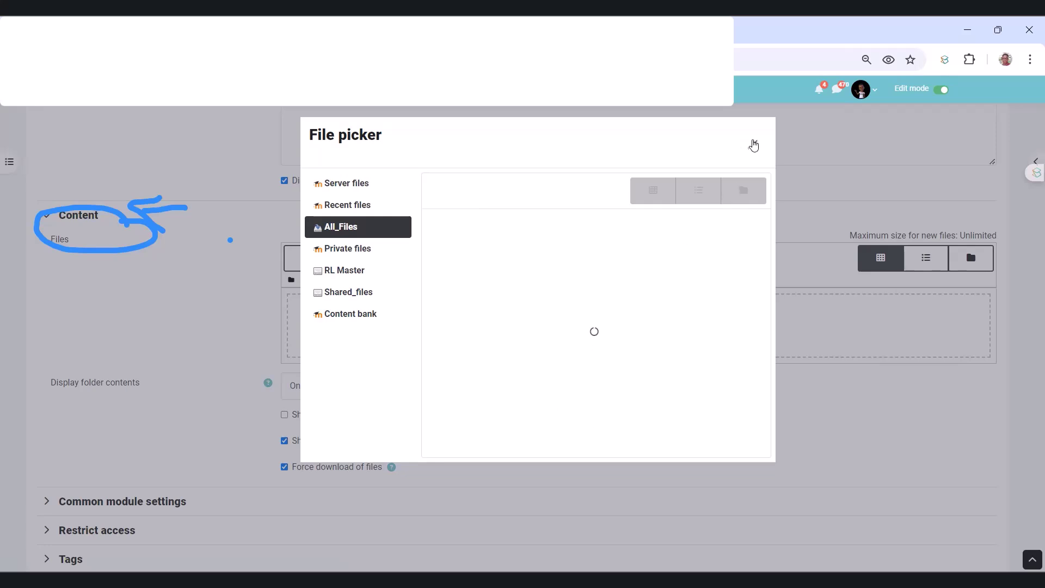
left_click(754, 141)
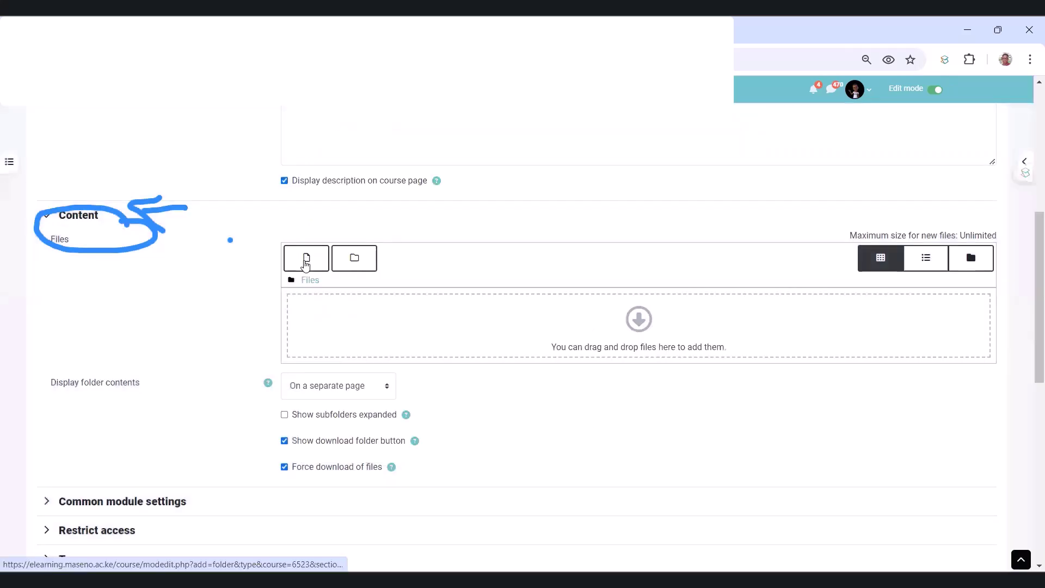
Step: Upload SBE- GRADES.xlsx from the 00000 folder on the DATA (D:) drive to the folder's files
left_click(303, 259)
left_click(447, 327)
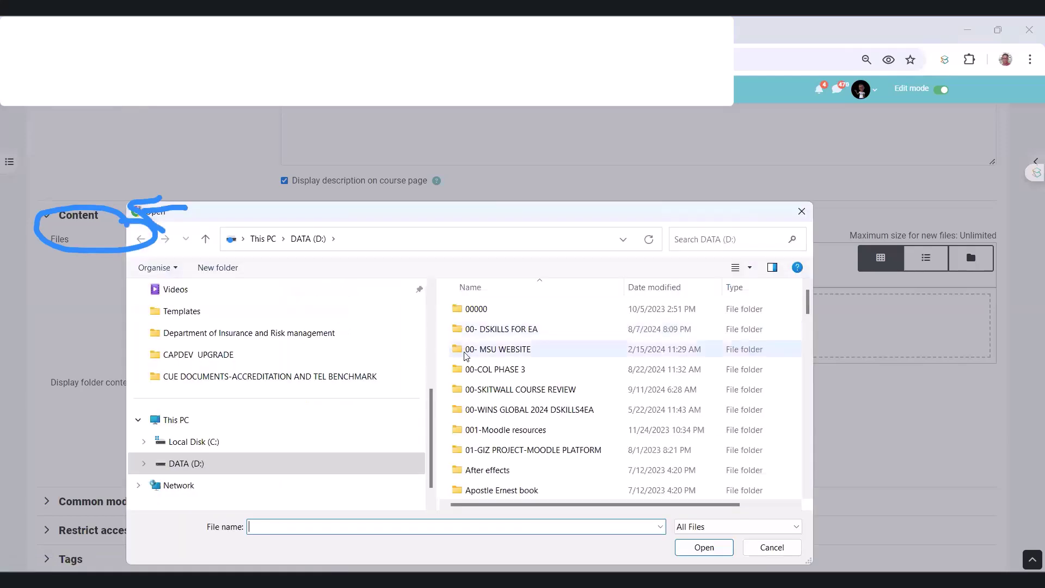
double_click(477, 309)
left_click(481, 311)
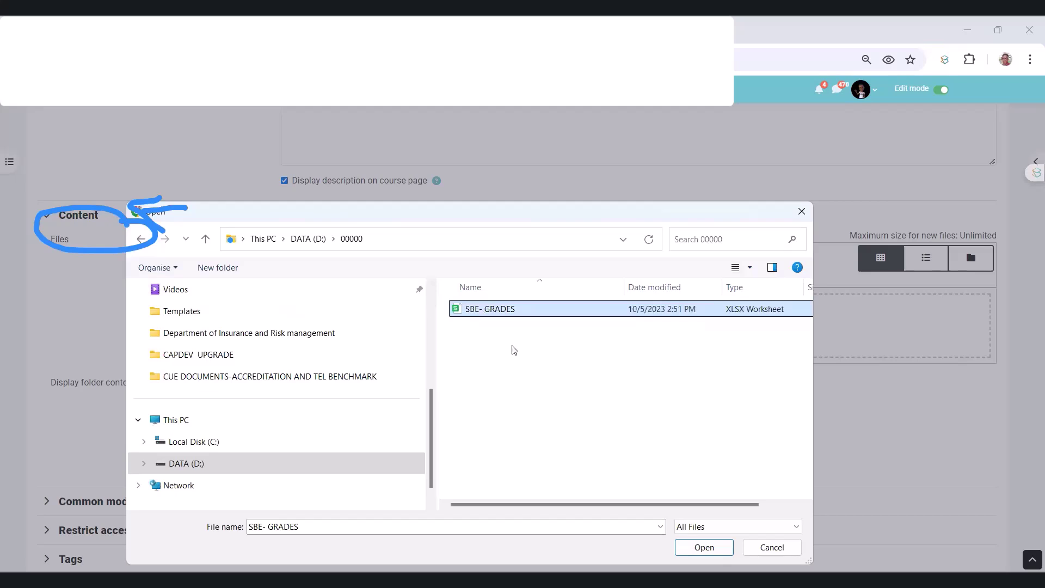
double_click(481, 311)
scroll(583, 250, "down", 1)
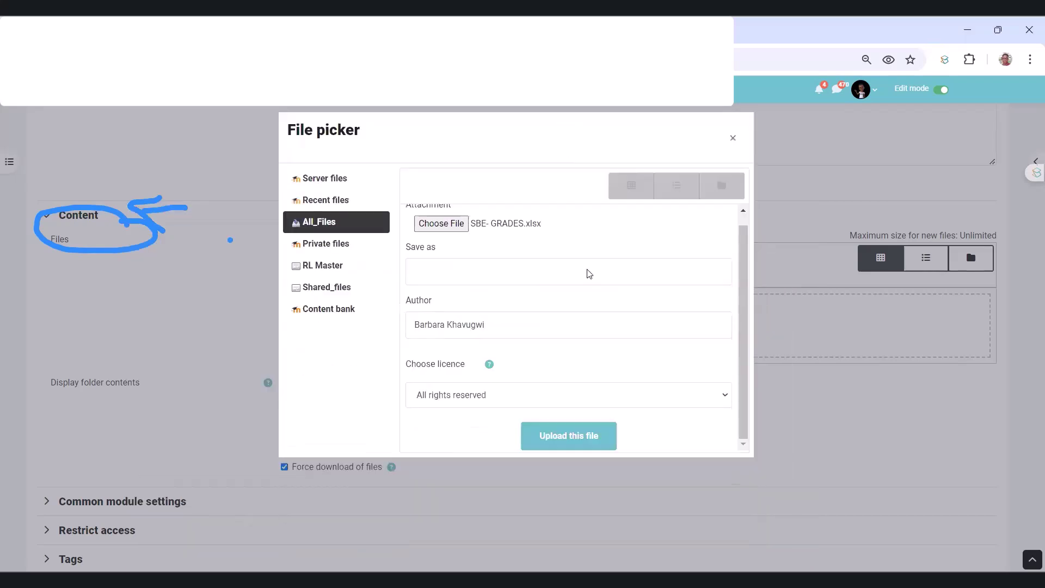
left_click(584, 442)
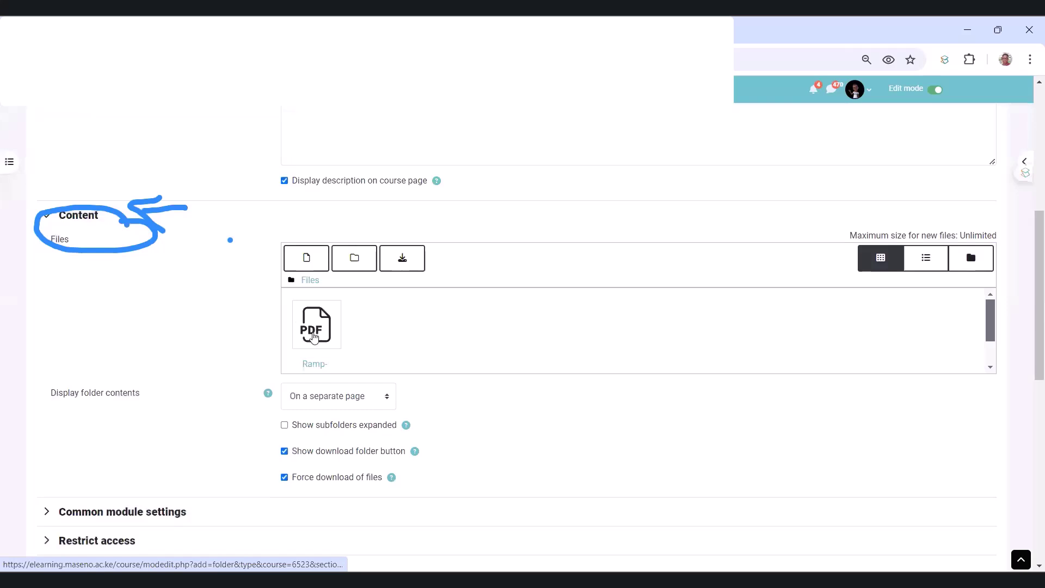
Step: Upload the SBE- GRADES.xlsx worksheet a second time to the folder's files
left_click(307, 260)
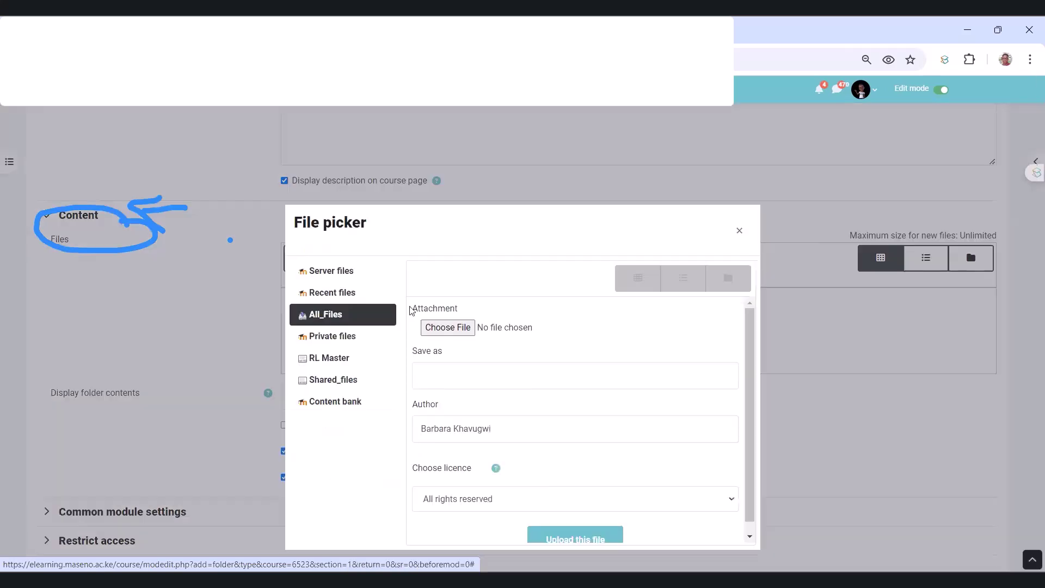
left_click(457, 328)
left_click(472, 307)
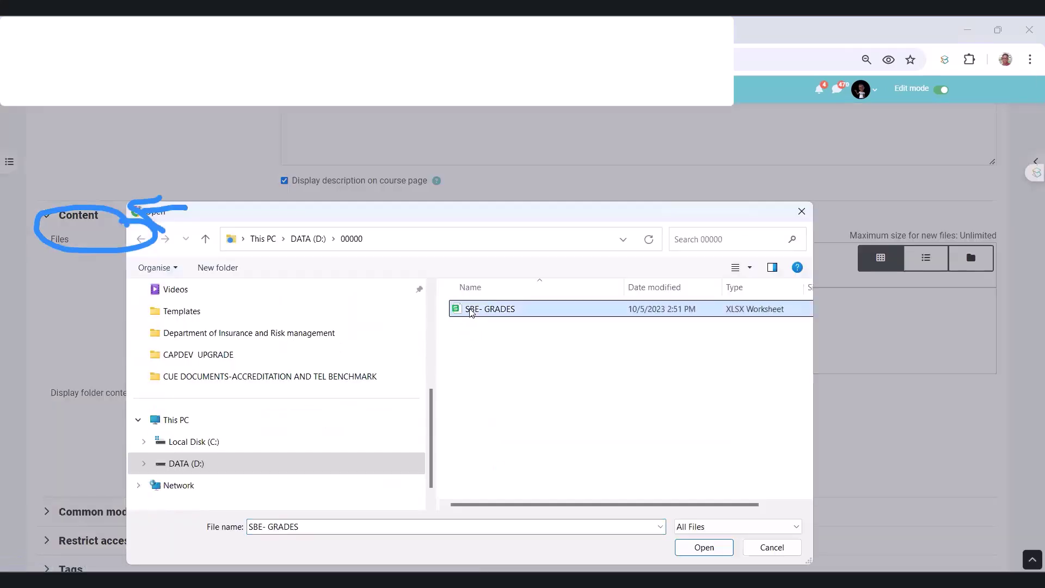
key("Return")
left_click(598, 453)
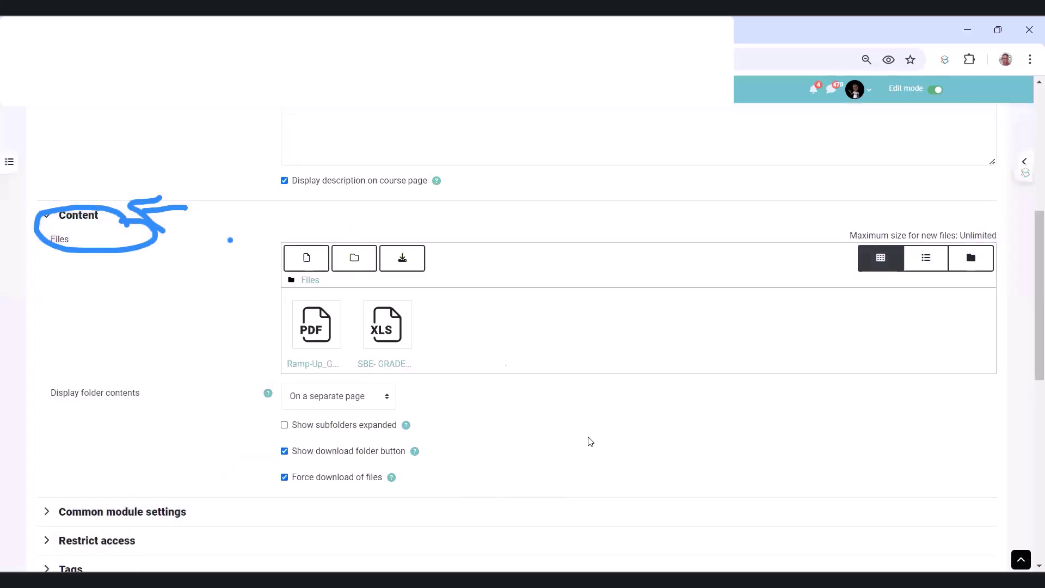
Step: Try to upload "web product knowldege form[1]" from the 00- MSU WEBSITE folder on DATA (D:), and overwrite the already attached SBE- GRADES.xlsx
left_click(306, 259)
left_click(460, 329)
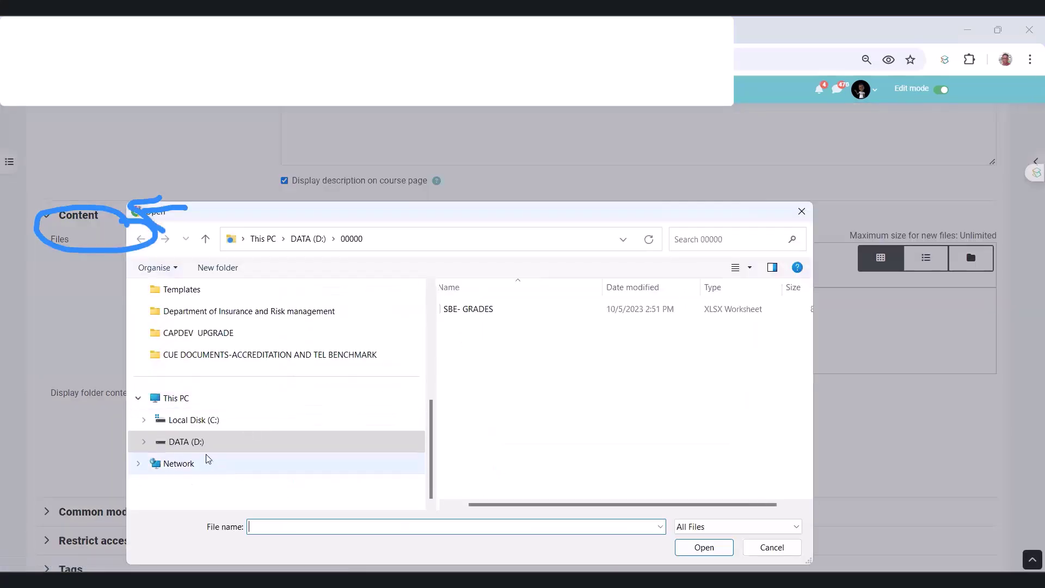
left_click(209, 442)
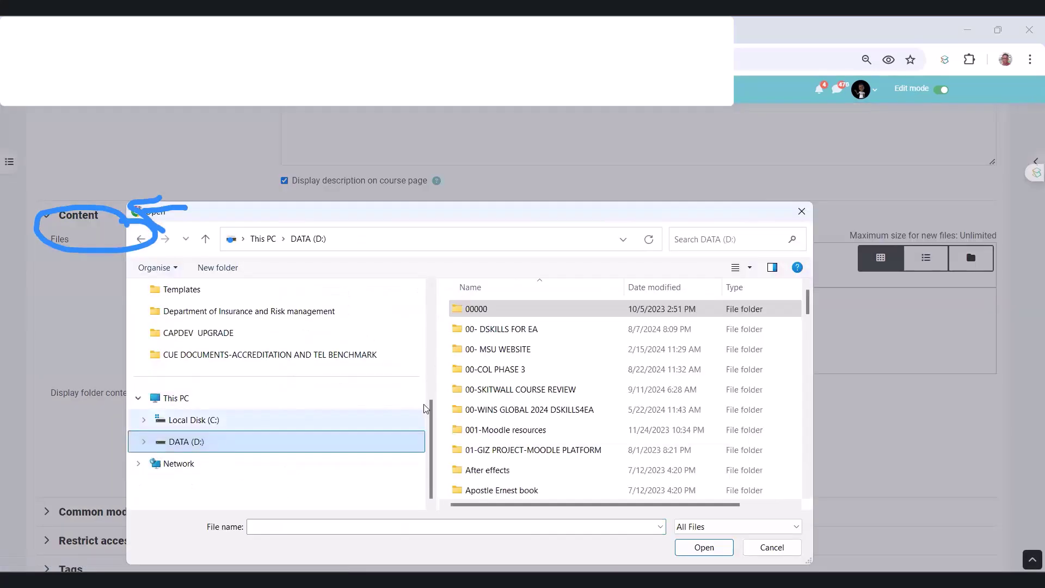
double_click(500, 349)
left_click(525, 311)
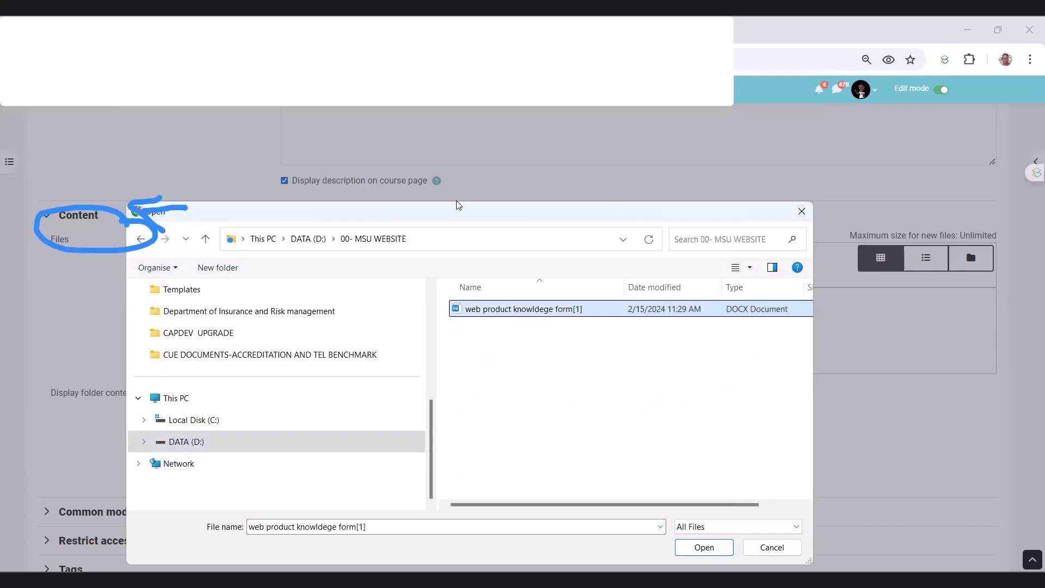
key("Return")
left_click(561, 433)
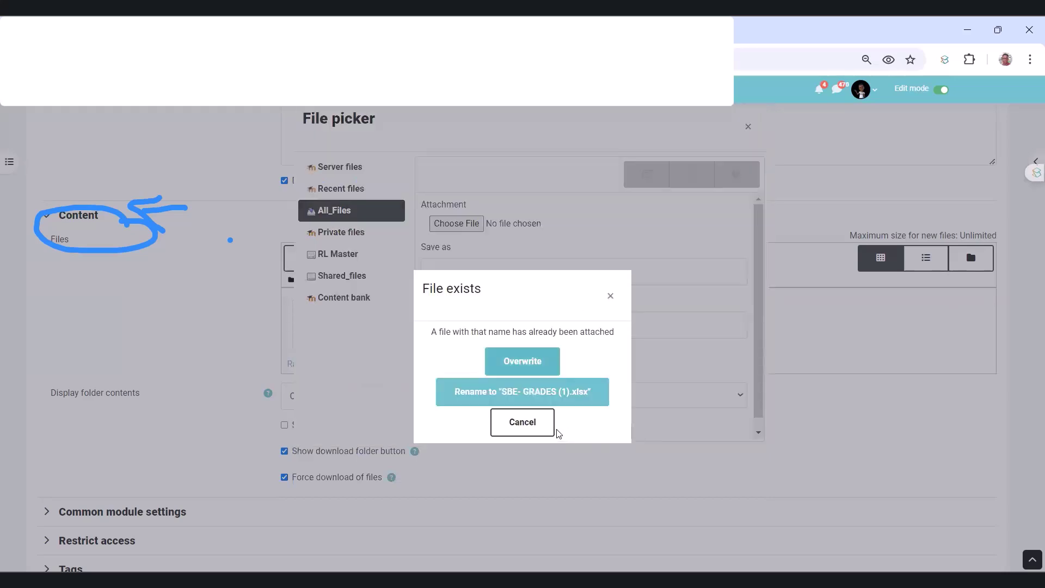
left_click(509, 363)
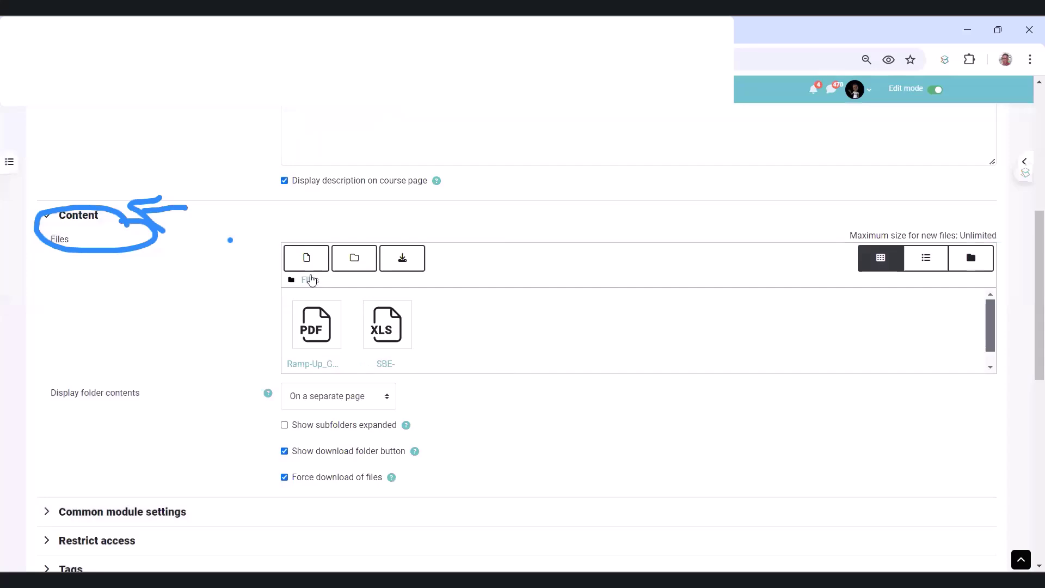
Step: Upload "web product knowldege form[1].docx" from the 00- MSU WEBSITE folder as the third content file
left_click(307, 258)
left_click(448, 327)
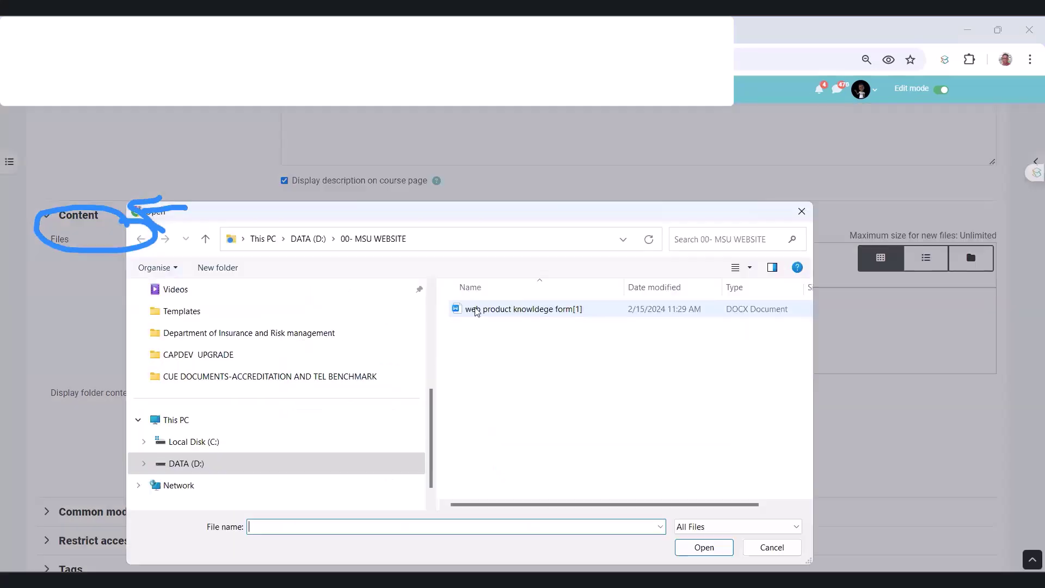
double_click(479, 305)
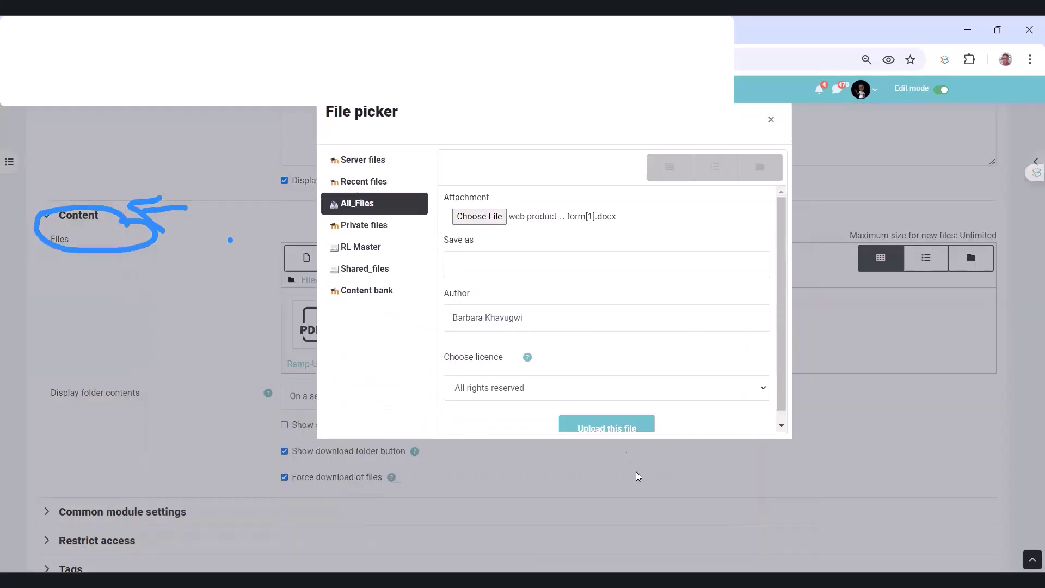
left_click(634, 428)
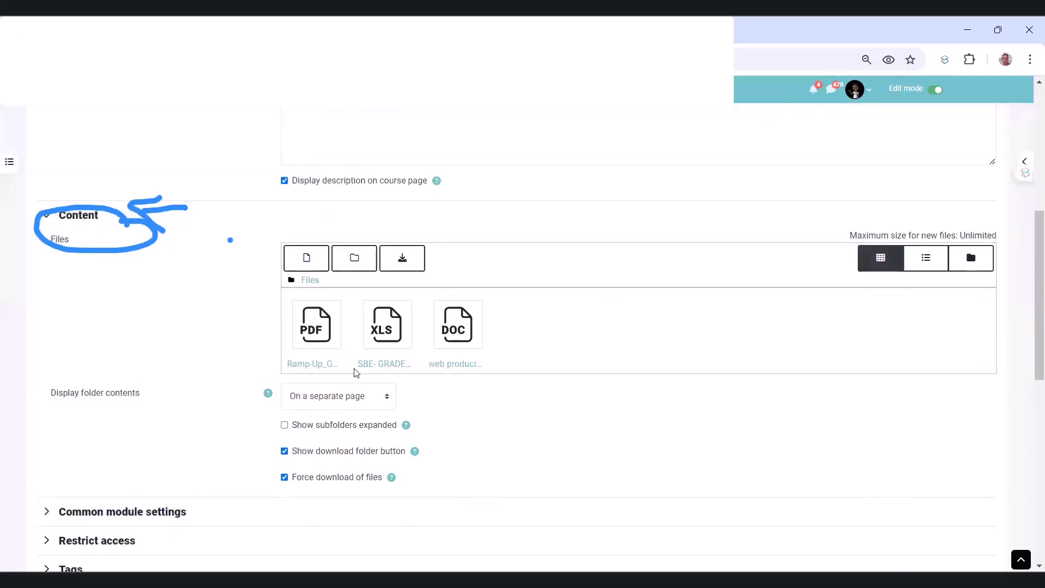
Step: Save the folder activity and return to the course page to check the Topic 1 Resources entry in the first topic
scroll(523, 352, "down", 8)
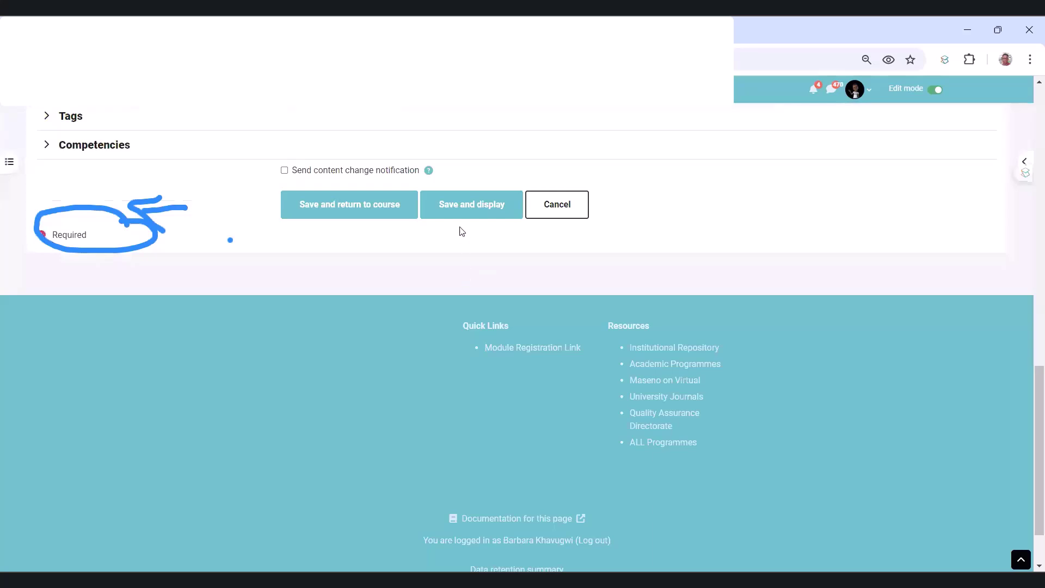
left_click(331, 206)
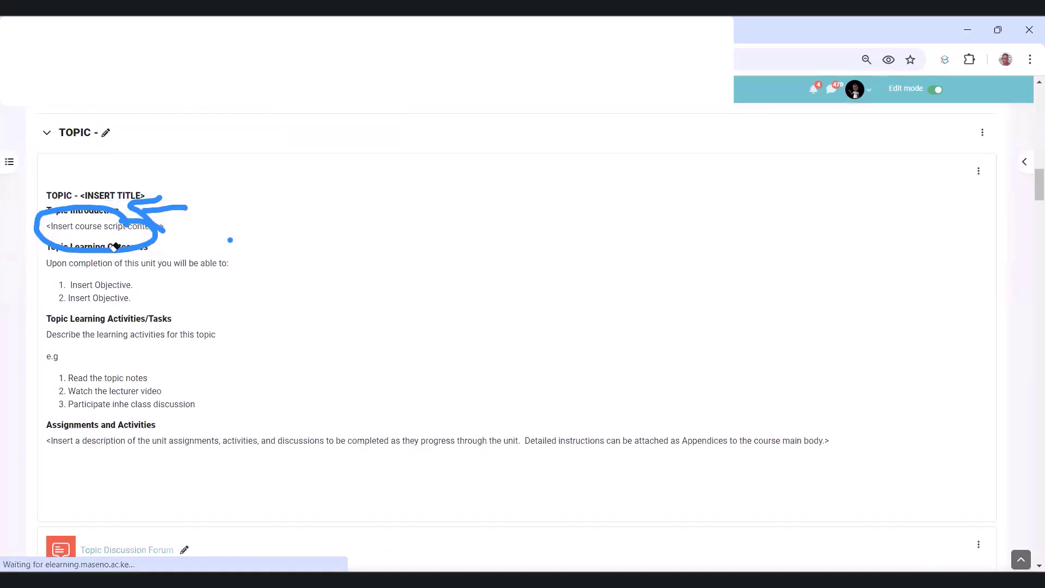
key("Delete")
scroll(385, 310, "down", 13)
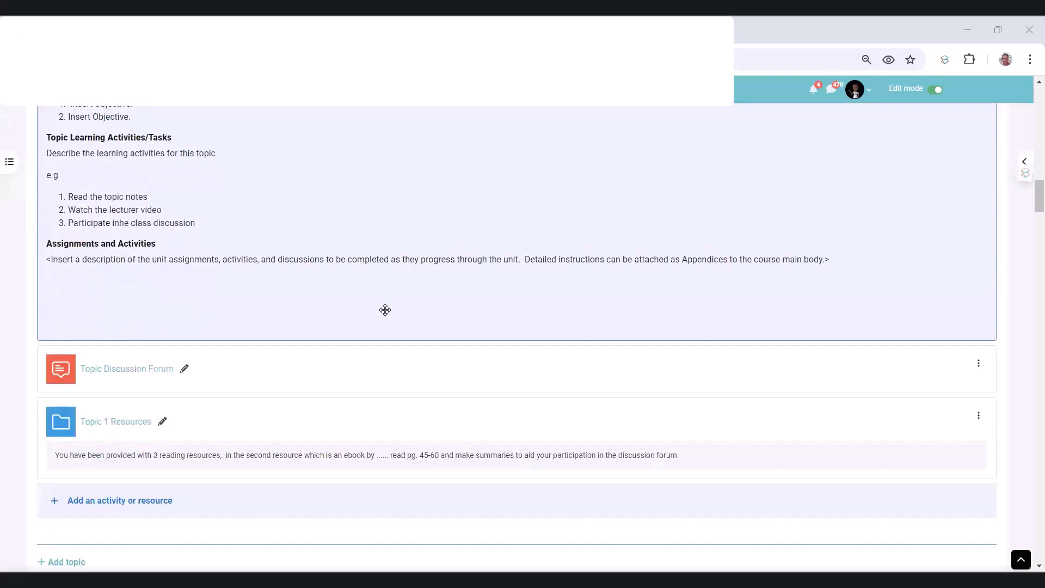
scroll(388, 312, "down", 3)
scroll(389, 297, "up", 6)
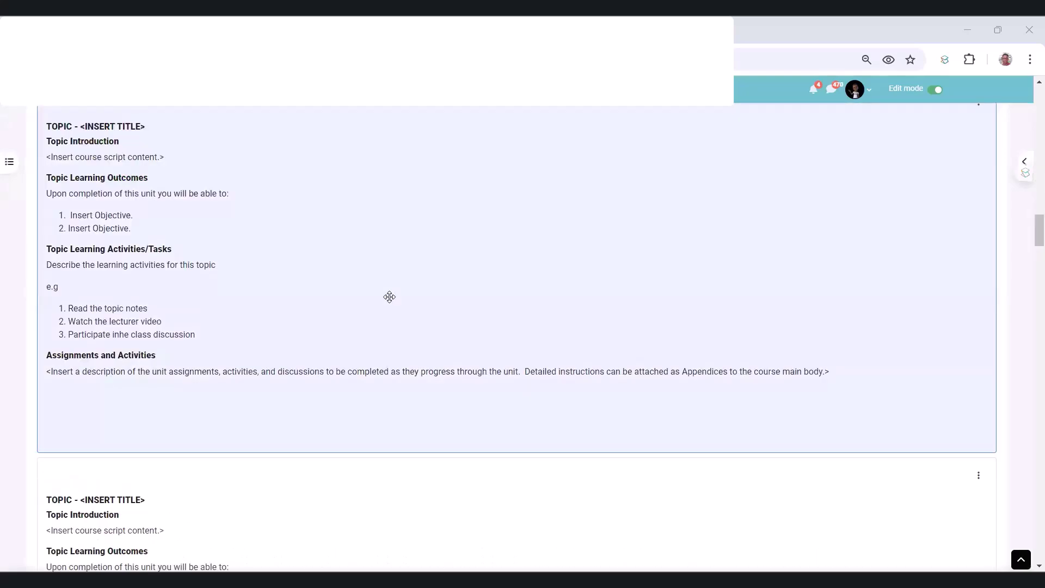
scroll(94, 298, "up", 3)
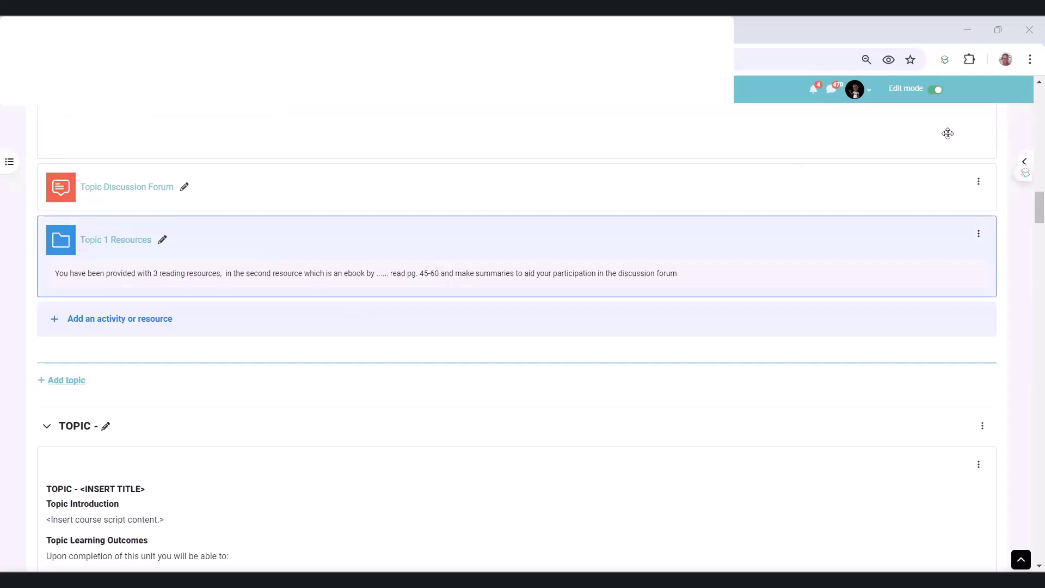
Step: Turn edit mode off to view the Topic 1 Resources folder in the first topic, and turn edit mode back on
left_click(937, 89)
scroll(187, 355, "down", 15)
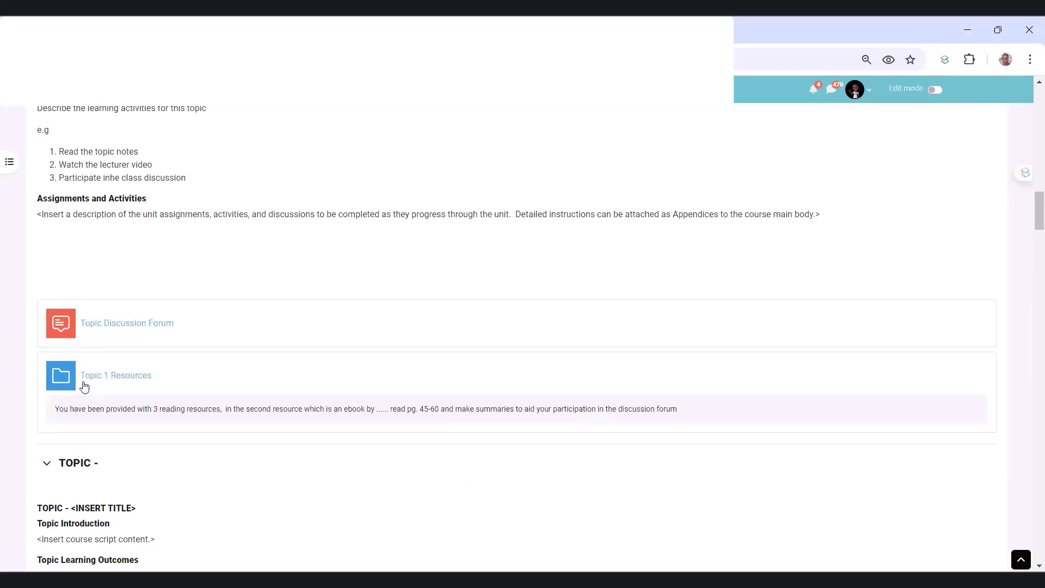
left_click(941, 89)
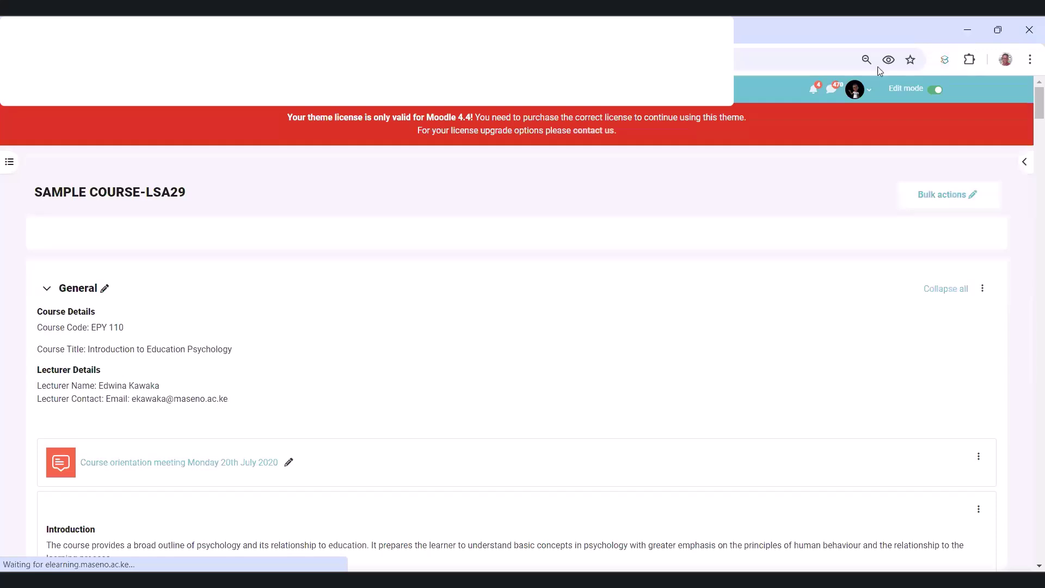
scroll(476, 183, "down", 5)
scroll(476, 184, "down", 20)
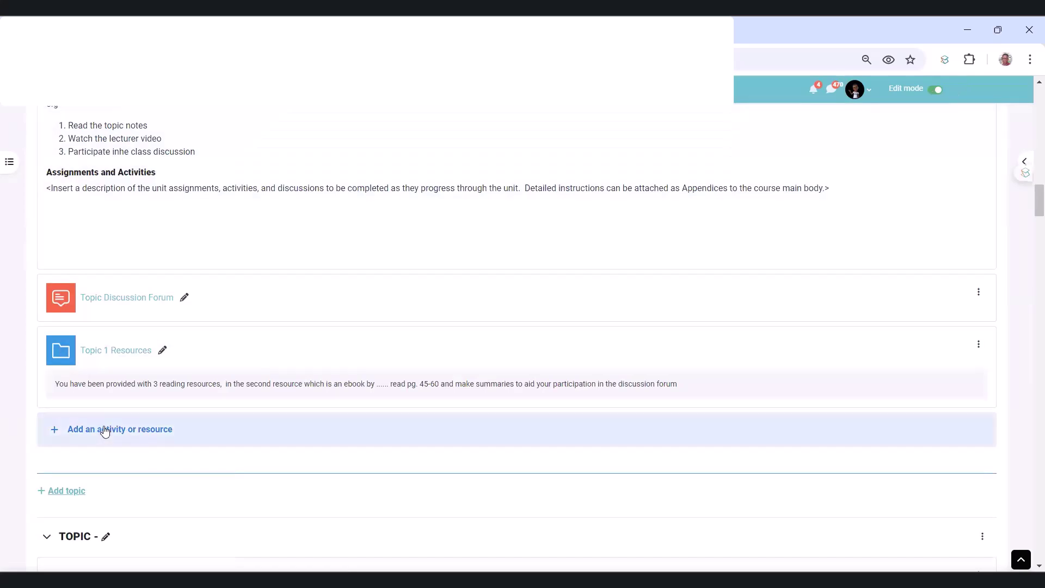
Step: Add a File resource to the first topic and name it "Topic 1 Notes"
left_click(105, 430)
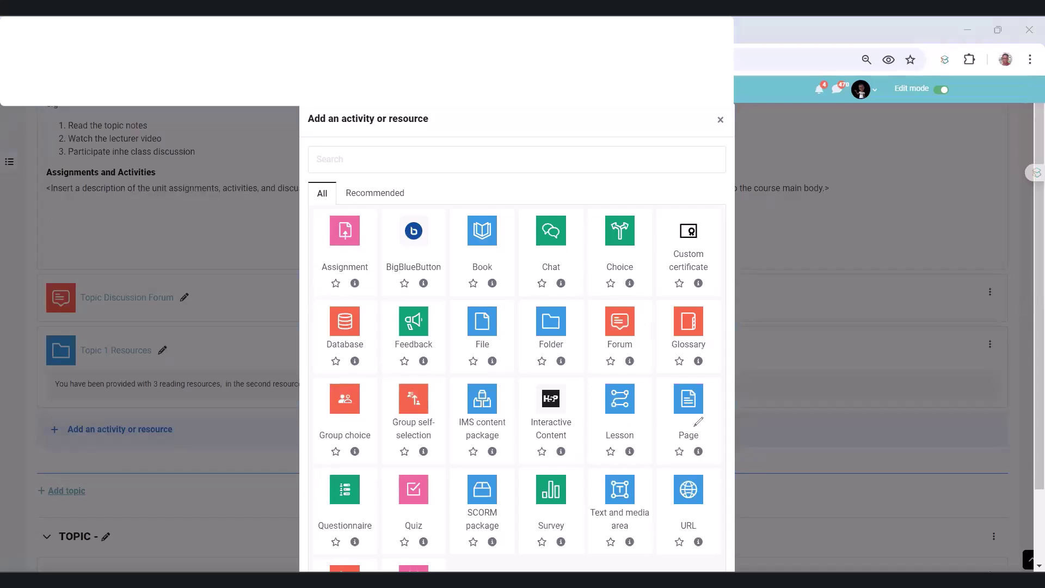
mouse_move(514, 326)
left_mouse_down()
mouse_move(482, 301)
mouse_move(442, 342)
mouse_move(484, 373)
mouse_move(520, 329)
mouse_move(516, 312)
left_mouse_up()
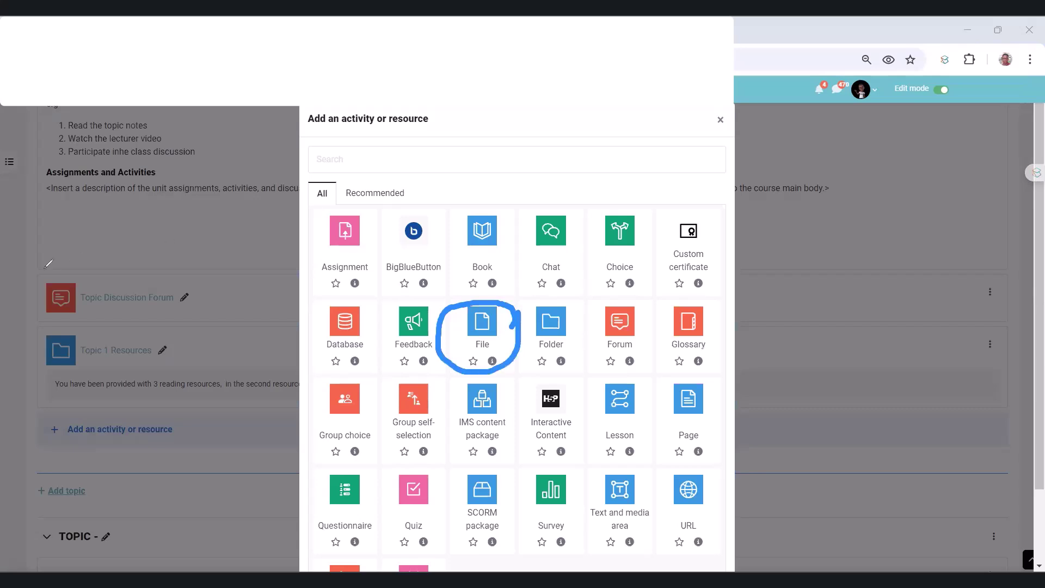
left_click(484, 339)
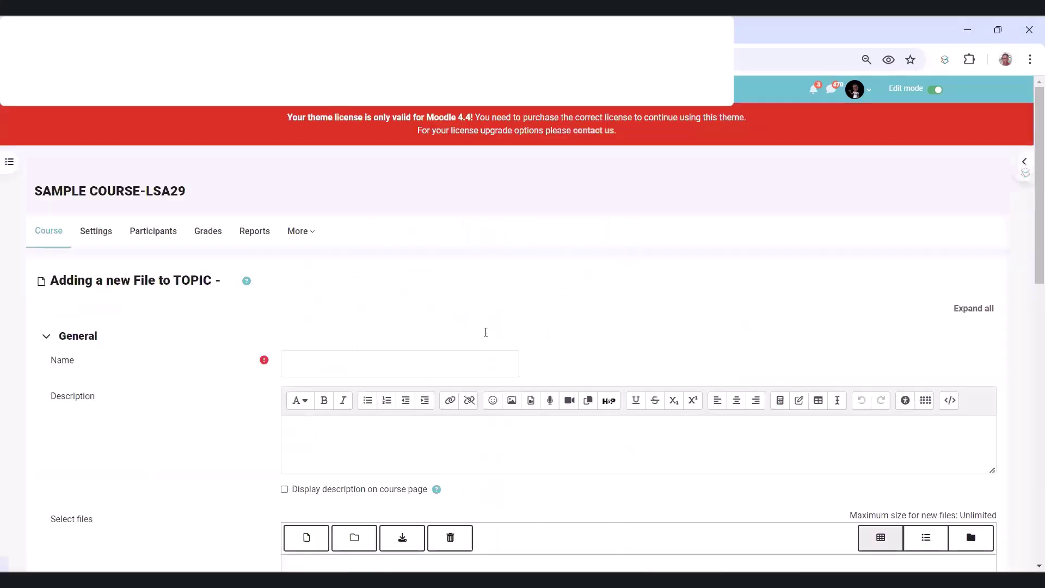
scroll(485, 332, "down", 2)
left_click(340, 279)
type("Topic 1 Notes")
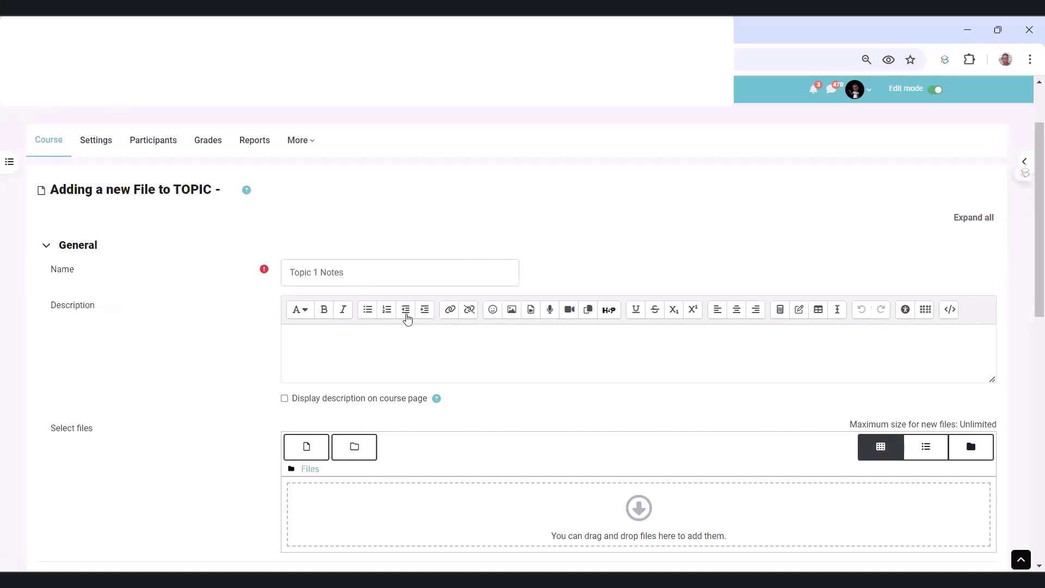
Step: Enter the description "Read the provided notes and make summary in preparation to the group work" and enable displaying it on the course page
left_click(284, 398)
left_click(345, 361)
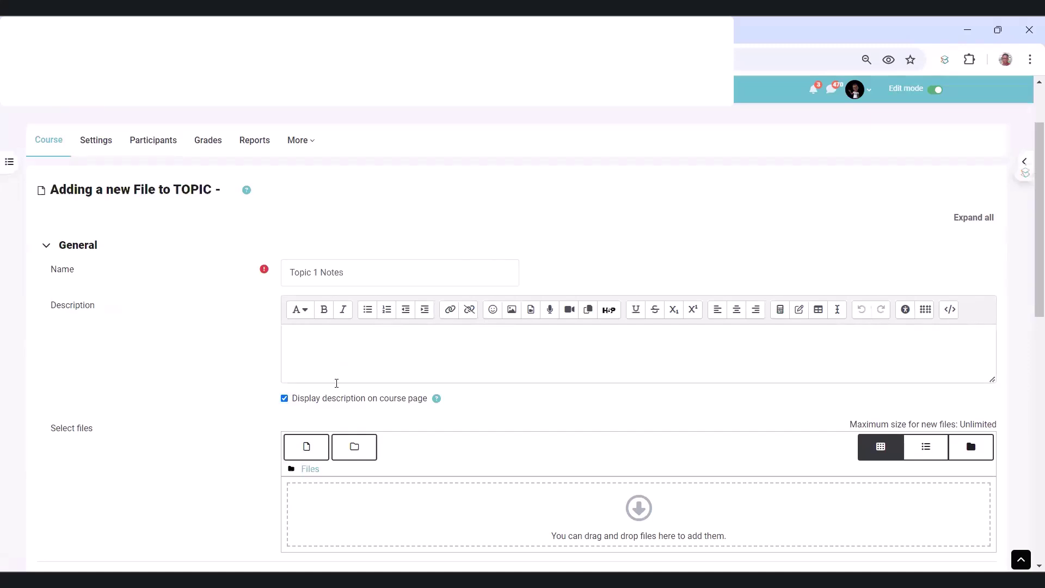
type("Read the provided notes and ")
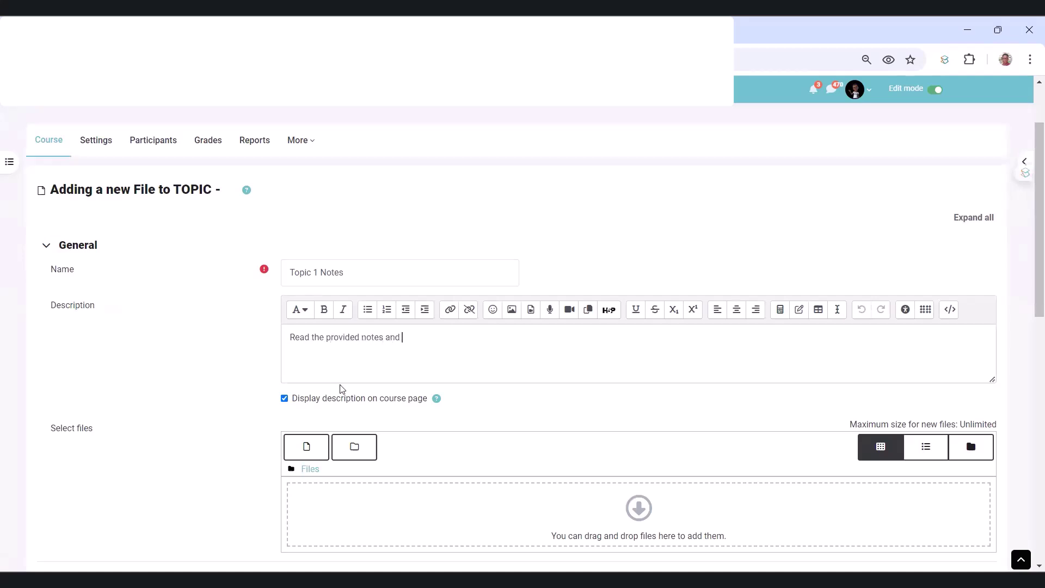
type("make summary in preparation to the")
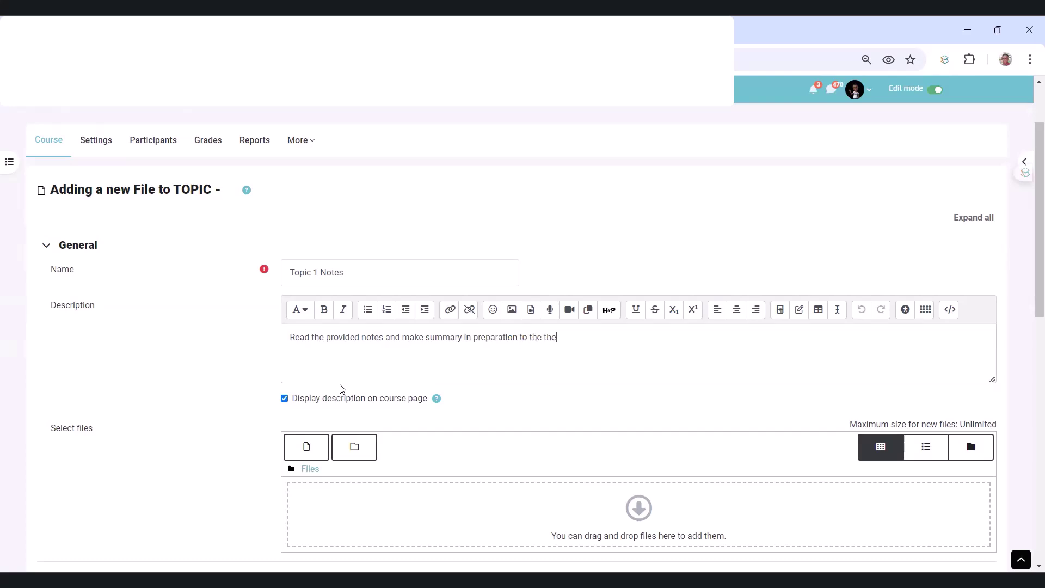
type(" group work")
Step: Upload "web product knowldege form[1]" from the 00- MSU WEBSITE folder as the file for Topic 1 Notes
scroll(562, 390, "down", 5)
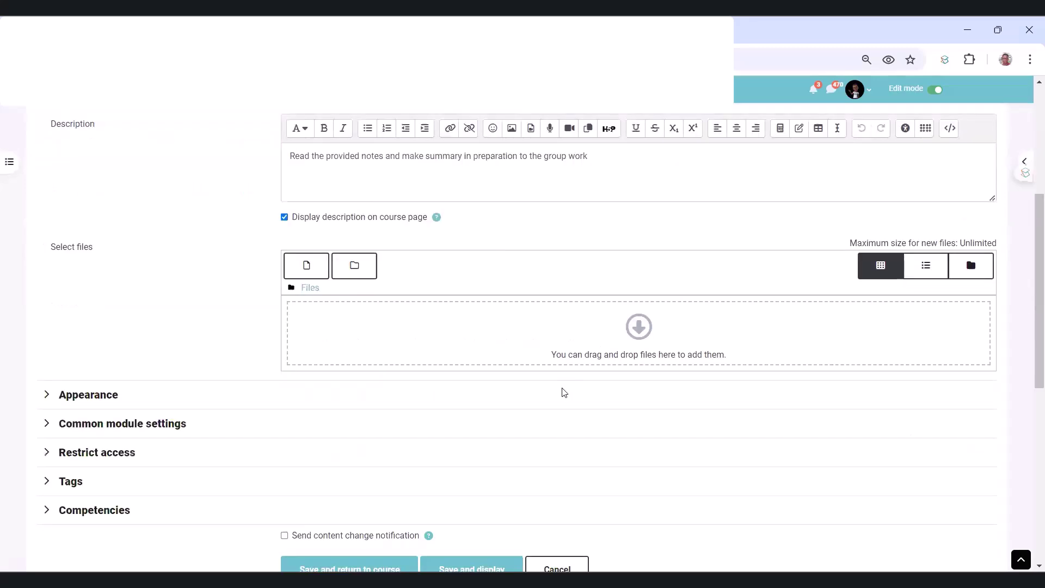
left_click(301, 177)
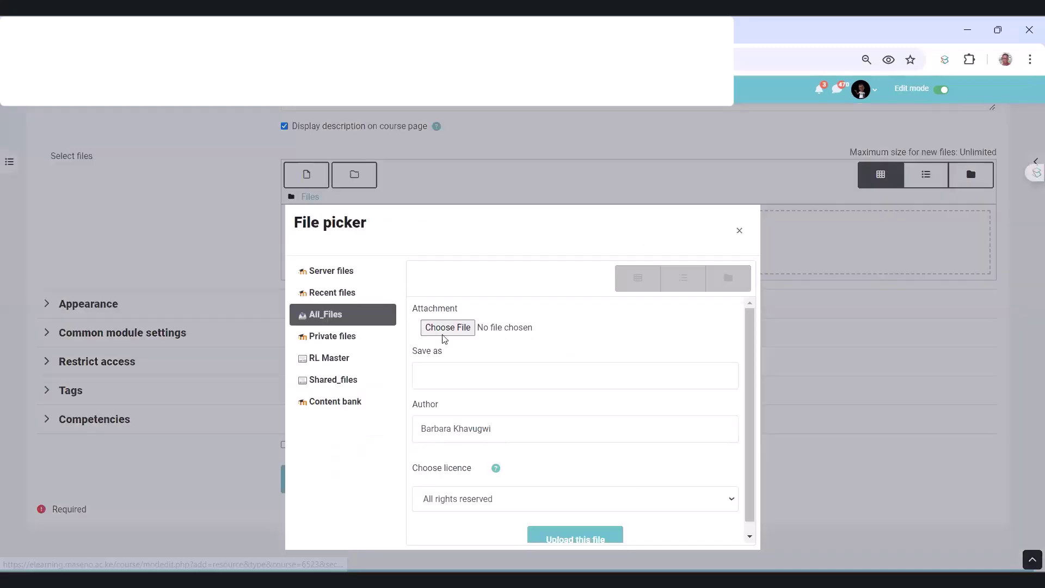
left_click(454, 329)
left_click(490, 307)
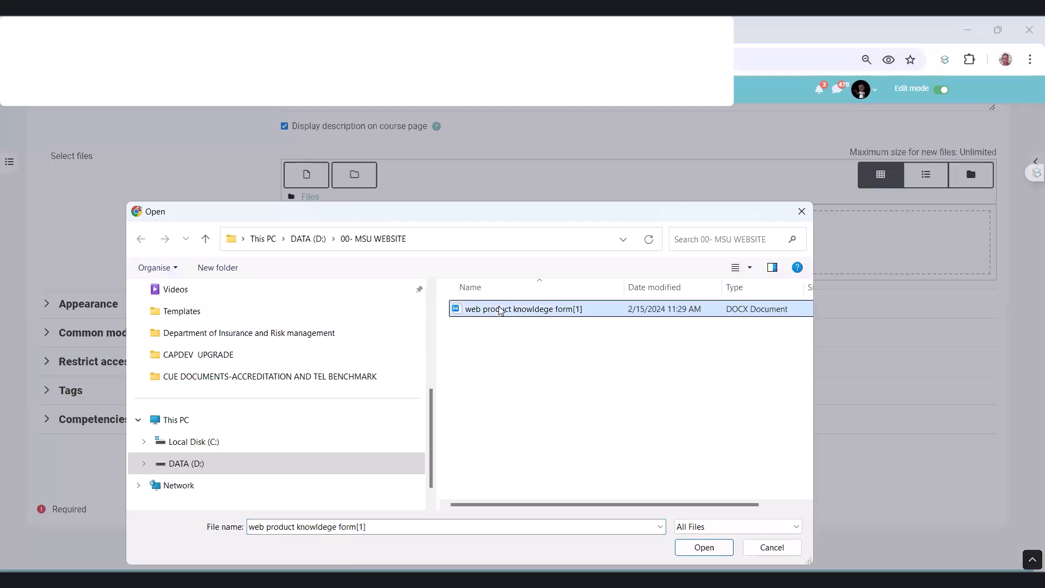
key("Return")
left_click(583, 442)
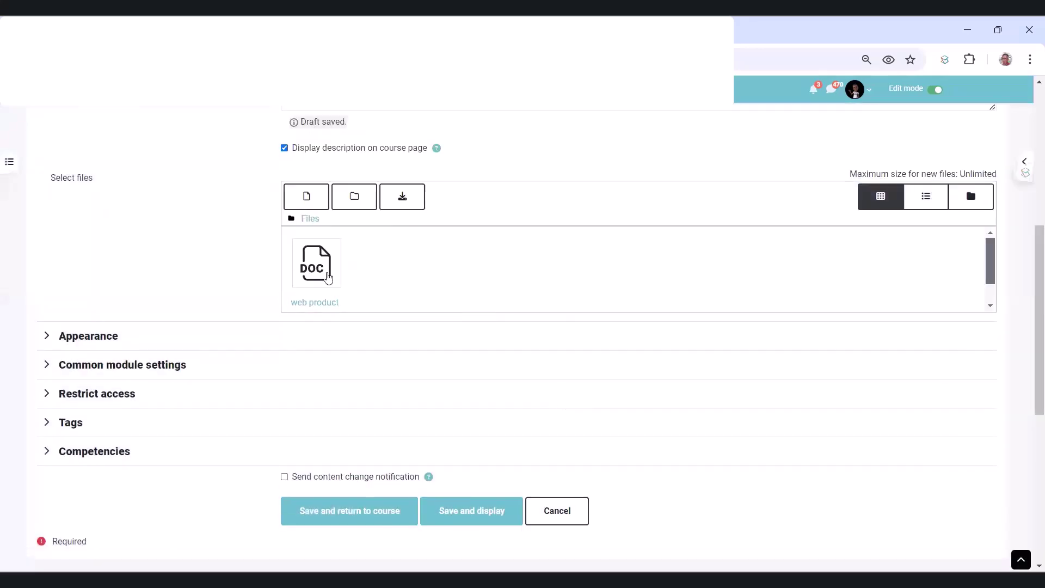
Step: Save the file resource and return to the course page to check the Topic 1 Notes entry
scroll(410, 436, "down", 2)
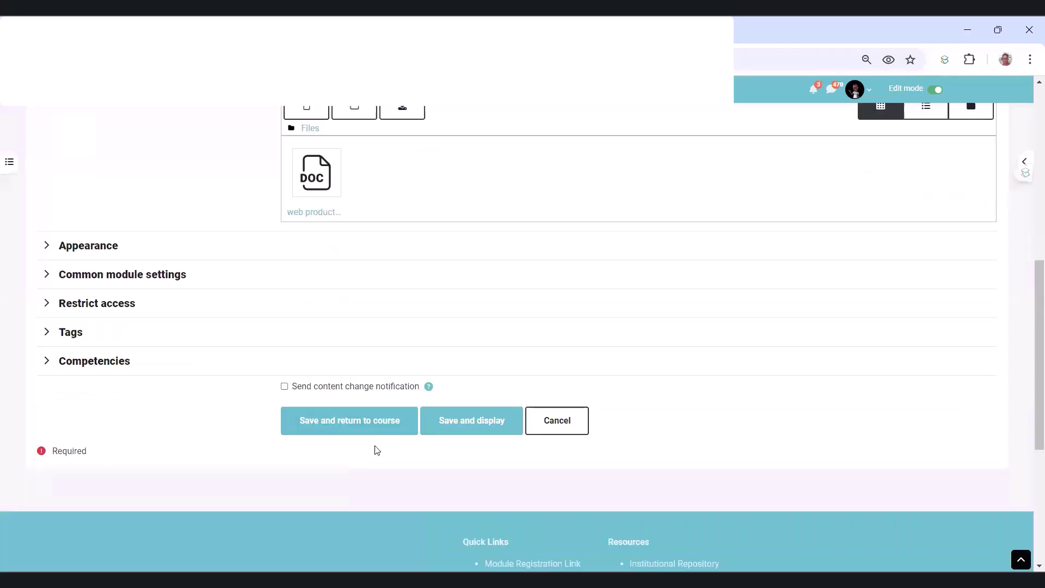
left_click(355, 423)
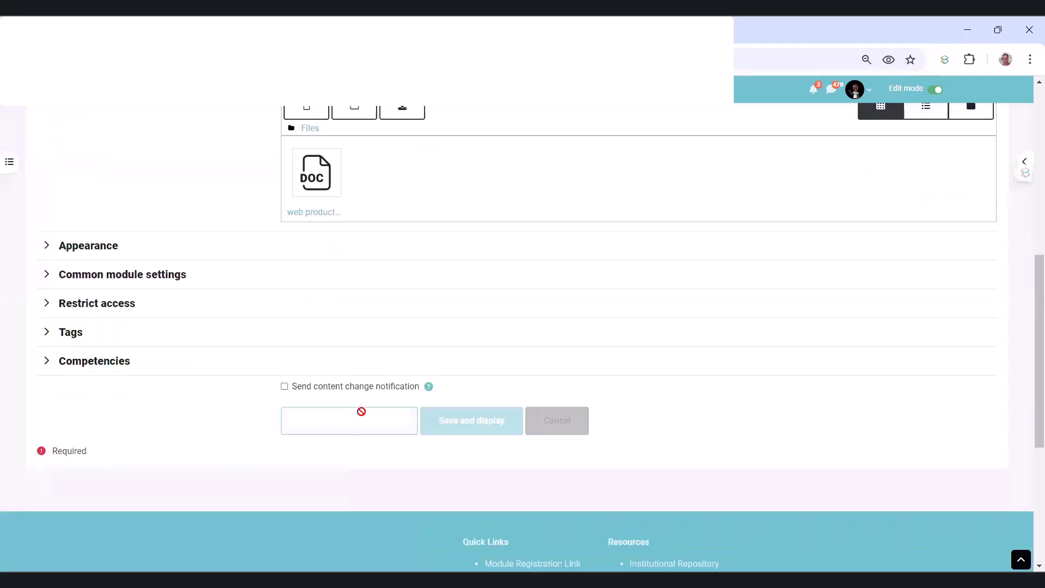
scroll(351, 379, "up", 5)
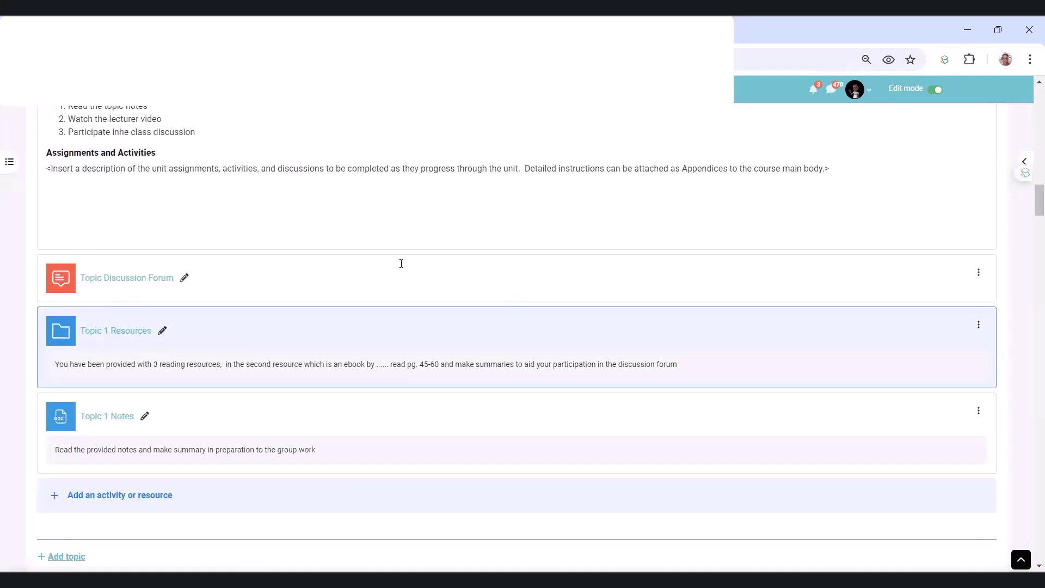
Step: Annotate the screen with the text "URL Resource", and clear it on a new Google page
left_click(424, 223)
type("UR")
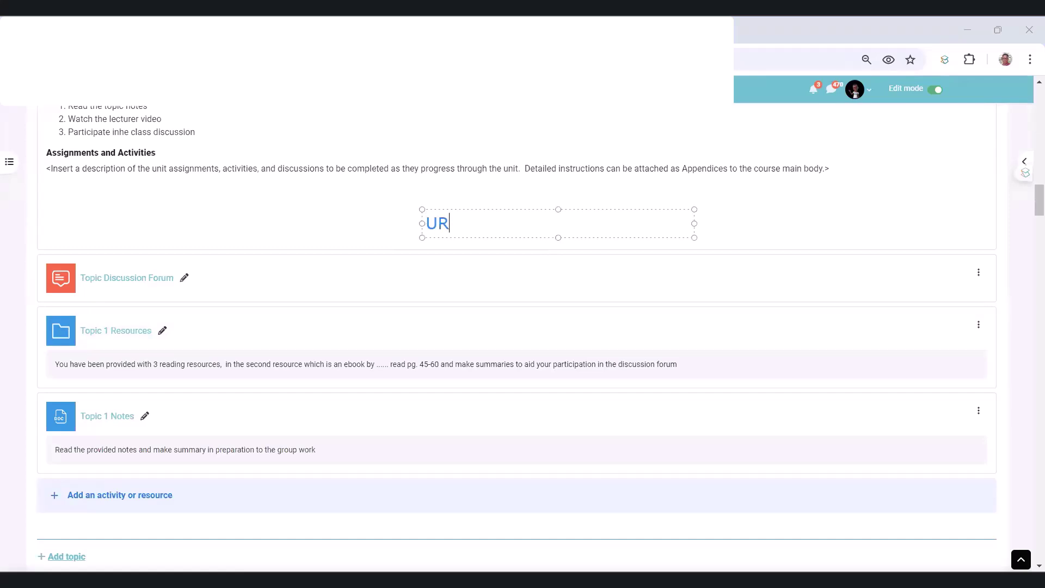
type("L Resource")
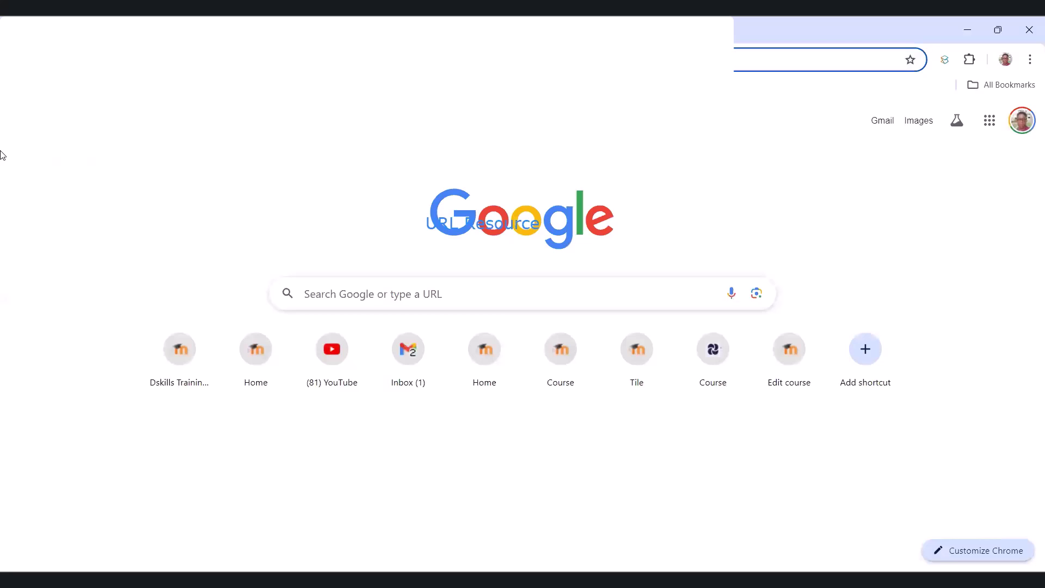
left_click(52, 242)
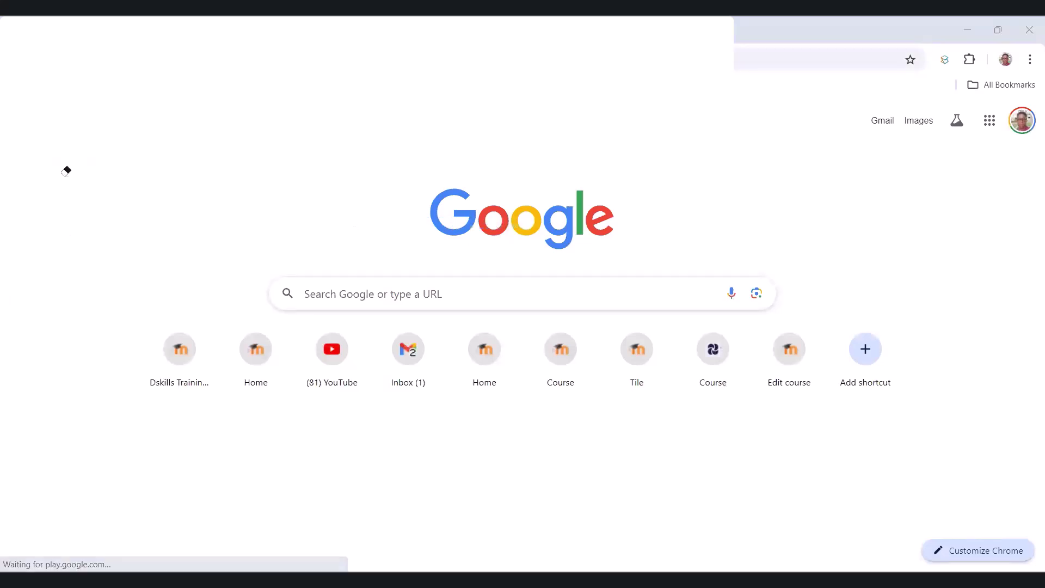
Step: Search Google for "google advanced search" and open the Advanced Search page
left_click(330, 296)
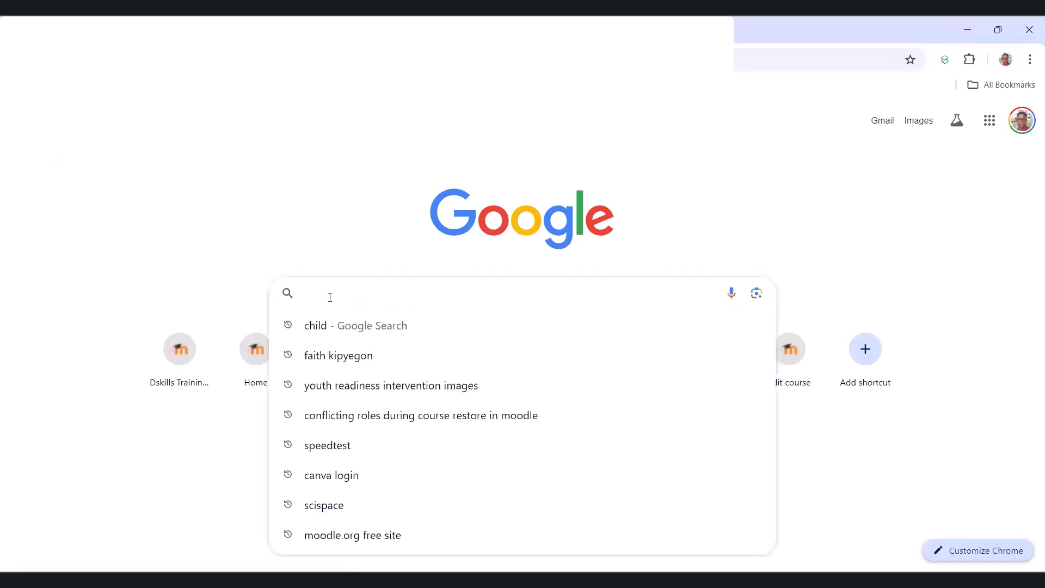
type("good")
key("BackSpace")
type("gle ")
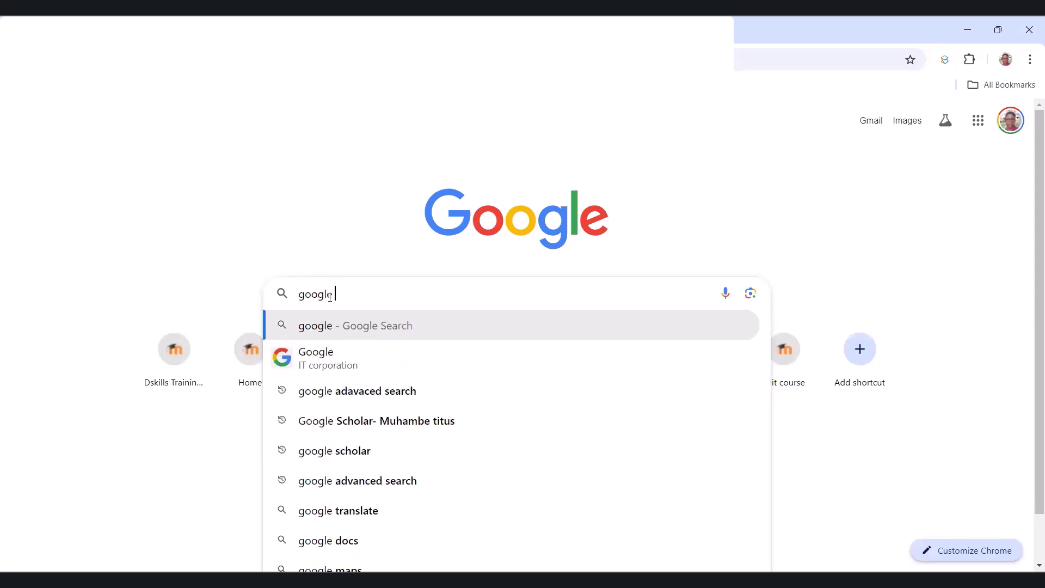
type("advanced search")
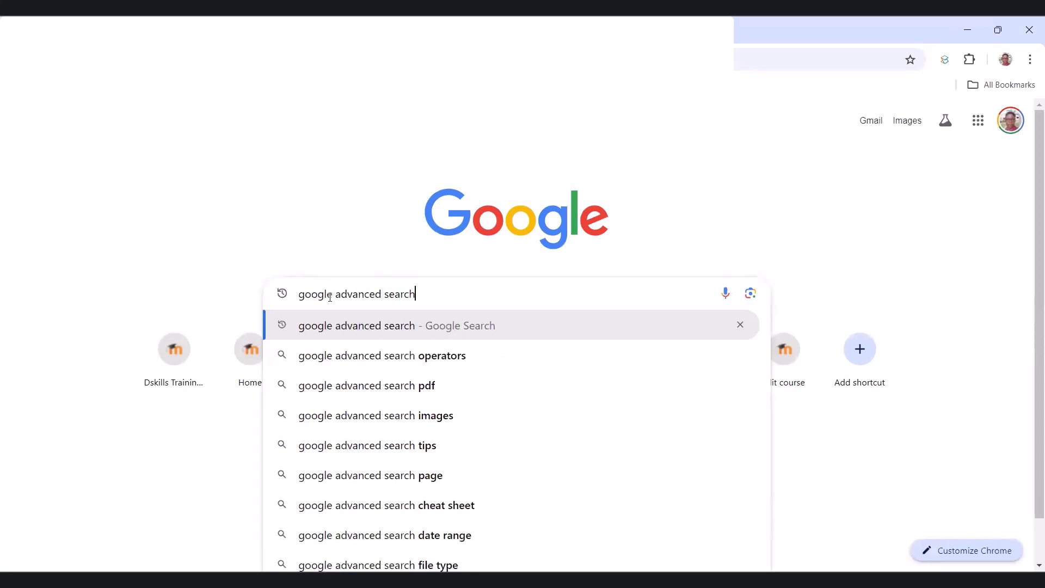
key("Return")
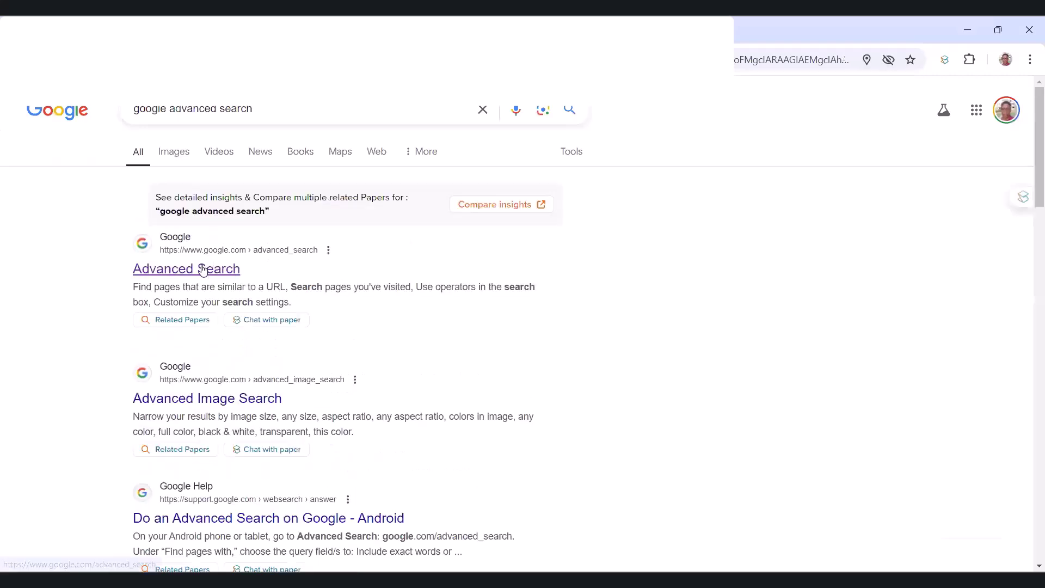
left_click(205, 268)
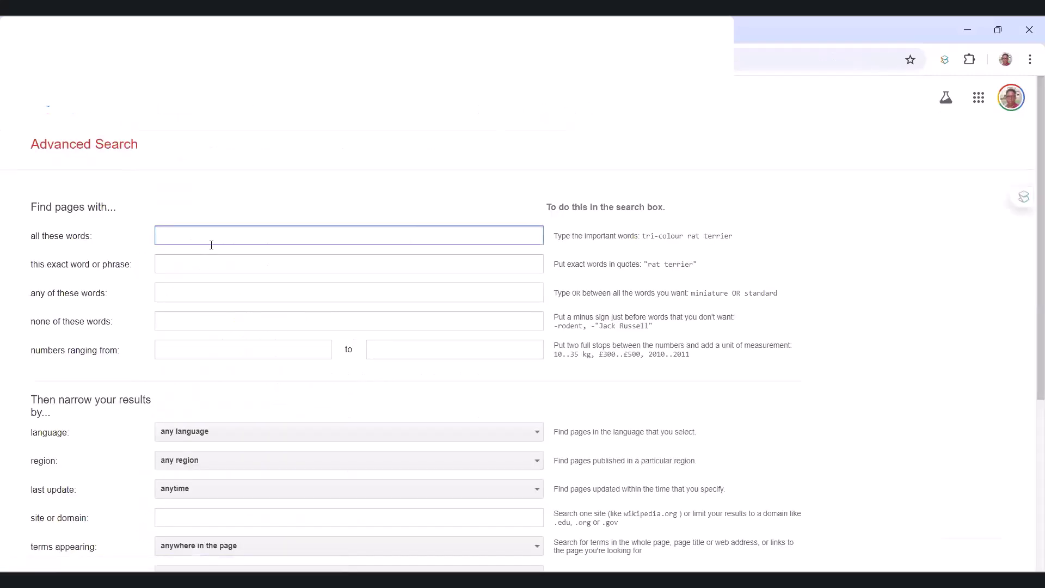
Step: Outline the usage rights label on the Advanced Search form, annotate it with "OER", and clear the annotations
scroll(233, 226, "down", 5)
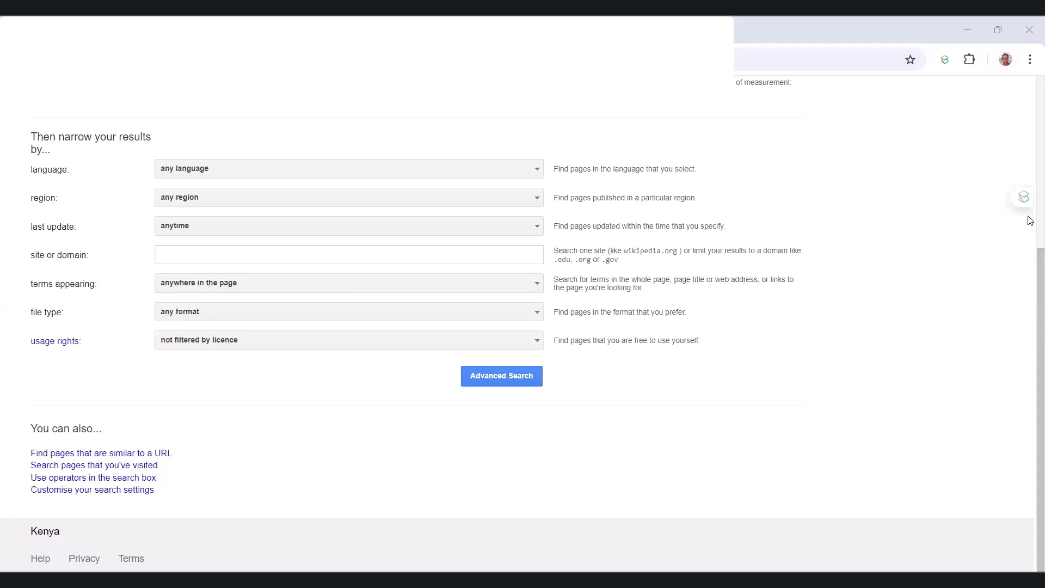
mouse_move(92, 325)
left_mouse_down()
mouse_move(16, 354)
mouse_move(57, 363)
mouse_move(95, 322)
left_mouse_up()
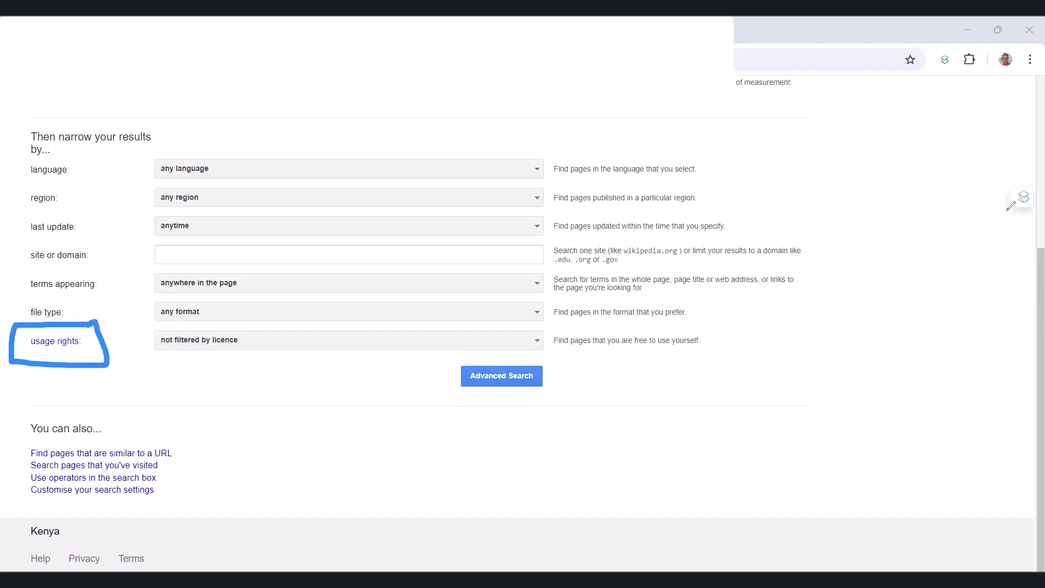
left_click(1021, 198)
left_click(162, 374)
type("OER-")
key("BackSpace")
left_click_drag(242, 384, 31, 338)
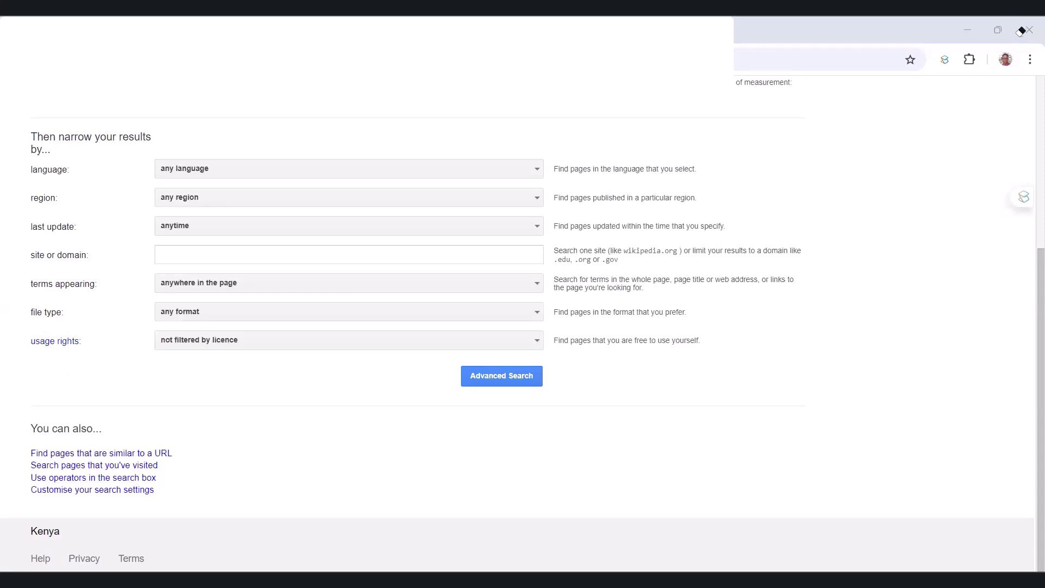
Step: Enter "AI POLICIES" as the words that all result pages must contain
scroll(279, 216, "up", 3)
left_click(192, 152)
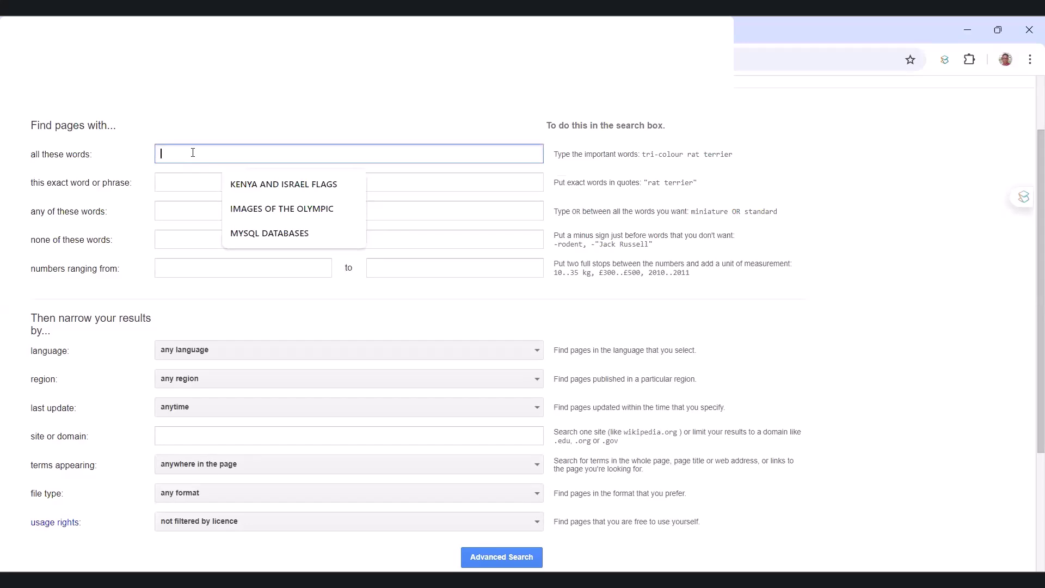
type("ai POLICIES IN E")
key("BackSpace")
key("ctrl+a")
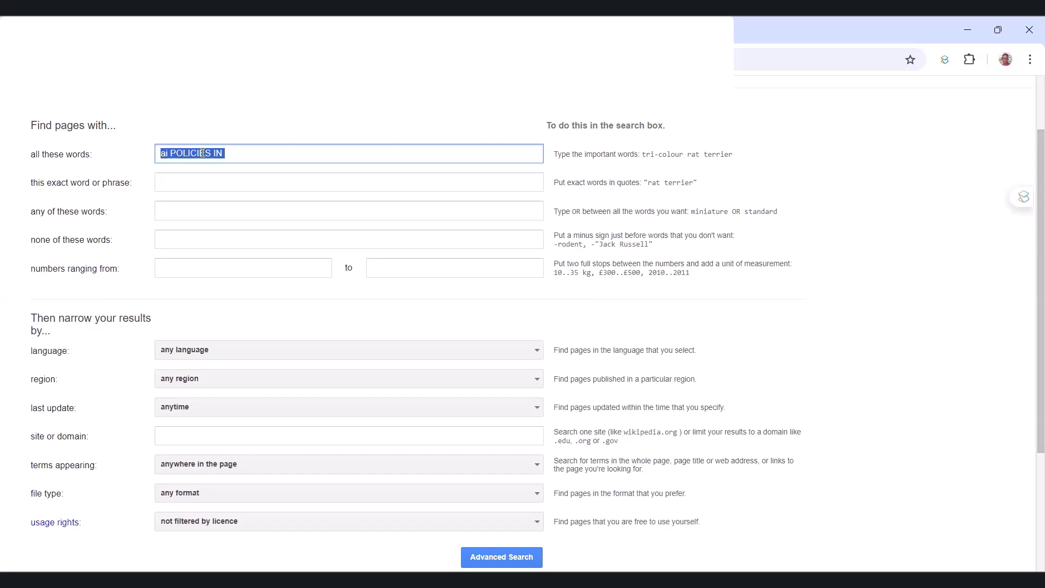
type("a")
key("BackSpace")
type("AI POLICIES")
Step: Set the usage rights filter to "free to use, share or modify, even commercially" and review the other licence options
scroll(319, 283, "down", 3)
left_click(212, 342)
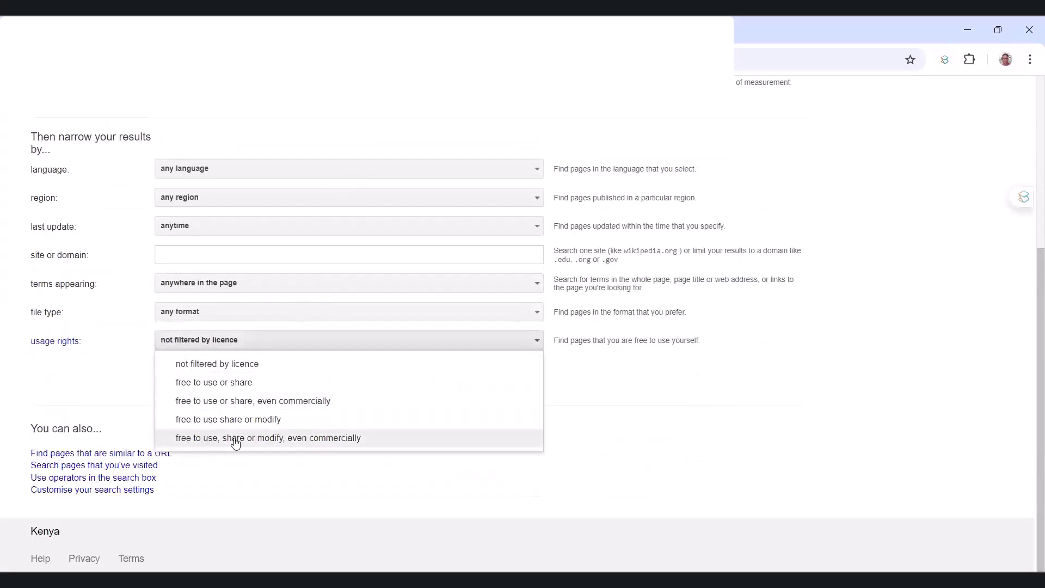
left_click(318, 445)
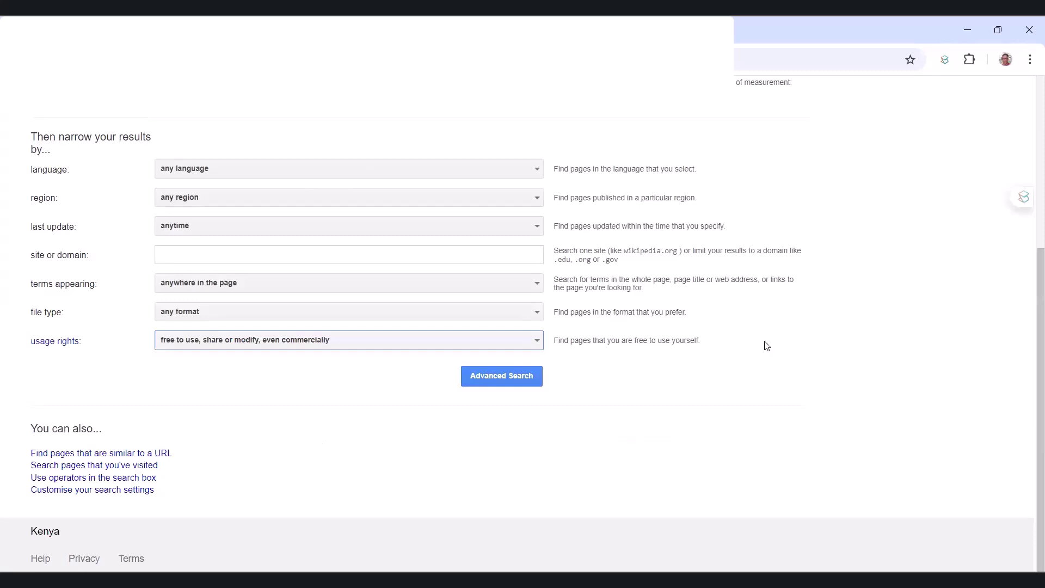
left_click(329, 341)
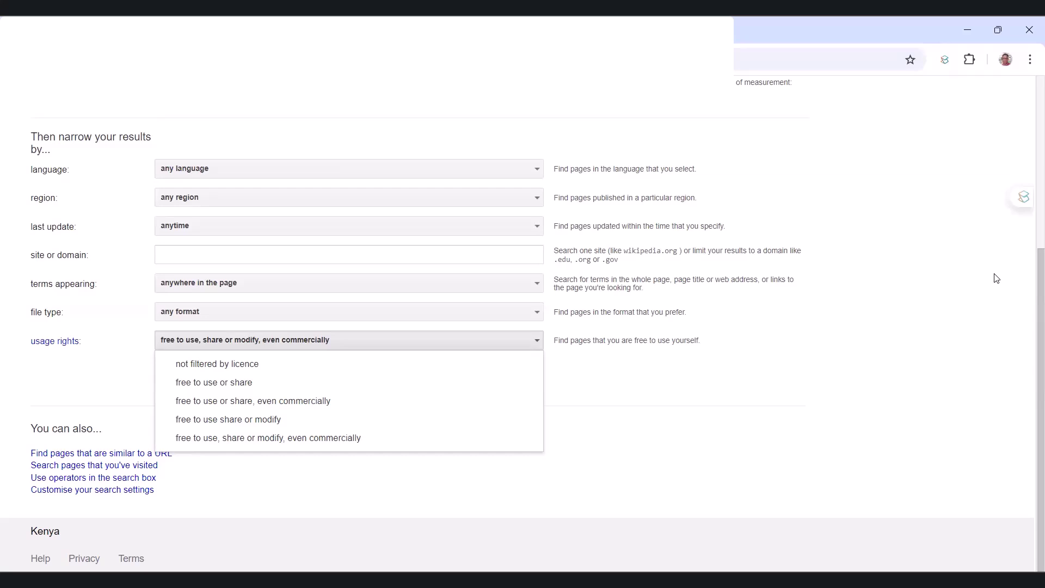
left_click(855, 322)
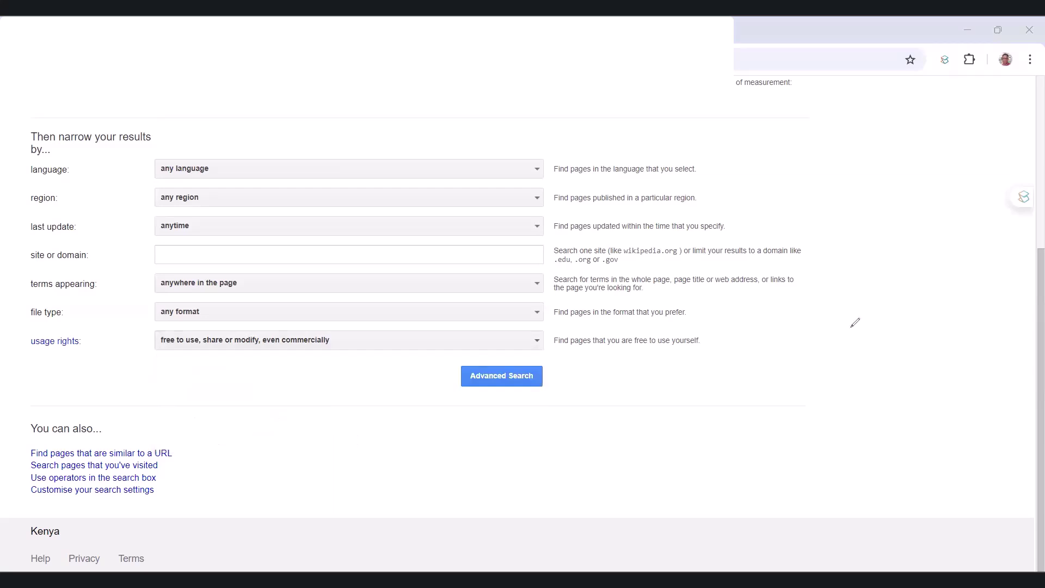
Step: Annotate the Advanced Search page beside the usage rights filter with the licence list CC-BY, CC-BY-ND, CC-BY-SA and CC-BY-NC
left_click(854, 370)
type("CC-BY")
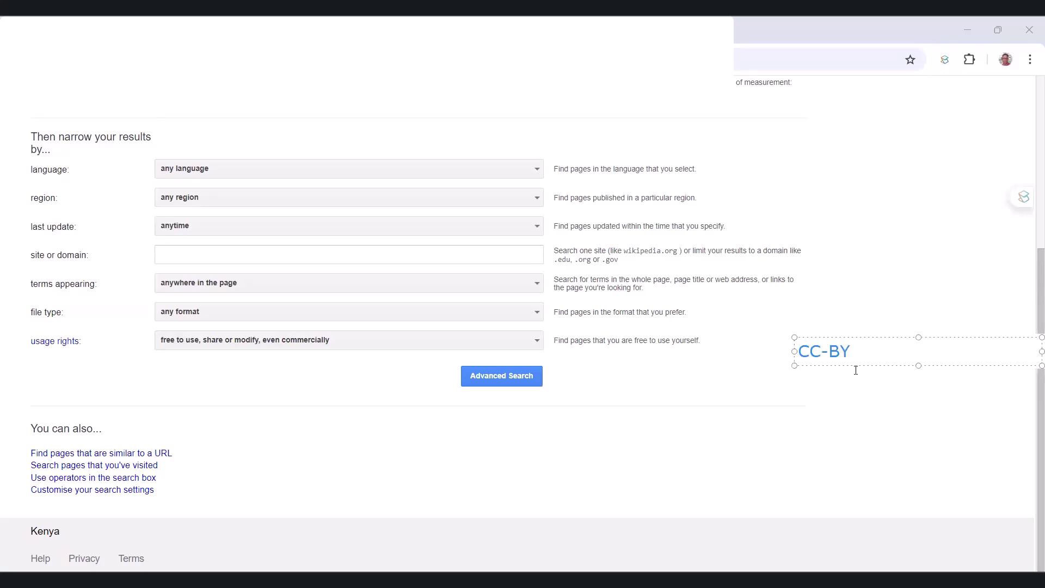
key("Return")
type("CC")
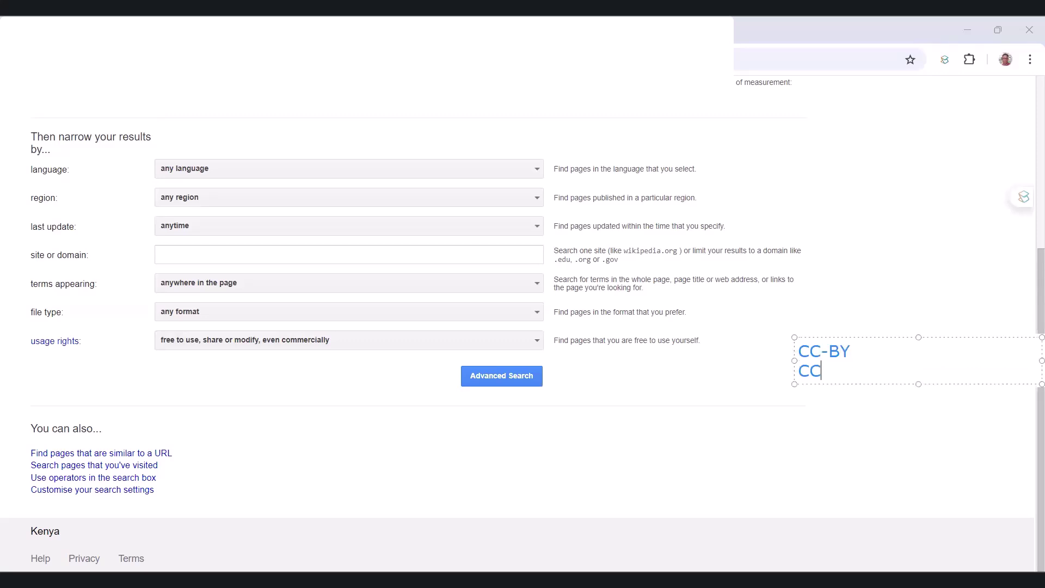
type("-BY-ND")
key("Return")
type("CC-")
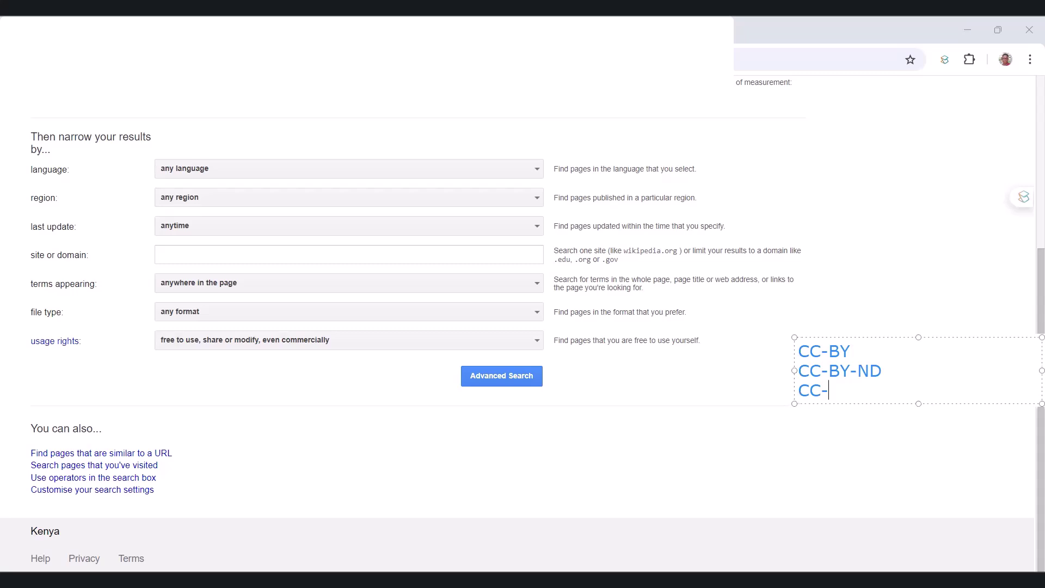
type("BY-SA")
key("Return")
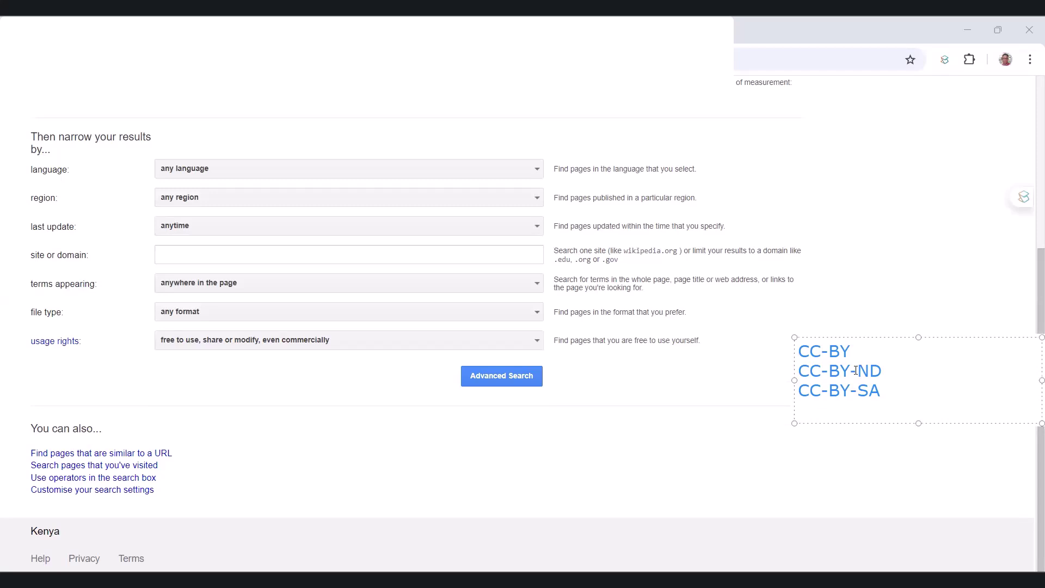
type("CC-BY-NC")
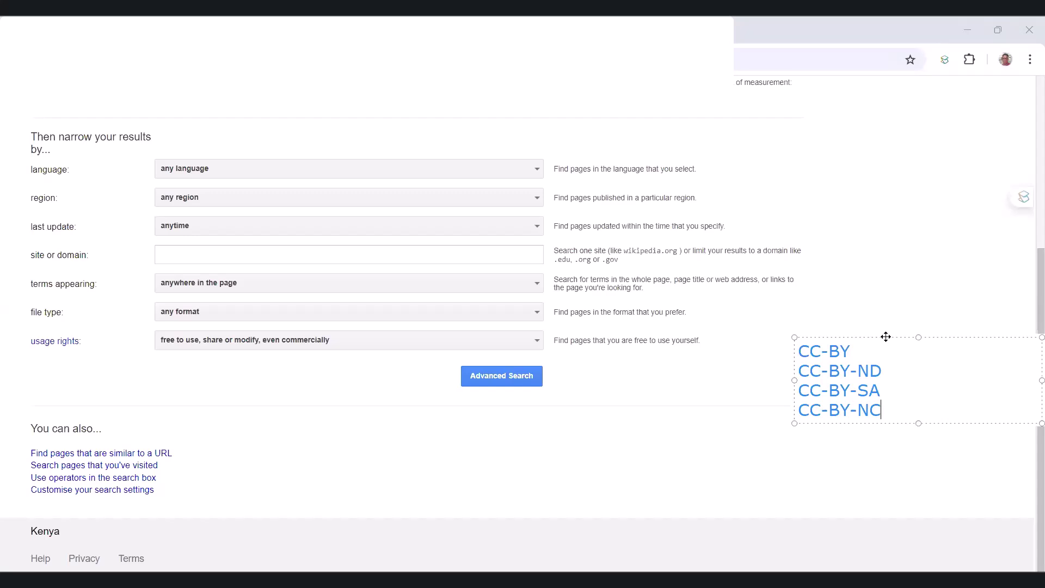
left_click_drag(886, 336, 838, 354)
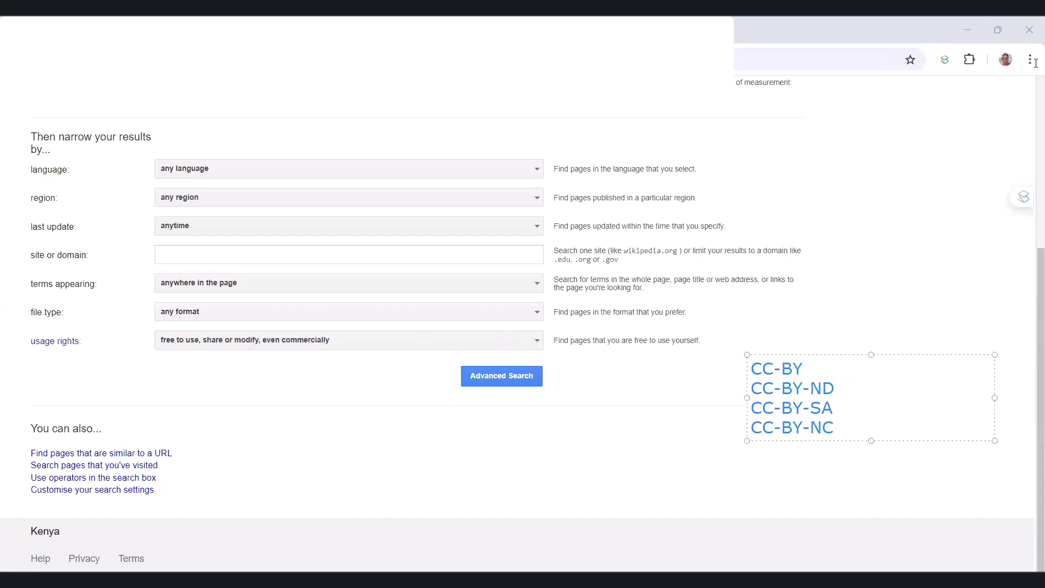
Step: Choose "free to use, share or modify, even commercially" as the usage rights and run the Advanced Search
left_click(417, 342)
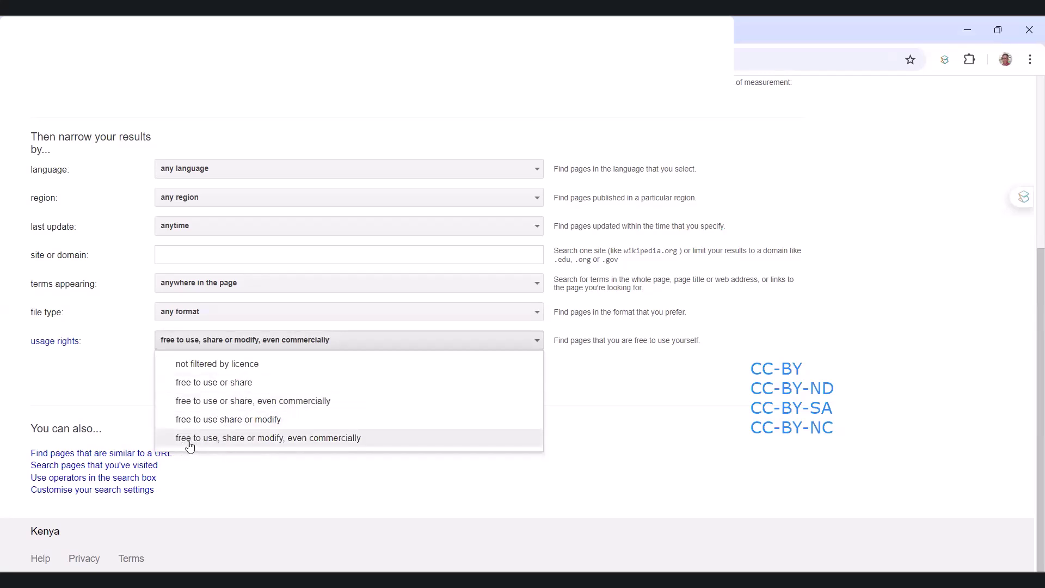
left_click(261, 439)
left_click(489, 375)
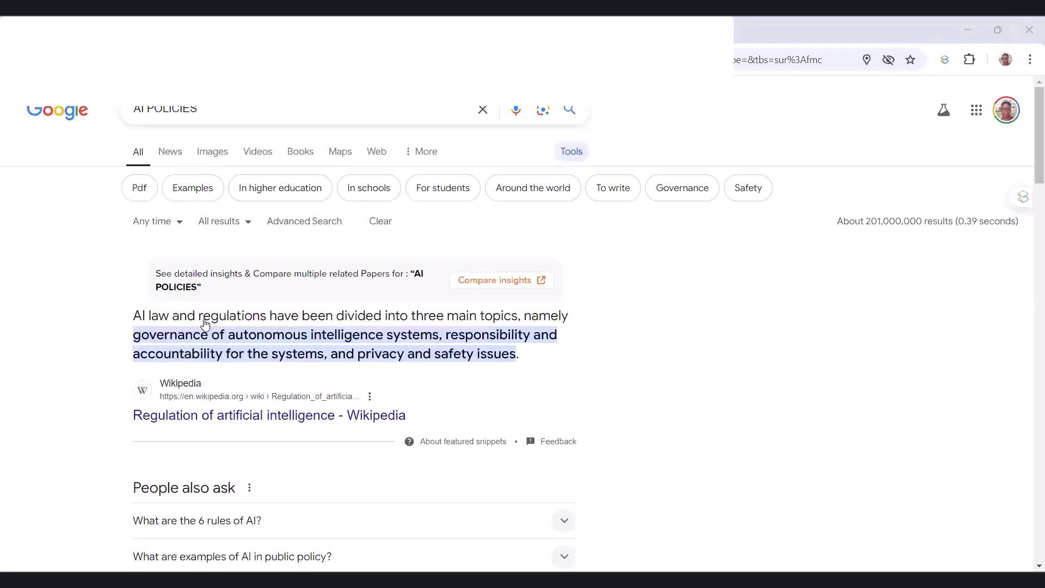
Step: Look through the AI POLICIES results and run the related search "Ai policies pdf"
scroll(206, 324, "down", 7)
scroll(223, 316, "down", 12)
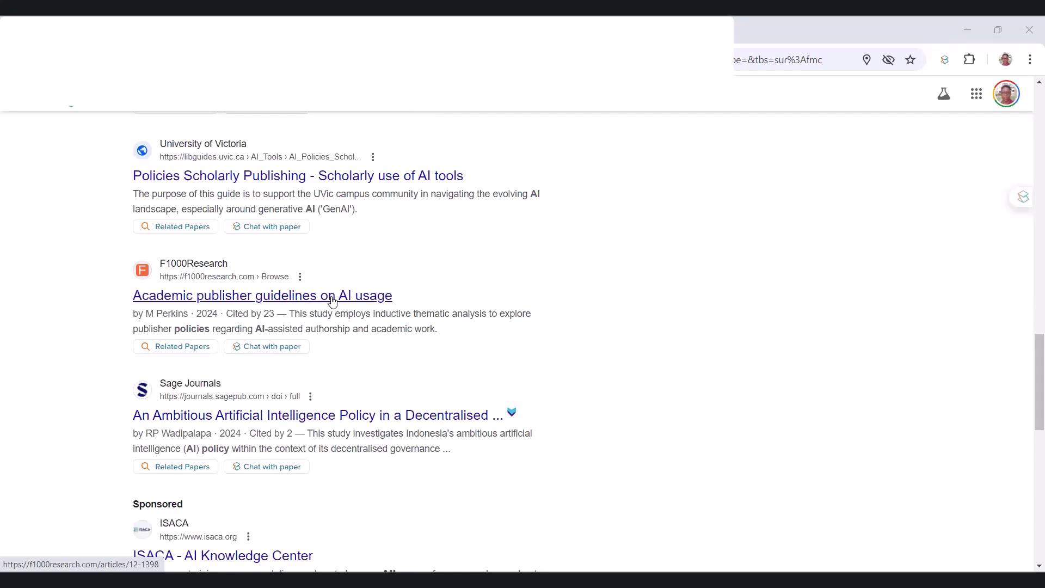
scroll(273, 337, "down", 5)
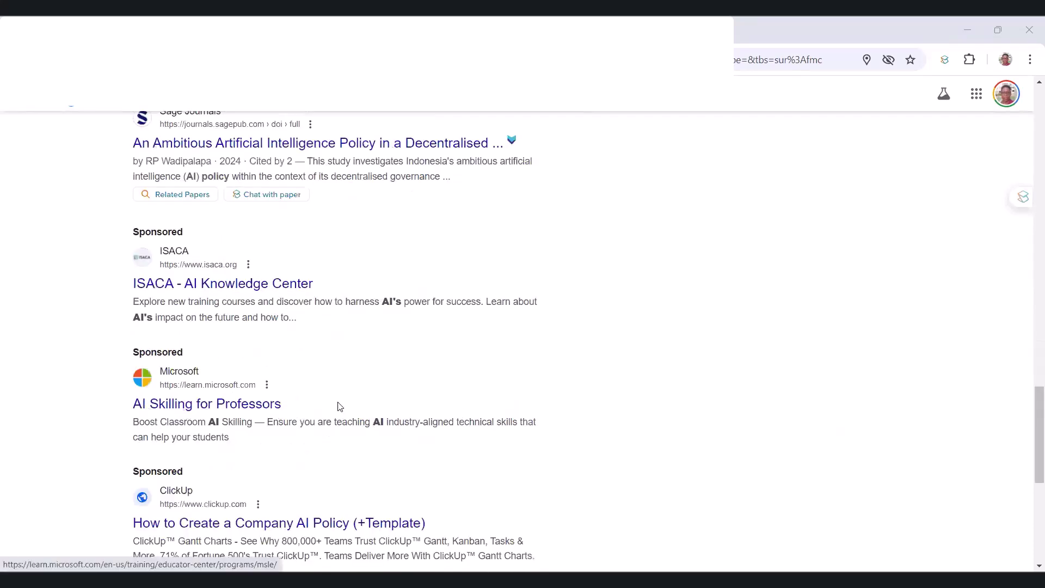
scroll(184, 384, "down", 3)
scroll(241, 339, "up", 3)
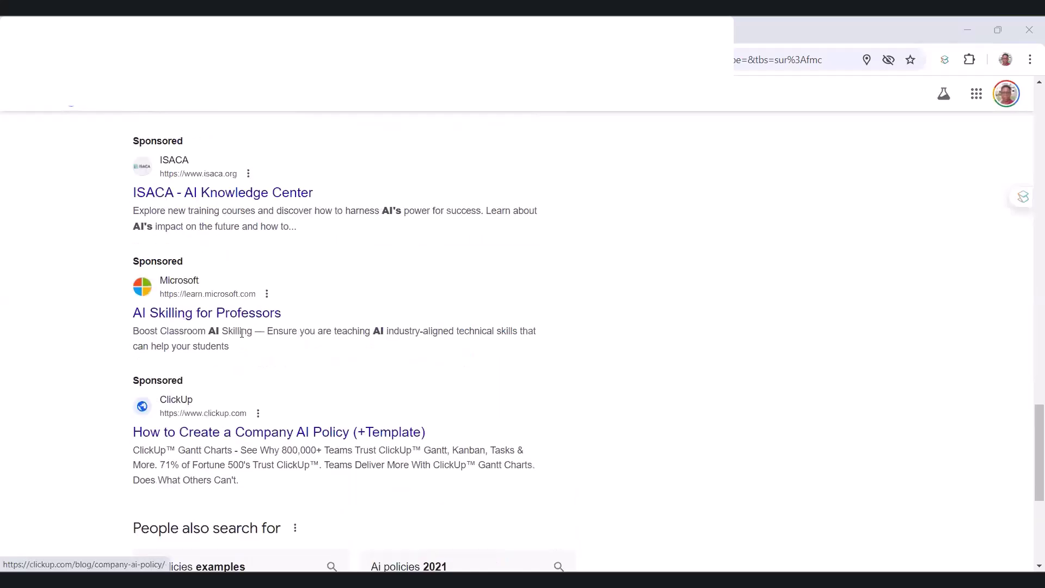
scroll(334, 337, "down", 2)
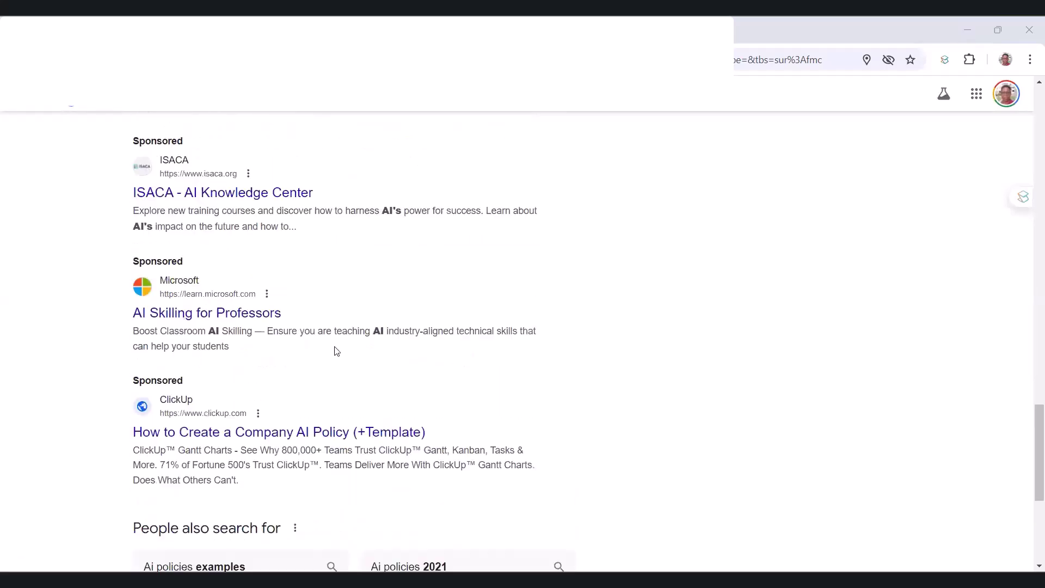
scroll(343, 343, "down", 3)
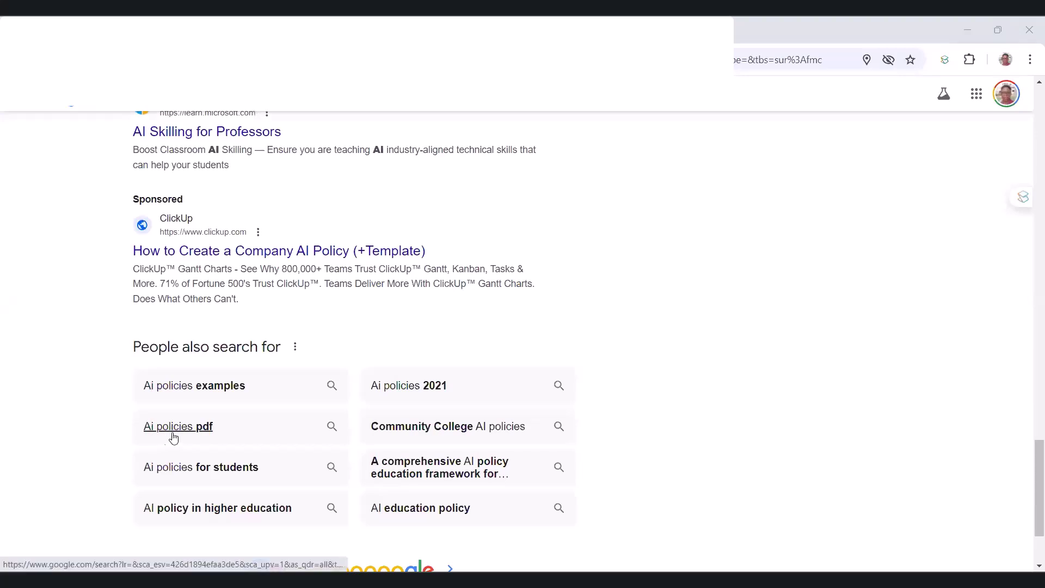
left_click(242, 422)
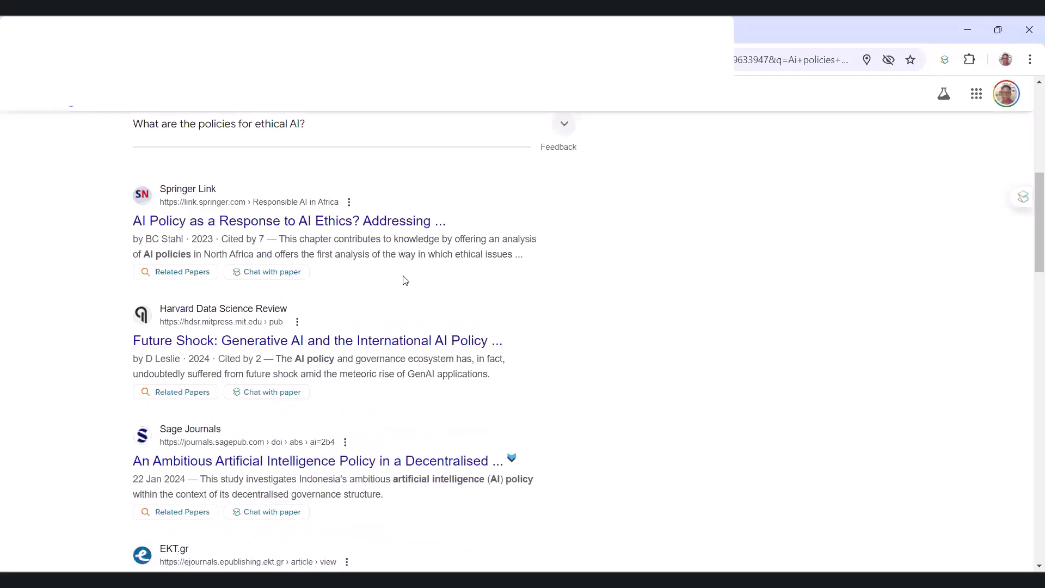
Step: Open the Springer Link chapter "Policy for AI as a System Technology" from the results and copy its web address
scroll(404, 274, "down", 8)
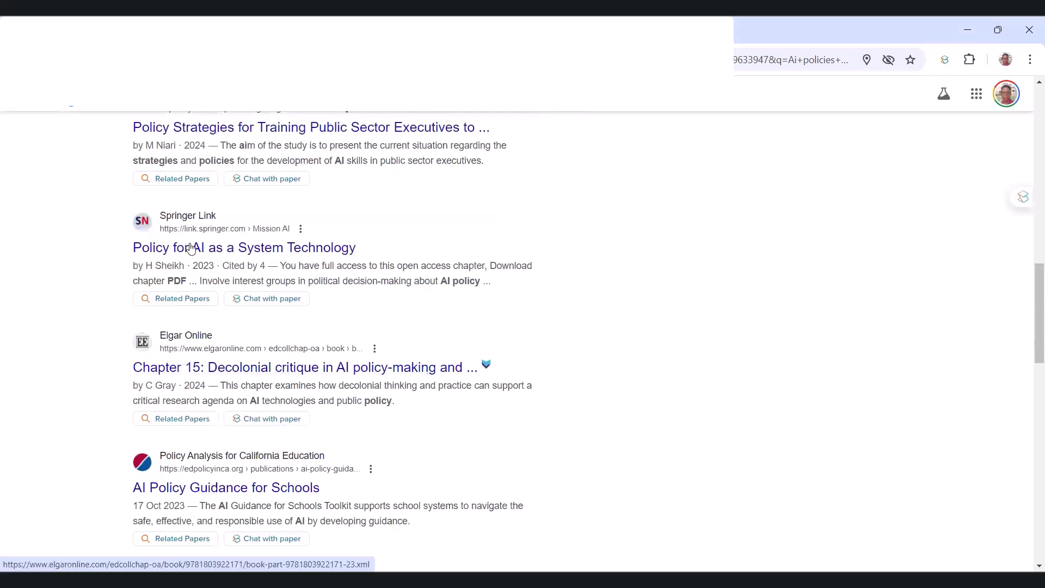
left_click(265, 254)
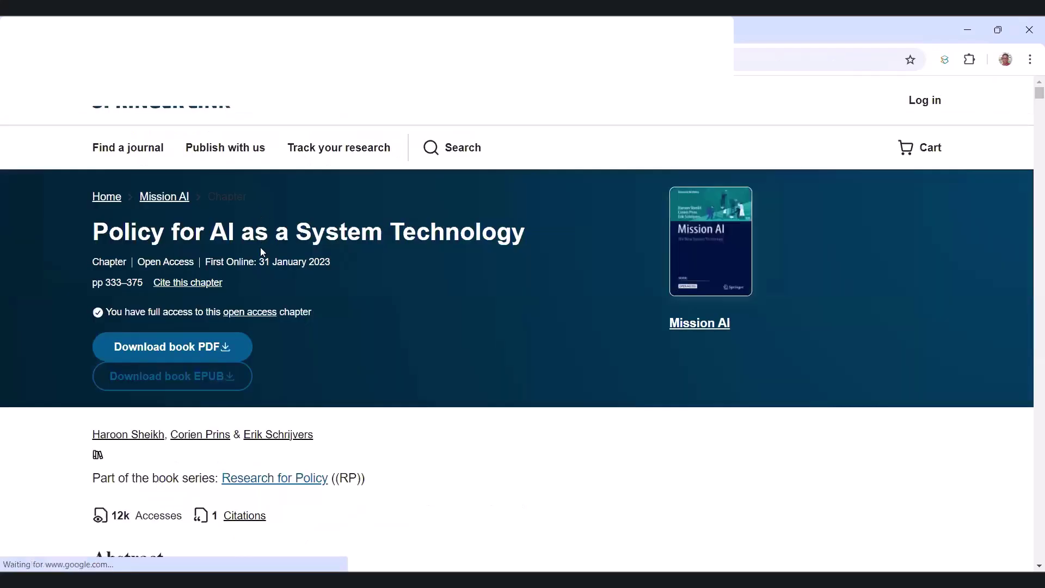
scroll(359, 257, "up", 12)
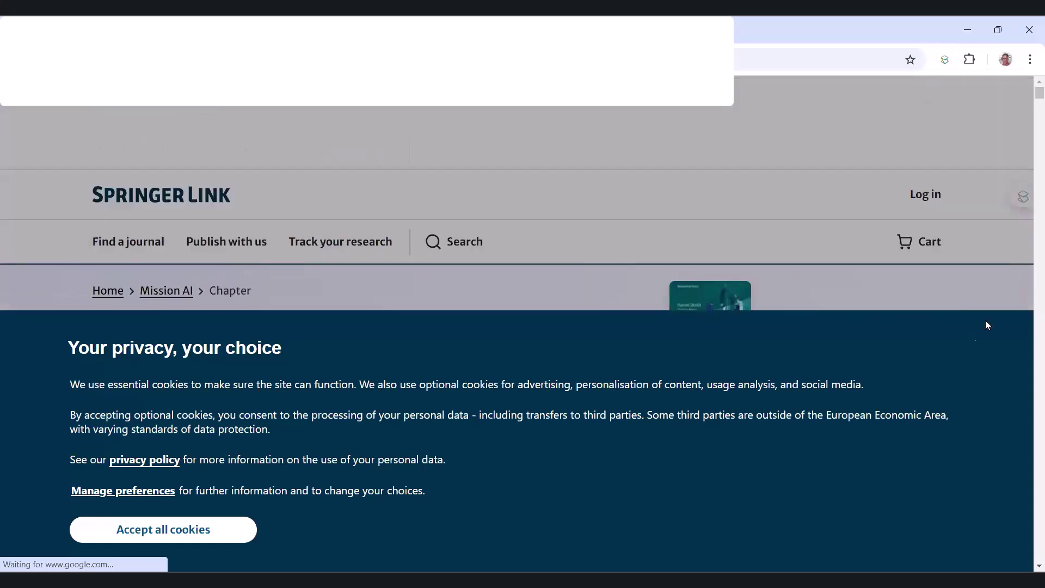
left_click(307, 59)
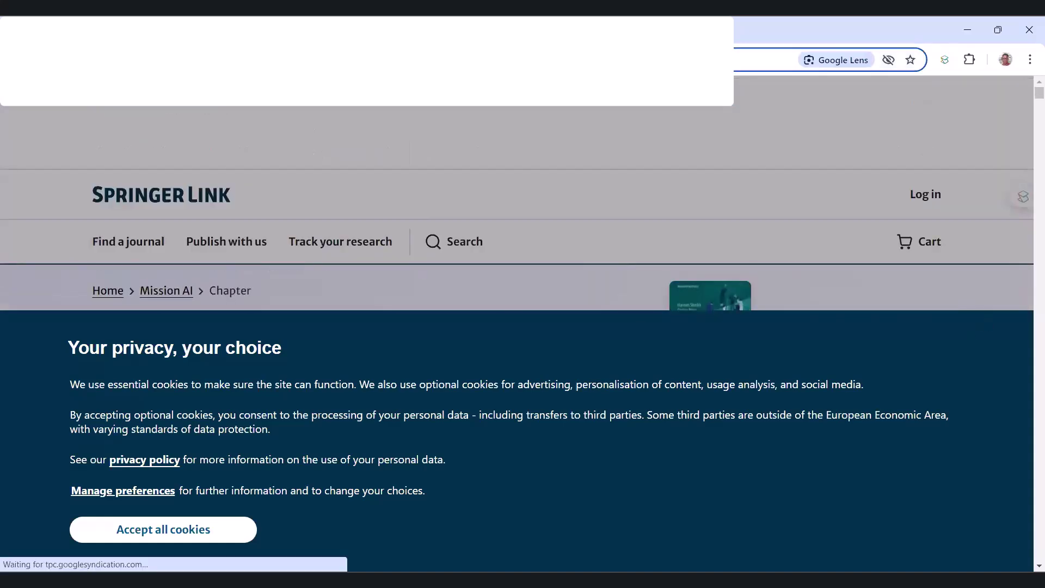
right_click(192, 61)
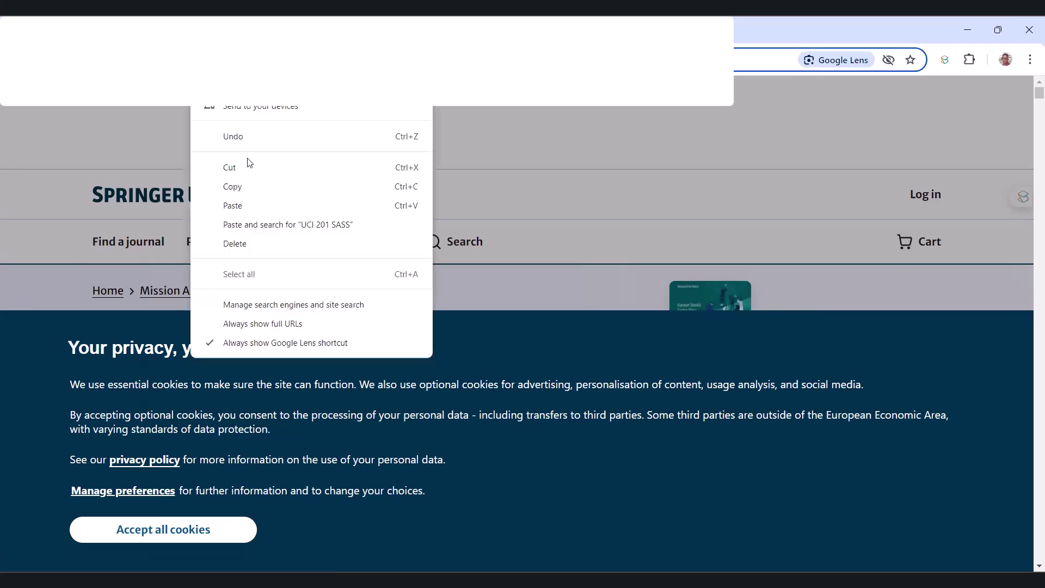
left_click(260, 186)
Step: Switch back to the Moodle course and start adding a URL resource below Topic 1 Notes
key("alt+Tab")
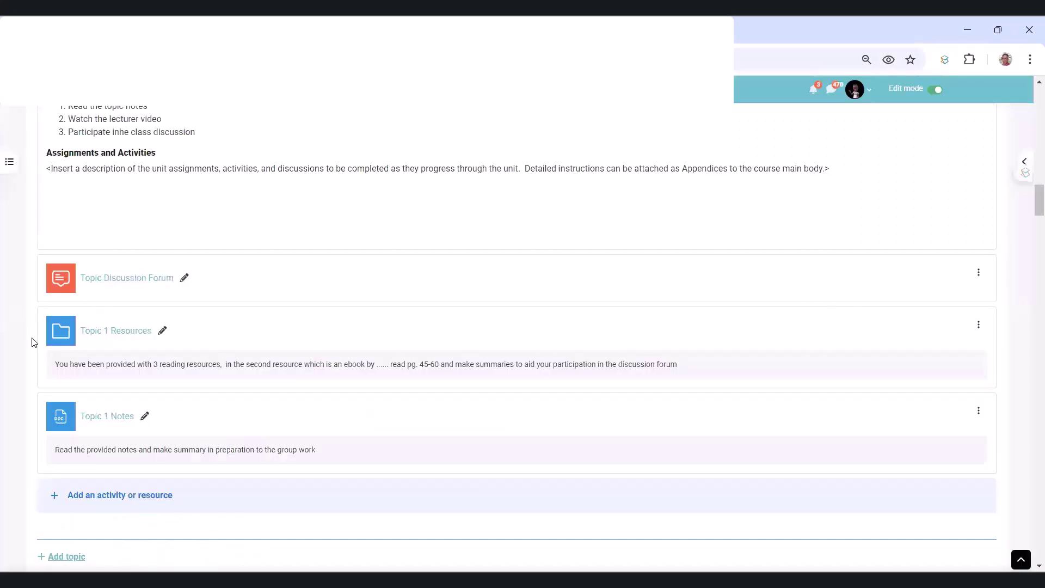
scroll(214, 426, "down", 3)
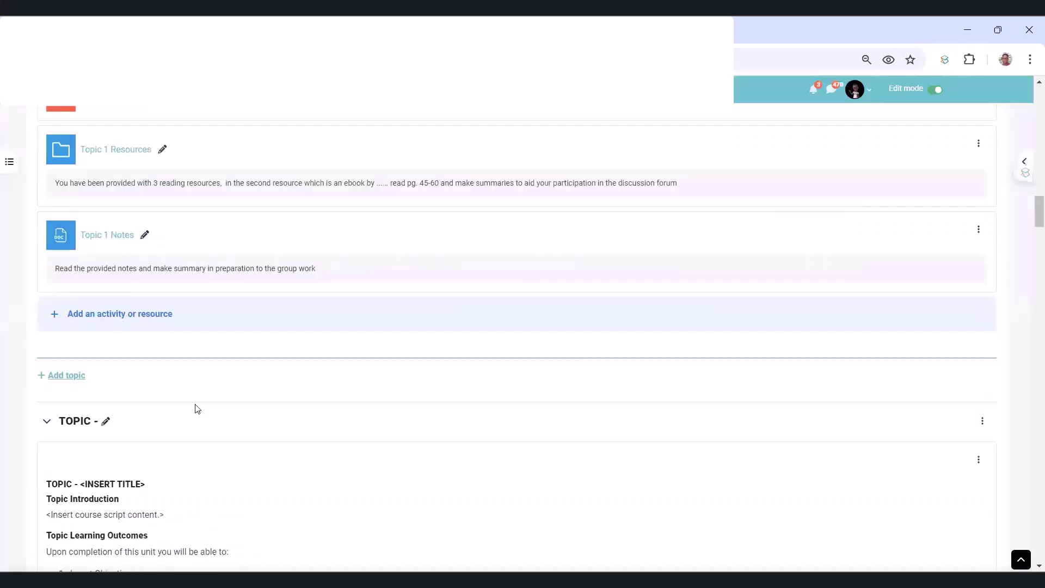
left_click(112, 313)
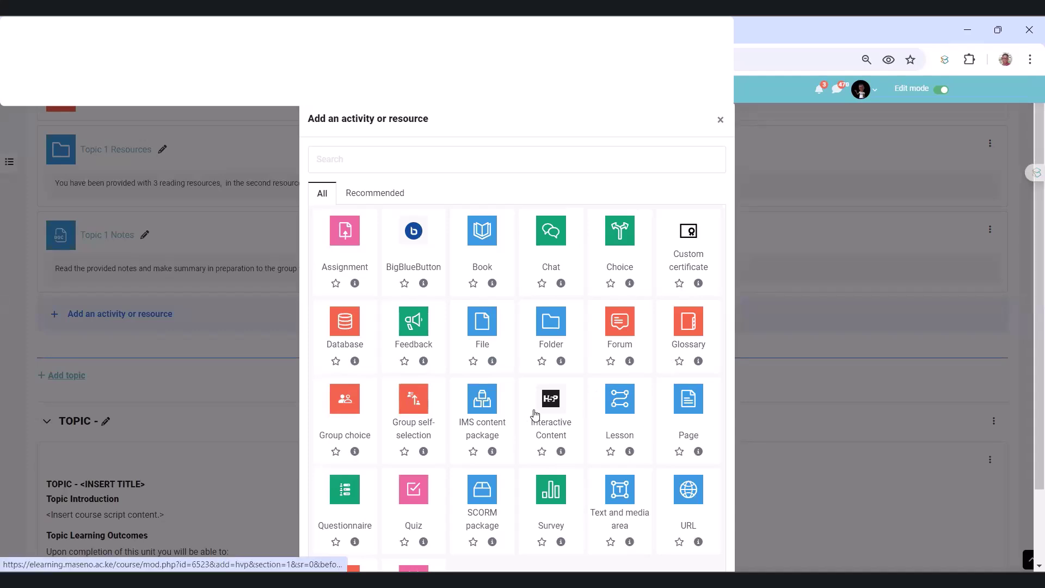
left_click(354, 154)
type("UR")
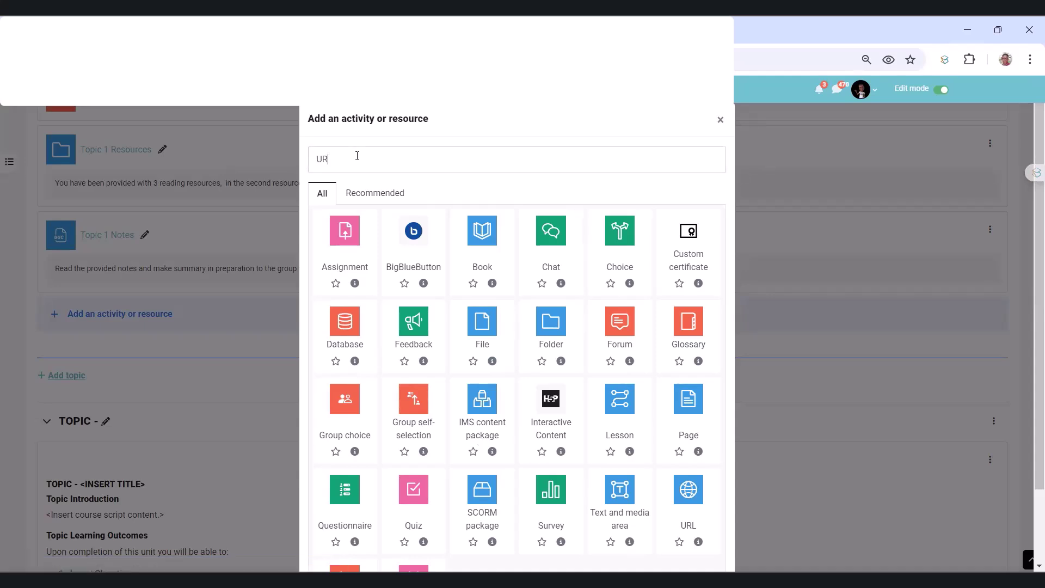
type("L")
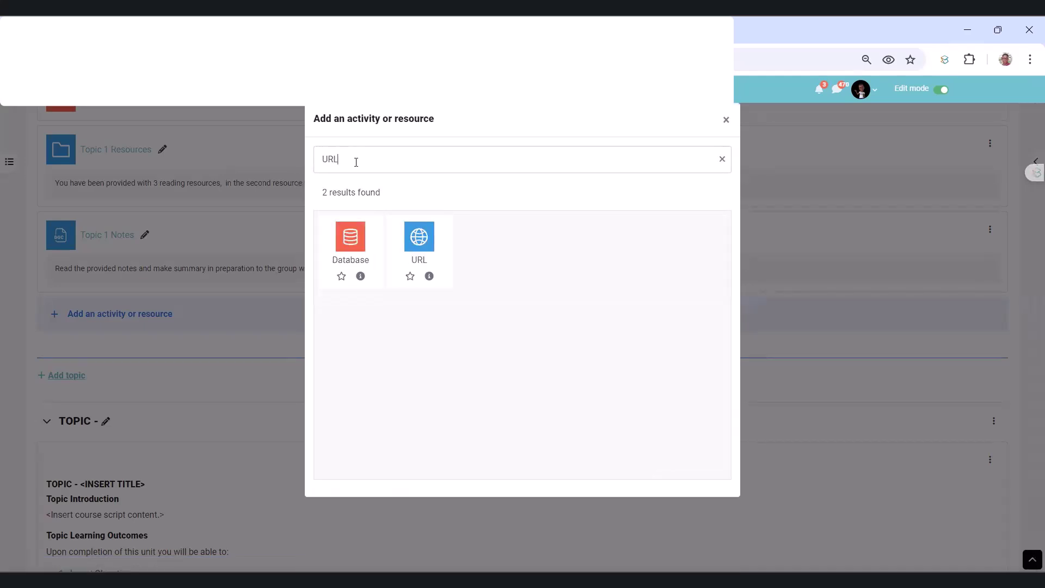
left_click(418, 245)
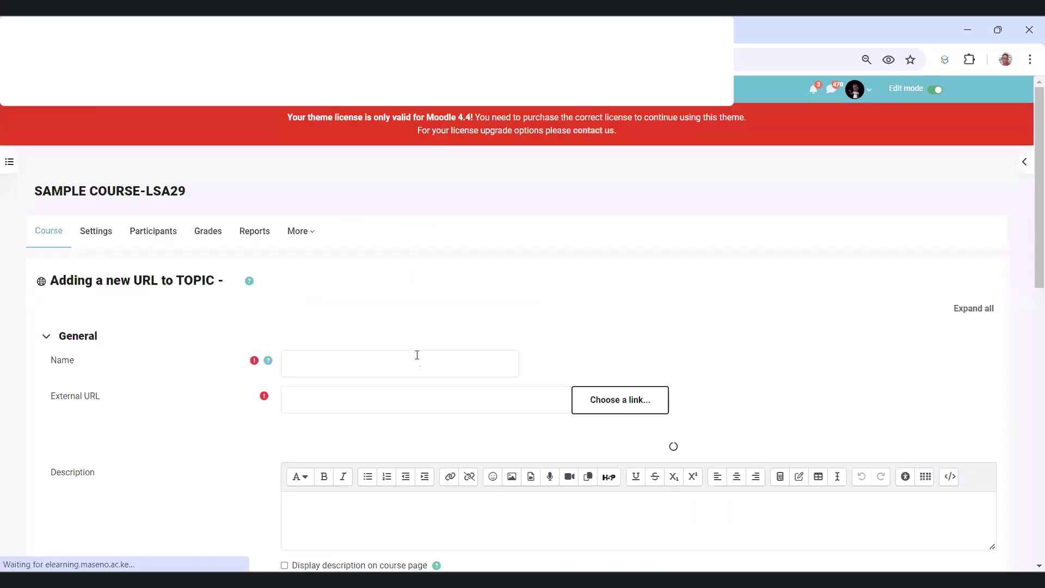
Step: Paste the copied Springer chapter link as the external URL and name the resource "AI POLICY IN SYSTEMS"
scroll(415, 354, "down", 2)
left_click(333, 308)
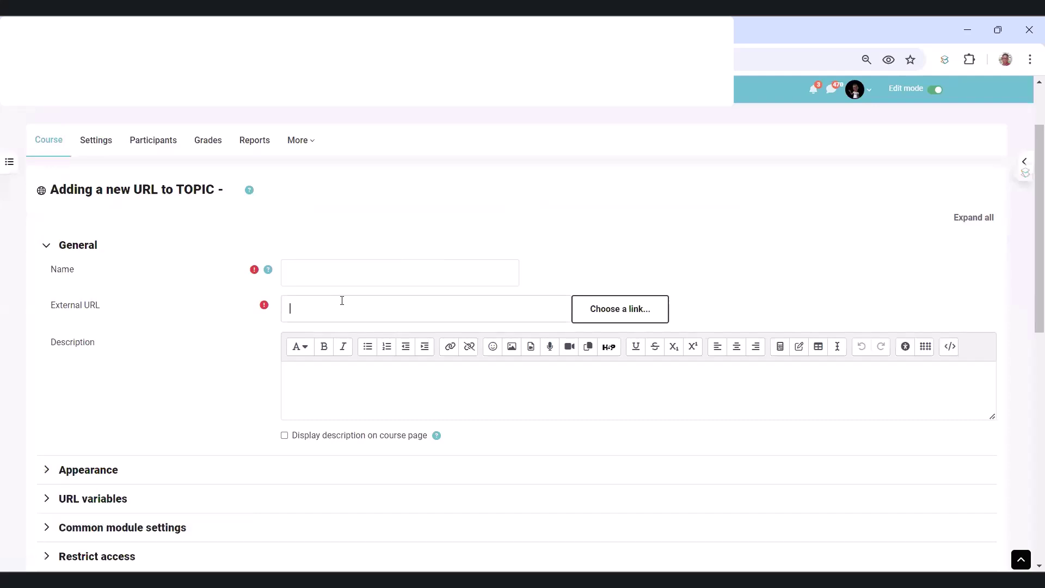
key("ctrl+v")
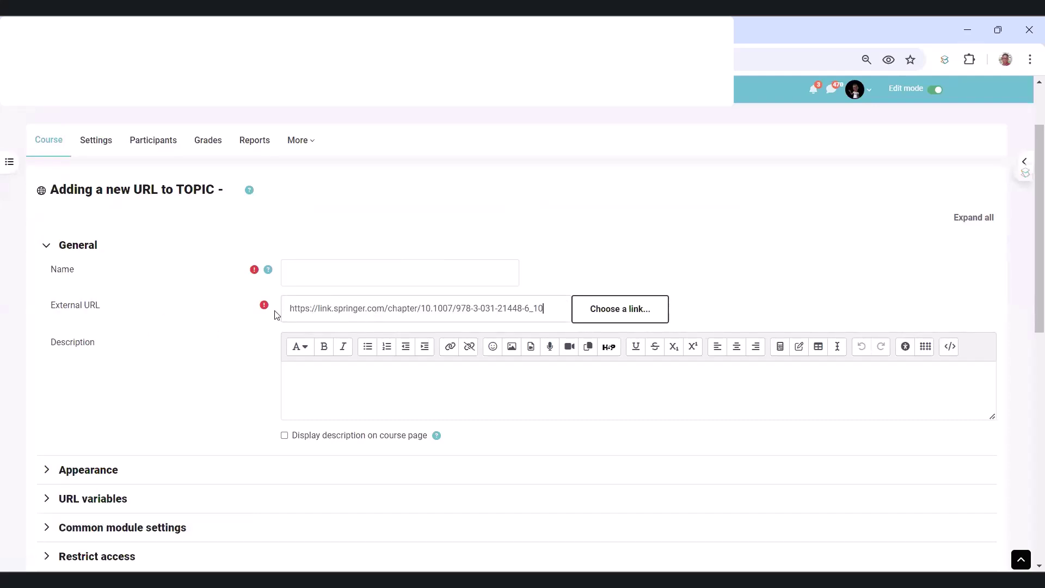
left_click(327, 271)
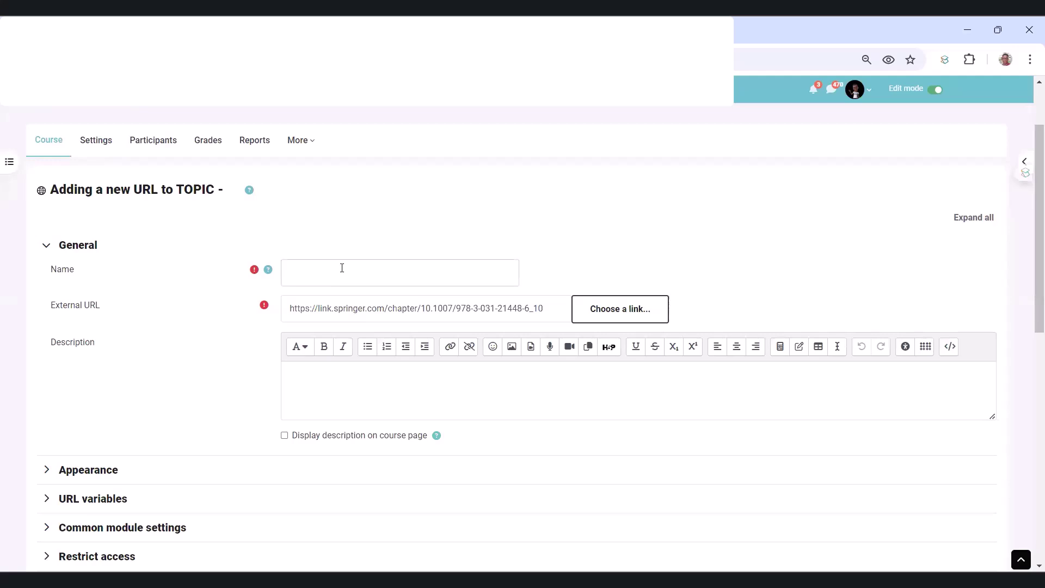
type("AI POLICY IN SYSTEMS")
Step: Show the description on the course page and enter "Visit the provided site and read the section on AI policy in system deployment"
scroll(343, 343, "down", 2)
left_click(284, 344)
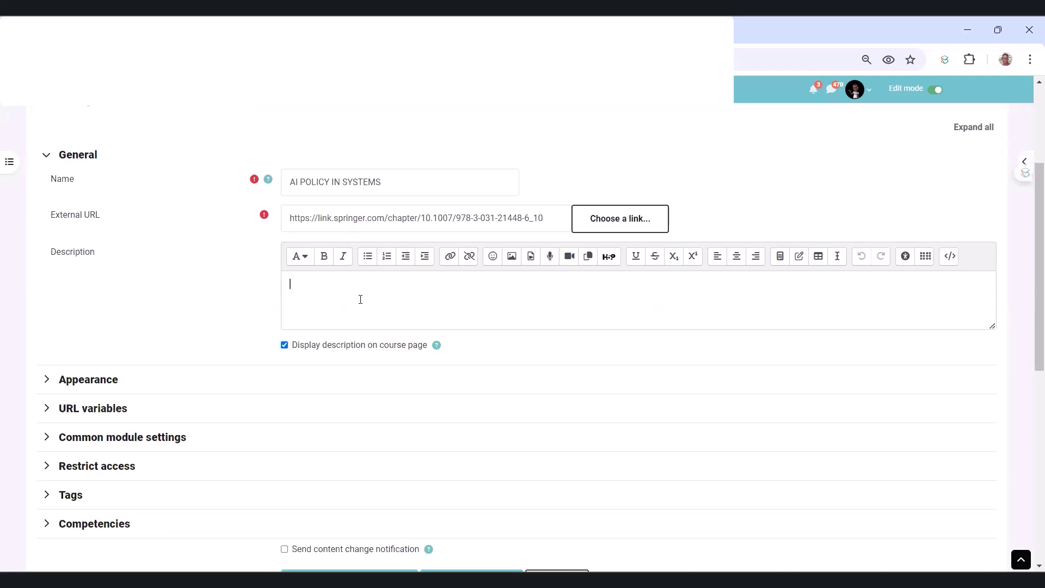
type("isit the provided site and read ")
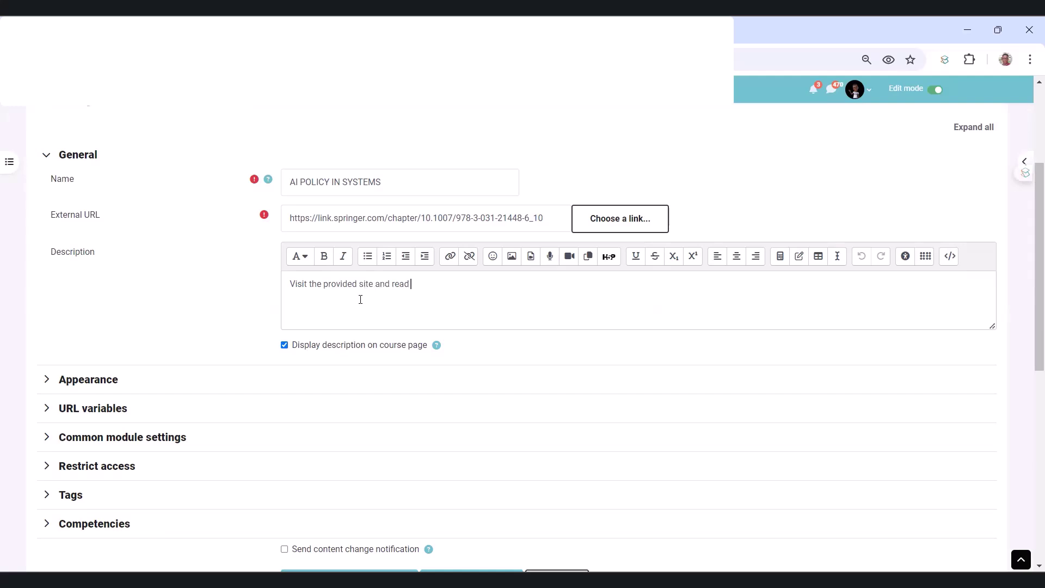
type("the section on AI policy in system deployment")
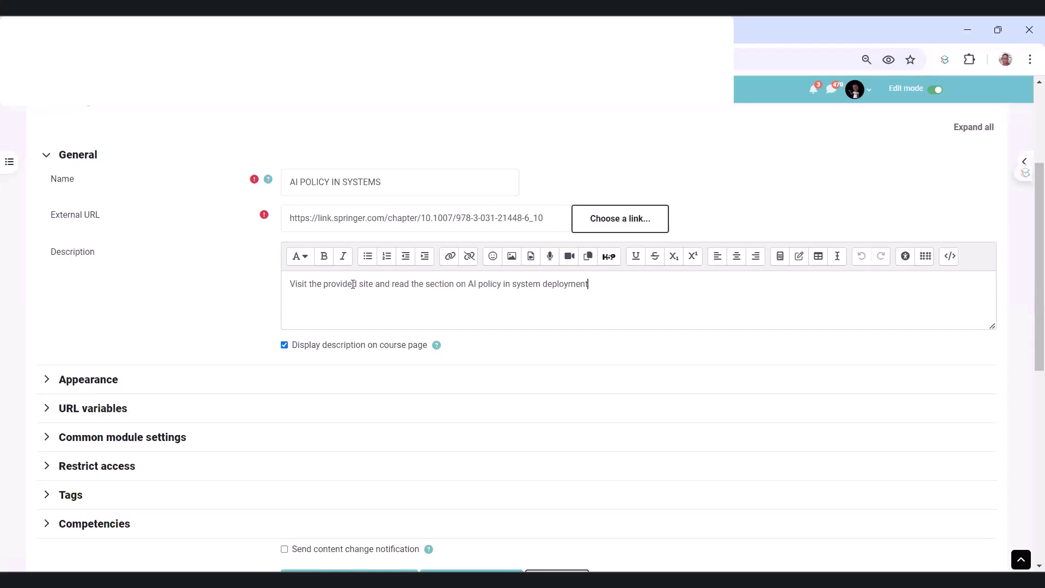
Step: Set the URL resource's display option under its appearance settings to Open
scroll(381, 292, "down", 3)
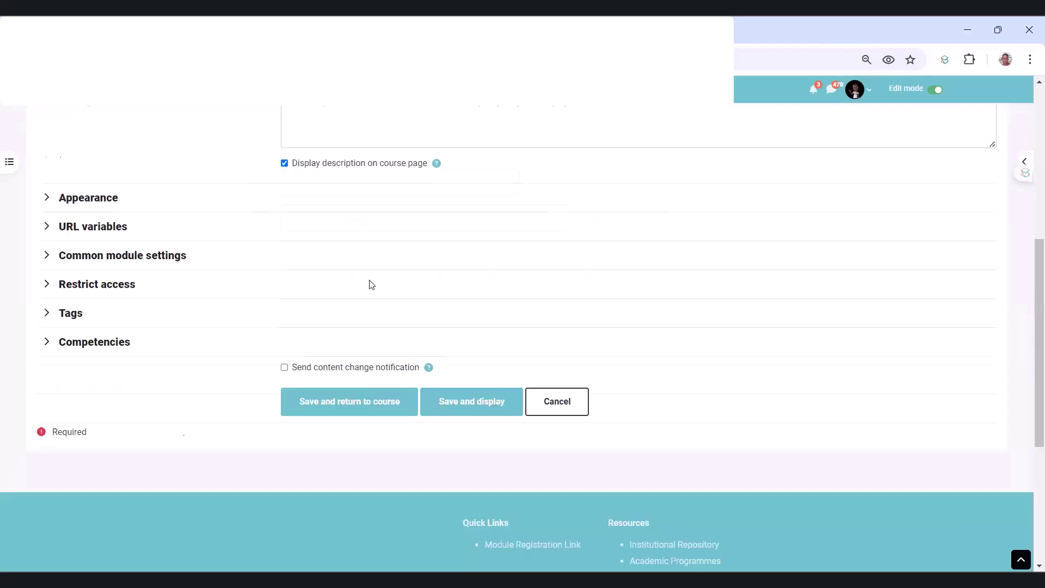
left_click(55, 198)
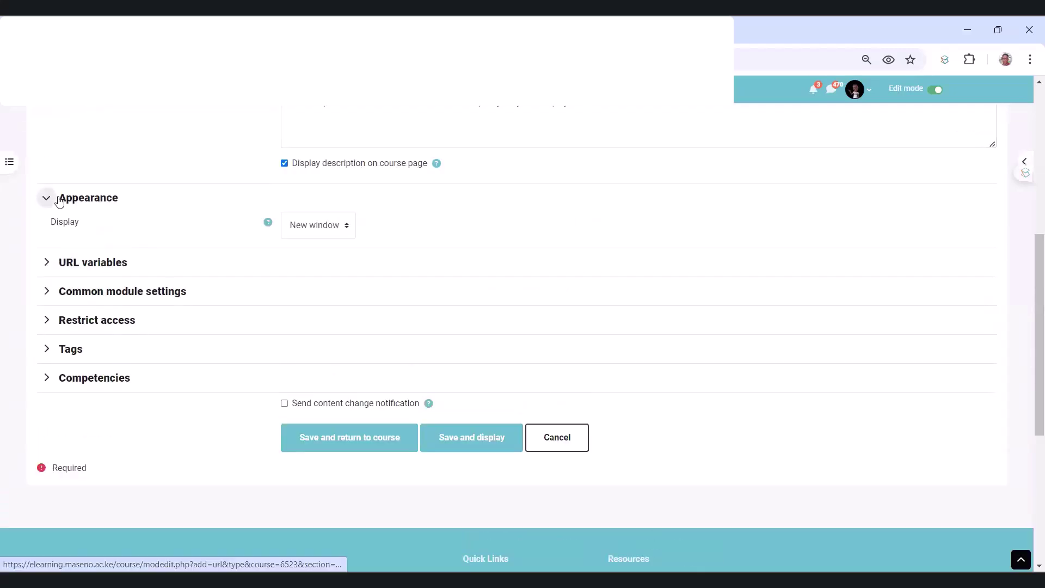
left_click(326, 232)
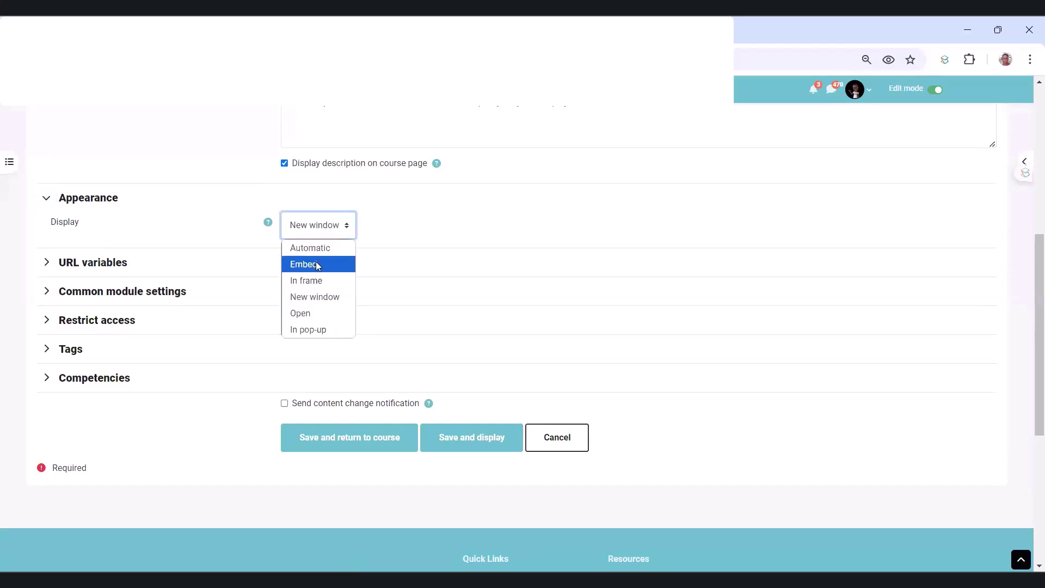
left_click(304, 313)
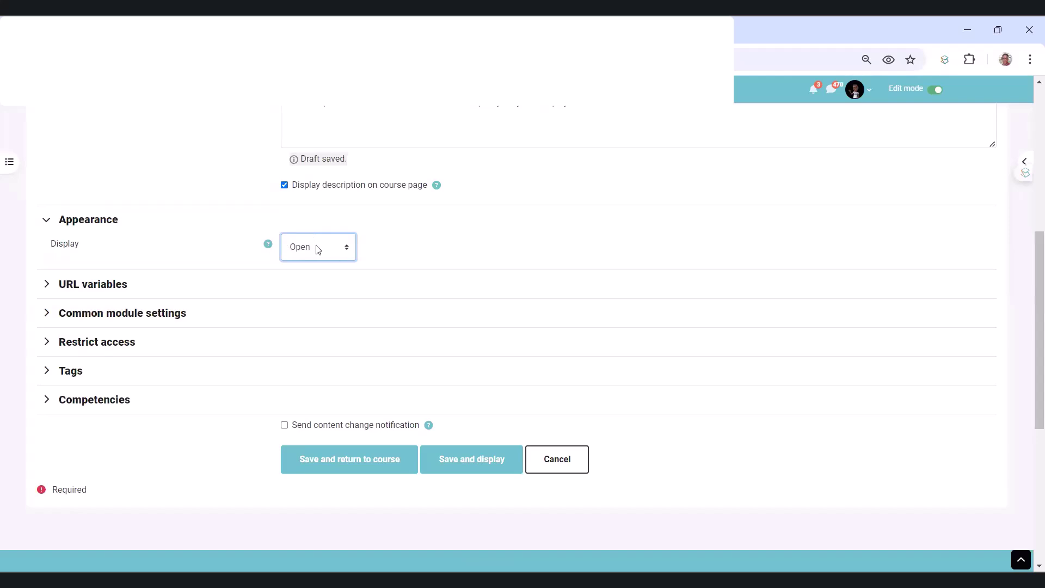
Step: Save the URL resource, return to the course, and check its entry below Topic 1 Notes
scroll(318, 250, "down", 1)
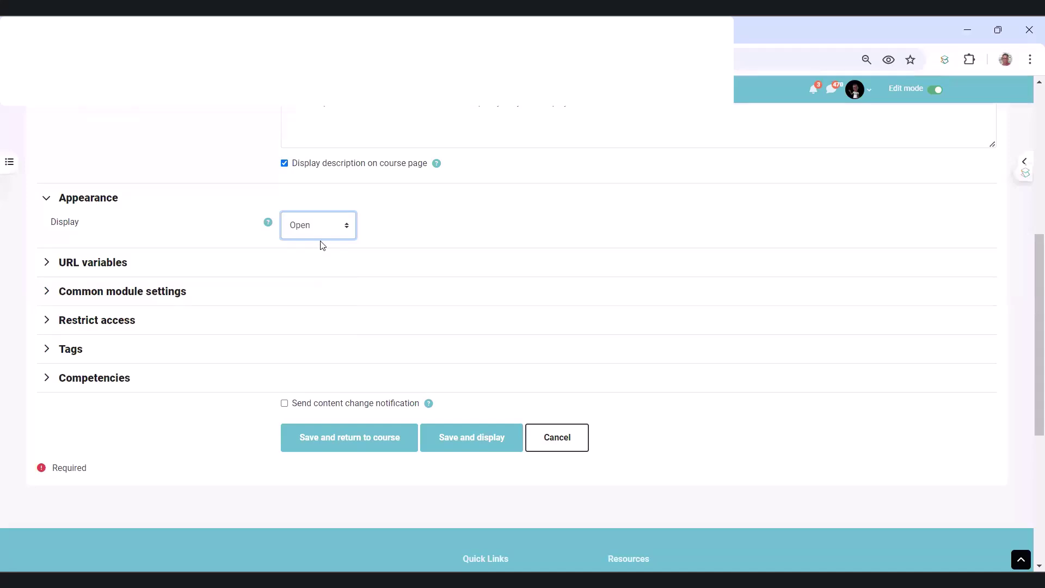
scroll(322, 242, "down", 2)
left_click(346, 349)
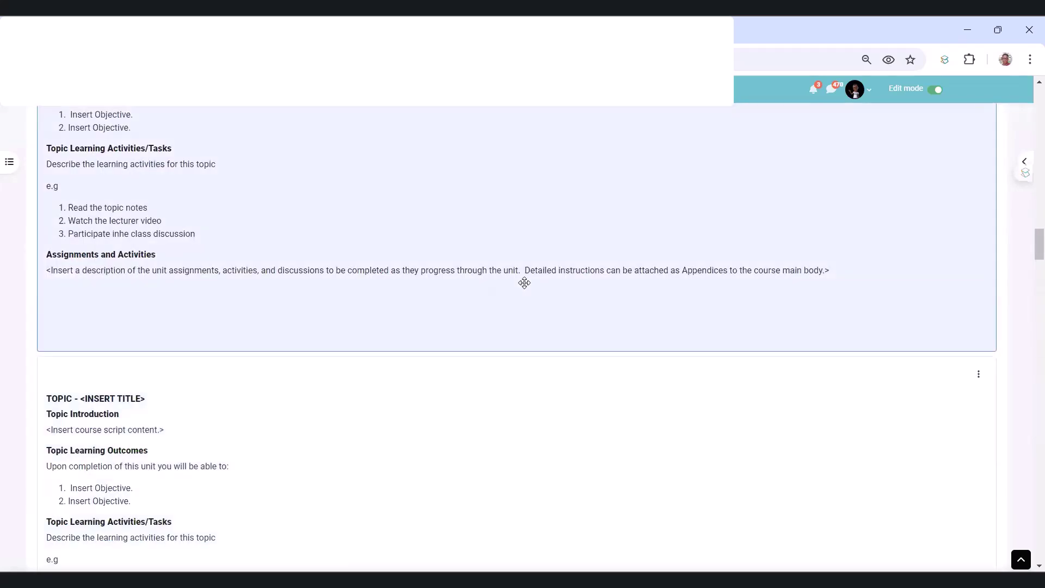
scroll(184, 324, "down", 3)
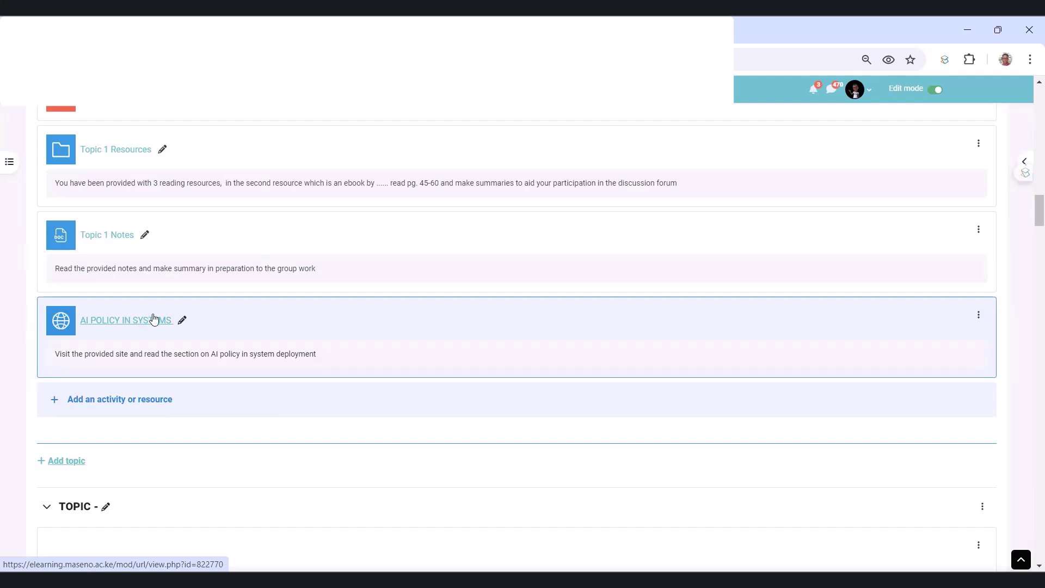
scroll(133, 324, "up", 2)
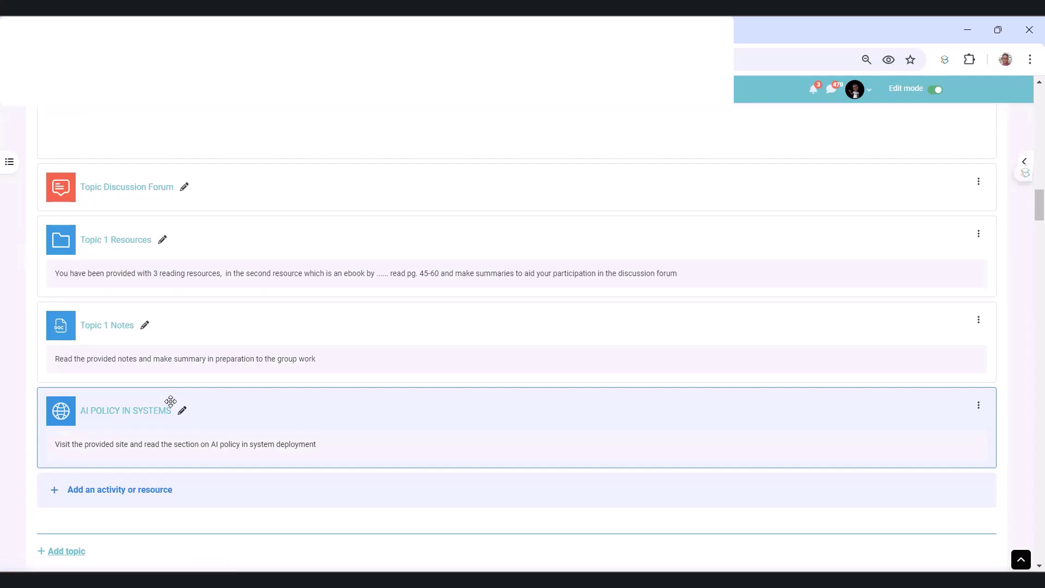
Step: Turn off edit mode and review the first topic's folder, file and URL resources as students see them
left_click(937, 90)
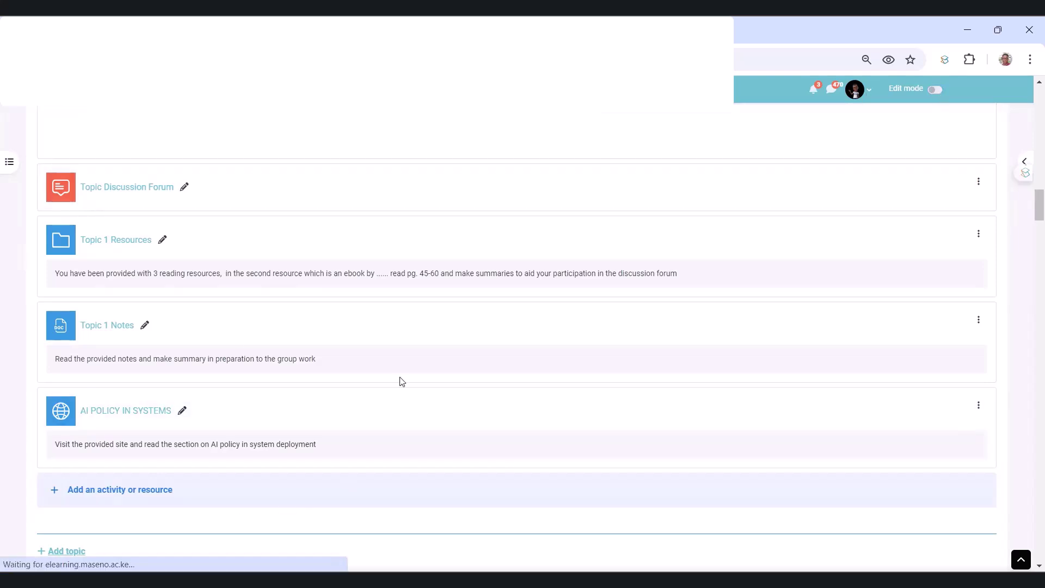
scroll(404, 380, "down", 3)
scroll(404, 380, "down", 2)
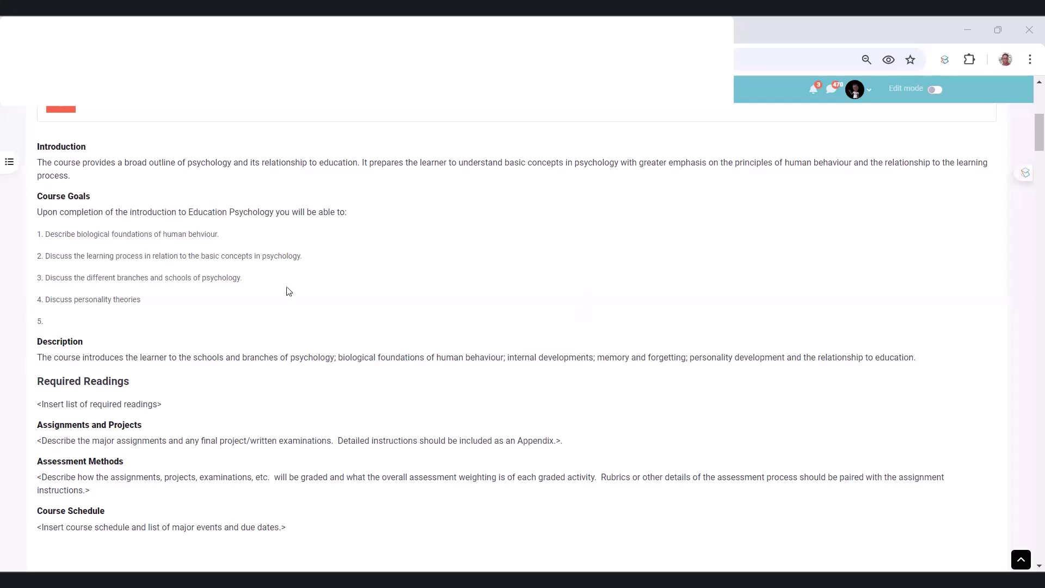
scroll(424, 283, "up", 5)
scroll(424, 278, "down", 15)
scroll(423, 272, "down", 3)
scroll(164, 284, "up", 2)
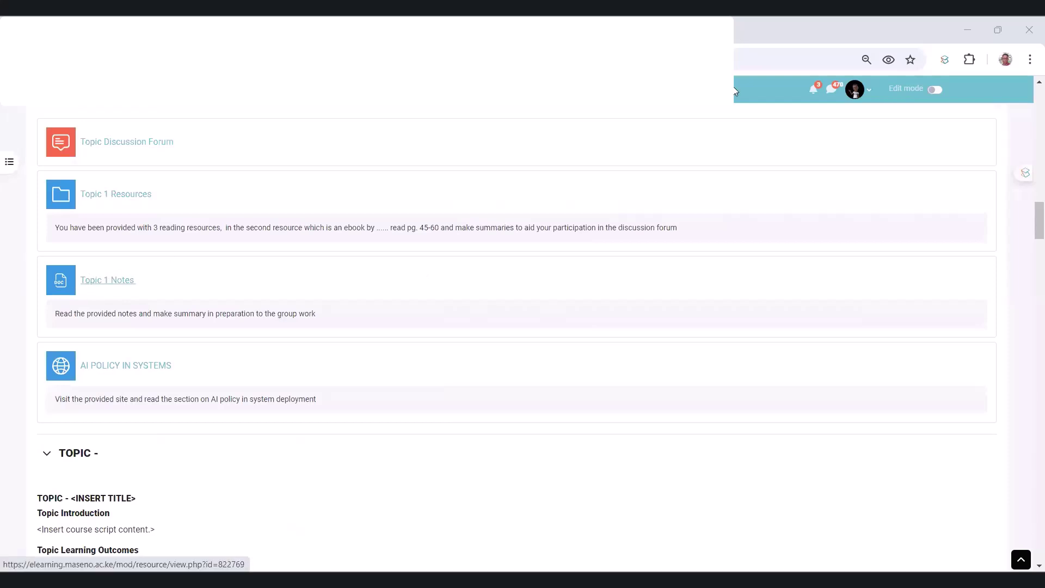
Step: Turn edit mode back on and mark its switch with a freehand circle and an arrow
left_click(935, 89)
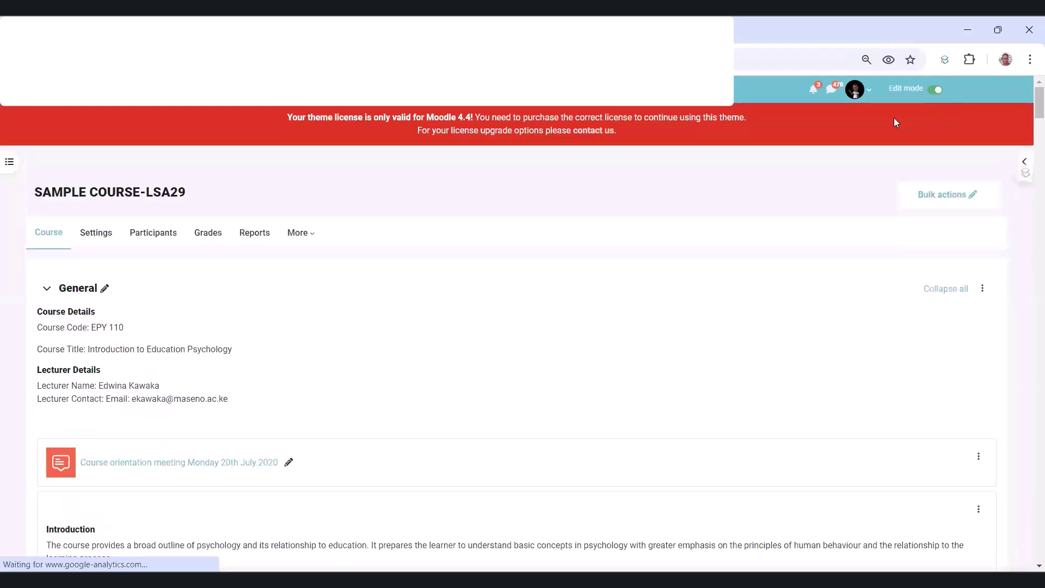
scroll(705, 187, "down", 2)
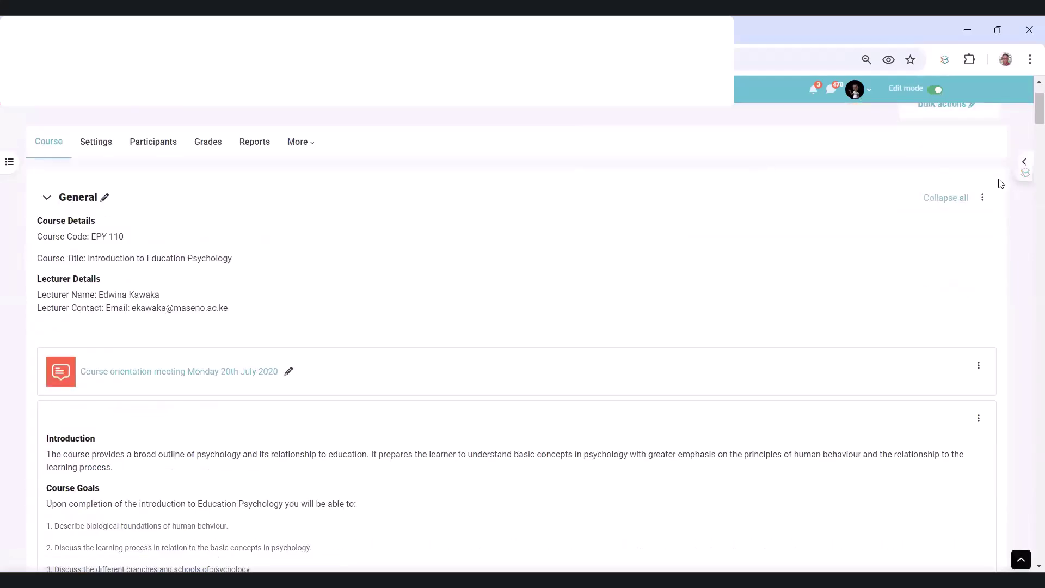
left_click_drag(926, 79, 920, 81)
mouse_move(773, 154)
left_mouse_down()
mouse_move(838, 120)
mouse_move(862, 130)
left_mouse_up()
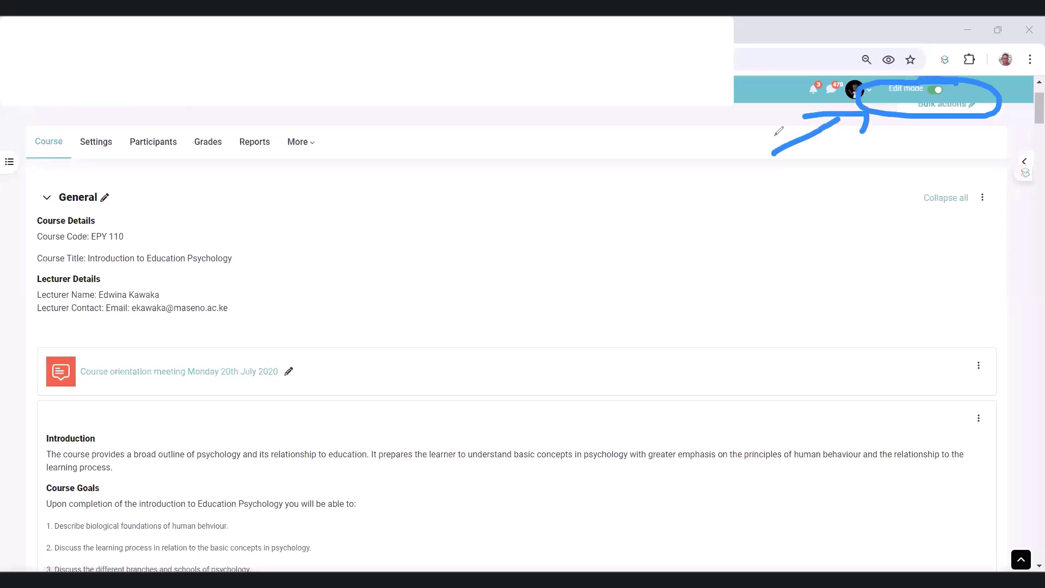
Step: Rename the topic section following the AI POLICY IN SYSTEMS resource as "Topic 2"
scroll(685, 215, "down", 3)
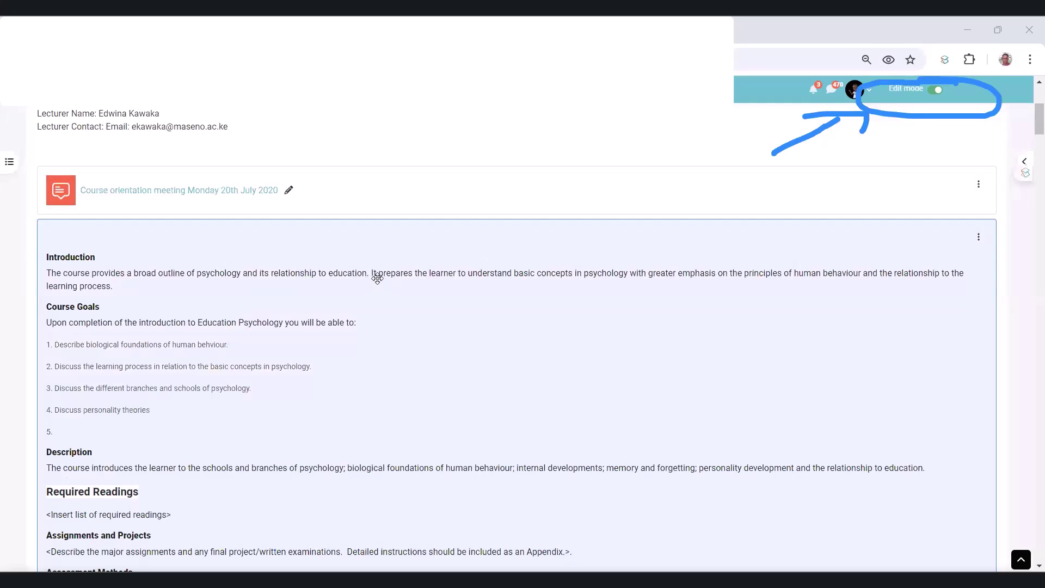
scroll(377, 276, "down", 15)
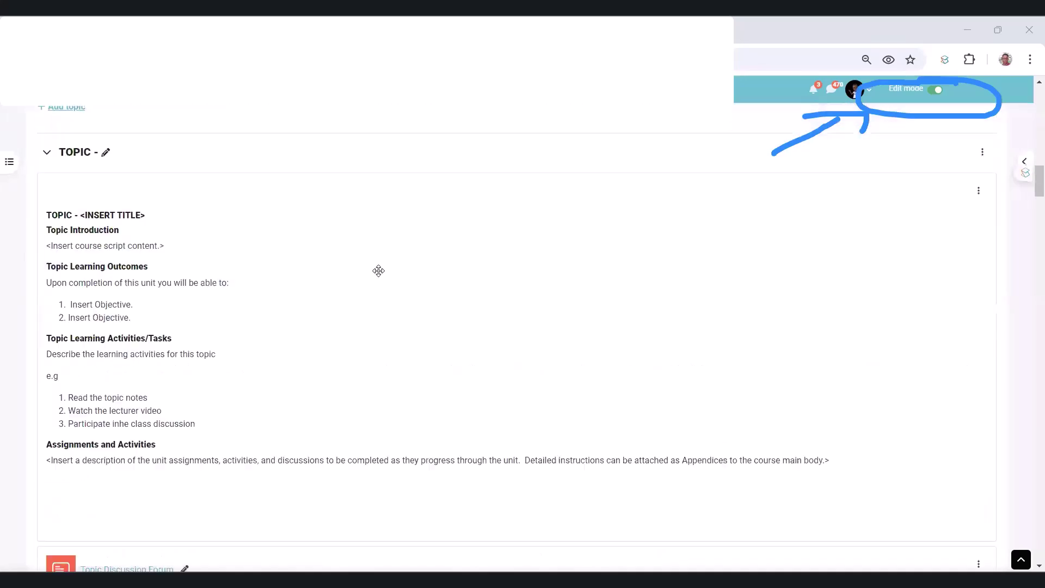
scroll(380, 270, "down", 8)
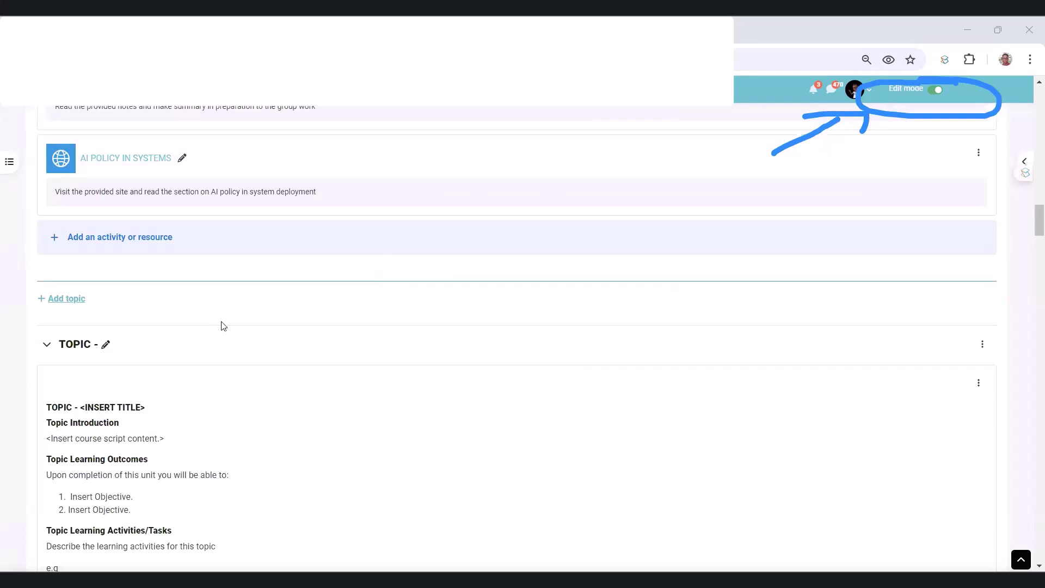
scroll(217, 321, "down", 3)
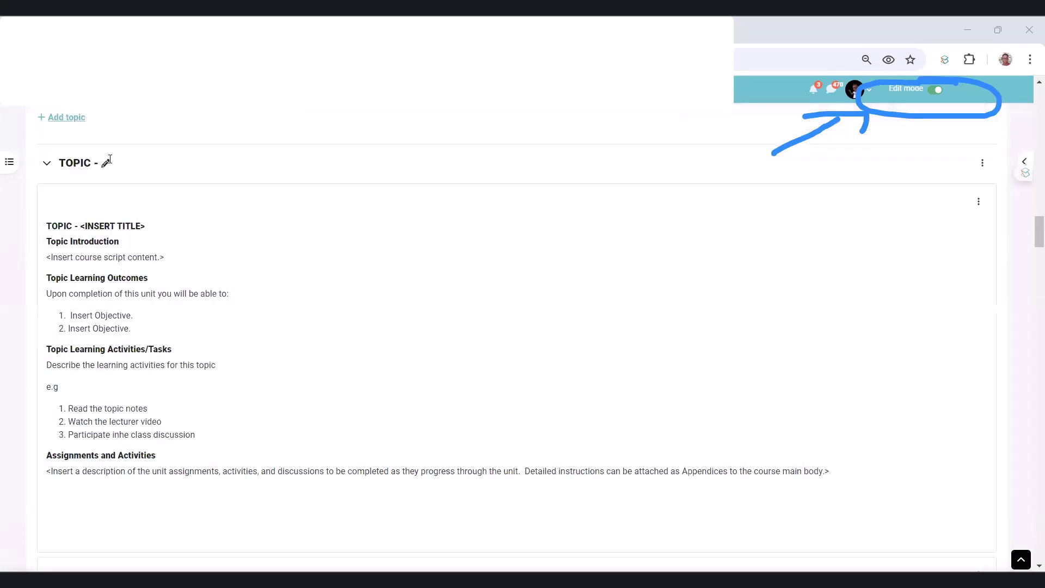
left_click(105, 163)
type("Topic 2")
key("Return")
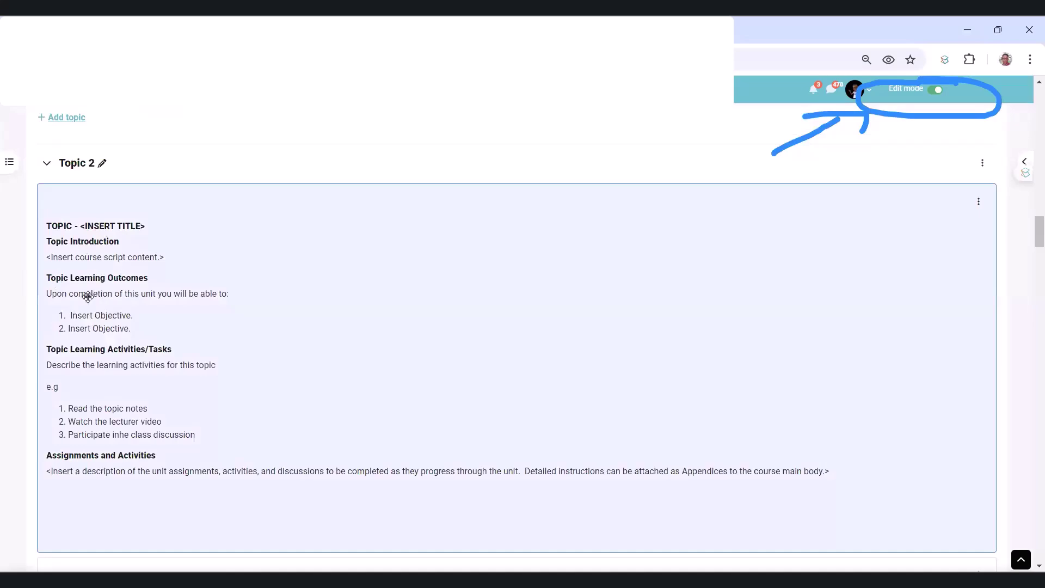
Step: Start adding a File resource below Topic 2's discussion forum and name it "Topic 2 Notes"
scroll(129, 324, "down", 2)
scroll(129, 324, "down", 6)
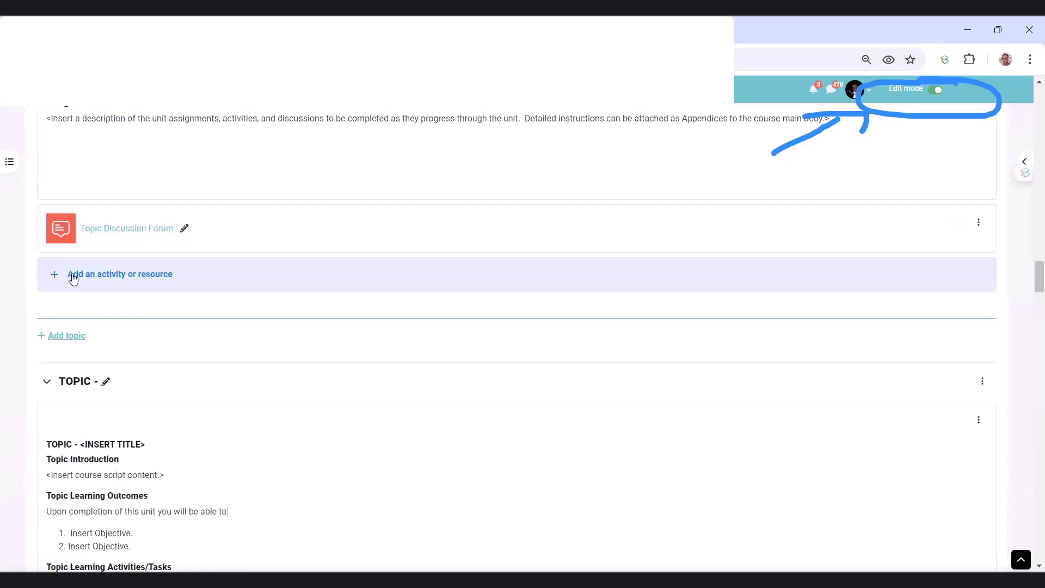
left_click(107, 275)
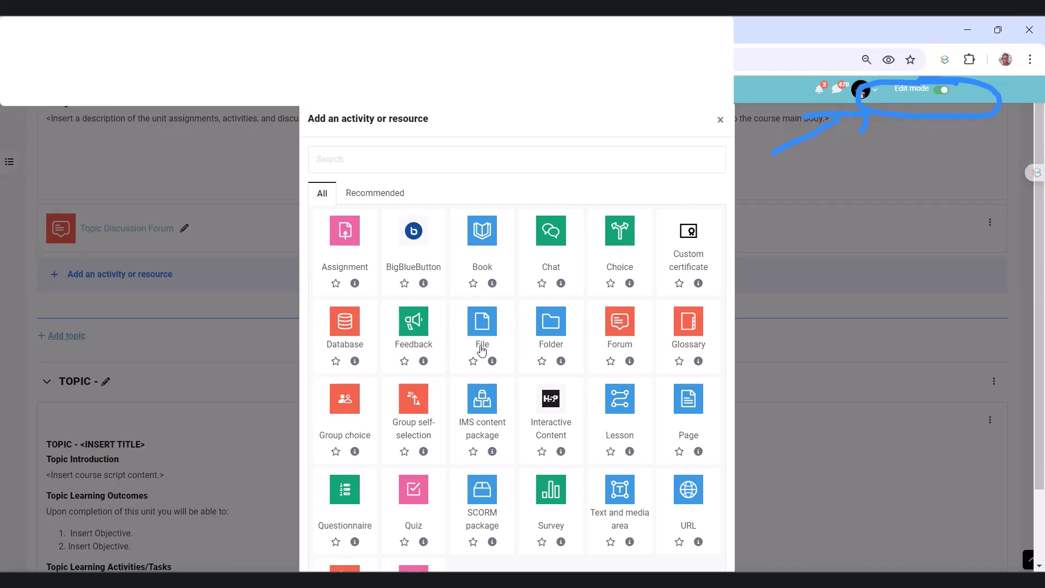
left_click(483, 325)
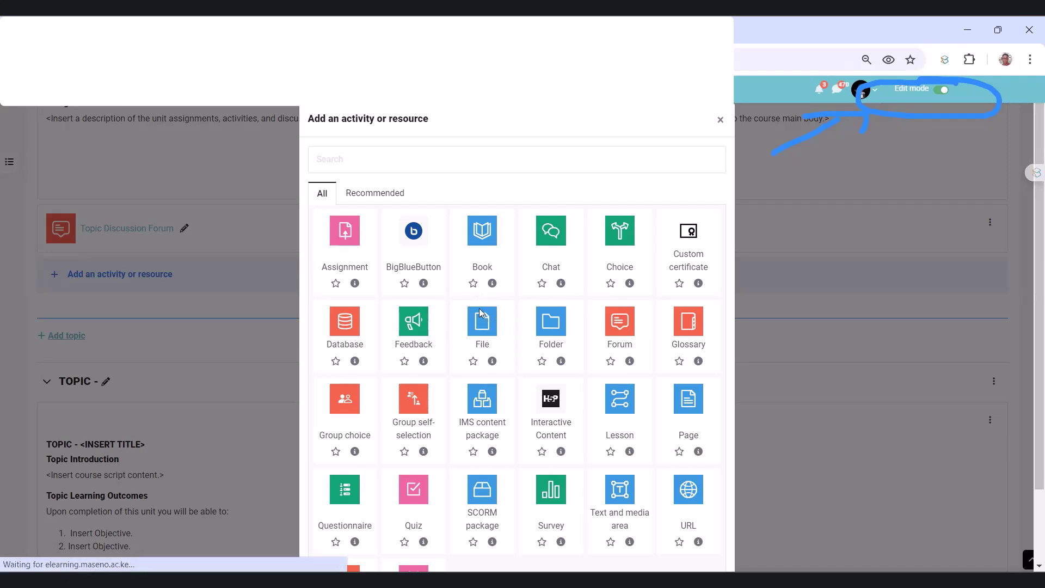
type("Topic 2 Notes")
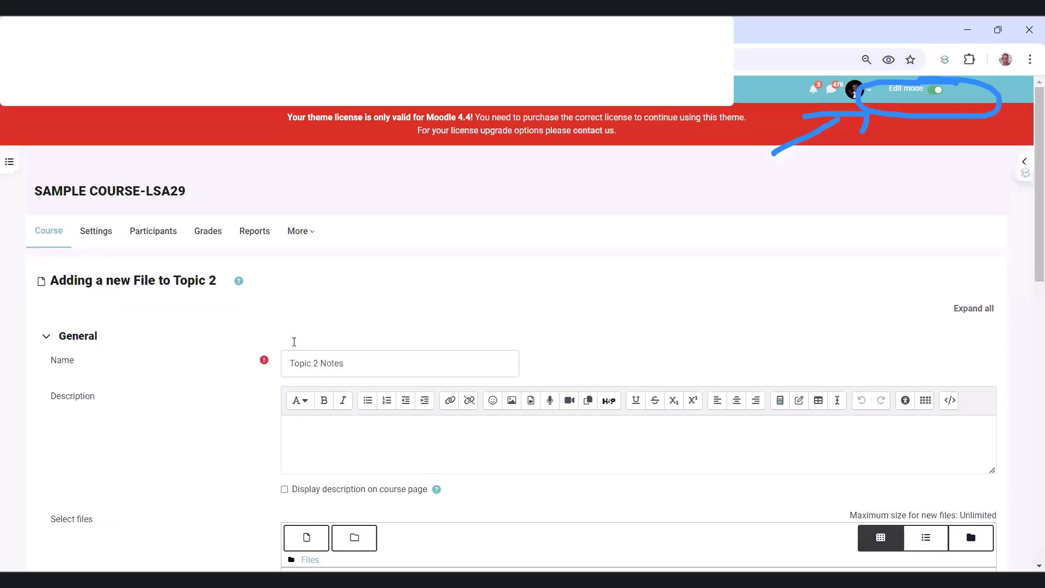
Step: Display the description on the course page and enter "Read pg. 90-95 of the attached resource , take notes on the following.... which will help you in the group activity"
scroll(303, 373, "down", 2)
left_click(285, 398)
left_click(341, 373)
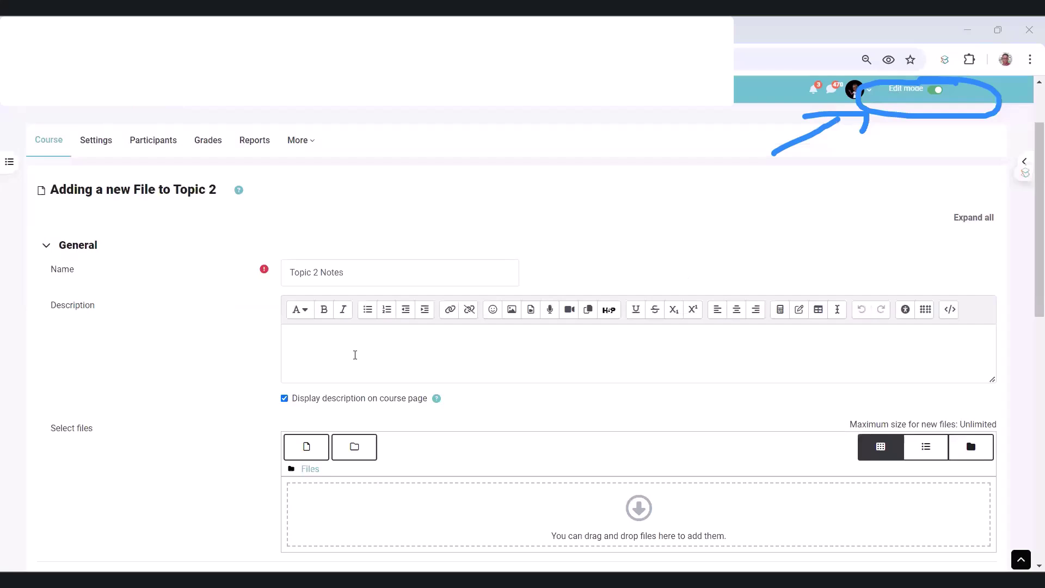
type("Read p")
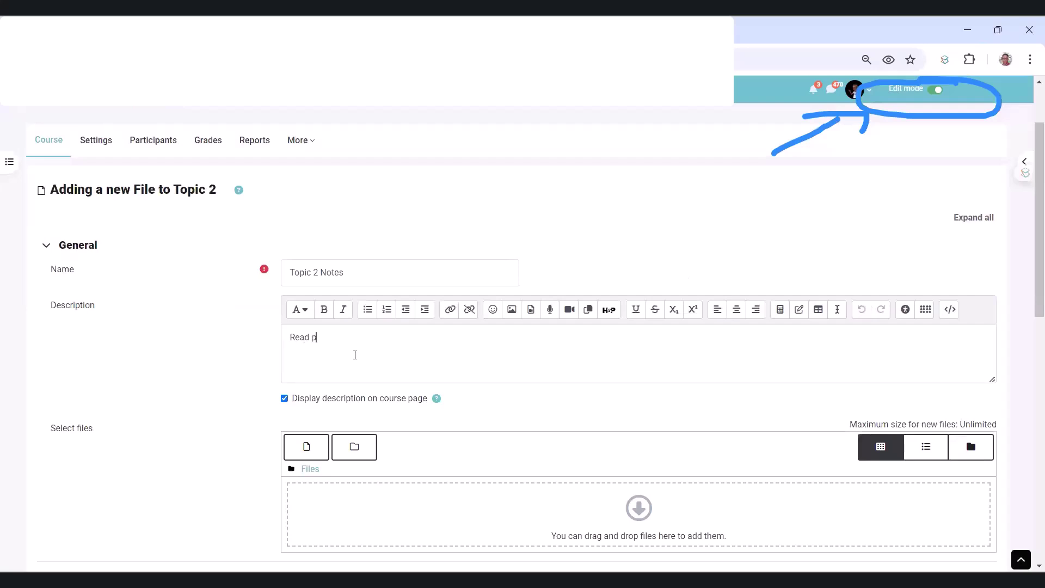
type("g. 90-95 of the attached res")
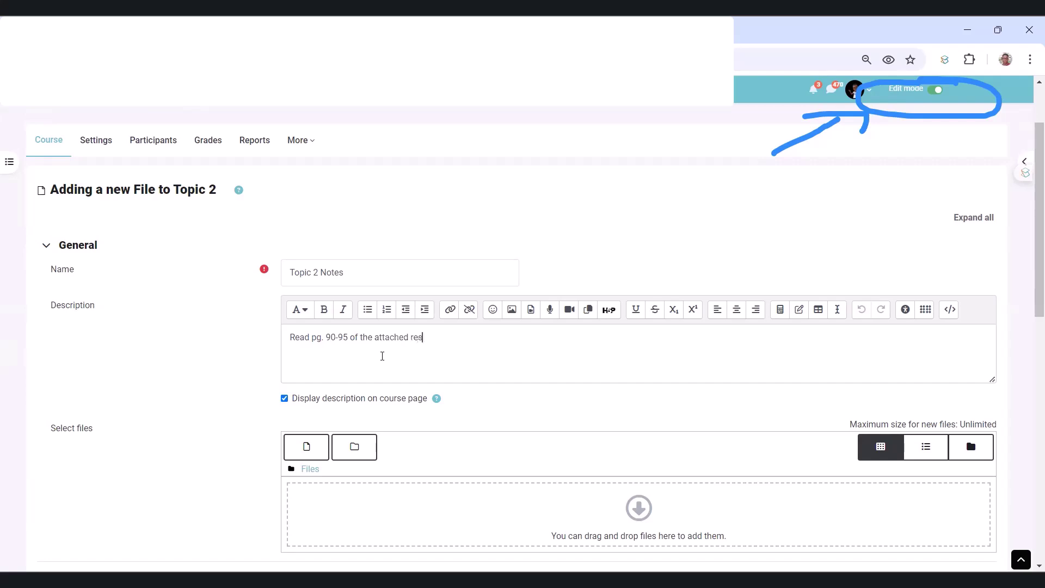
type("ource , take notes on the followin")
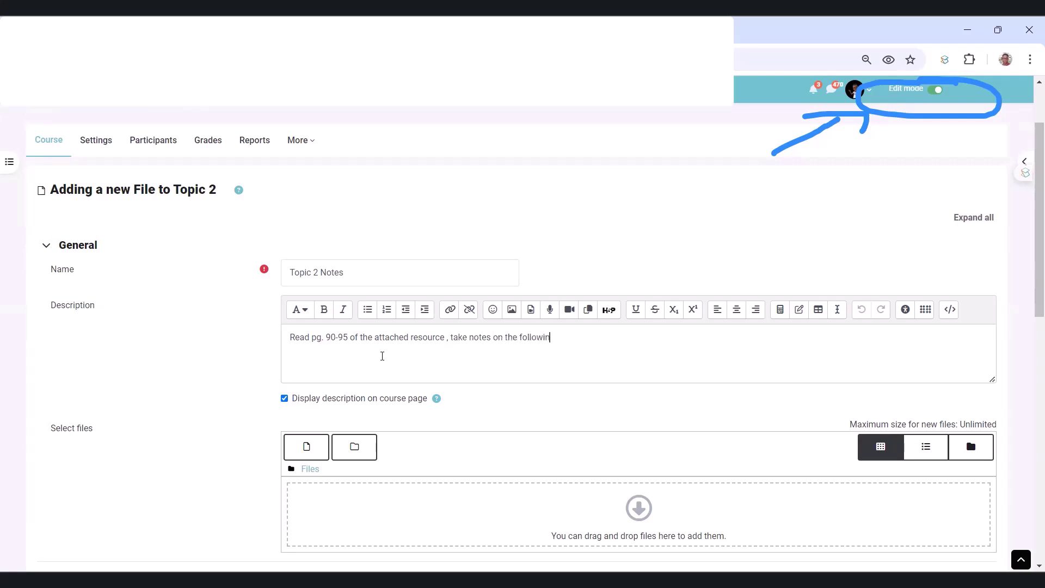
type("g....  which will help you in the group activity")
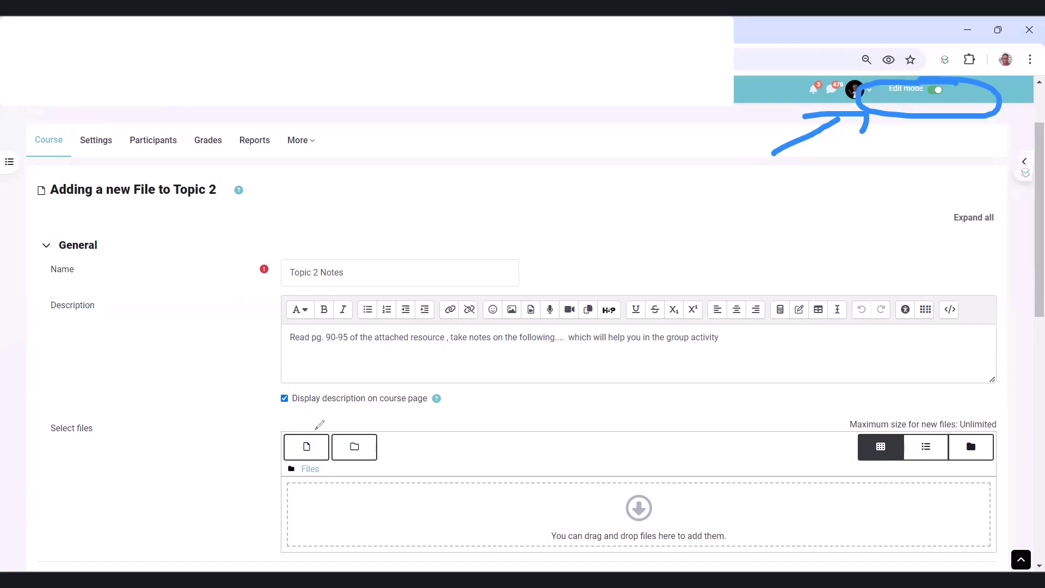
Step: Mark the "Display description on course page" option with a freehand circle and arrow, and erase these marks
mouse_move(324, 373)
left_mouse_down()
mouse_move(314, 452)
mouse_move(493, 436)
mouse_move(285, 383)
left_mouse_up()
mouse_move(223, 428)
left_mouse_down()
mouse_move(186, 436)
mouse_move(245, 422)
left_mouse_up()
mouse_move(211, 412)
left_mouse_down()
mouse_move(245, 422)
mouse_move(237, 451)
mouse_move(297, 432)
left_mouse_up()
left_click(282, 430)
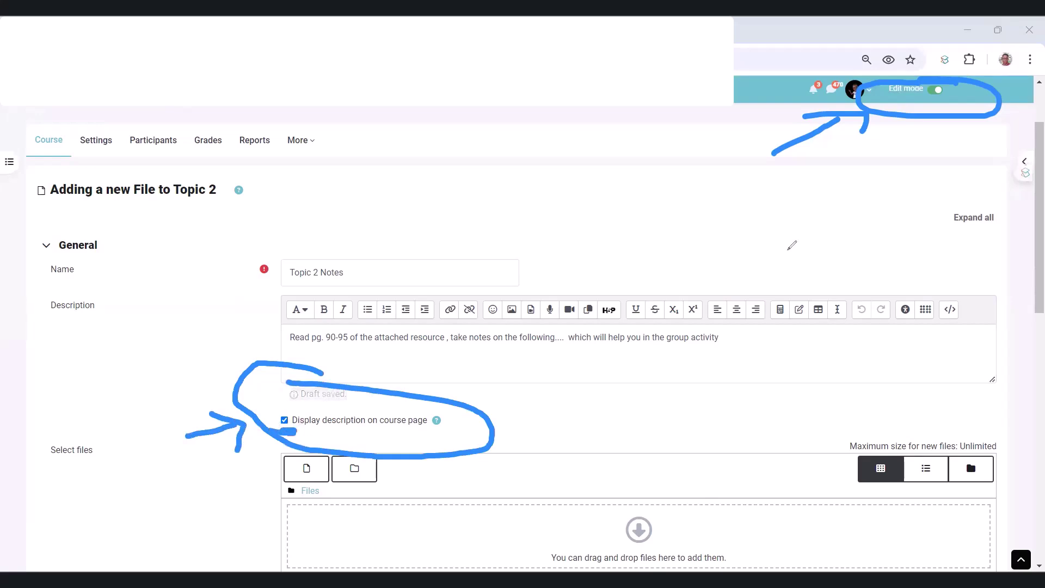
left_click_drag(345, 415, 229, 430)
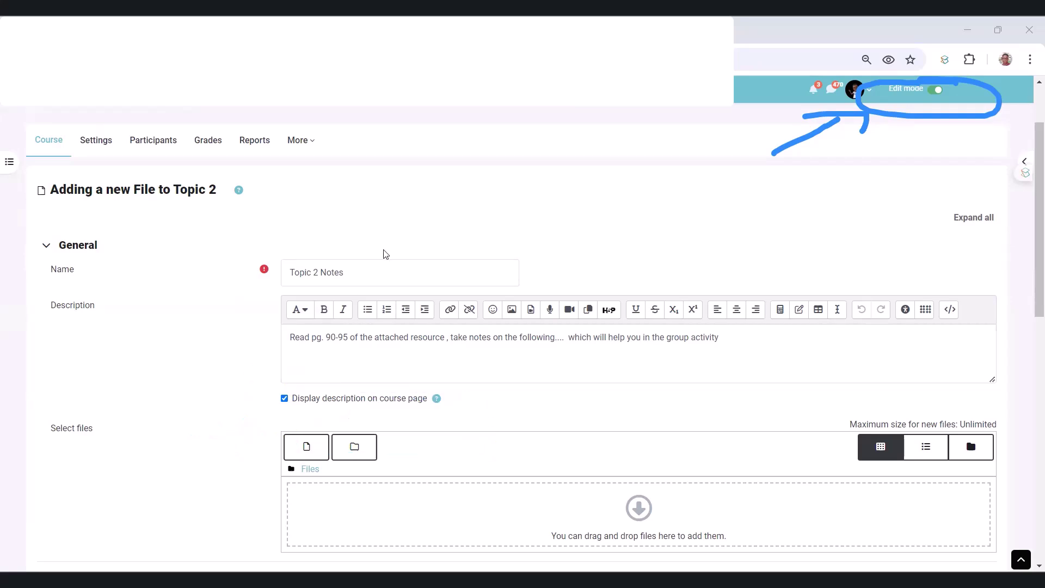
Step: Upload the "web product ... form[1].docx" document to Topic 2 Notes, then save the resource and return to the course
scroll(384, 242, "down", 2)
scroll(362, 280, "down", 2)
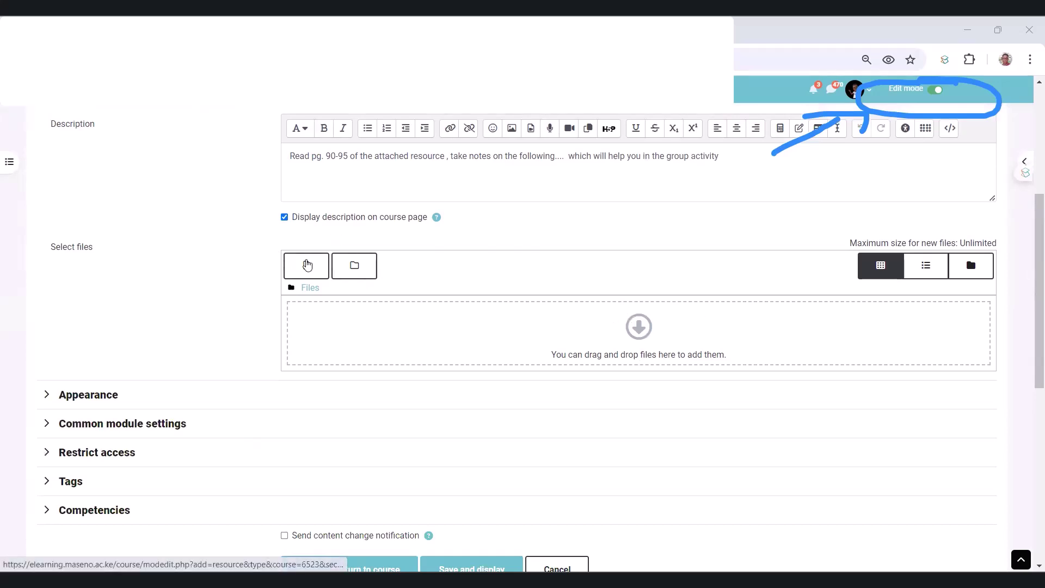
left_click(308, 266)
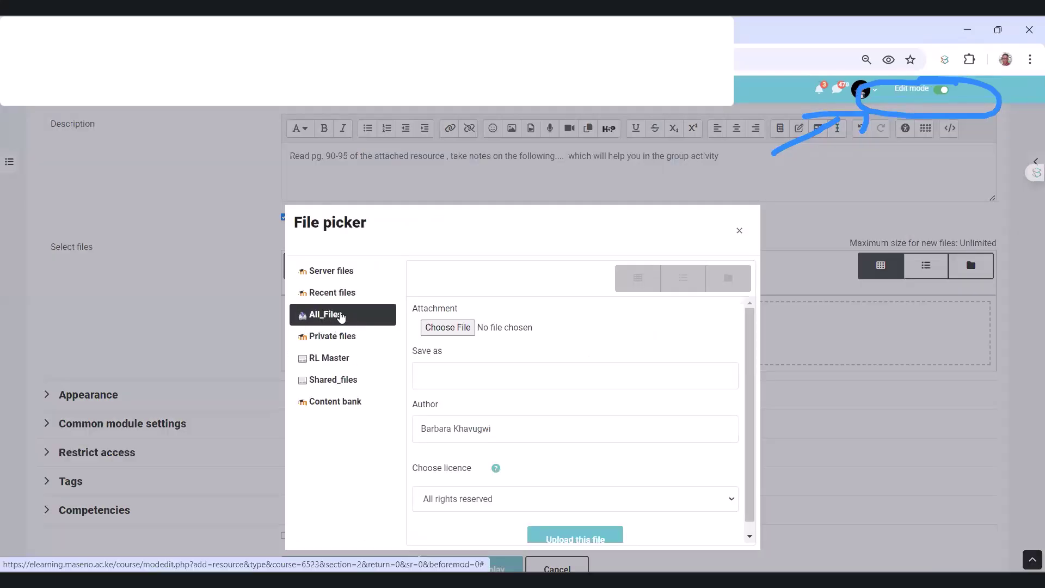
left_click(447, 327)
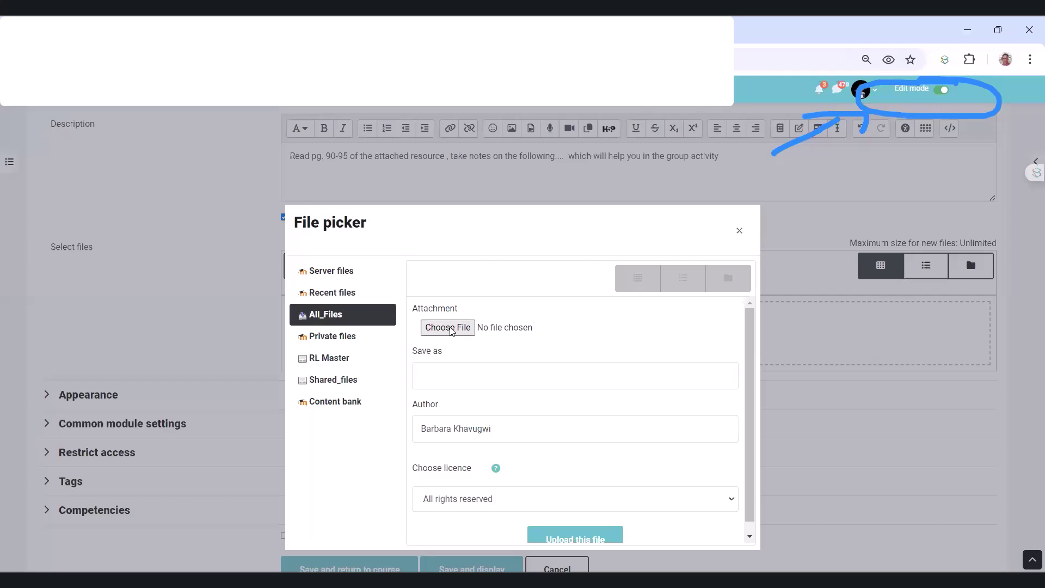
left_click(472, 310)
key("Return")
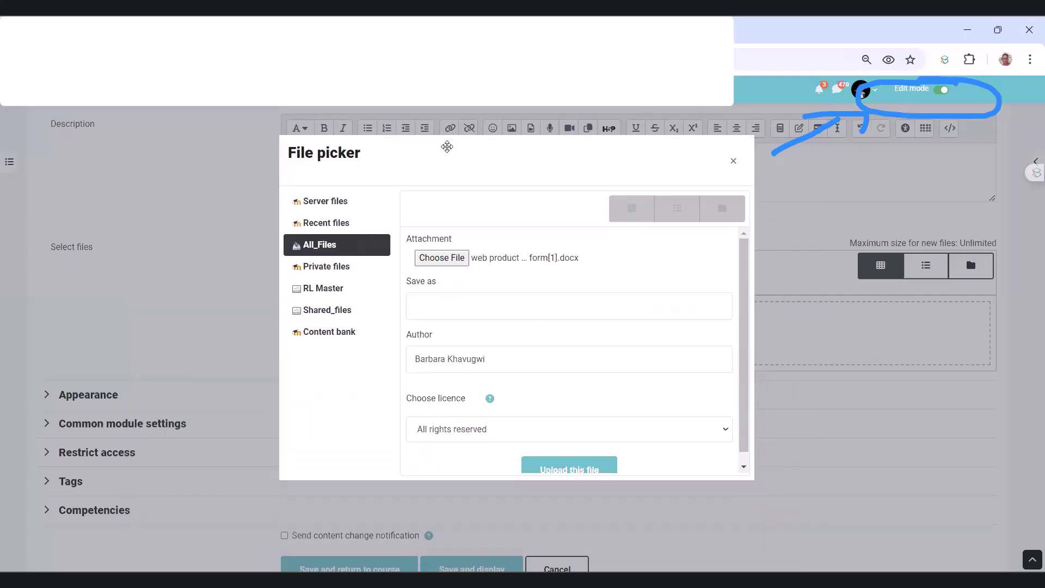
left_click(567, 428)
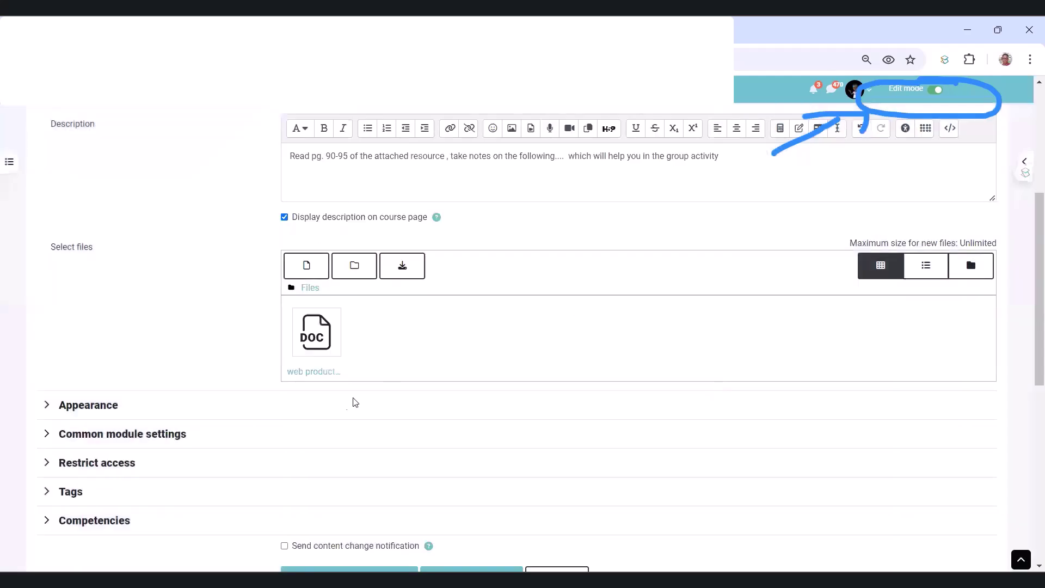
scroll(350, 438, "down", 2)
left_click(351, 489)
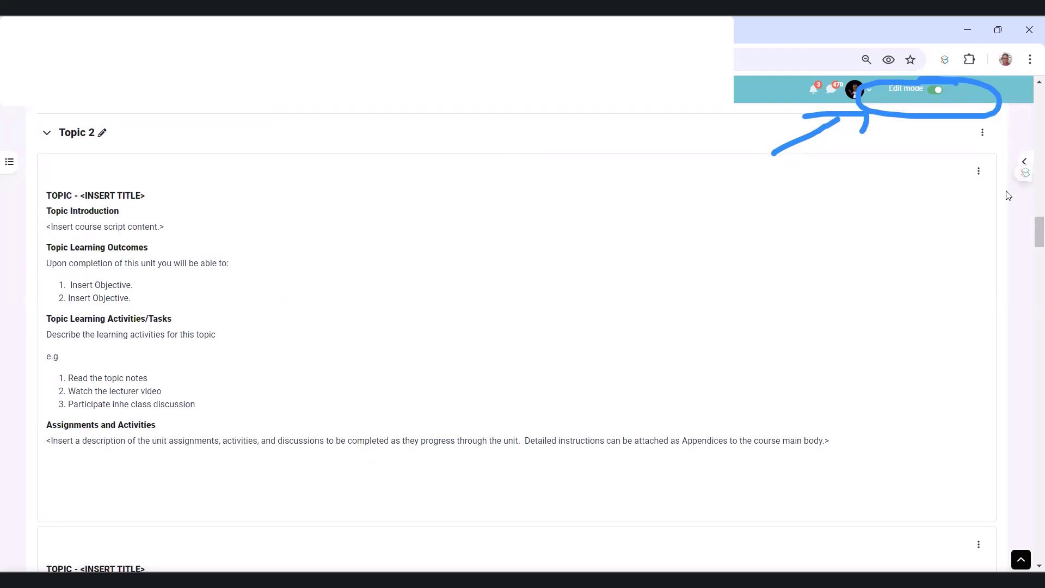
Step: Clear the freehand marks around the Edit mode switch, then turn edit mode off to review the course page
left_click(799, 124)
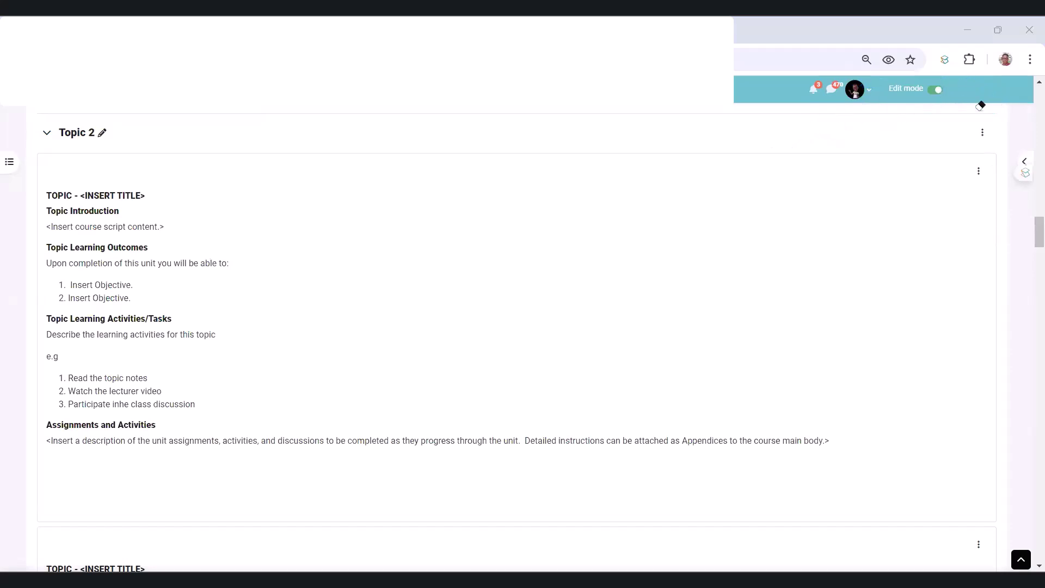
left_click(936, 88)
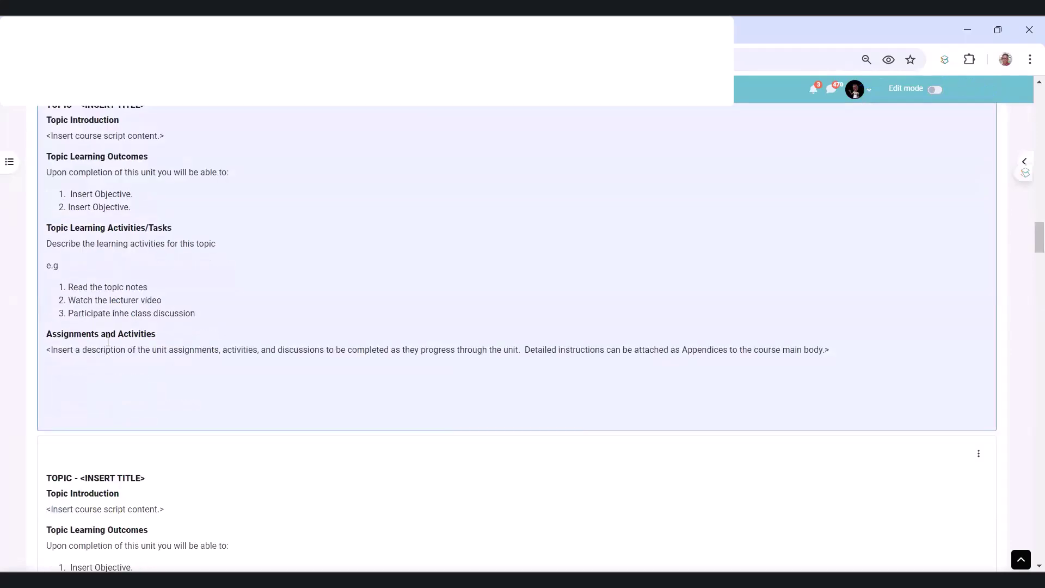
scroll(140, 328, "down", 13)
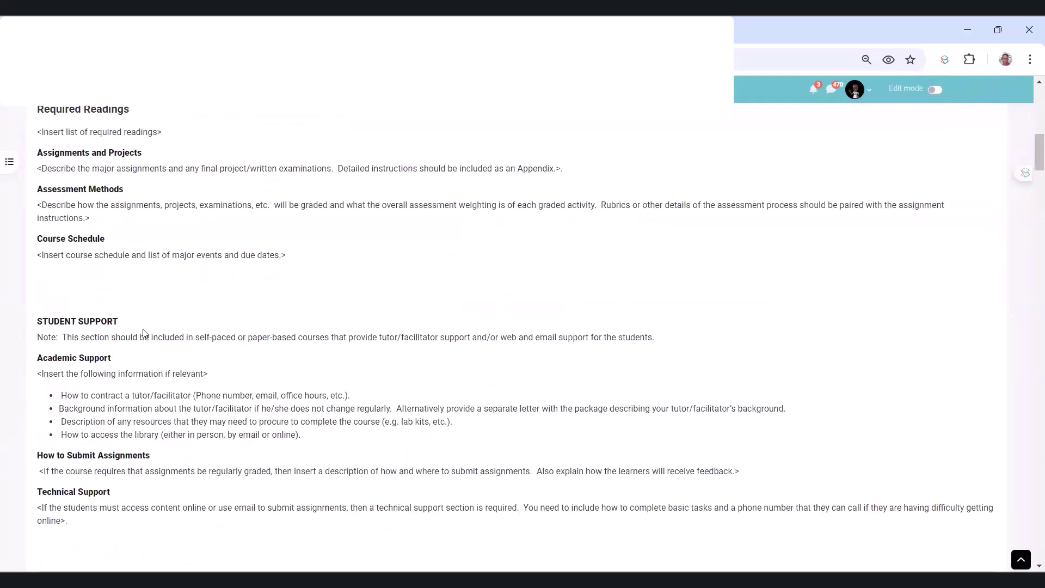
scroll(145, 330, "down", 5)
scroll(144, 324, "up", 5)
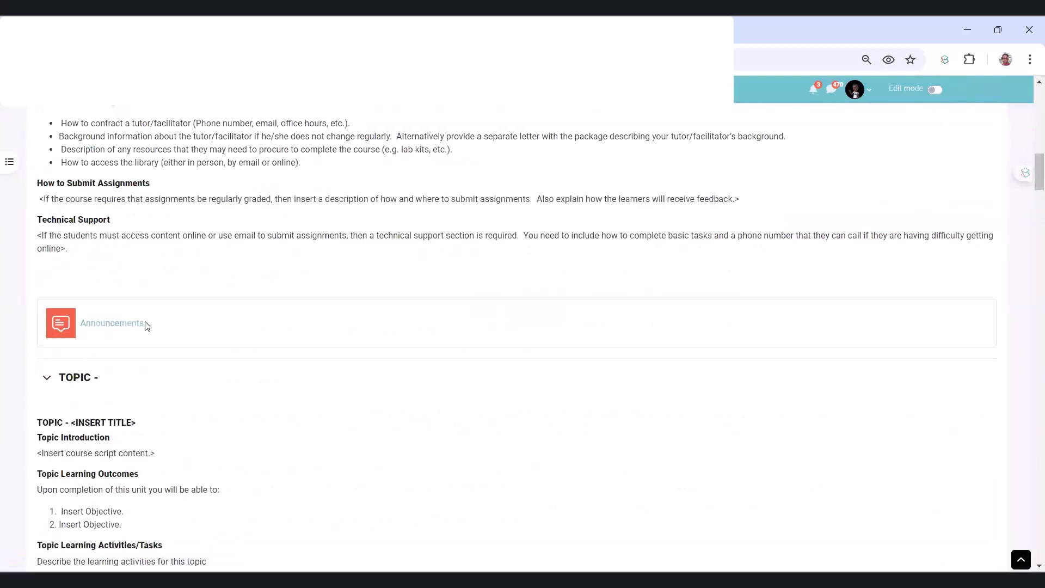
scroll(146, 321, "up", 10)
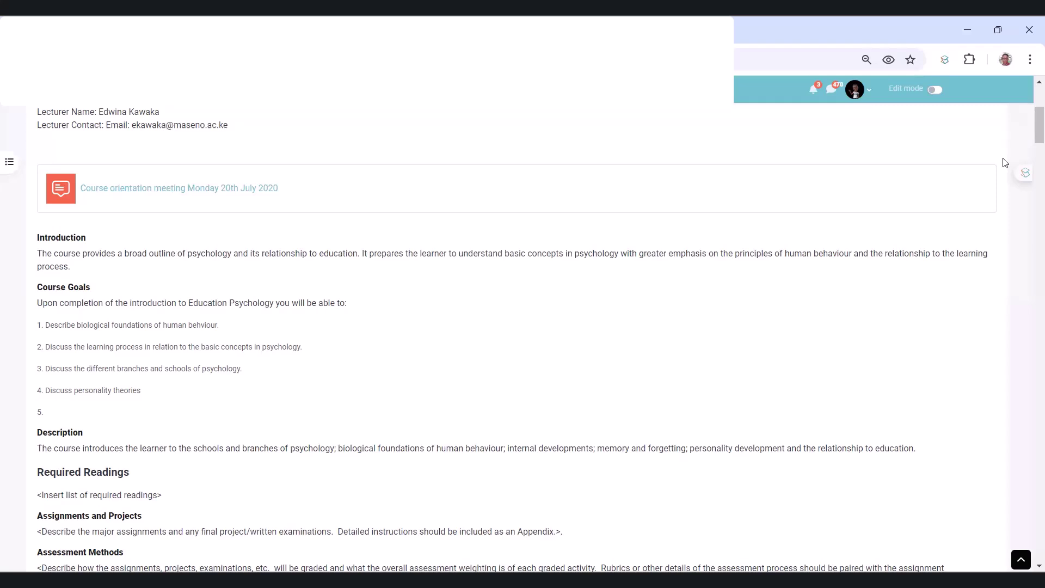
Step: Write the text annotation "Completion Tracking" on the screen and place it beside the course orientation meeting entry
left_click(626, 187)
type("Completion ")
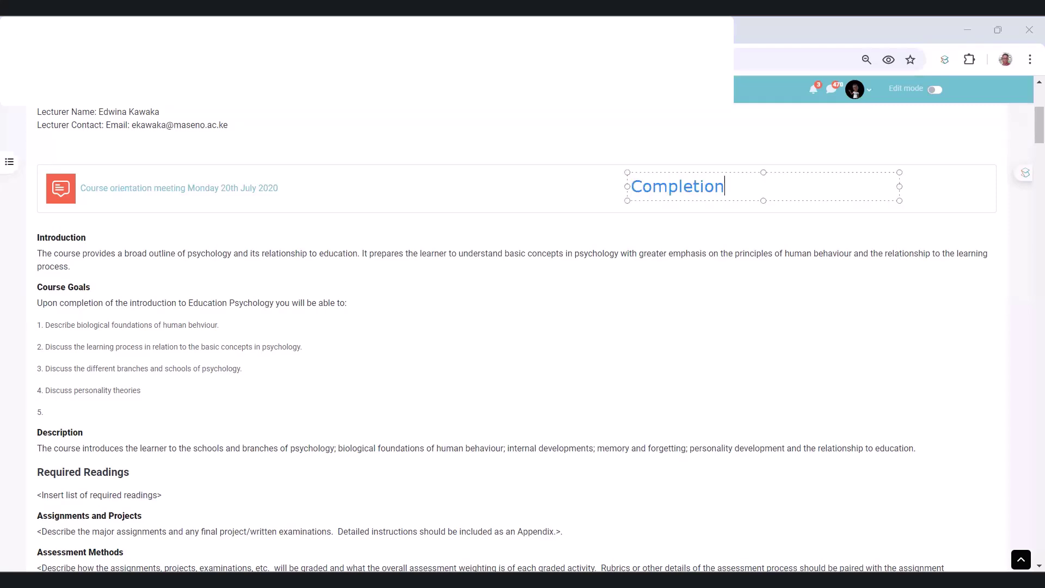
type("Tracking")
left_click_drag(772, 170, 590, 311)
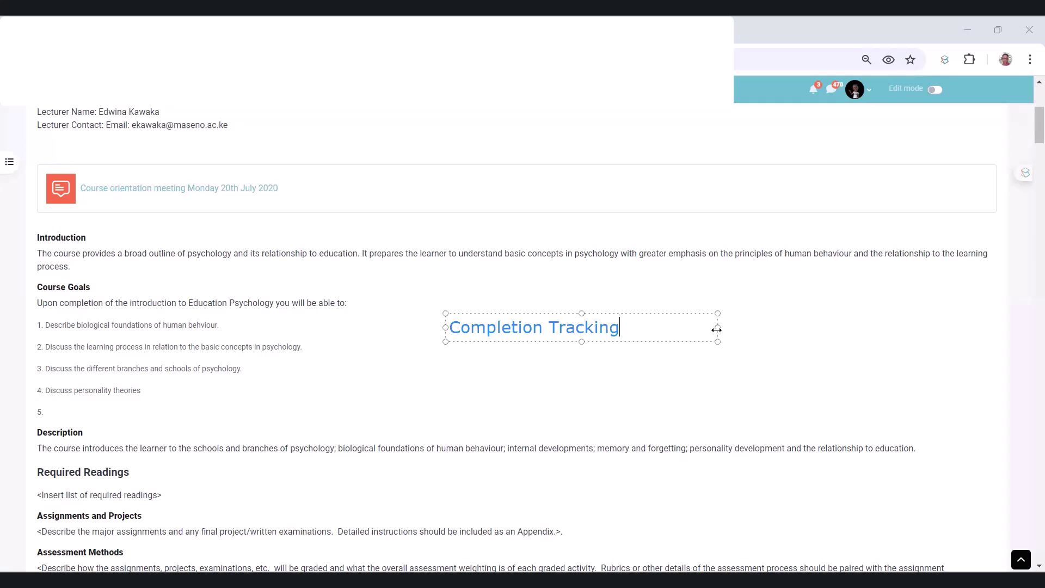
left_click_drag(717, 329, 642, 328)
key("ctrl+z")
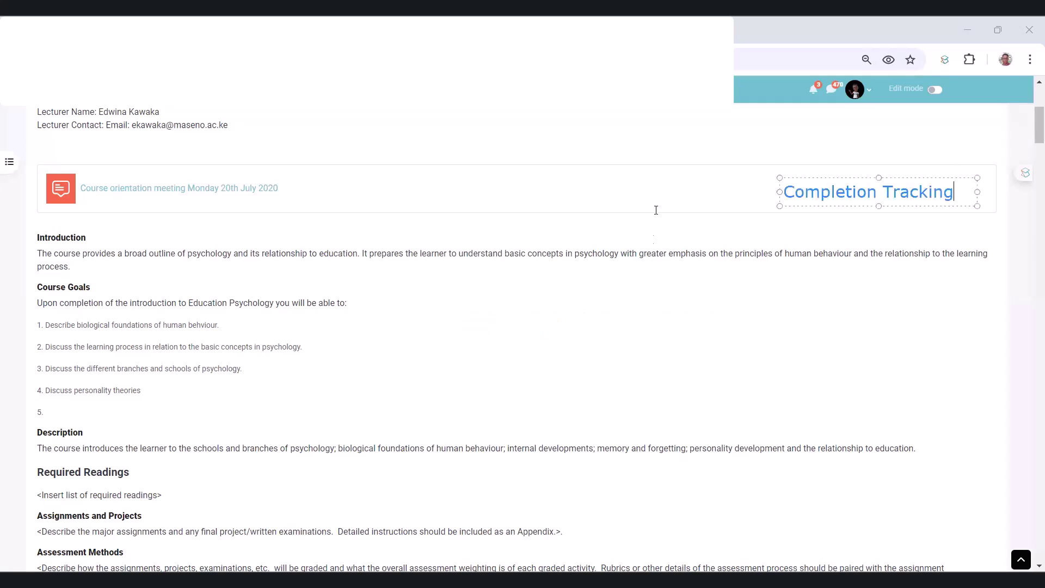
left_click(828, 208)
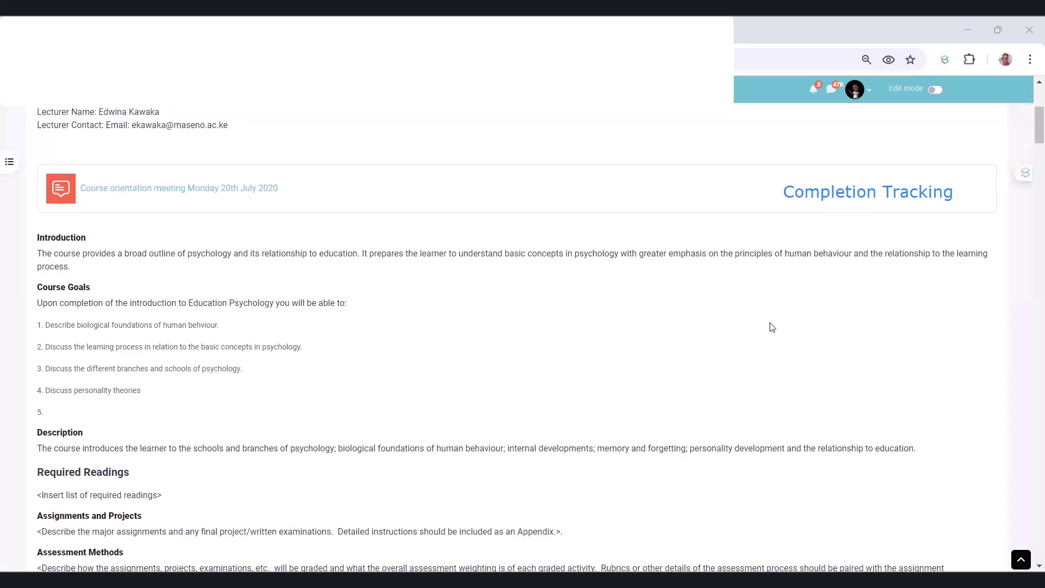
scroll(566, 322, "up", 3)
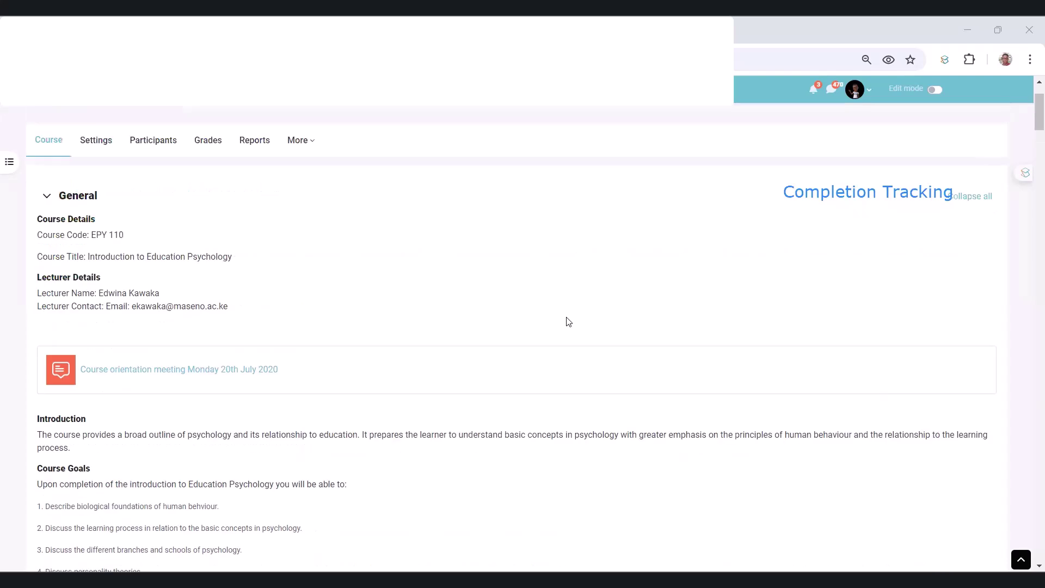
scroll(561, 314, "down", 3)
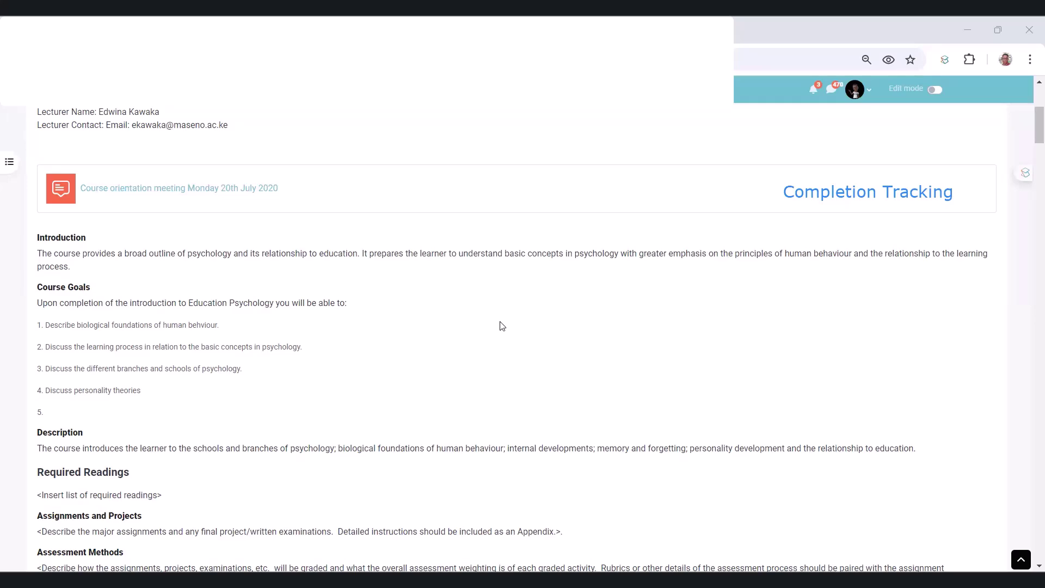
Step: Turn edit mode back on and write the text annotation "page" above the end of the course description
left_click(937, 88)
scroll(344, 352, "down", 3)
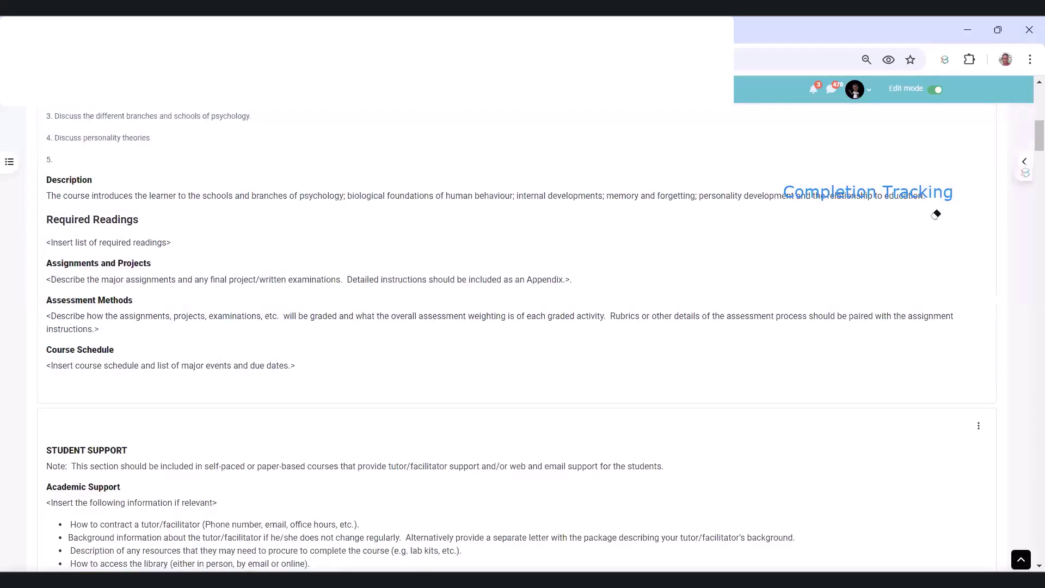
left_click(825, 142)
left_click(844, 147)
type("page")
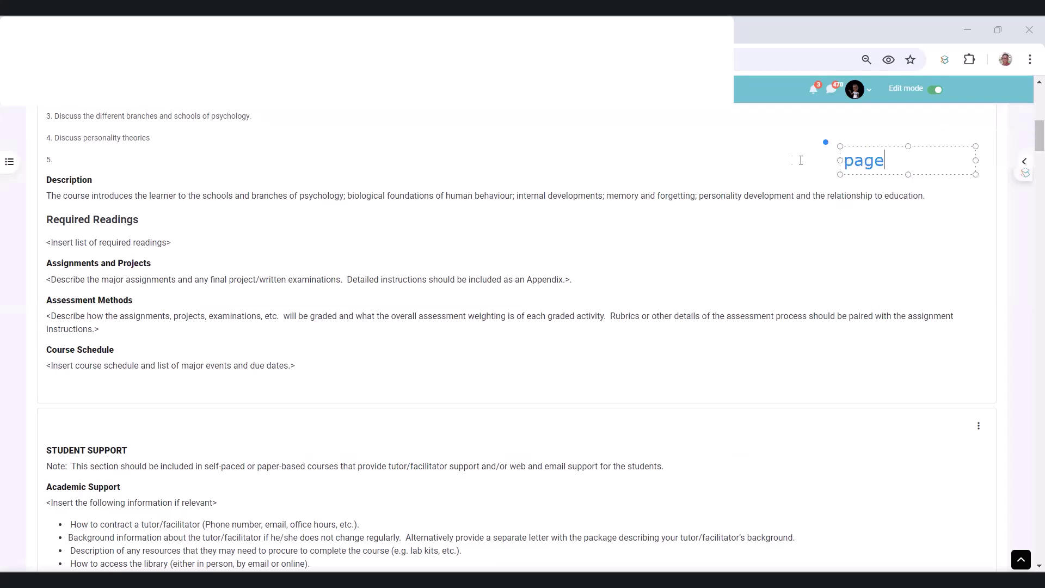
left_click(932, 175)
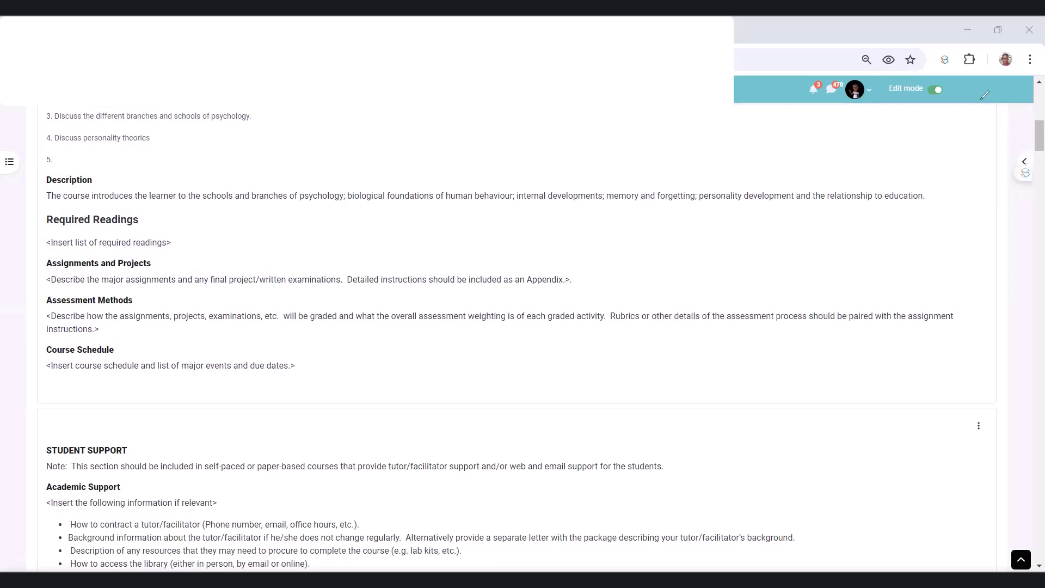
Step: Mark the Edit mode switch with a freehand circle, an arrow and an underline
mouse_move(972, 82)
left_mouse_down()
mouse_move(950, 128)
mouse_move(980, 101)
mouse_move(864, 149)
left_mouse_up()
left_click_drag(889, 111, 922, 130)
left_click_drag(886, 101, 1032, 101)
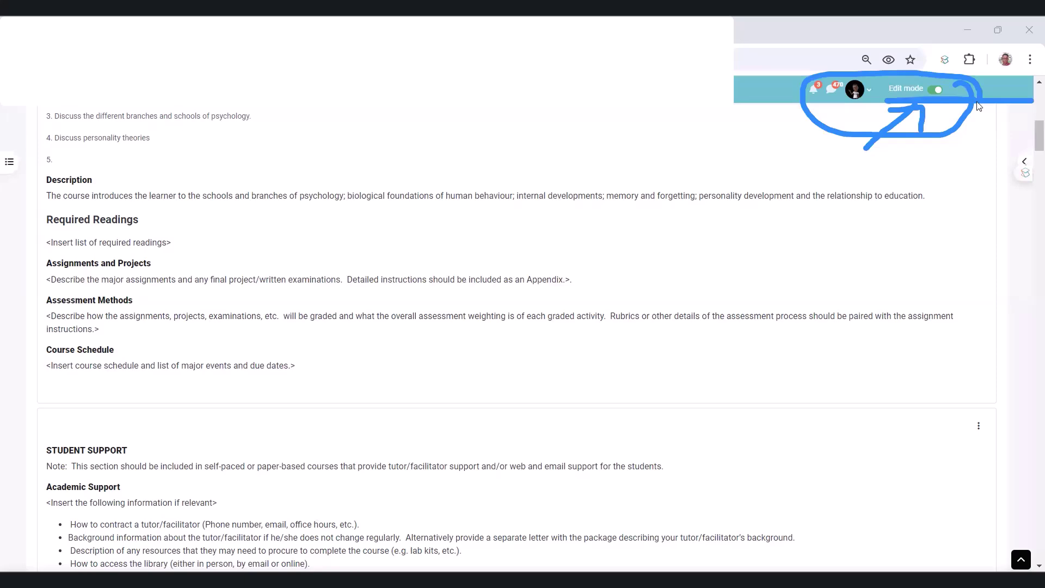
Step: Start adding a Page resource below AI POLICY IN SYSTEMS in the first topic, searching the activity chooser for "page"
scroll(279, 318, "down", 8)
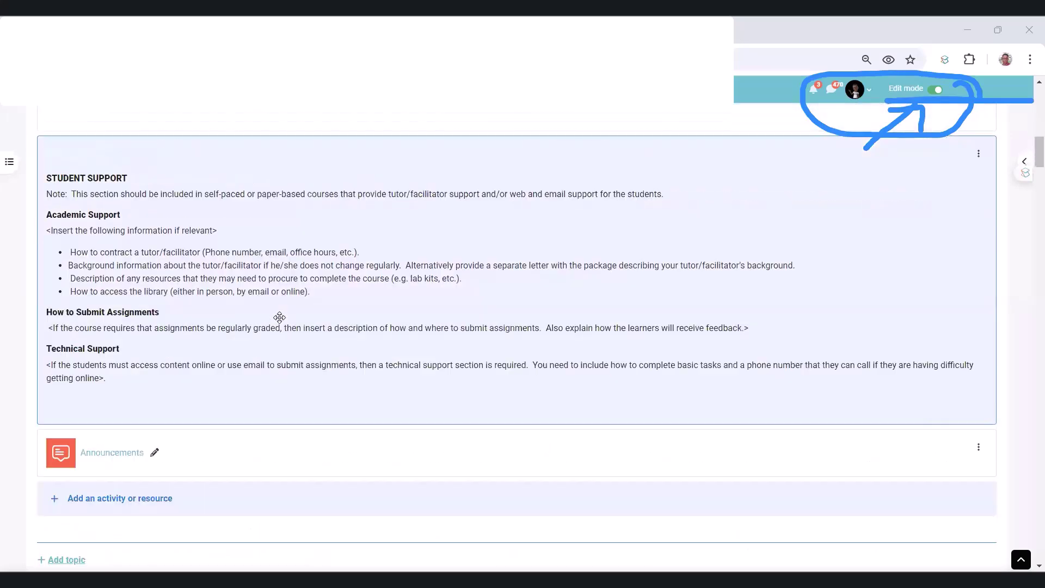
scroll(280, 321, "down", 13)
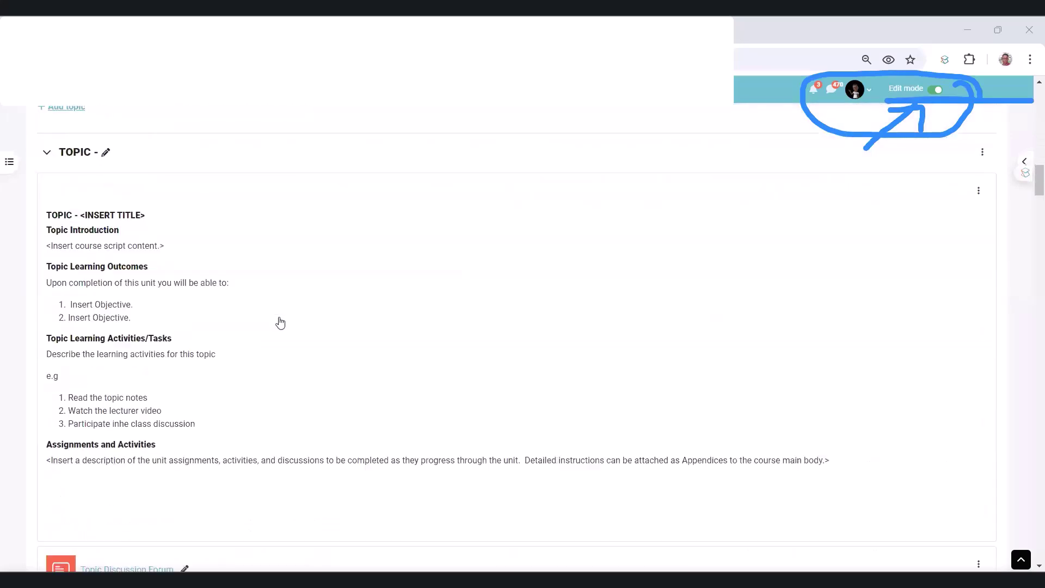
scroll(281, 319, "up", 2)
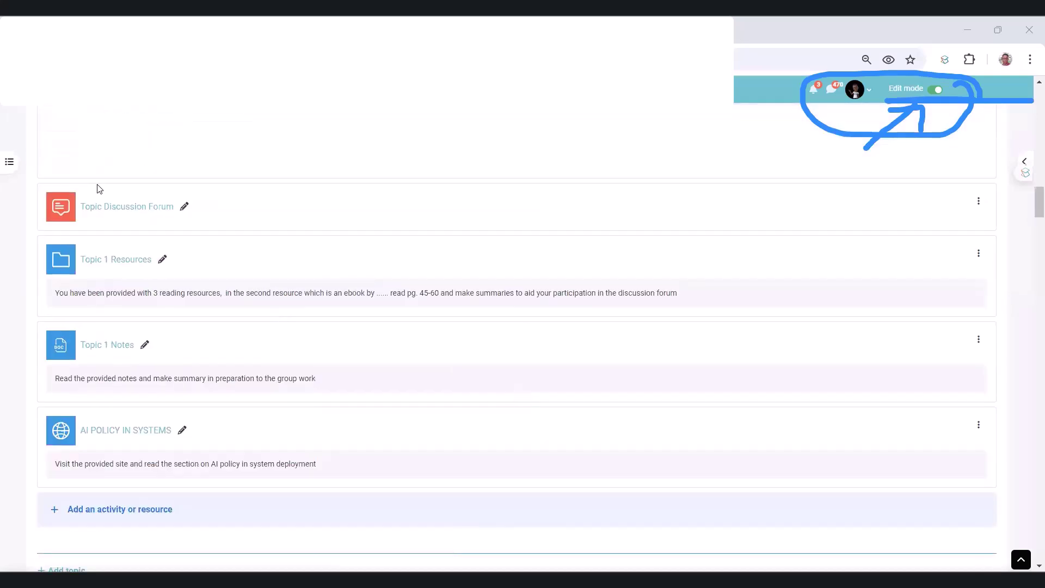
scroll(220, 433, "down", 2)
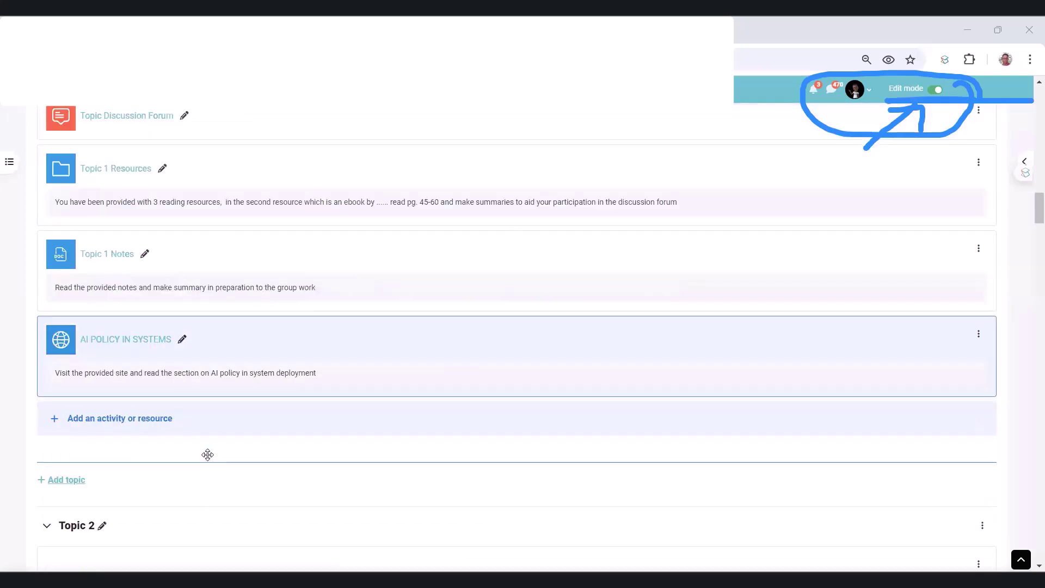
left_click(78, 421)
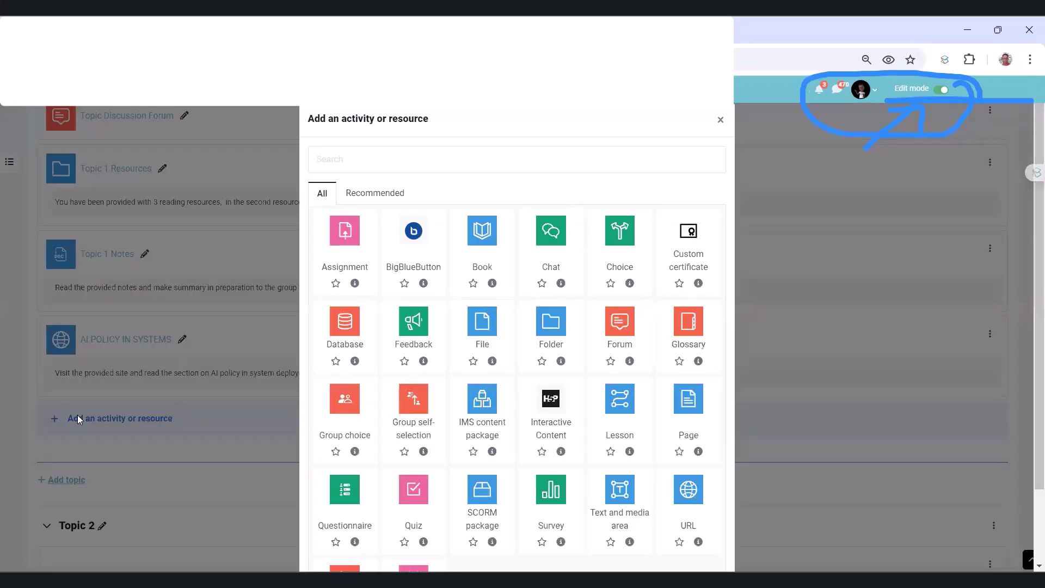
left_click(372, 150)
type("page")
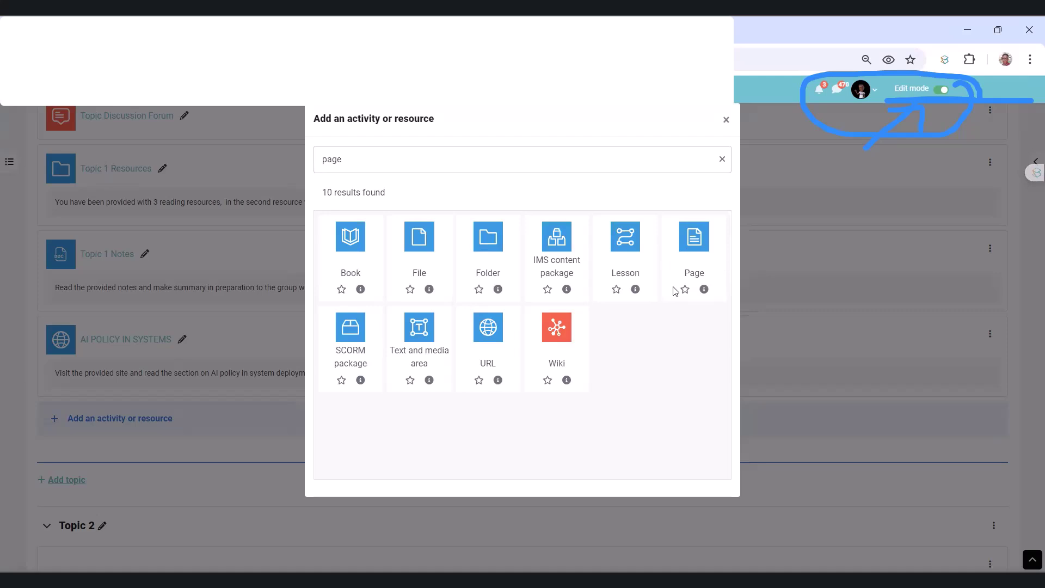
left_click(694, 241)
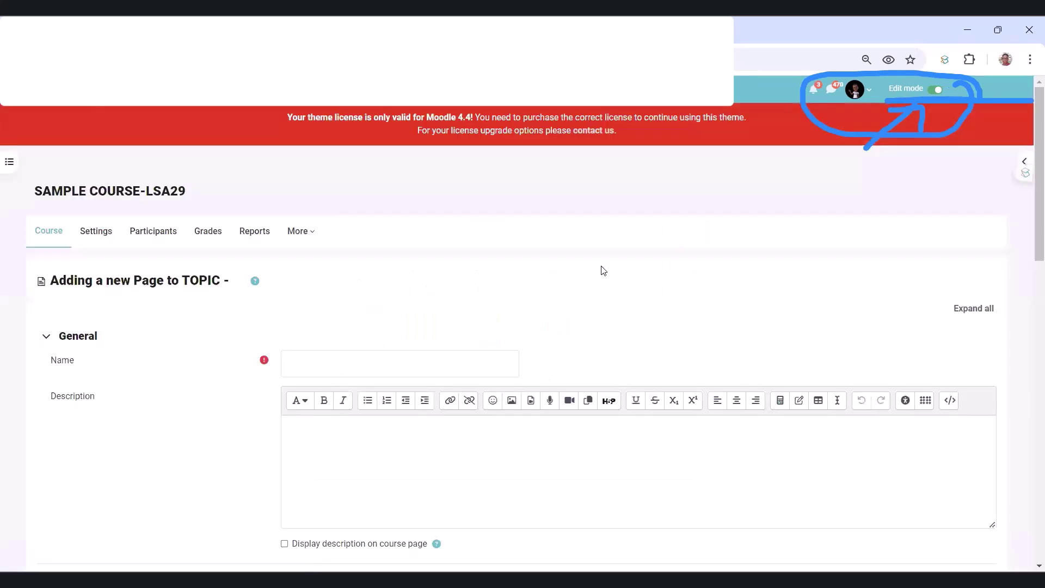
Step: Name the new page "Topic 1 Resources" and set its description to display on the course page
left_click(439, 276)
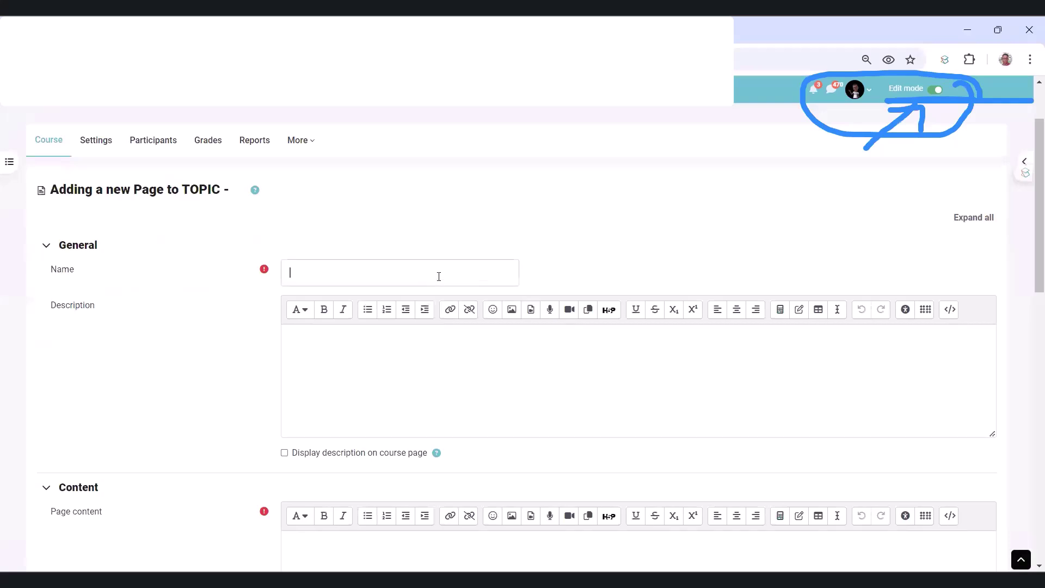
type("Topic 1 Reesources")
left_click(331, 272)
key("BackSpace")
left_click(374, 334)
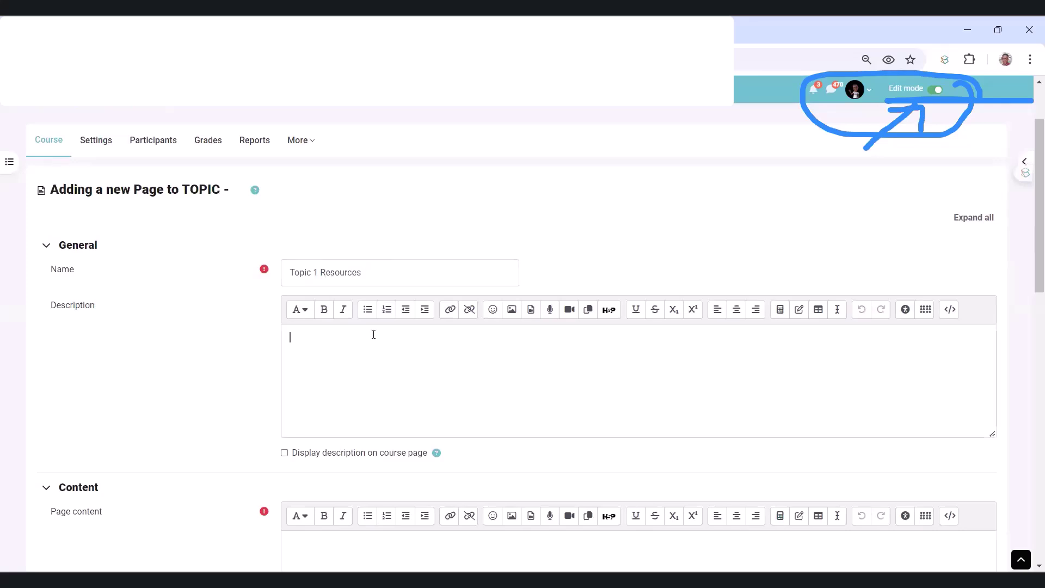
scroll(366, 339, "down", 2)
left_click(284, 362)
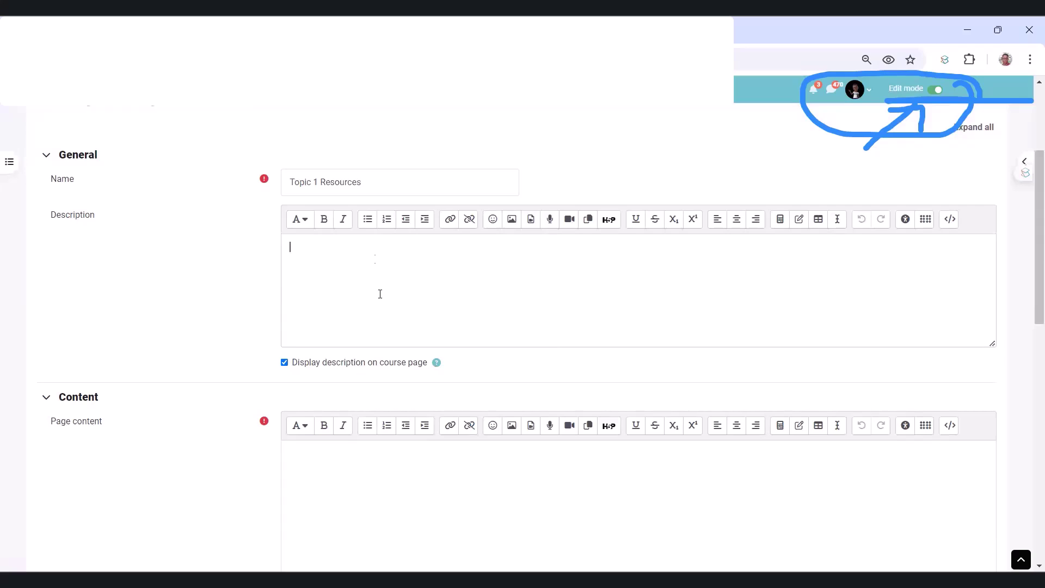
Step: Begin the description: "You have been provided with various resources in this link, you are required to watch the lecturer video, review the diagram of the"
left_click_drag(48, 212, 123, 225)
left_click(111, 222)
left_click_drag(43, 218, 104, 218)
left_click(337, 294)
type("You have been")
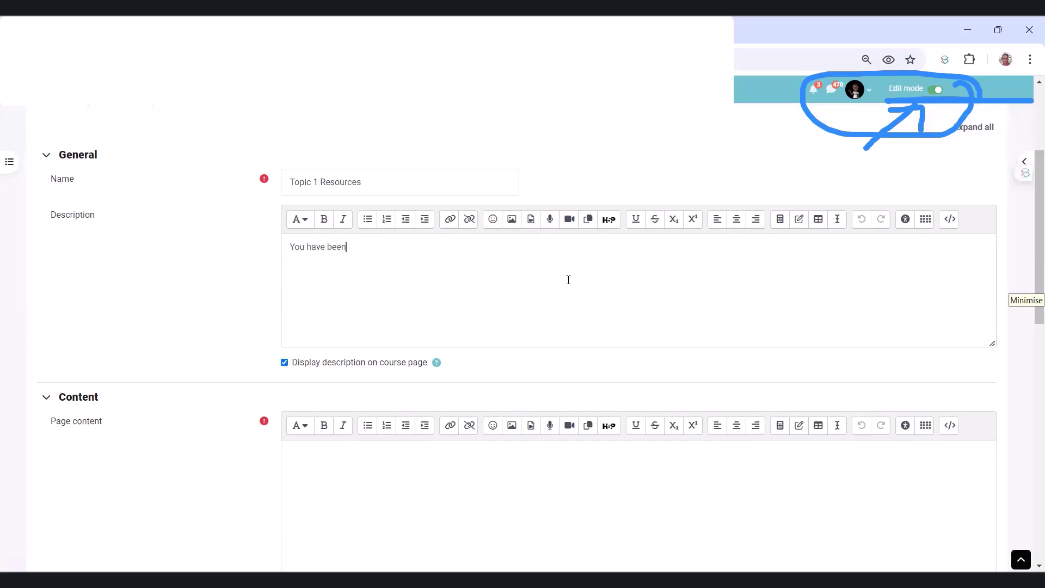
type(" provided ")
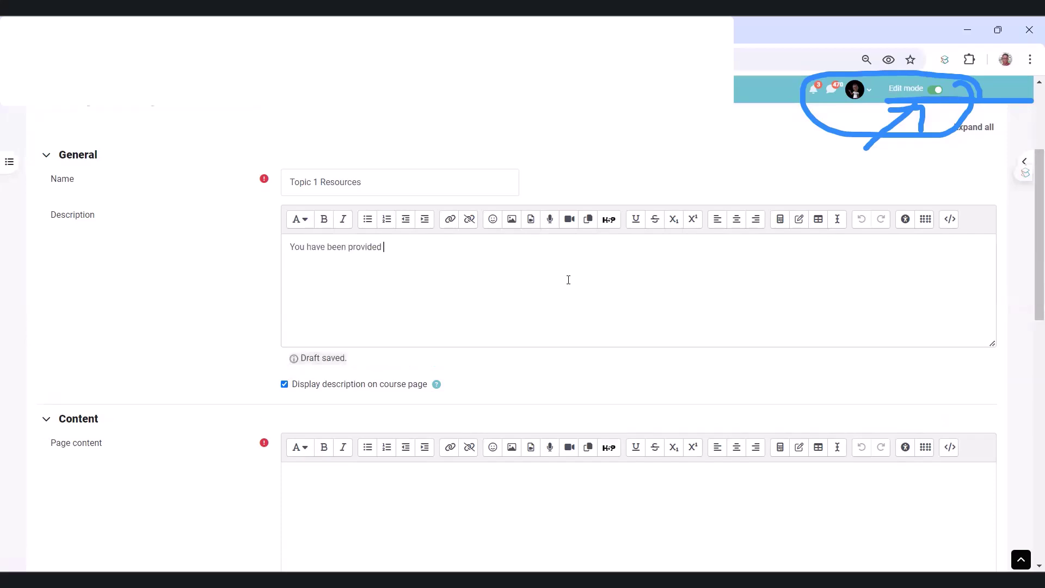
type("with various resources in this link, you are required to watch the ")
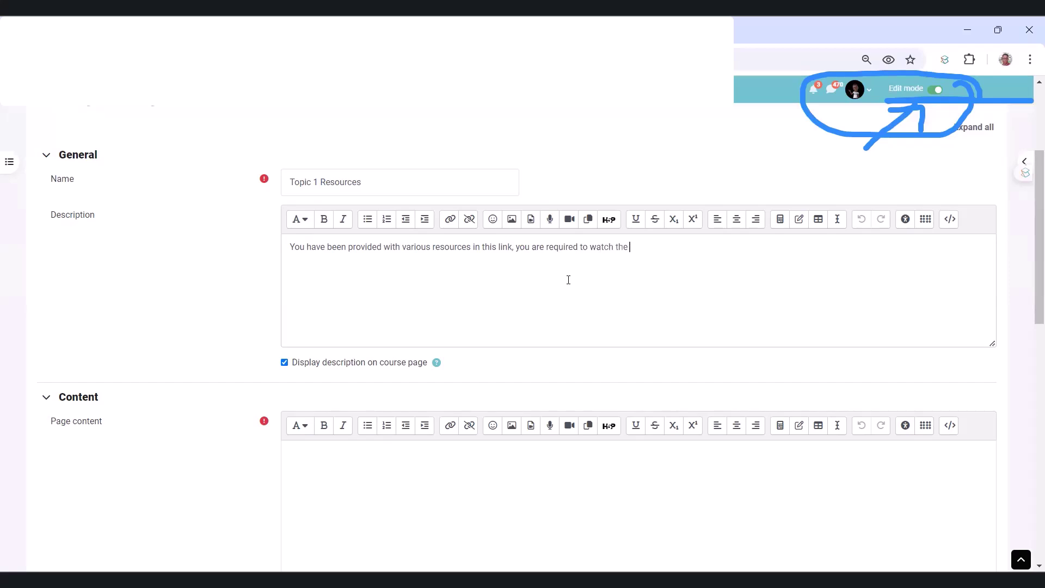
type("lecturer video, review the diagram of the")
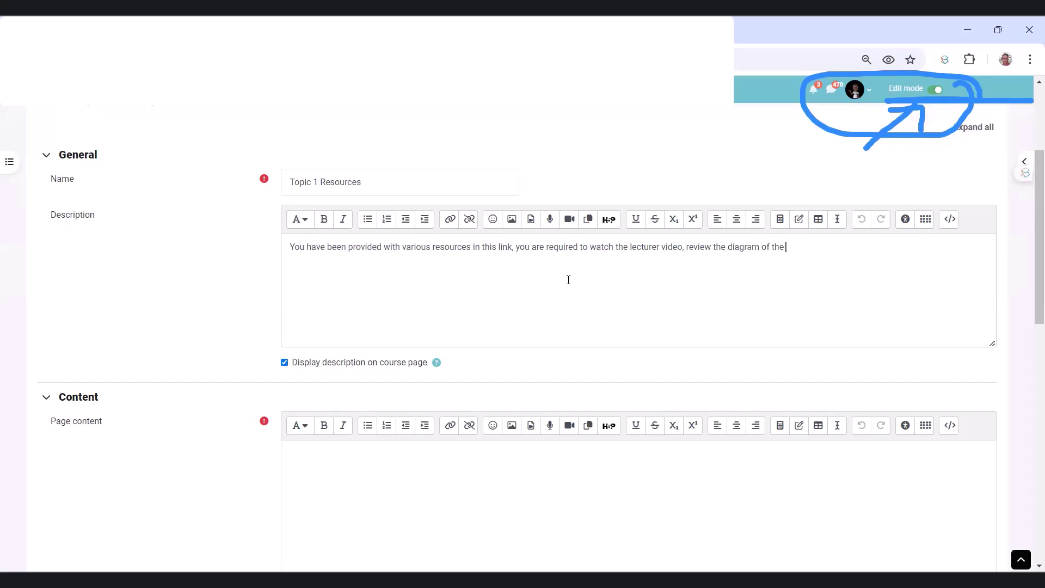
Step: Complete the description with "organigram and listen to the podcast where the lecture provided further explanation on the organigram."
type(" o")
type("rgani")
type("gram and listen to the a")
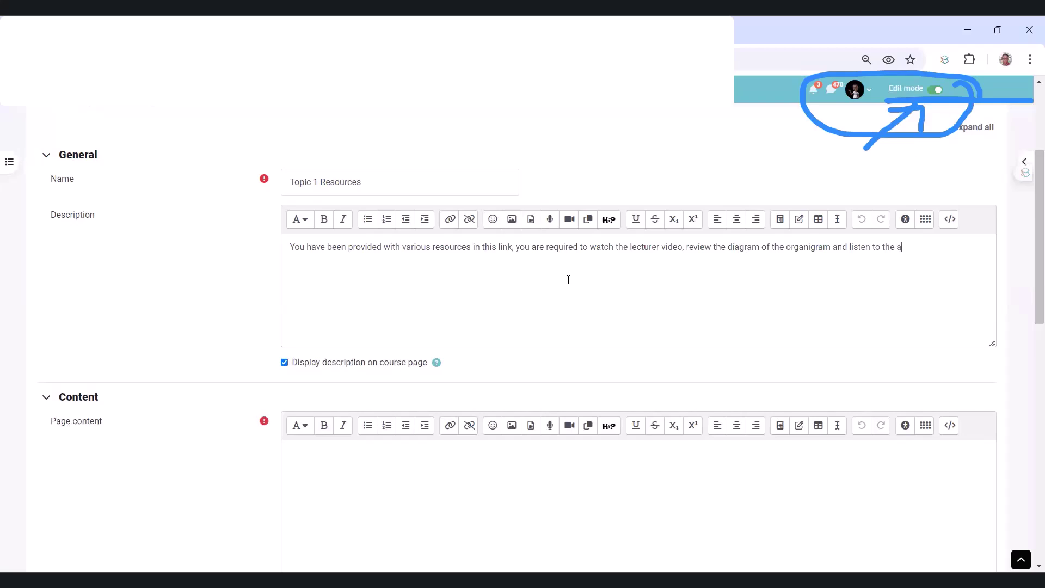
type("udion")
key("BackSpace")
key("BackSpace")
key("BackSpace")
key("BackSpace")
key("BackSpace")
key("BackSpace")
key("BackSpace")
type("podcast where the lecture provided fu")
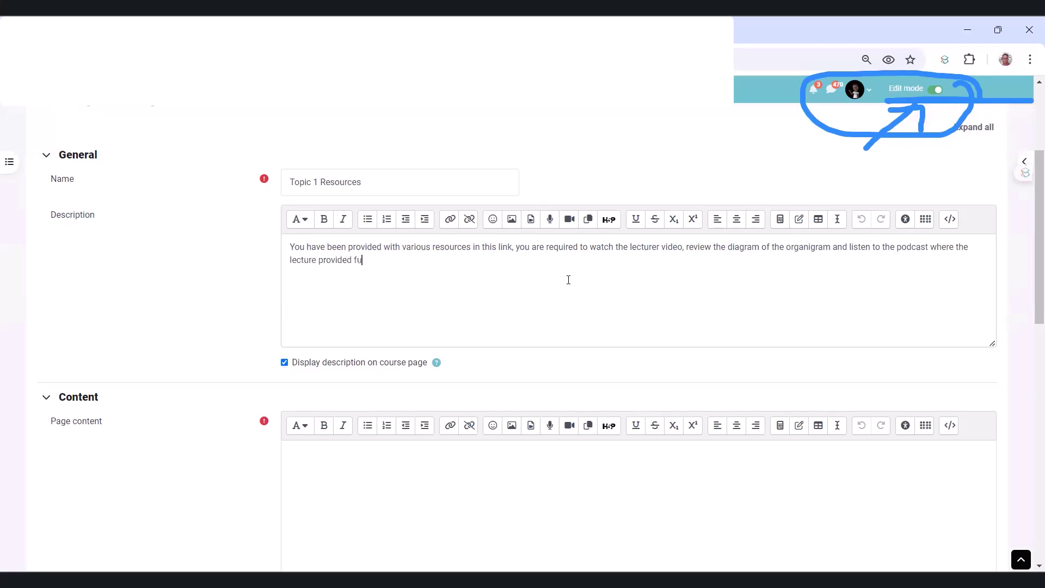
type("rther explanati")
type("ons")
type(" on the orga")
type("nigram.")
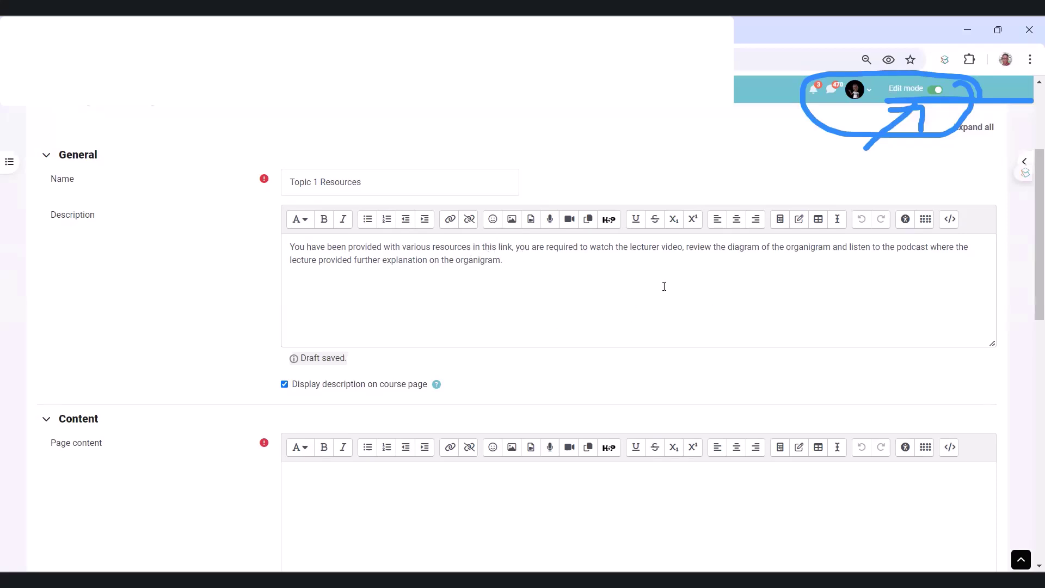
left_click_drag(611, 247, 655, 248)
left_click(700, 259)
left_click_drag(734, 247, 809, 249)
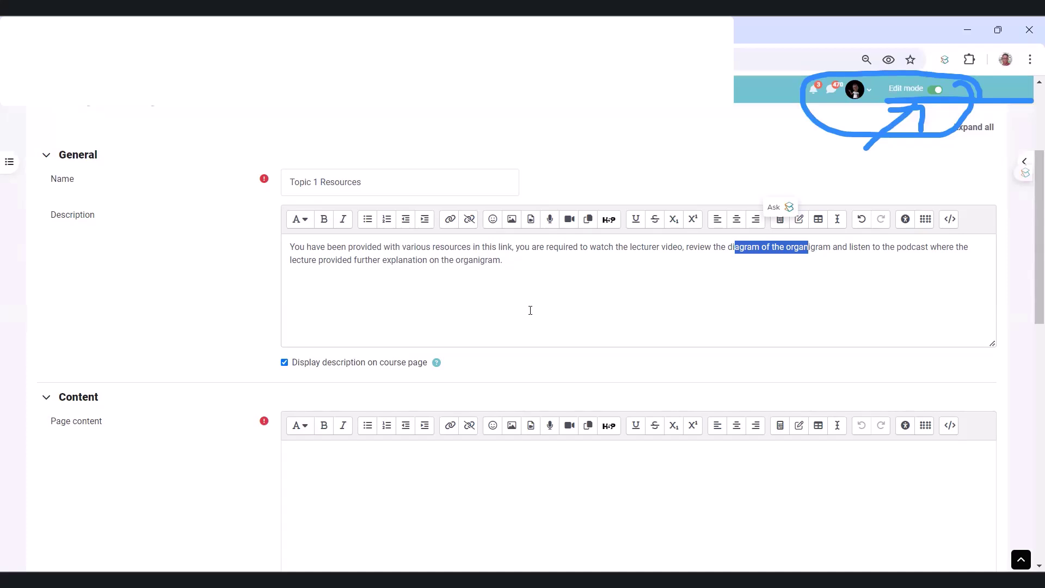
Step: Mark the "Page content" label in the Content section with a freehand circle and arrow
scroll(530, 311, "down", 3)
left_click(434, 316)
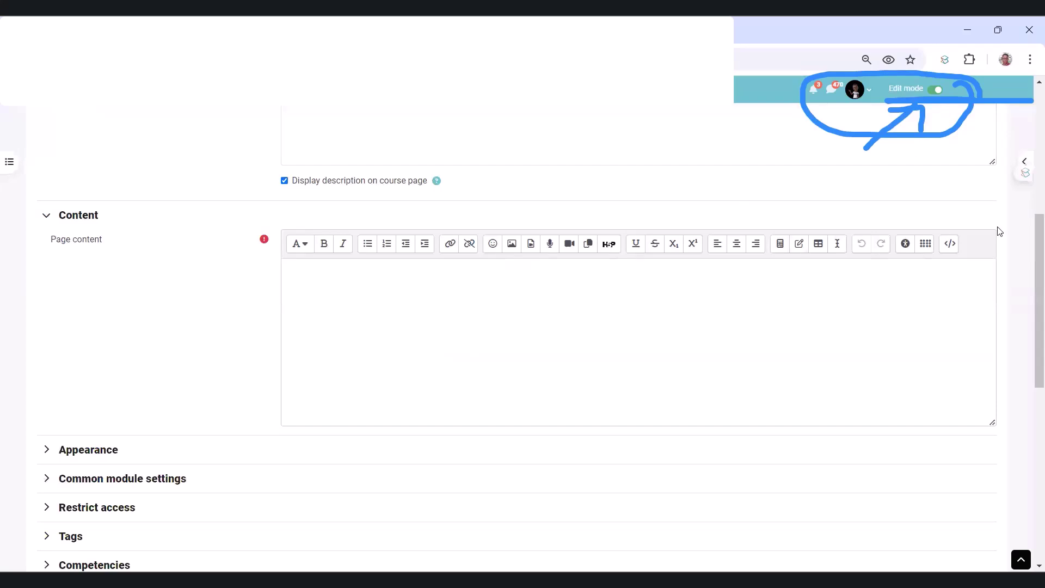
left_click_drag(210, 235, 106, 223)
mouse_move(64, 309)
left_mouse_down()
mouse_move(76, 267)
mouse_move(96, 291)
left_mouse_up()
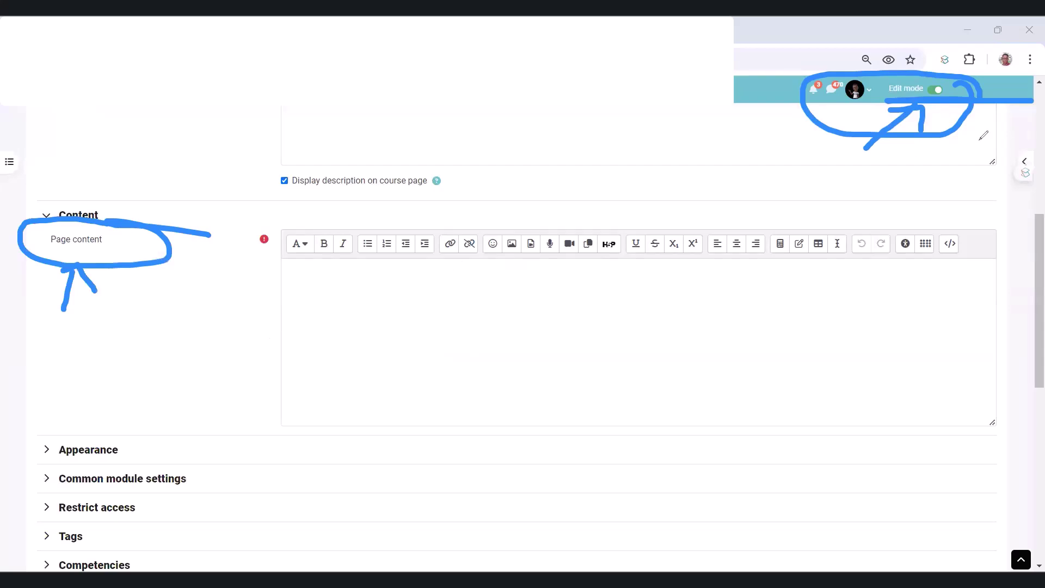
Step: Remove the freehand circle and arrow around the Page content label and place the cursor in the page content editor
key("ctrl+z")
key("ctrl+z")
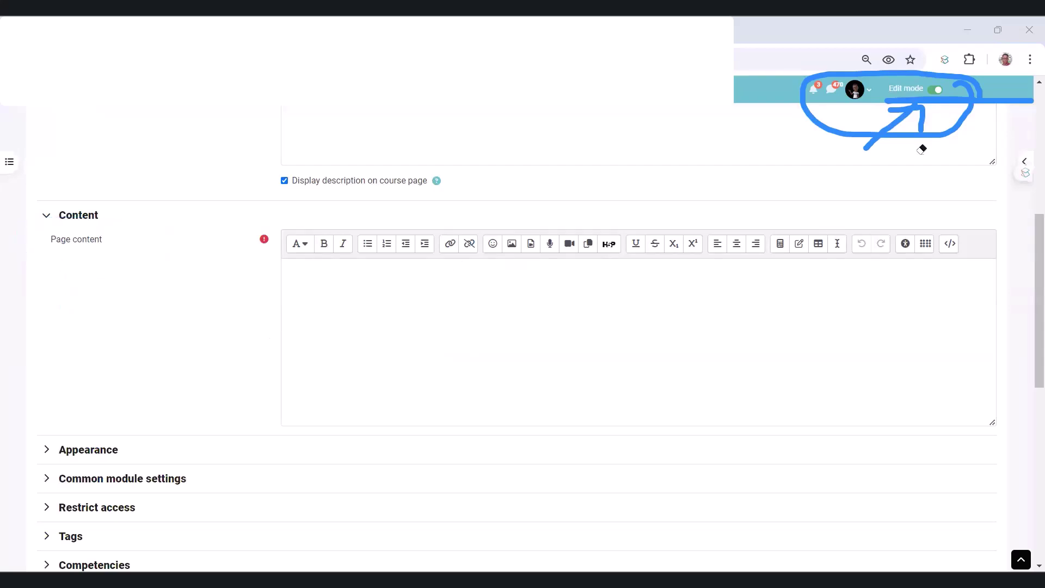
left_click(323, 307)
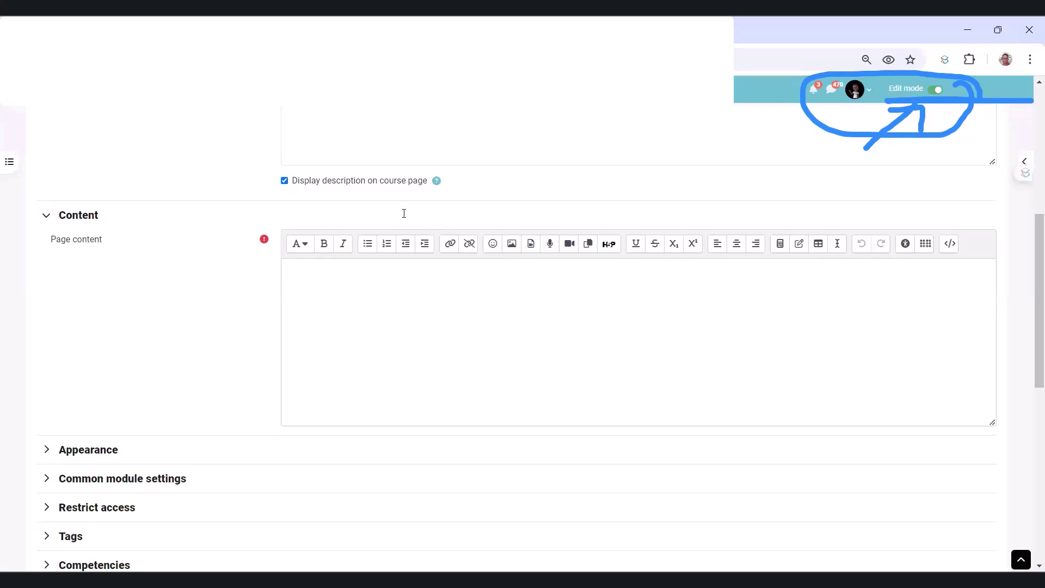
Step: Switch to the other browser page, open YouTube and search for videos on organizational structure
key("ctrl+Tab")
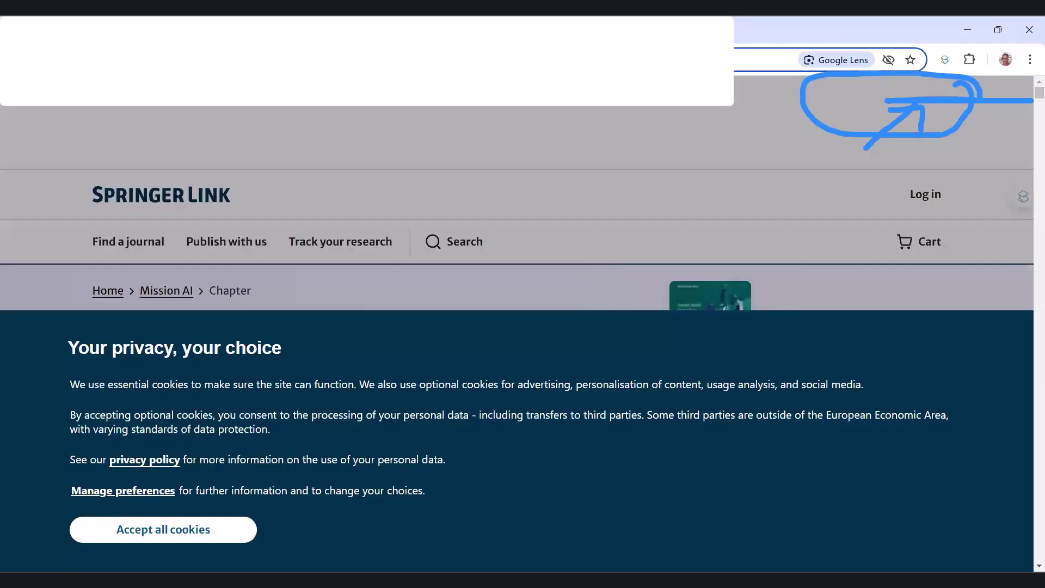
type("yout")
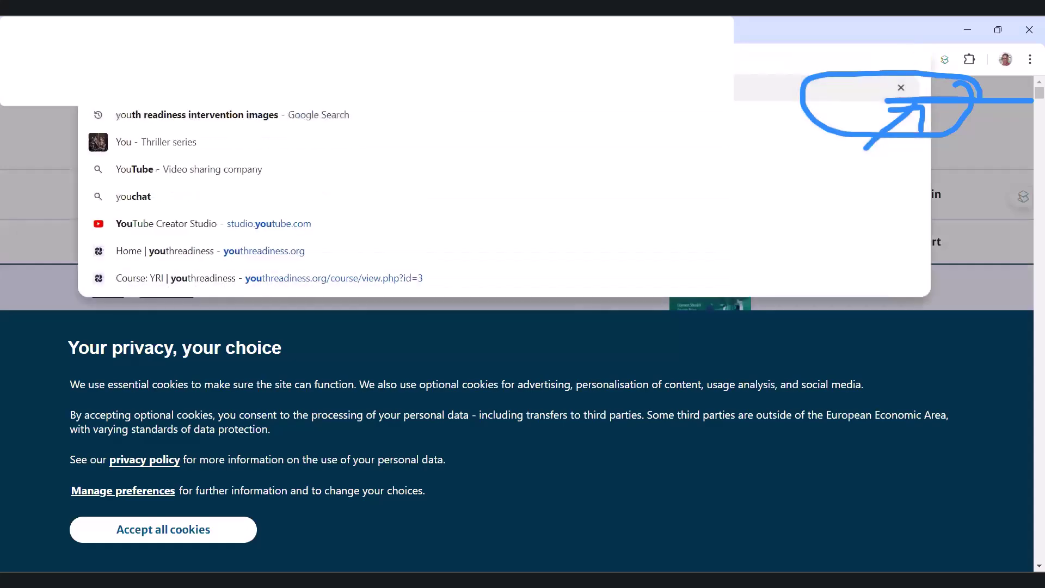
key("Return")
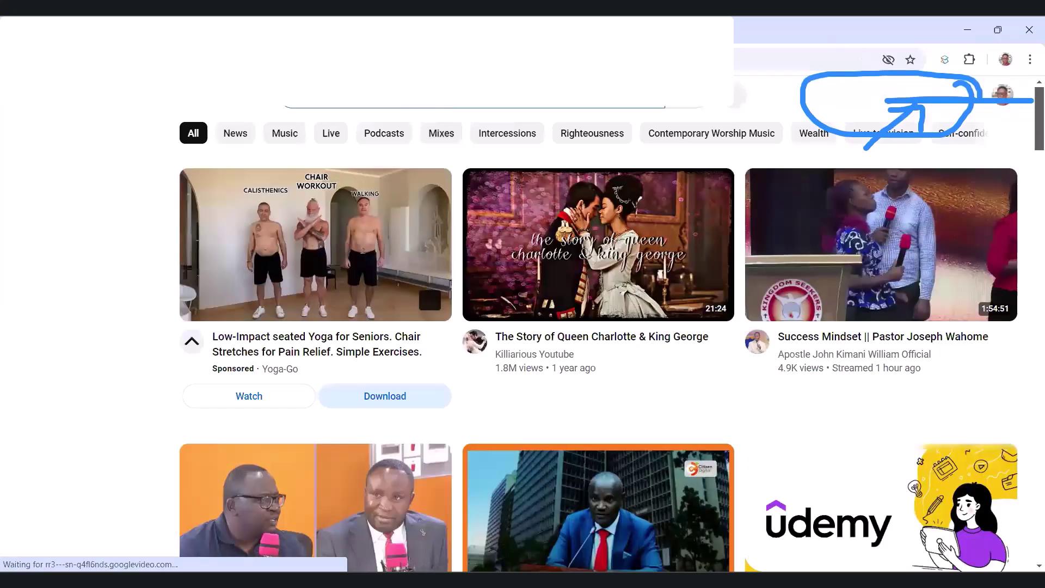
type("organization")
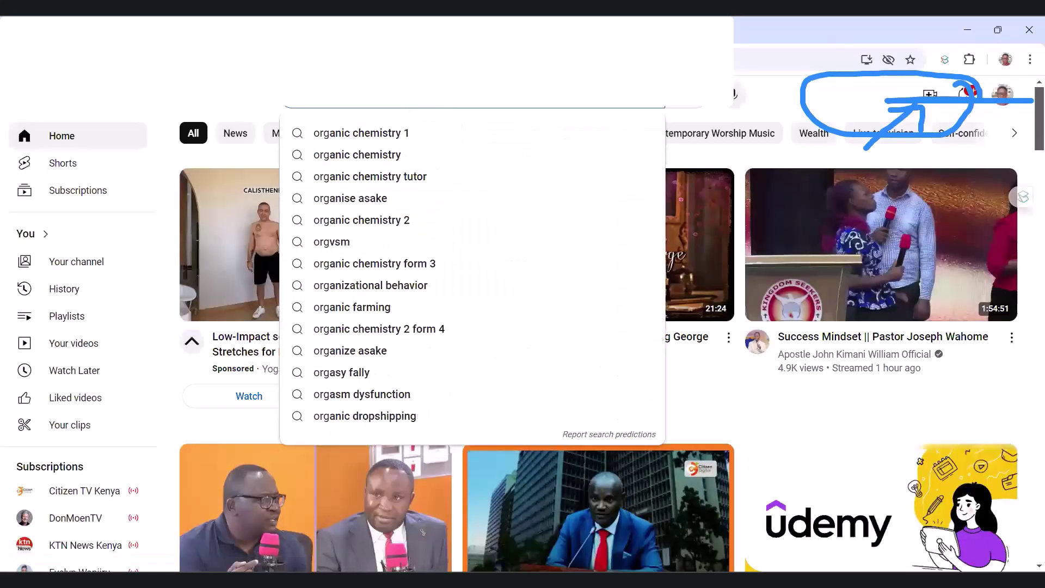
type("al")
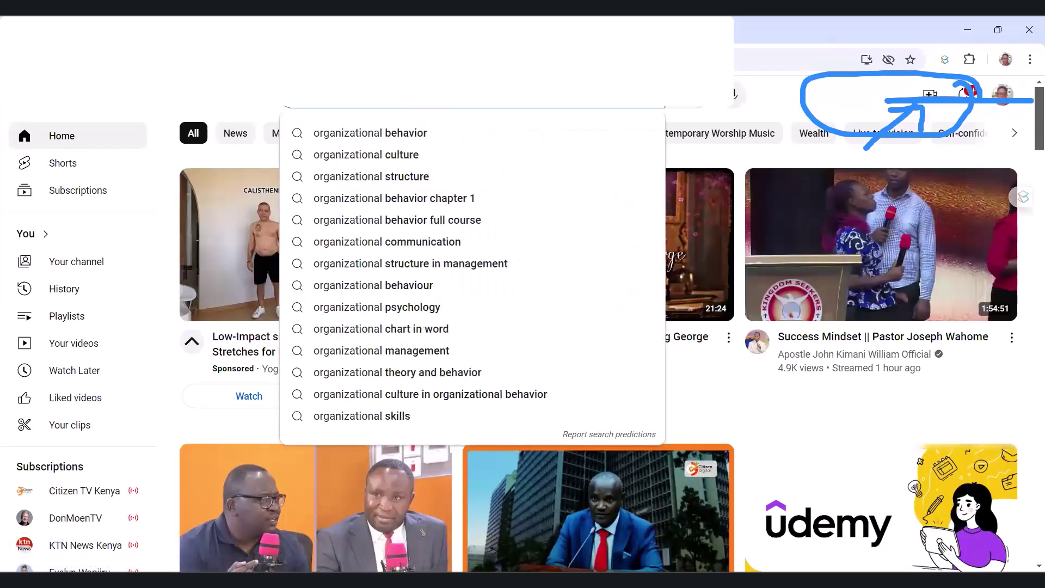
type(" structure")
key("Return")
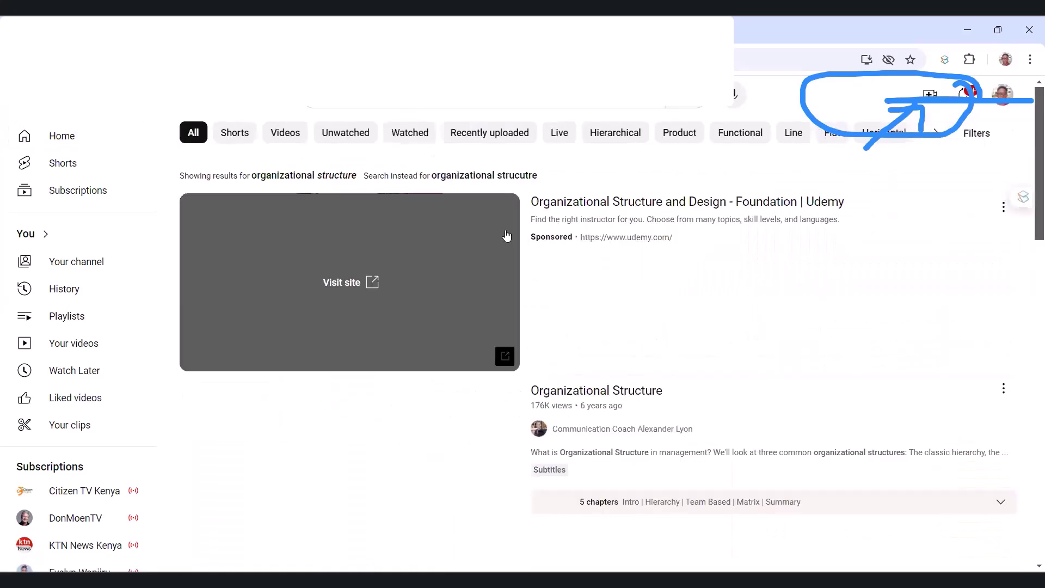
Step: Open the first non-sponsored "Organizational Structure" video from the search results and pause its playback
scroll(485, 309, "down", 2)
scroll(484, 309, "down", 2)
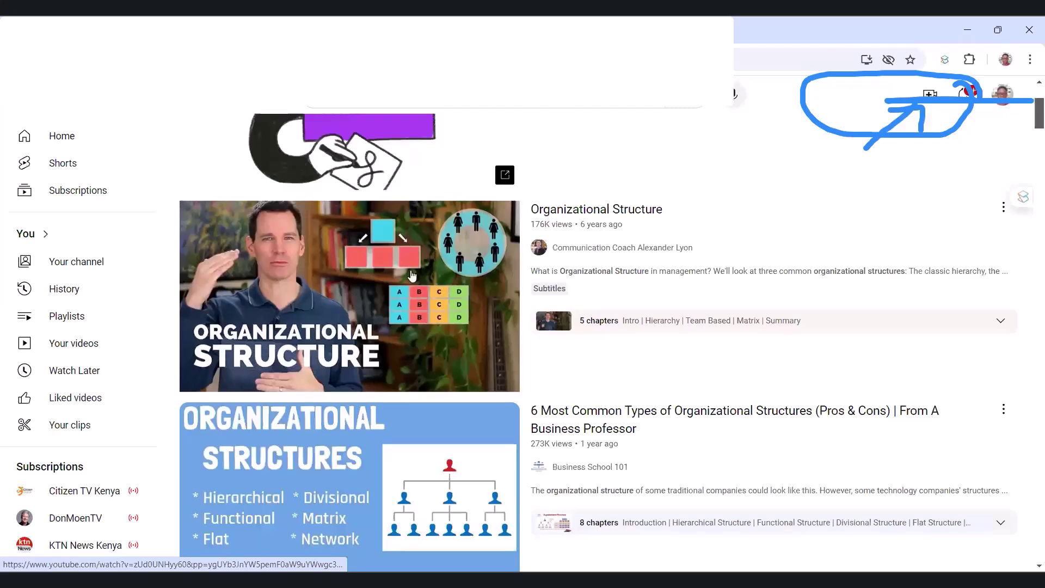
left_click(344, 282)
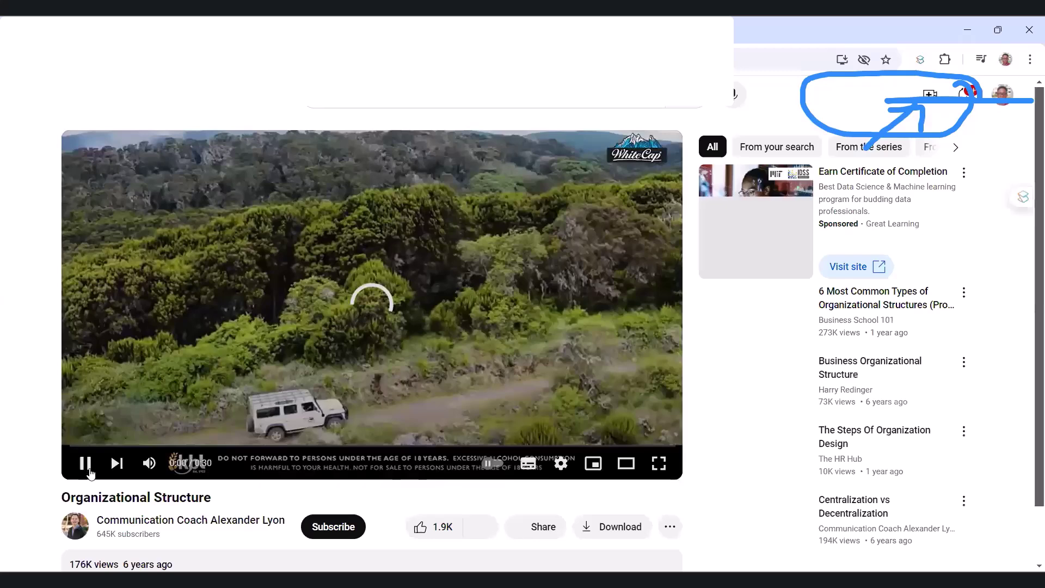
left_click(87, 467)
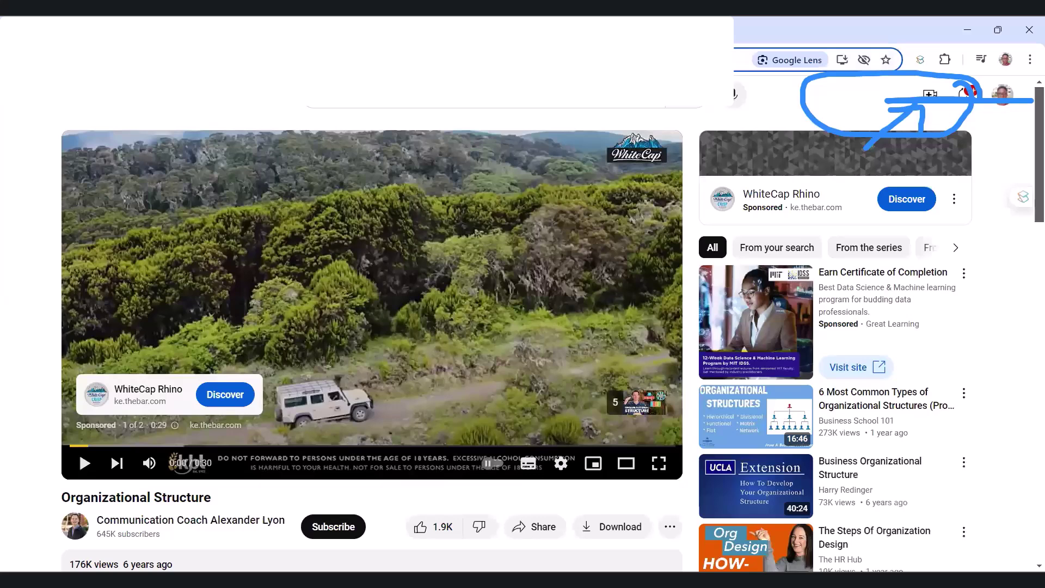
Step: Copy the YouTube video's web address and return to the Moodle page form
right_click(165, 106)
left_click(213, 178)
key("ctrl+Tab")
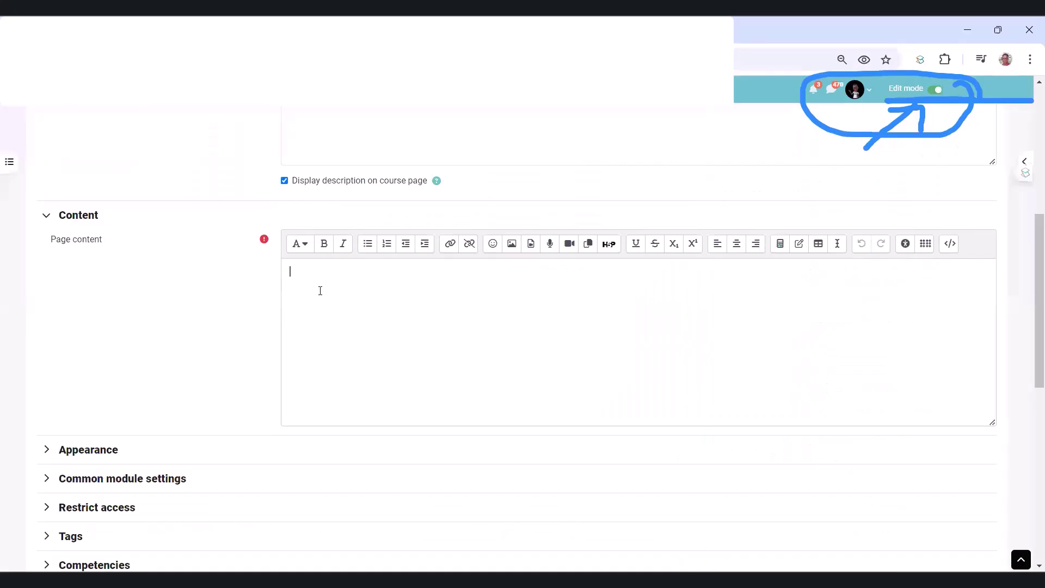
Step: Write "Watch the v provided video on organization structure" in the page content, correcting the misspelled word to "organization"
type("Watch the vi provided video on organuz")
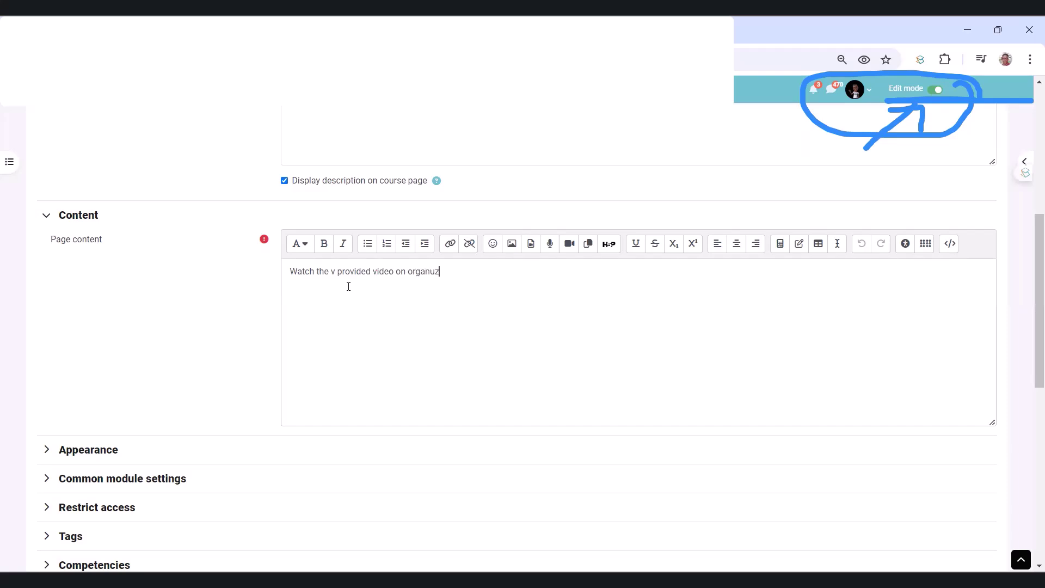
type("ation structure")
right_click(438, 278)
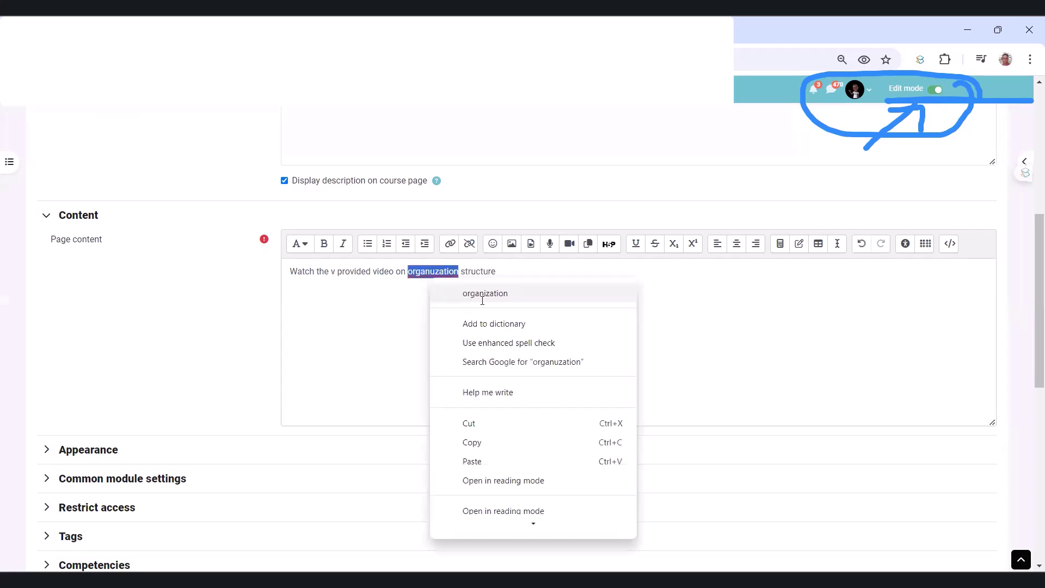
left_click(466, 294)
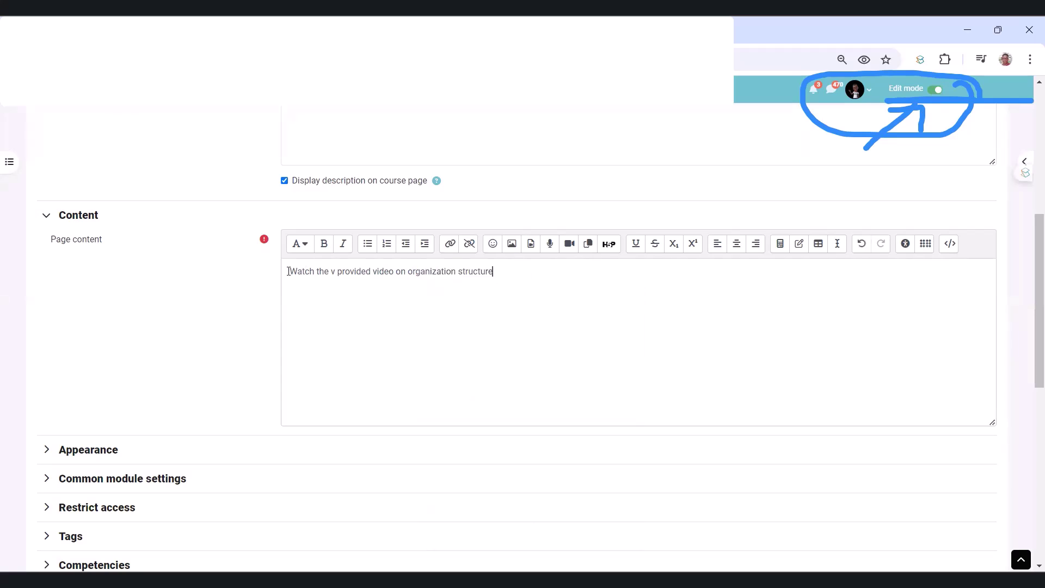
Step: Add the line "Organizational strucutre" above the video instruction and format it as Heading (small)
key("Return")
type("Organiz")
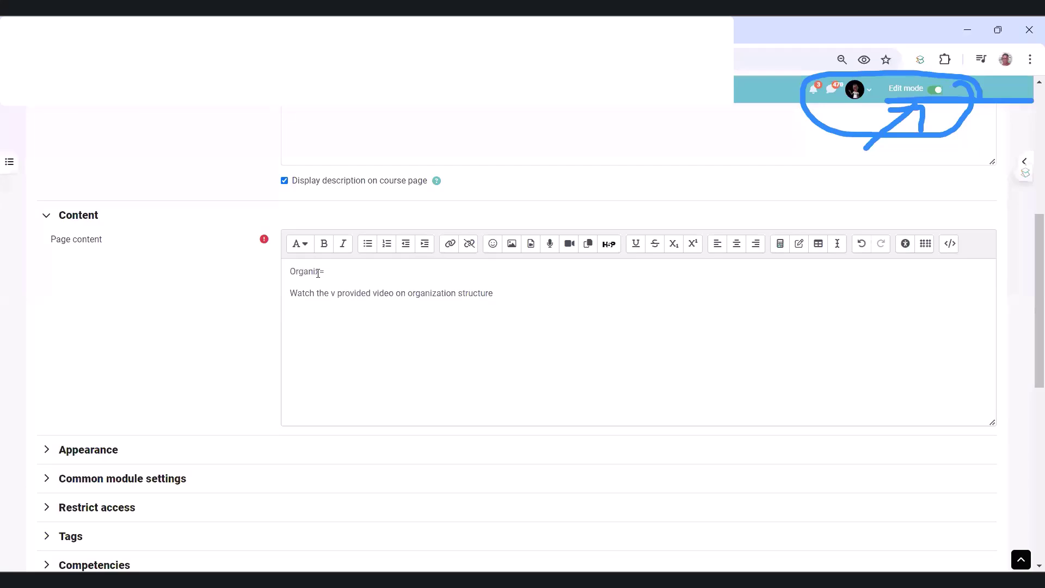
type("ational strucutre")
left_click_drag(410, 273, 289, 271)
left_click(299, 243)
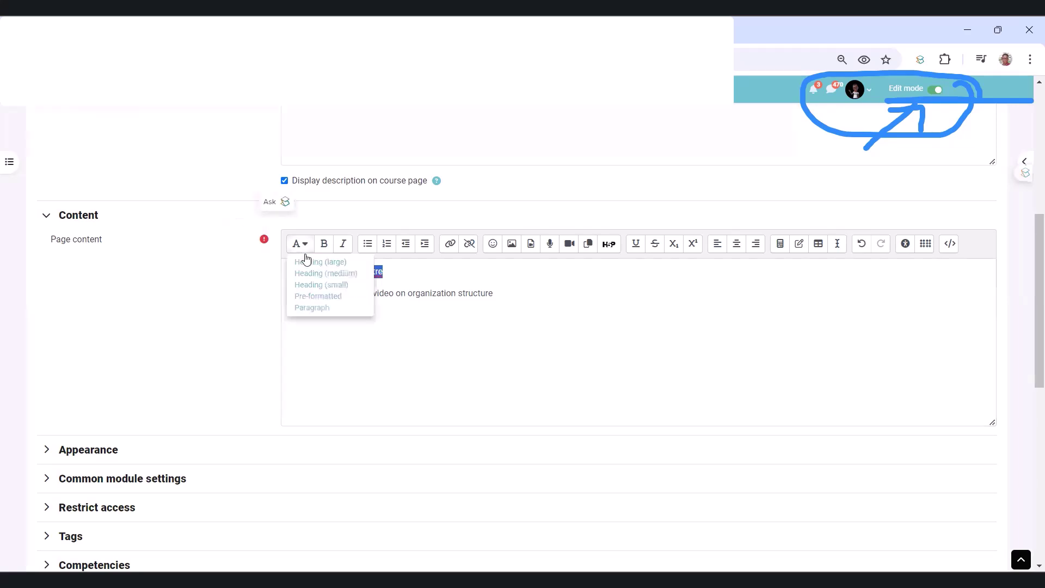
left_click(330, 285)
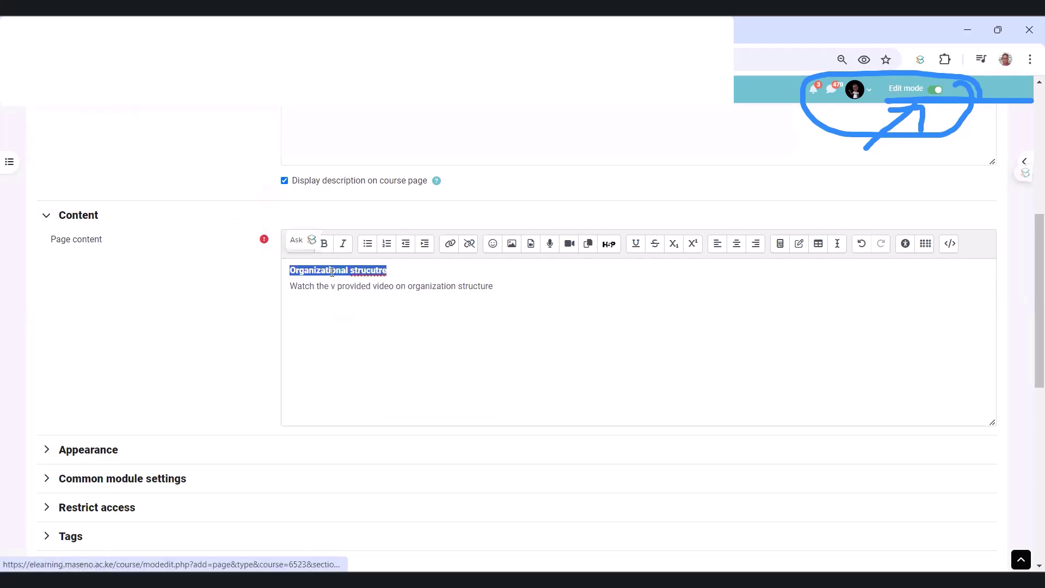
Step: Correct the heading's misspelled word to "structure" and add an empty line below the video instruction
left_click(375, 271)
right_click(361, 272)
left_click(417, 288)
left_click(544, 288)
key("Return")
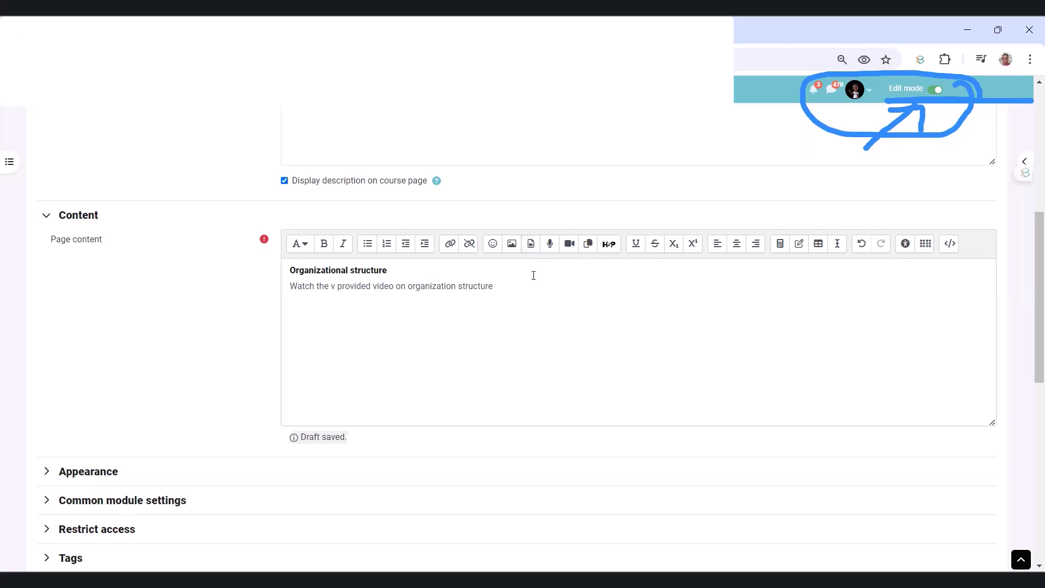
key("ctrl+plus")
key("ctrl+plus")
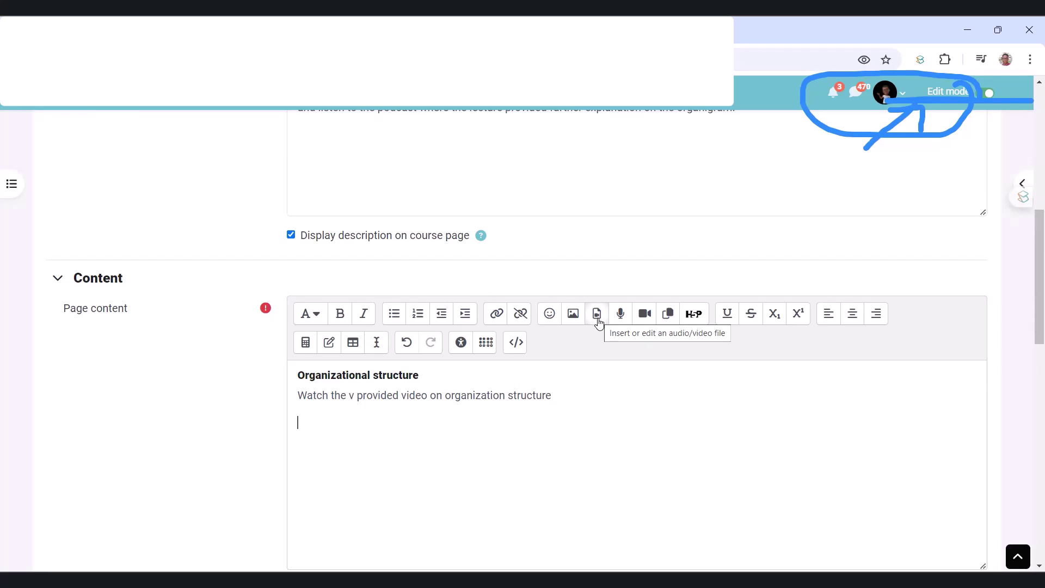
left_click(598, 321)
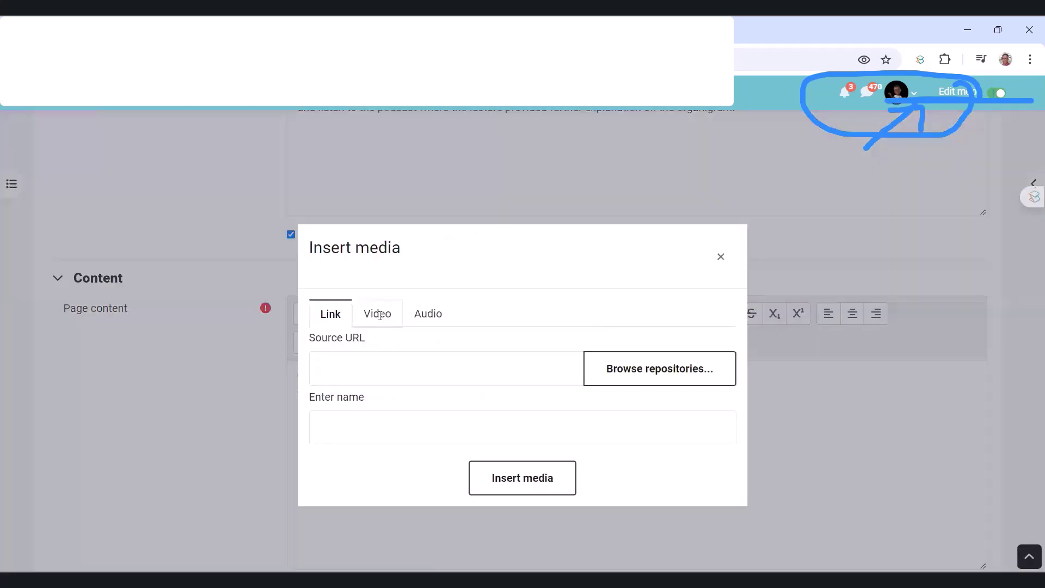
left_click(378, 316)
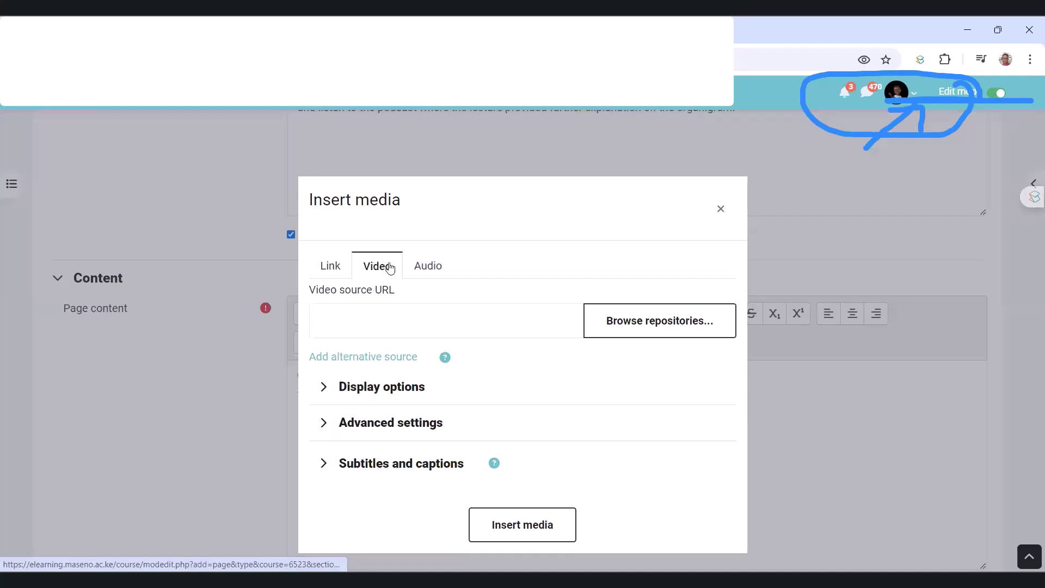
left_click(354, 330)
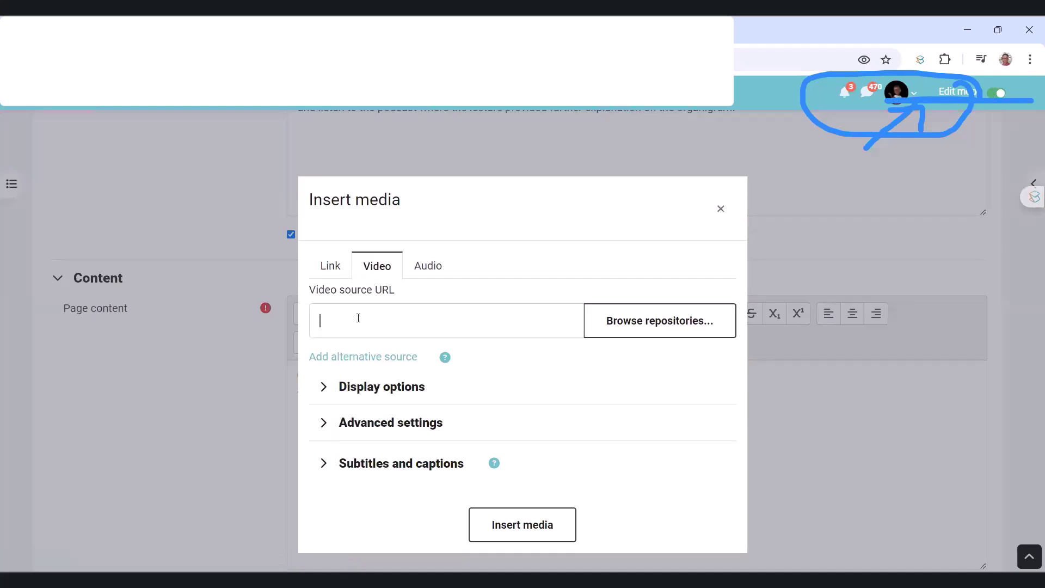
key("ctrl+v")
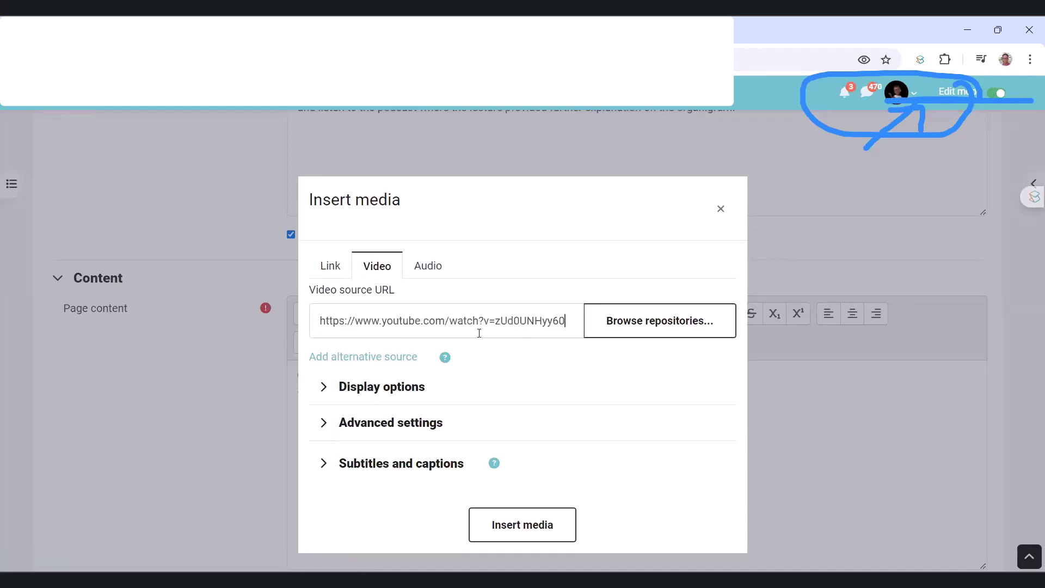
Step: Set the video's size to 600 x 500 in its display options
left_click(406, 390)
scroll(533, 398, "down", 2)
scroll(479, 401, "up", 2)
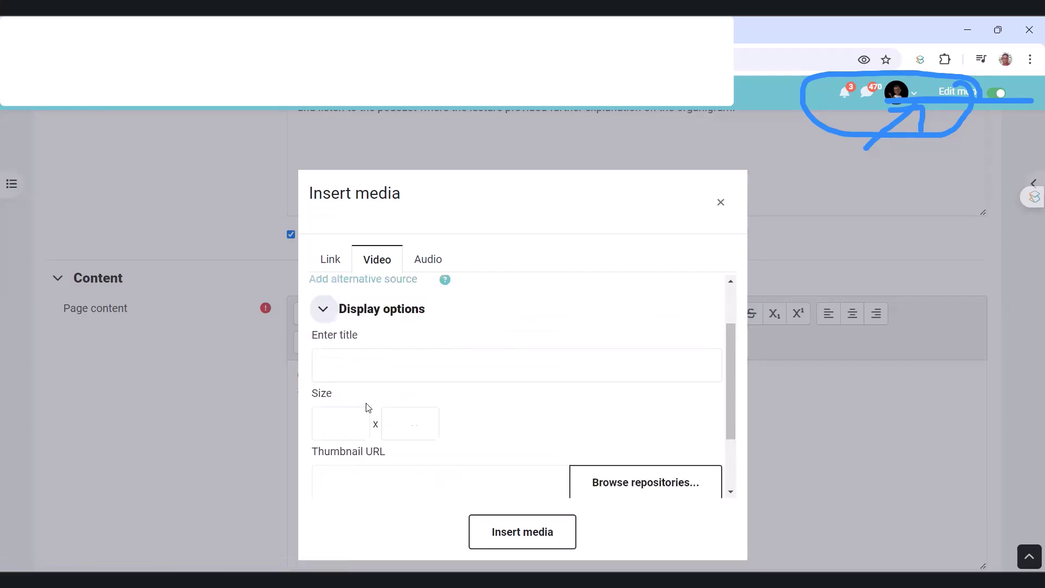
left_click(333, 427)
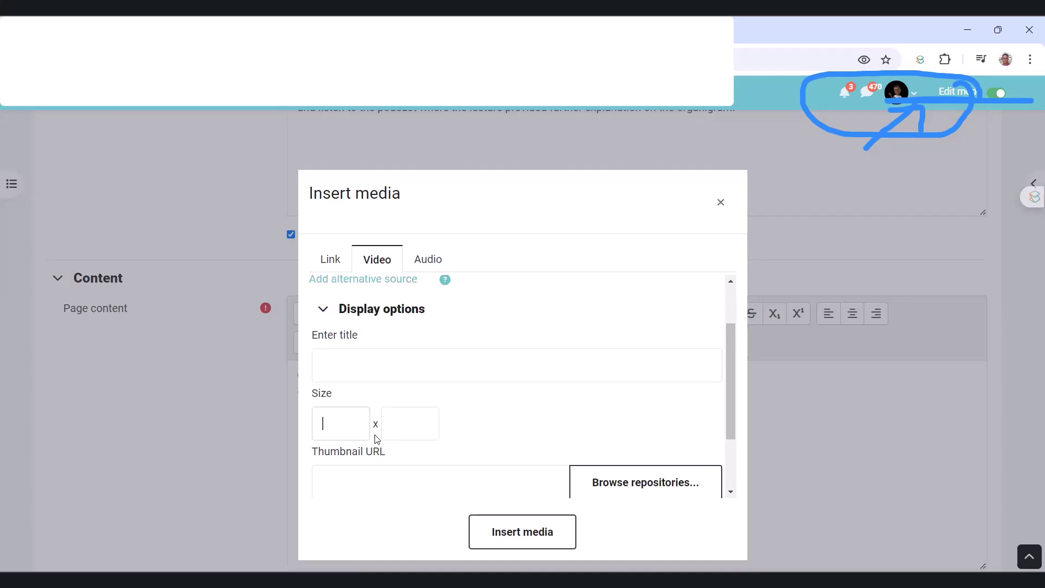
type("600")
left_click(408, 422)
type("500")
Step: Expand the video's advanced settings to check the playback options, and insert the video into the page content
scroll(542, 404, "down", 2)
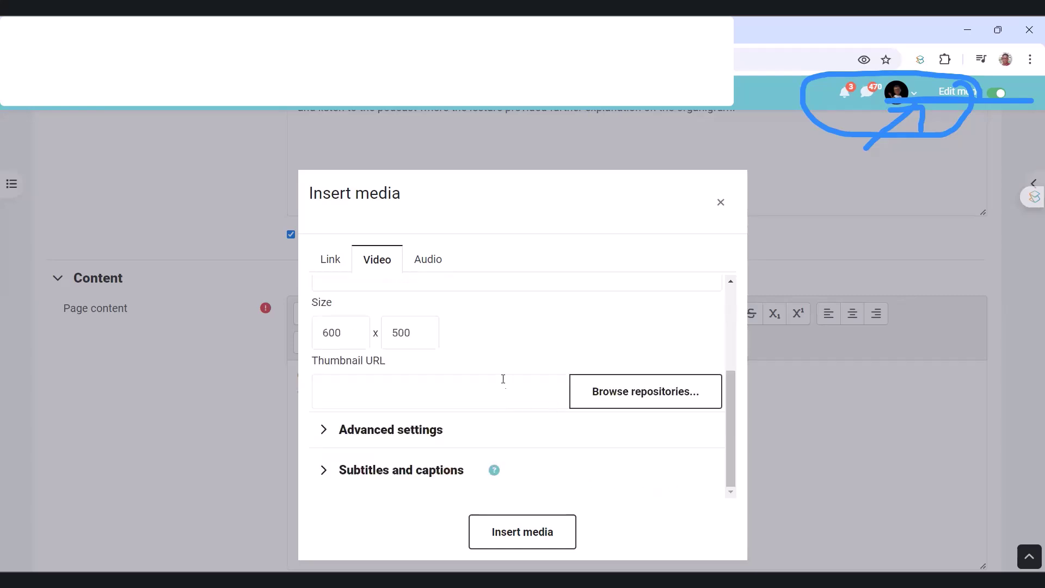
left_click(344, 430)
scroll(351, 403, "down", 1)
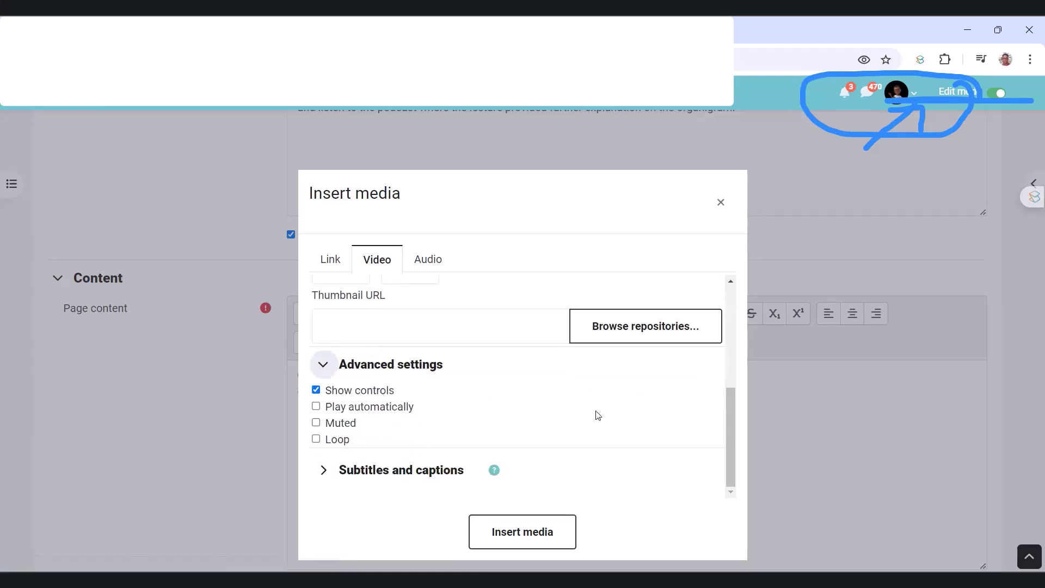
scroll(563, 188, "down", 2)
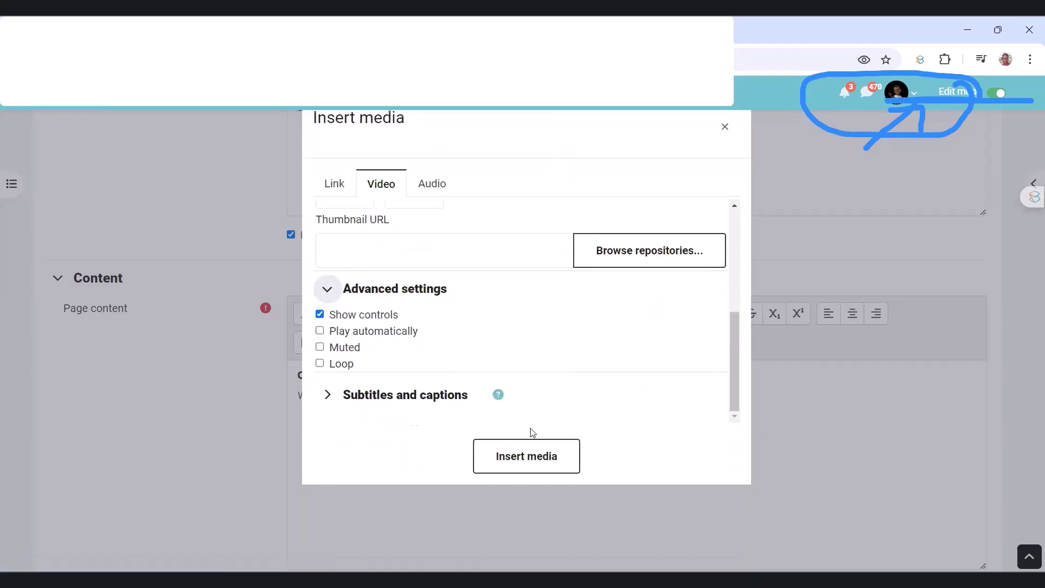
left_click(528, 455)
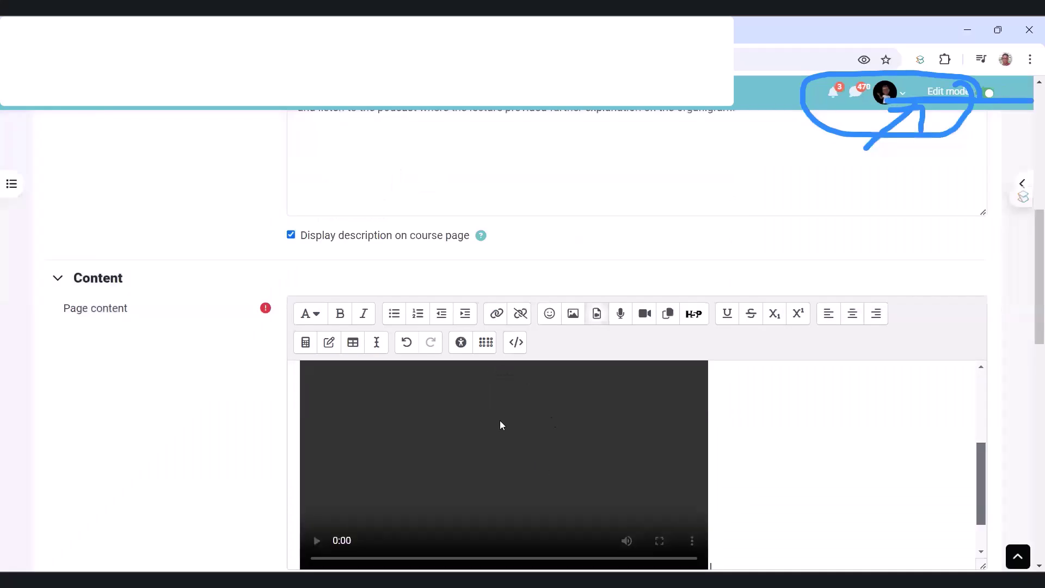
Step: Write "Organogram Diagram" on a new line below the inserted video in the page content
scroll(747, 444, "down", 3)
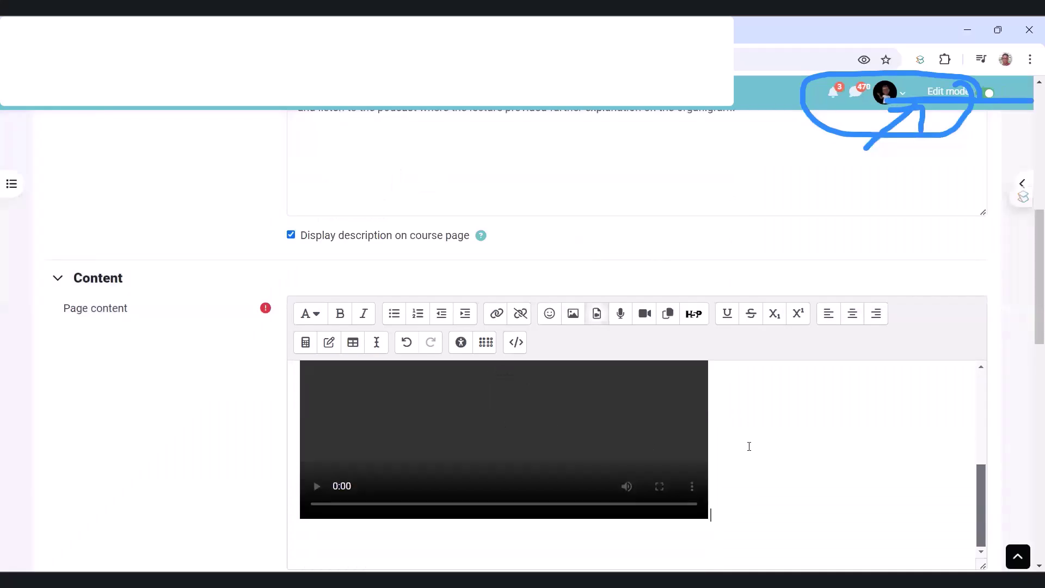
left_click(762, 413)
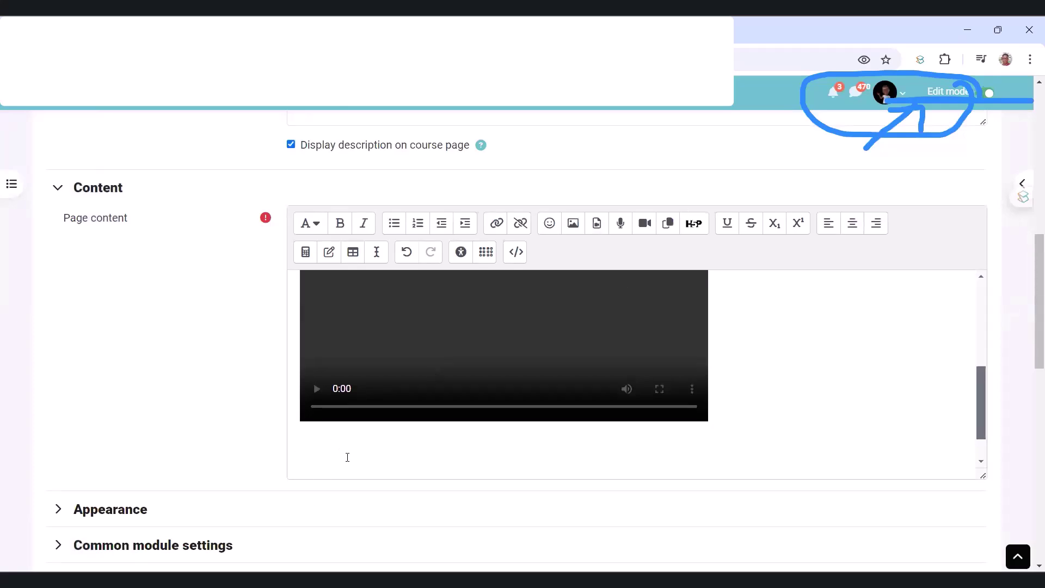
type("Organogram Diagram")
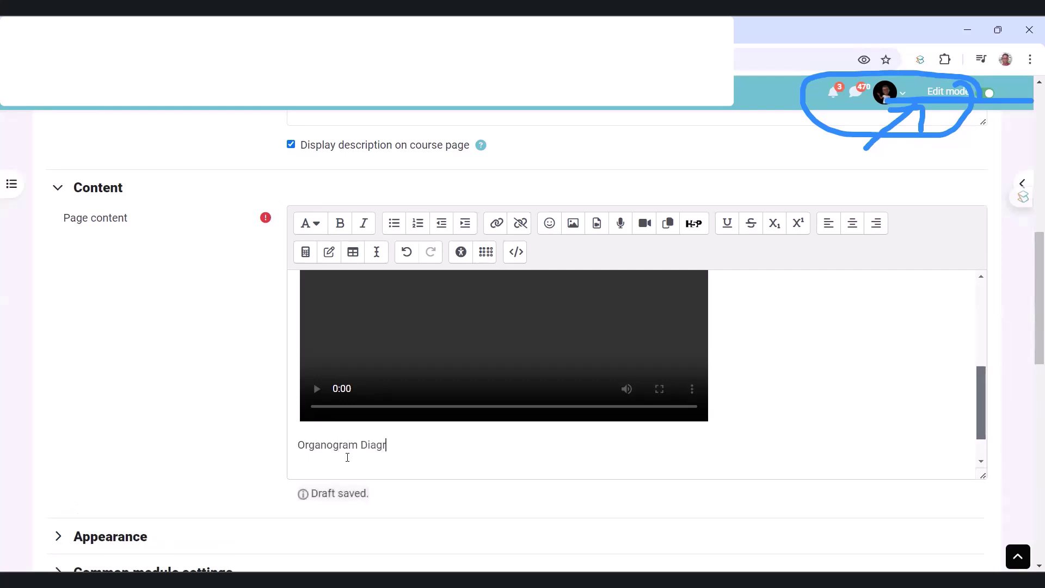
left_click_drag(424, 445, 272, 441)
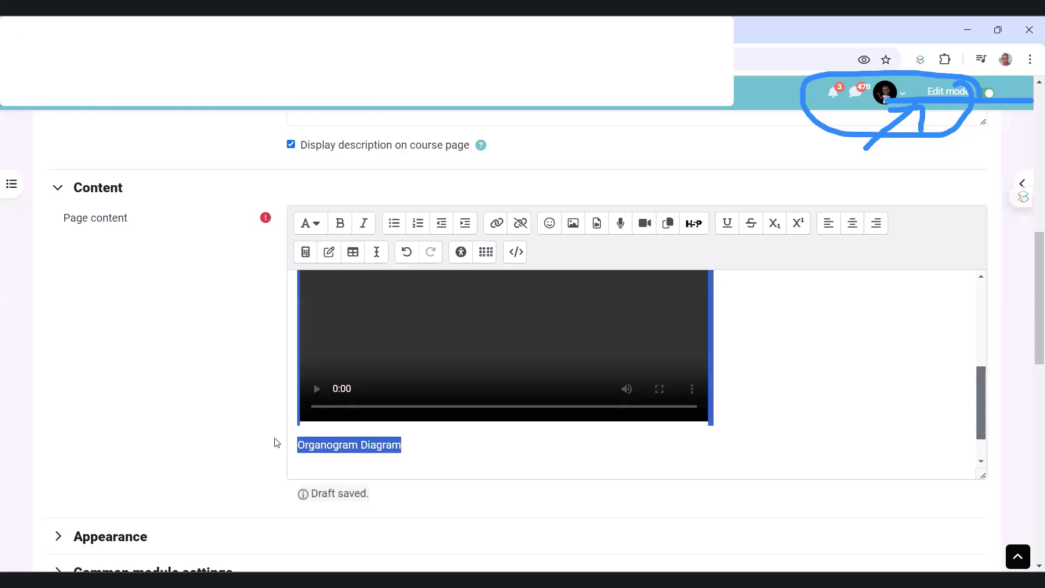
left_click(364, 450)
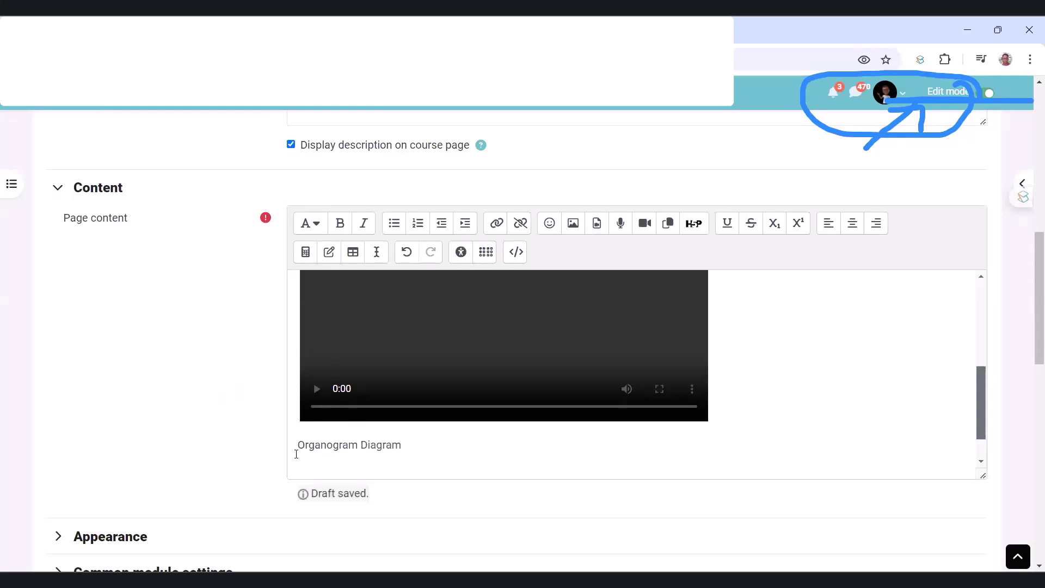
Step: Format the "Organogram Diagram" line below the video as a large heading and add a new line under it
triple_click(296, 454)
left_click(310, 223)
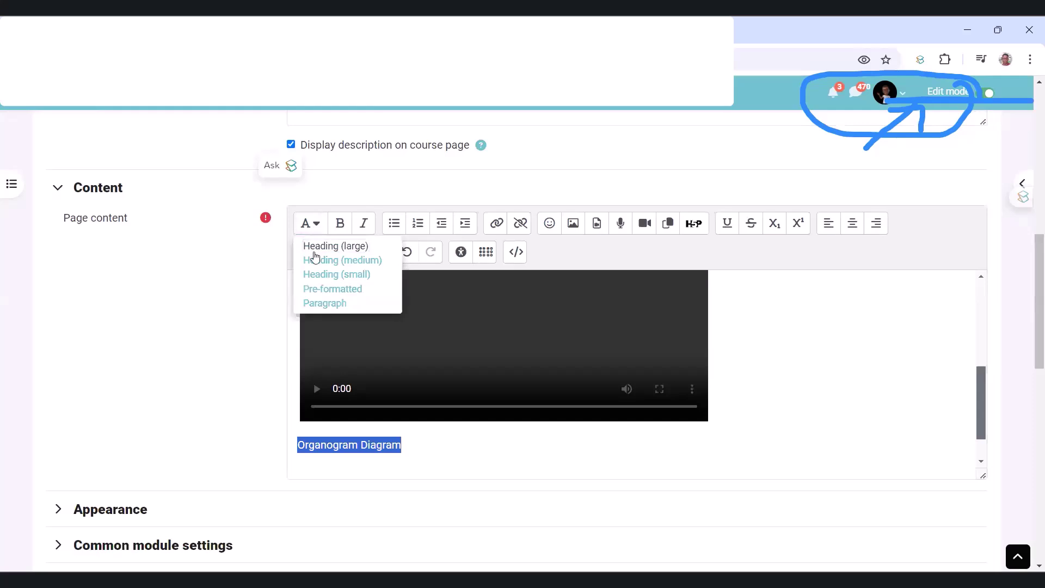
left_click(314, 248)
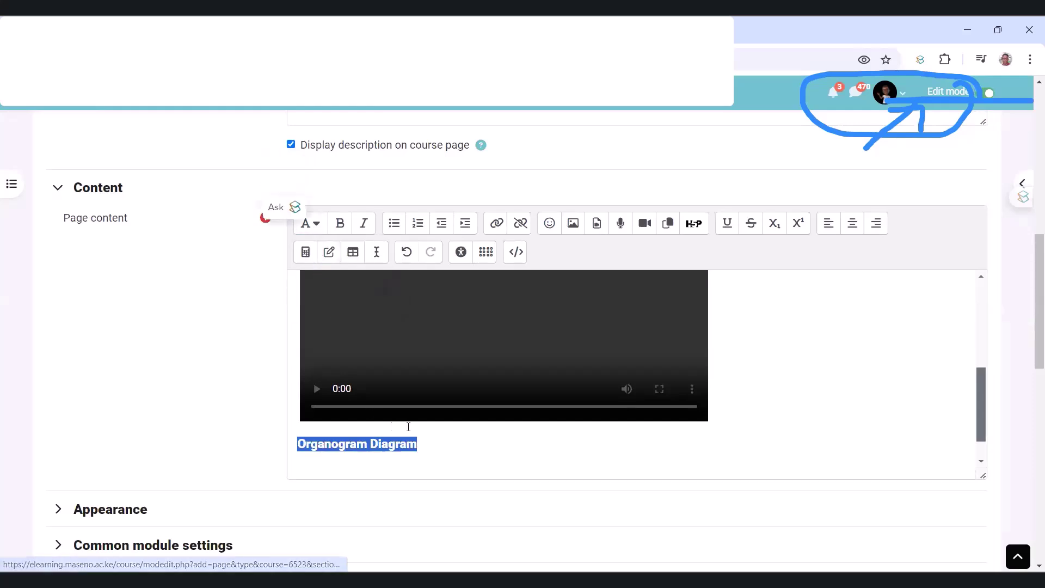
left_click(436, 443)
key("Return")
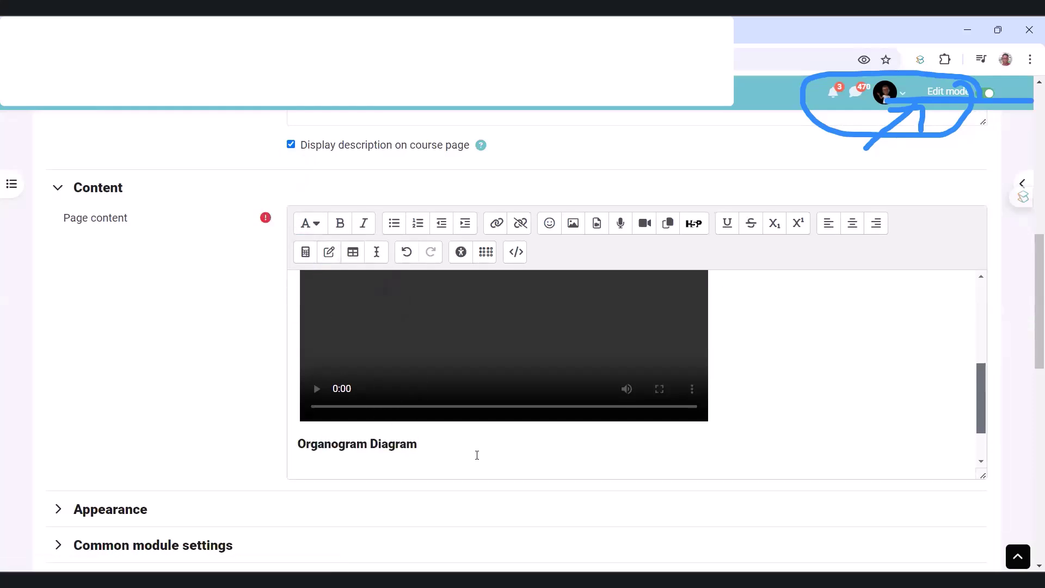
Step: Enlarge the page content editor downwards to make room below the "Organogram Diagram" heading
scroll(947, 455, "down", 1)
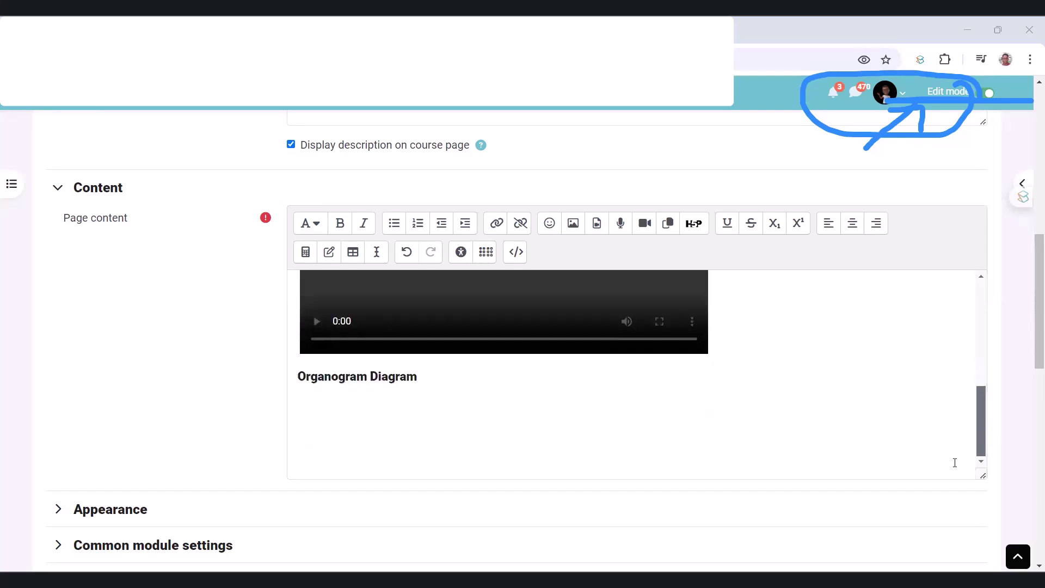
scroll(572, 482, "down", 3)
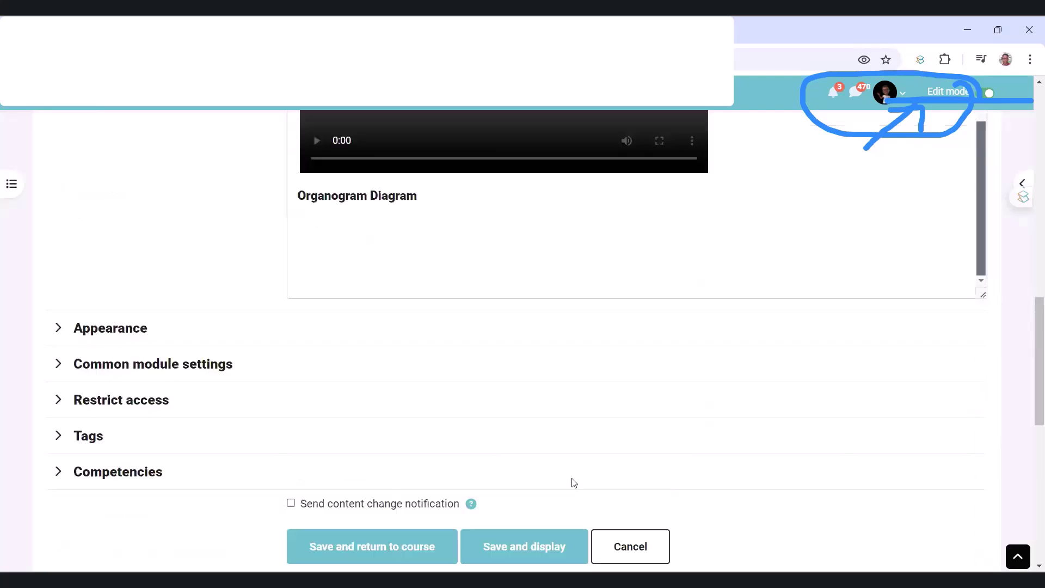
left_click_drag(982, 294, 983, 412)
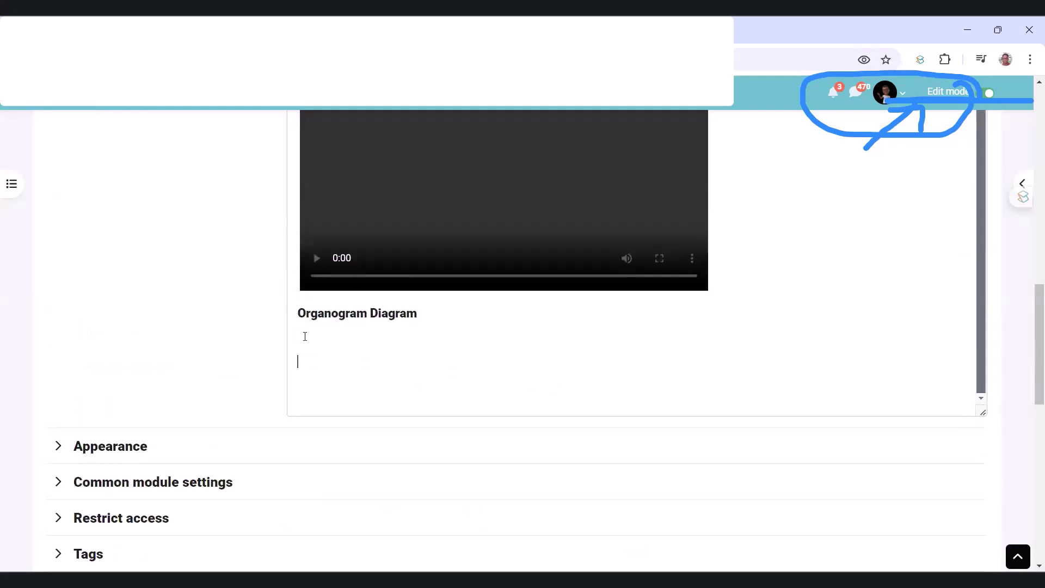
Step: Search Google for "image: organogram" in another browser tab and show only the image results
key("ctrl+Tab")
key("ctrl+Tab")
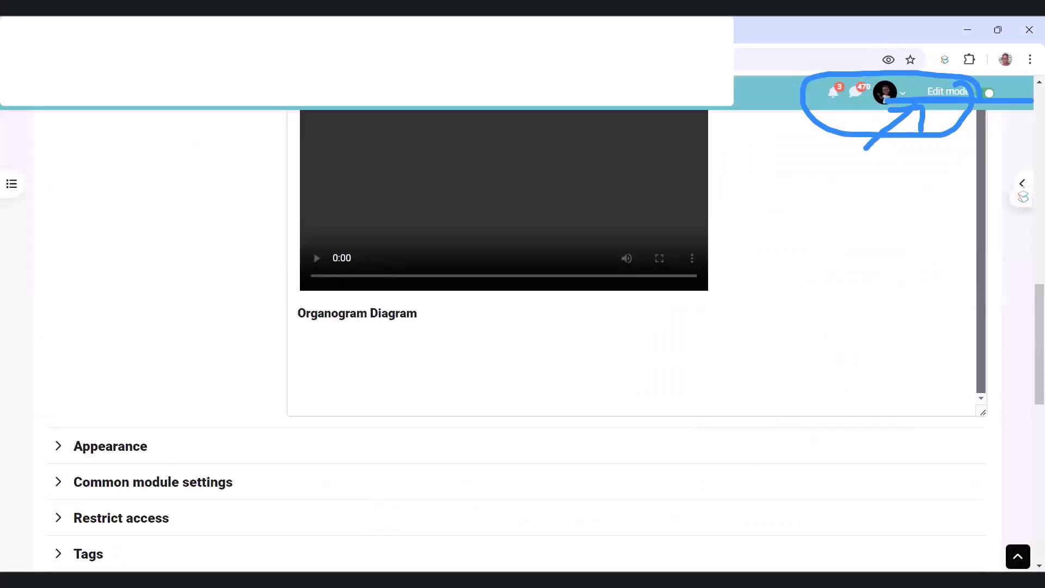
key("ctrl+Tab")
left_click(368, 285)
type("i")
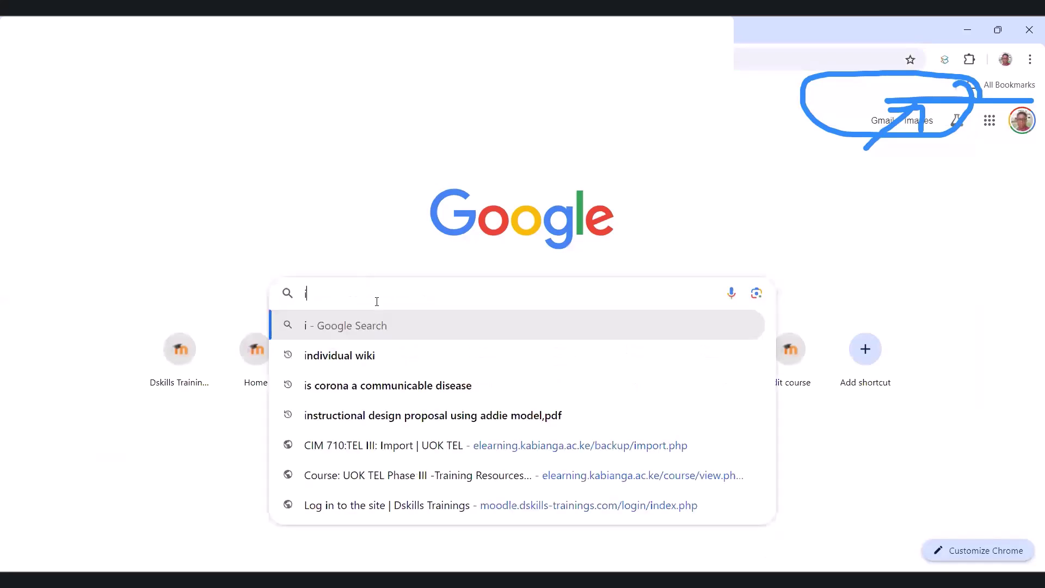
type("mage: or")
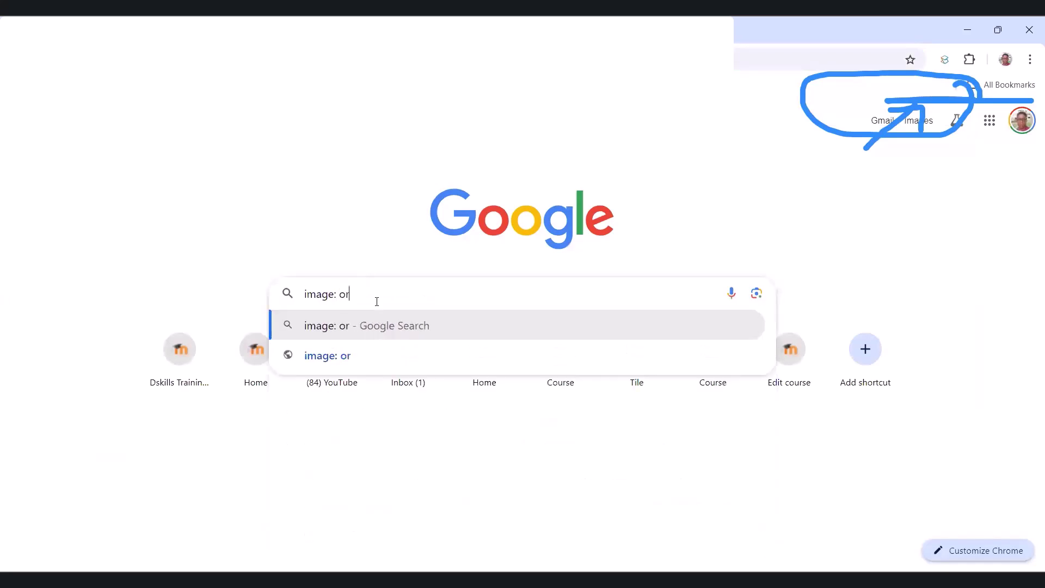
type("ganogram")
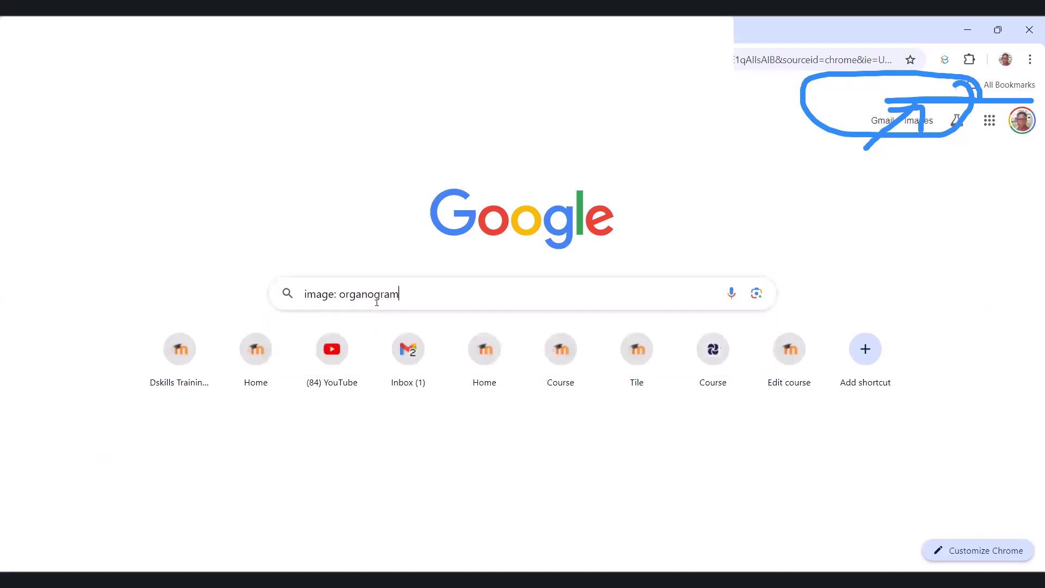
key("Return")
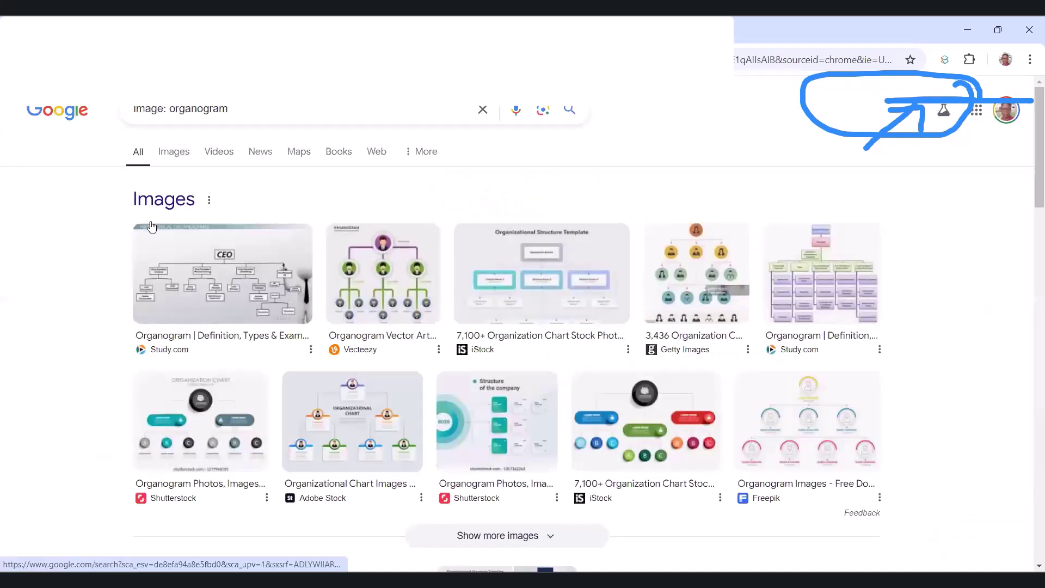
left_click(178, 155)
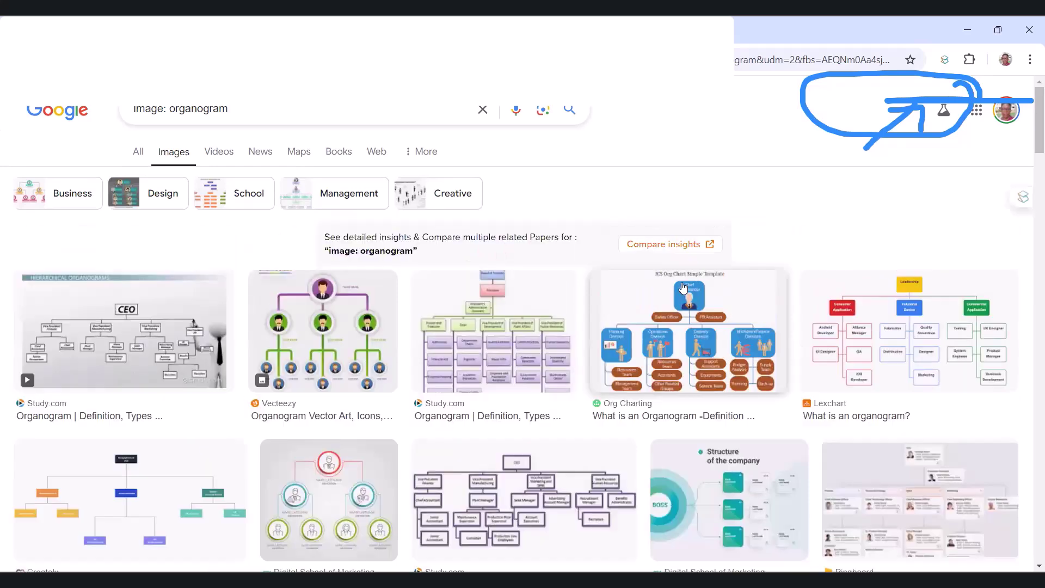
Step: Save the Org Charting "ICS Org Chart Simple Template" image to the Downloads folder as a PNG named ognanogram
right_click(677, 313)
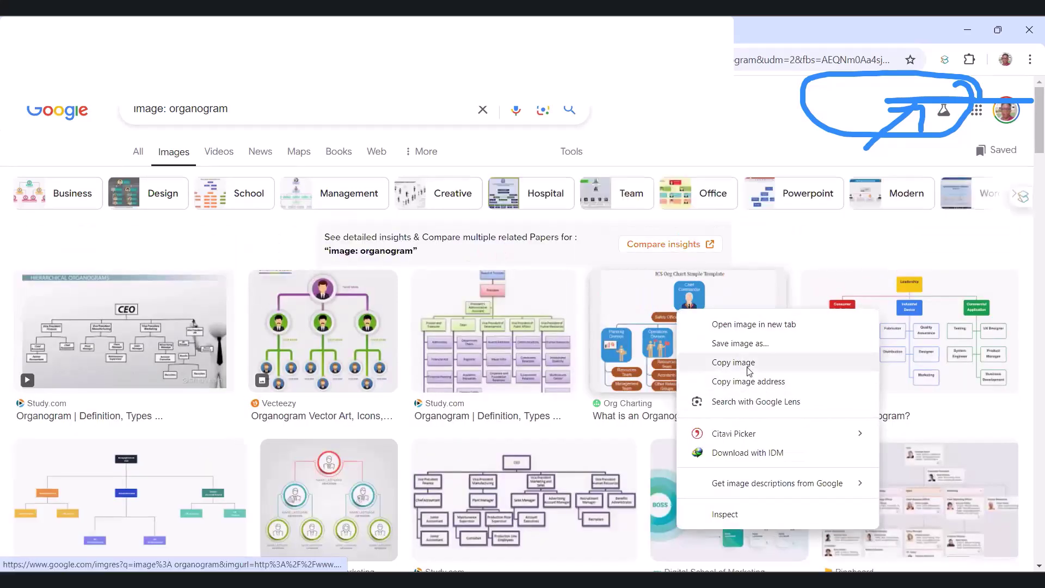
left_click(729, 343)
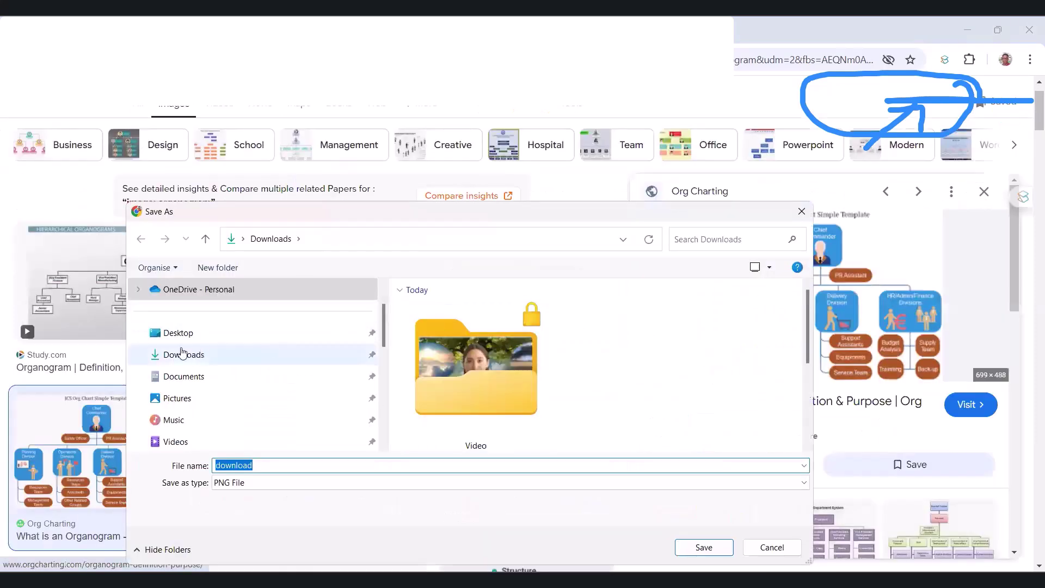
left_click(177, 351)
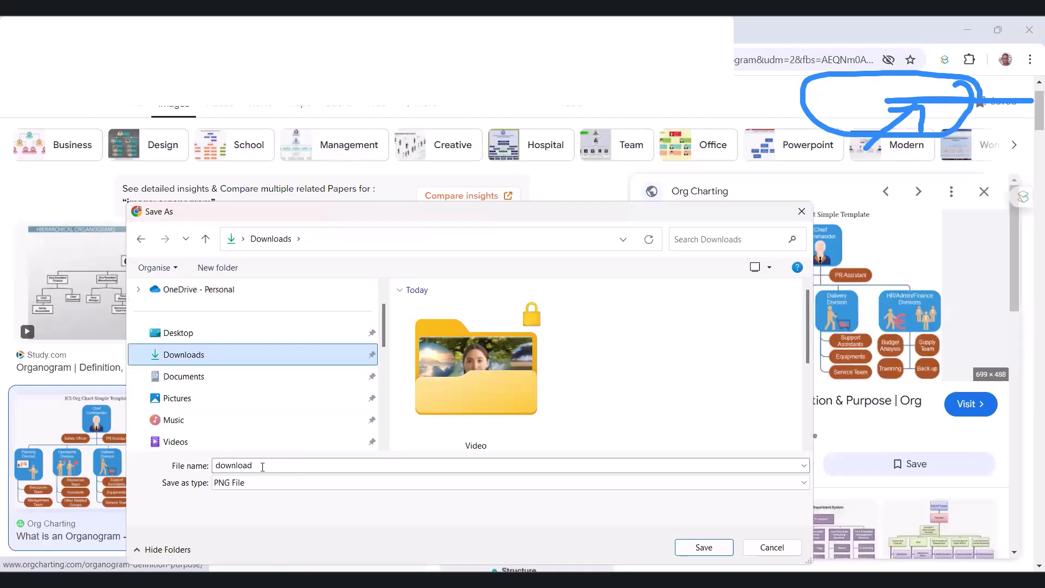
left_click(263, 467)
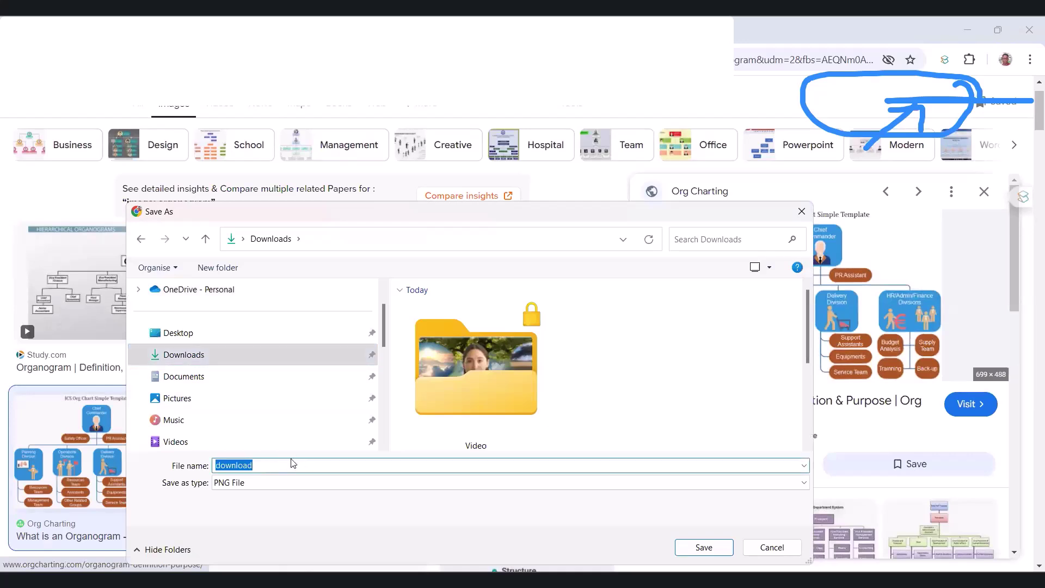
type("ognanogram")
left_click_drag(456, 215, 430, 108)
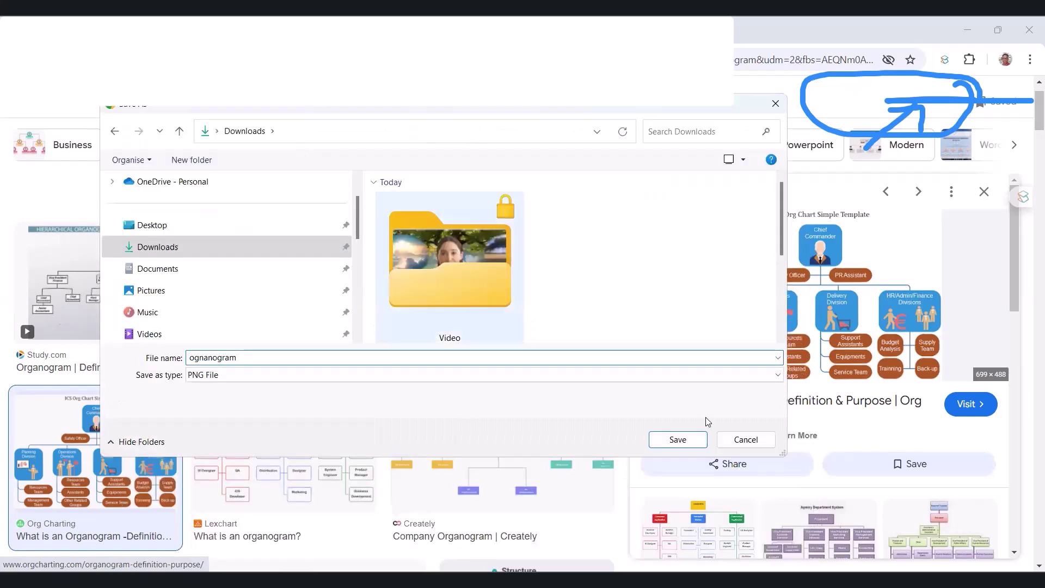
left_click(678, 440)
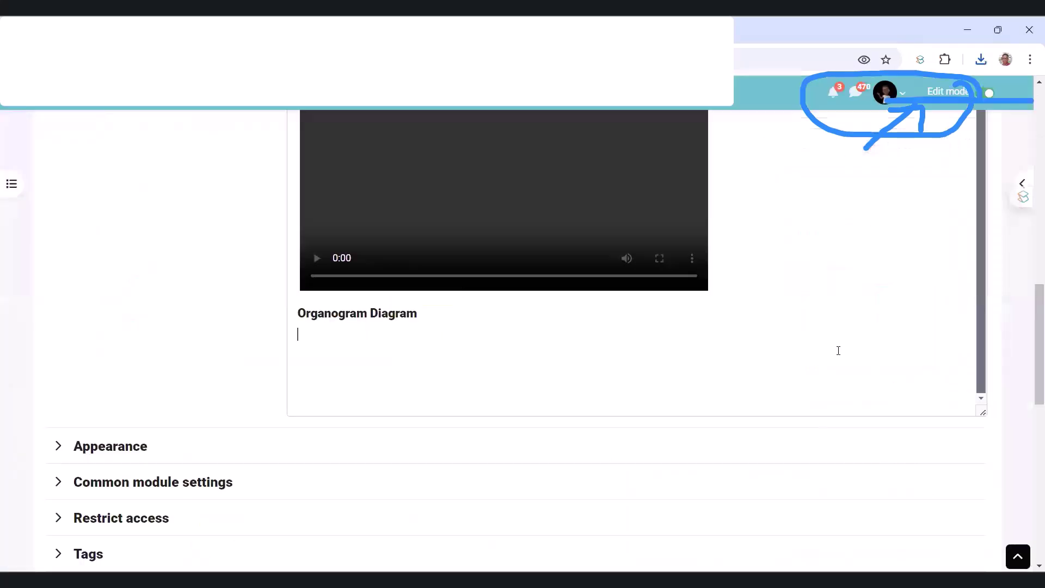
Step: Return to the Moodle page content and upload ognanogram.png from Downloads as an image below the "Organogram Diagram" heading
scroll(194, 299, "up", 3)
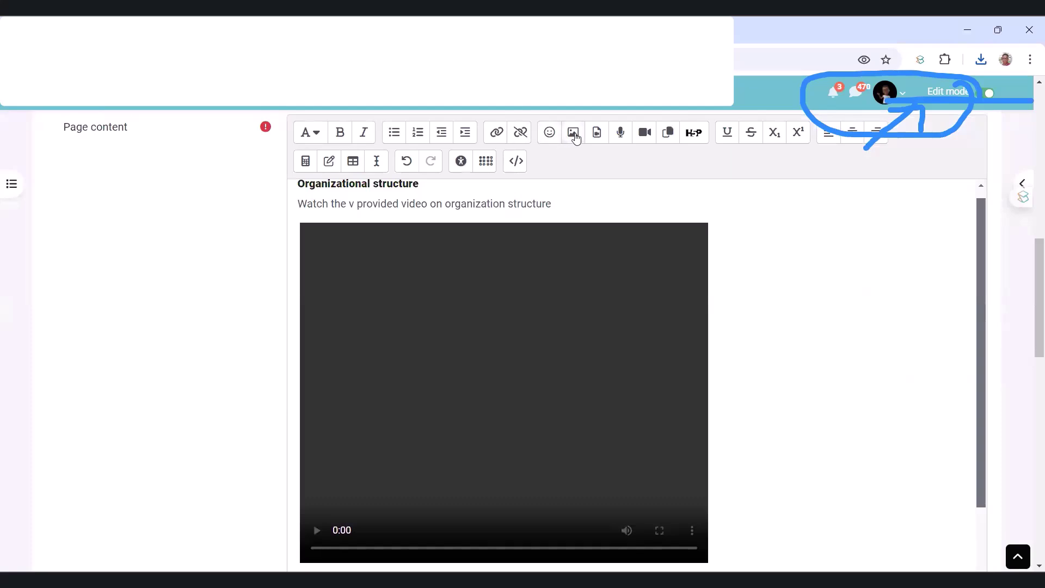
scroll(968, 276, "up", 2)
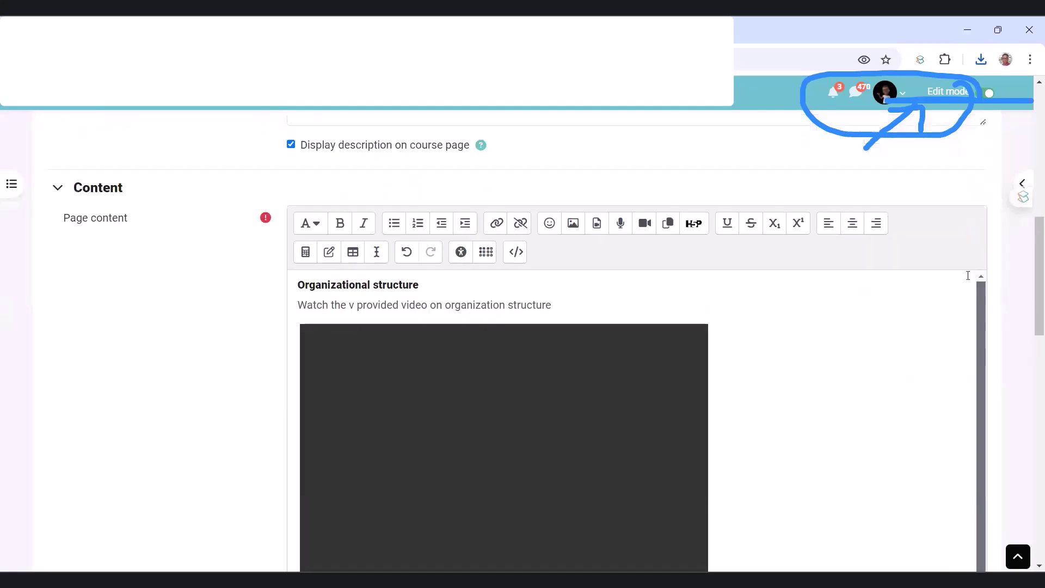
left_click(574, 224)
left_click(568, 274)
left_click(346, 284)
left_click(429, 301)
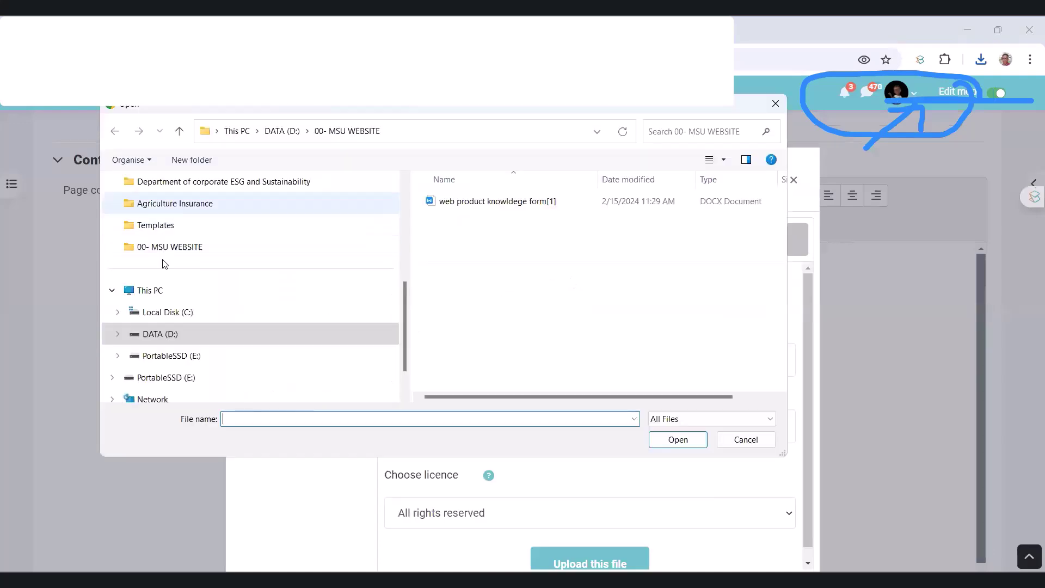
scroll(186, 341, "up", 2)
scroll(186, 336, "up", 2)
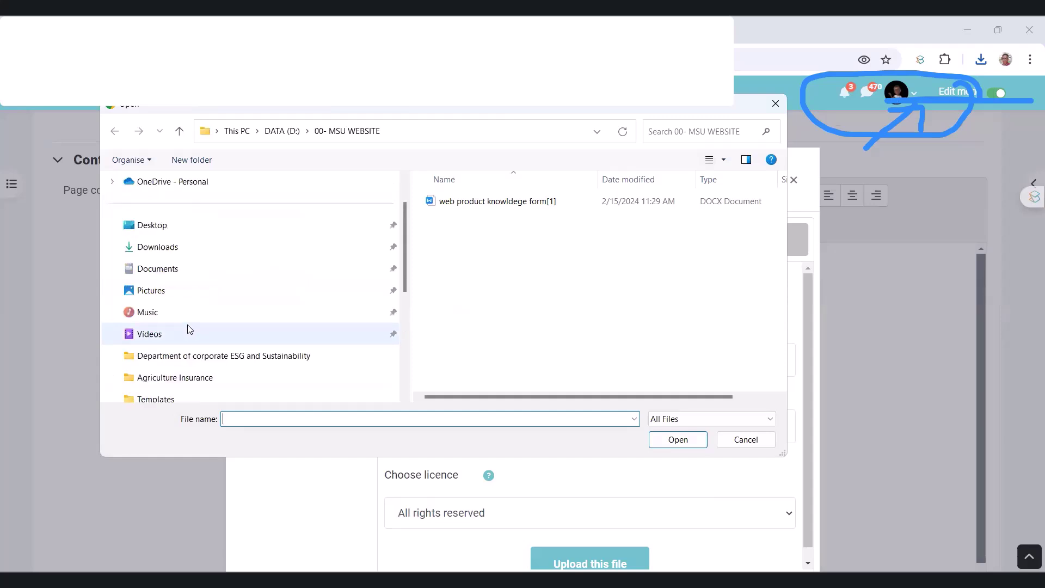
left_click(173, 245)
double_click(482, 313)
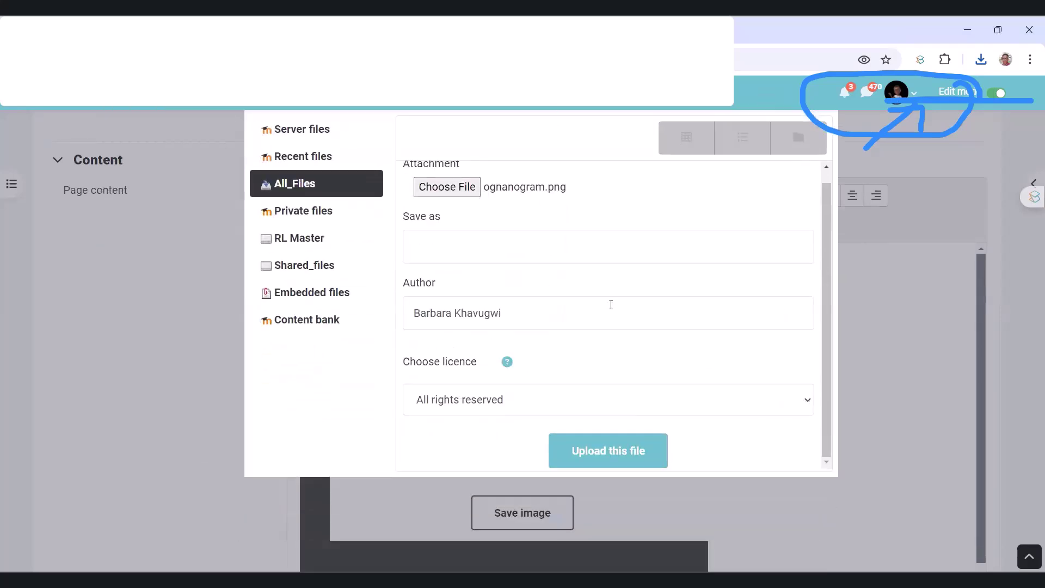
left_click(609, 449)
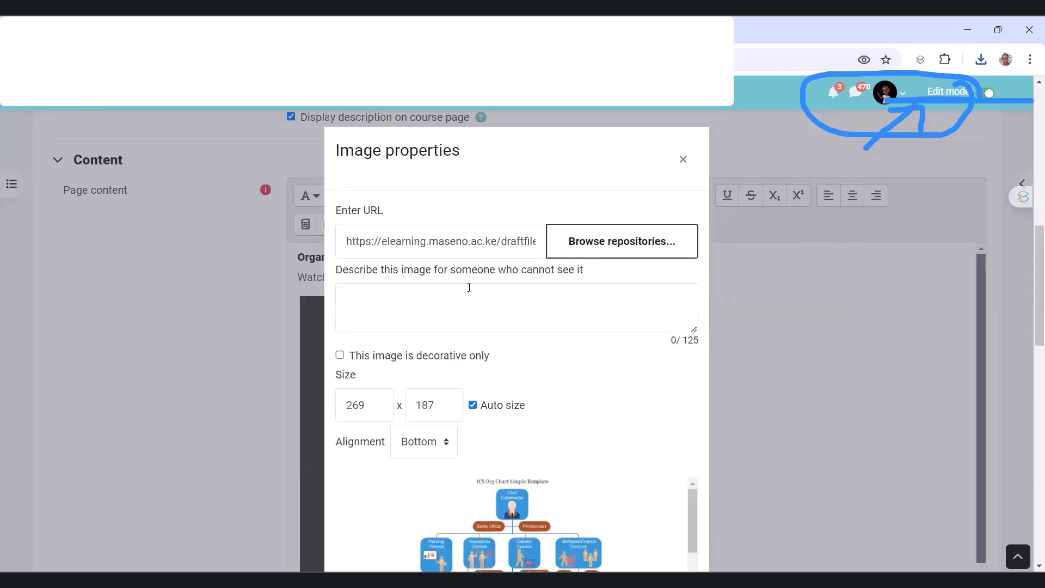
Step: Enter "Organogram" as the image's description for someone who cannot see it
left_click(357, 317)
type("Organigram")
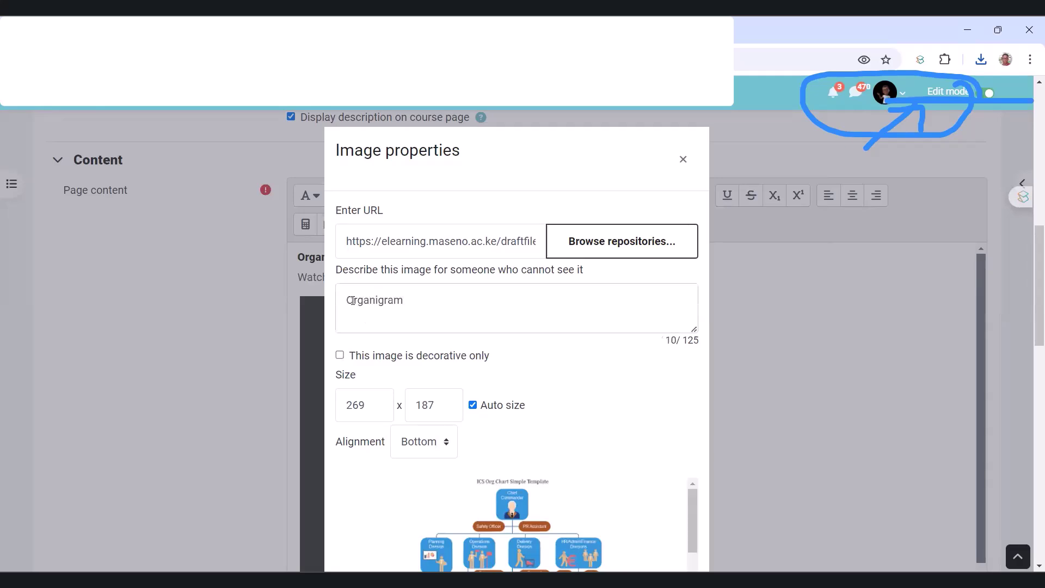
left_click(383, 307)
key("BackSpace")
type("o")
Step: Set the image width to 500 with automatic sizing kept on, and insert the image into the page content
scroll(504, 367, "down", 3)
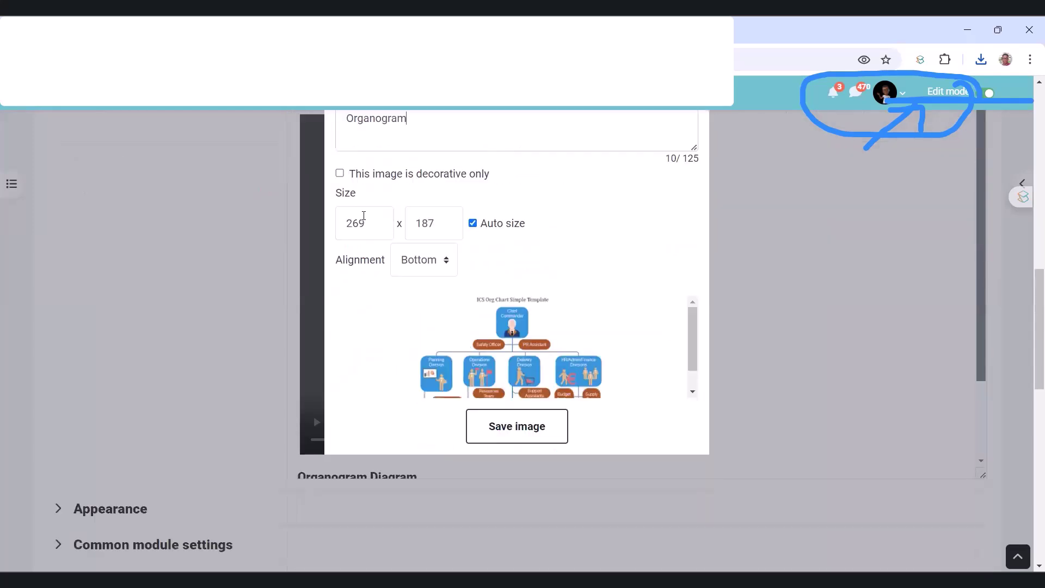
left_click_drag(374, 218, 317, 232)
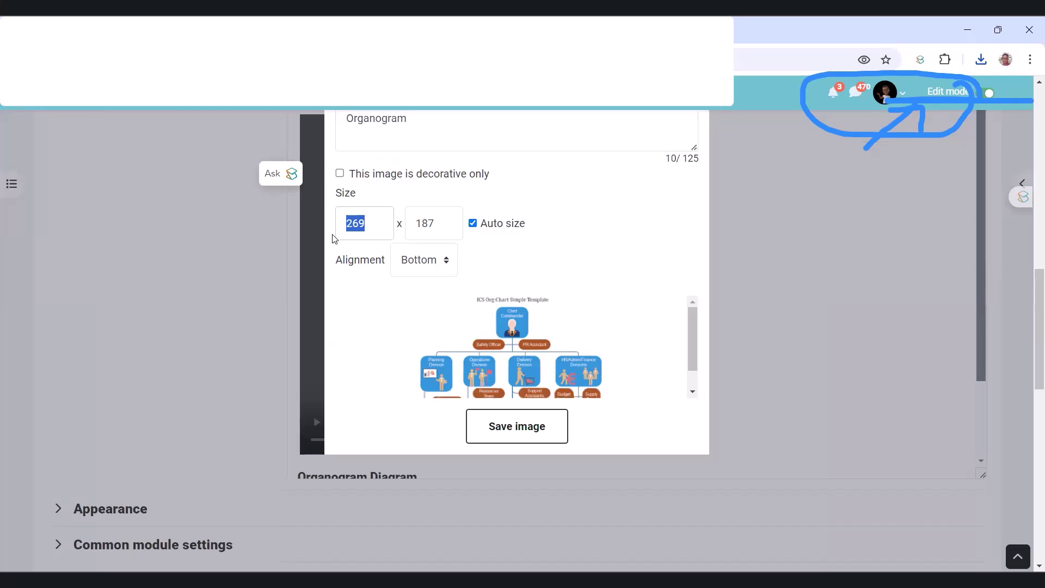
type("500")
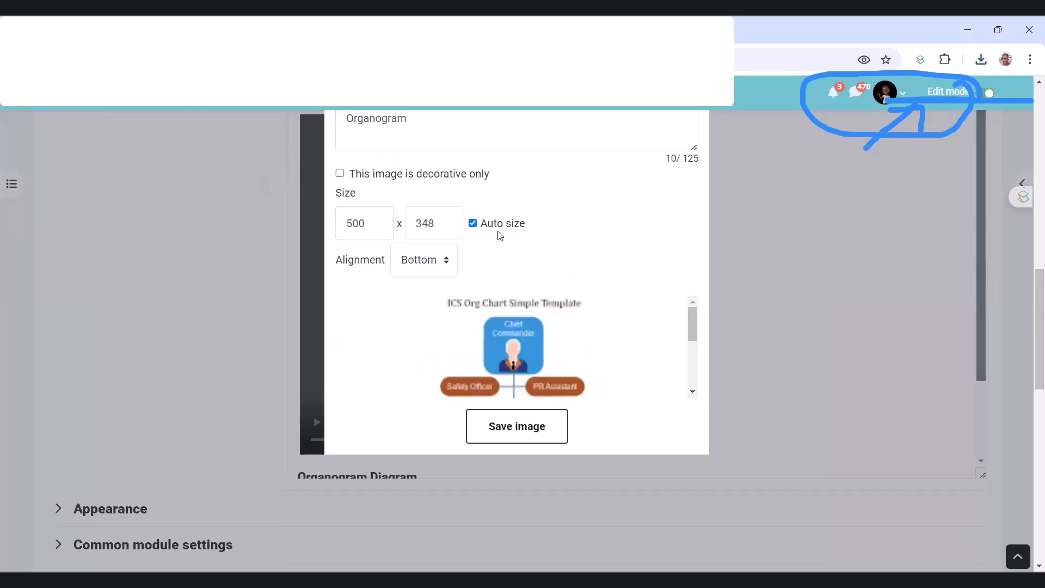
scroll(574, 303, "down", 5)
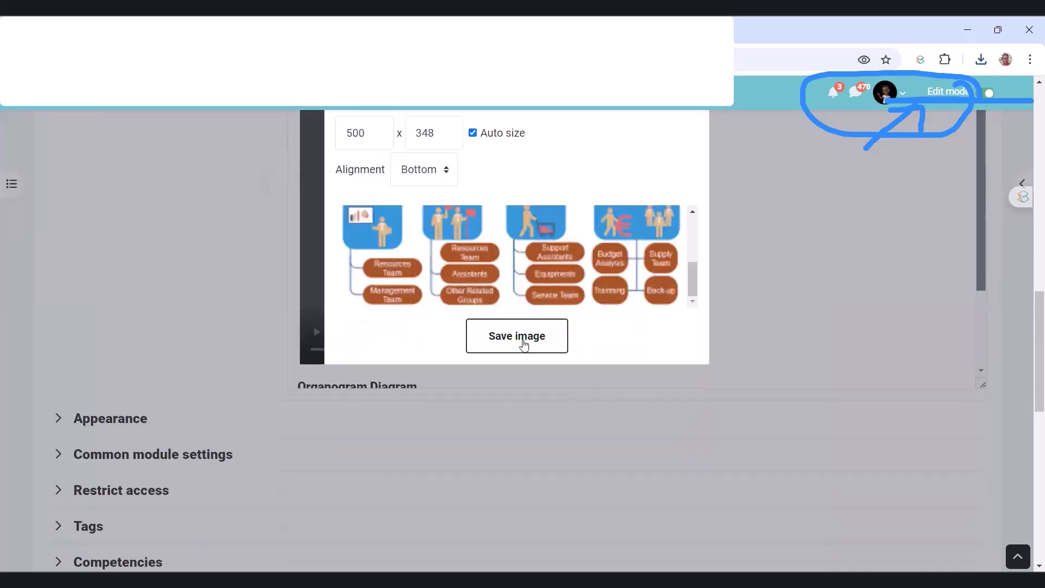
left_click(524, 343)
scroll(664, 355, "down", 6)
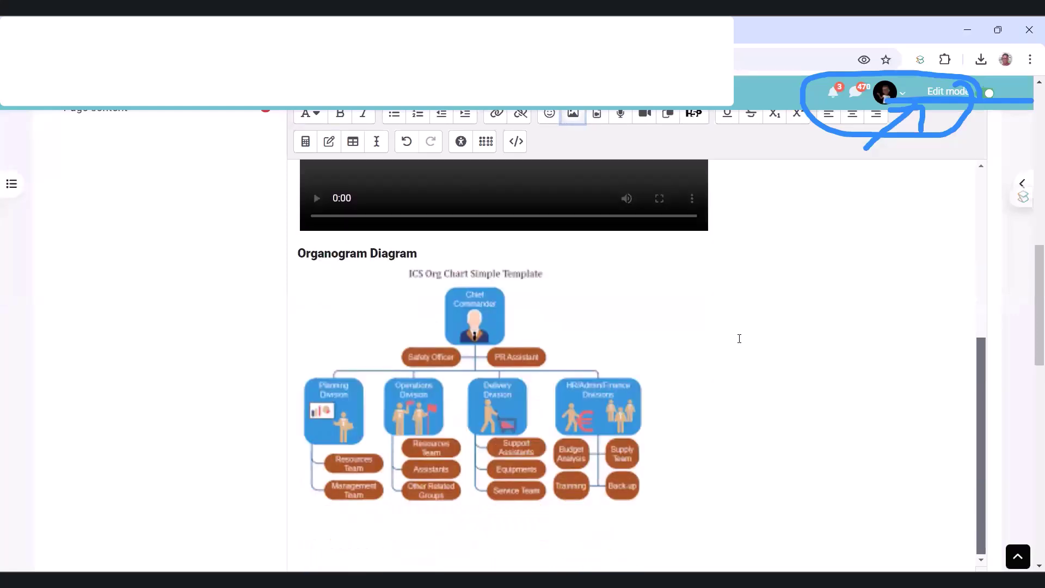
scroll(635, 343, "up", 6)
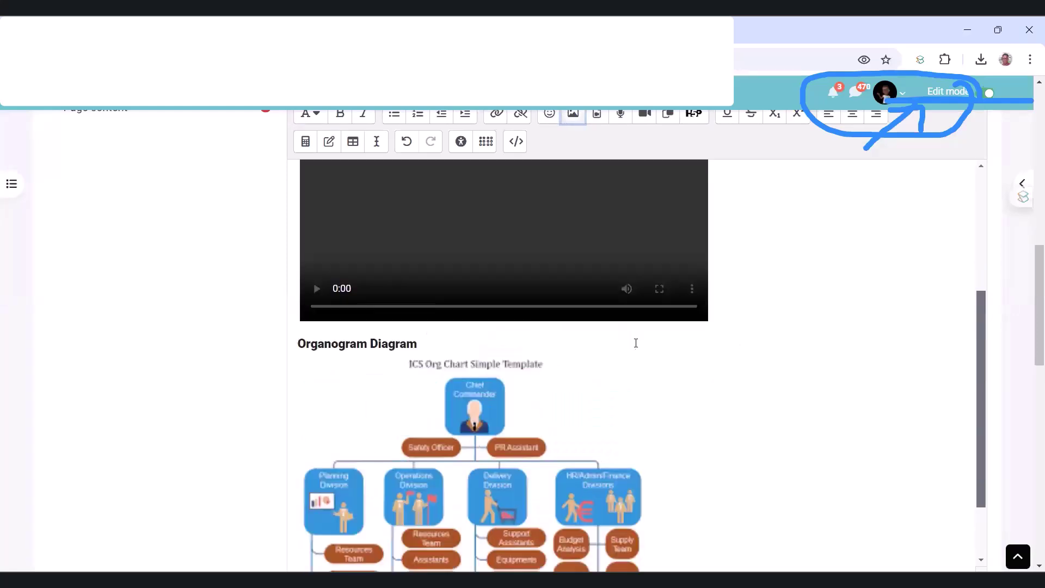
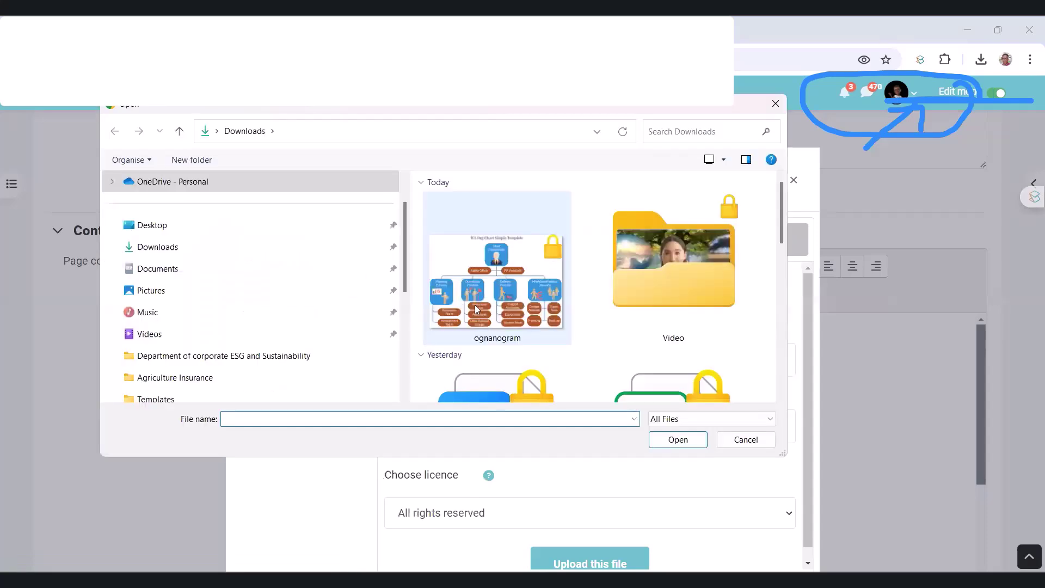
Step: Try to upload the "Dealing With Ungodly Patterns" MP4 from the PortableSSD (E:) drive as the audio source for the page content
scroll(422, 311, "down", 5)
scroll(581, 316, "down", 3)
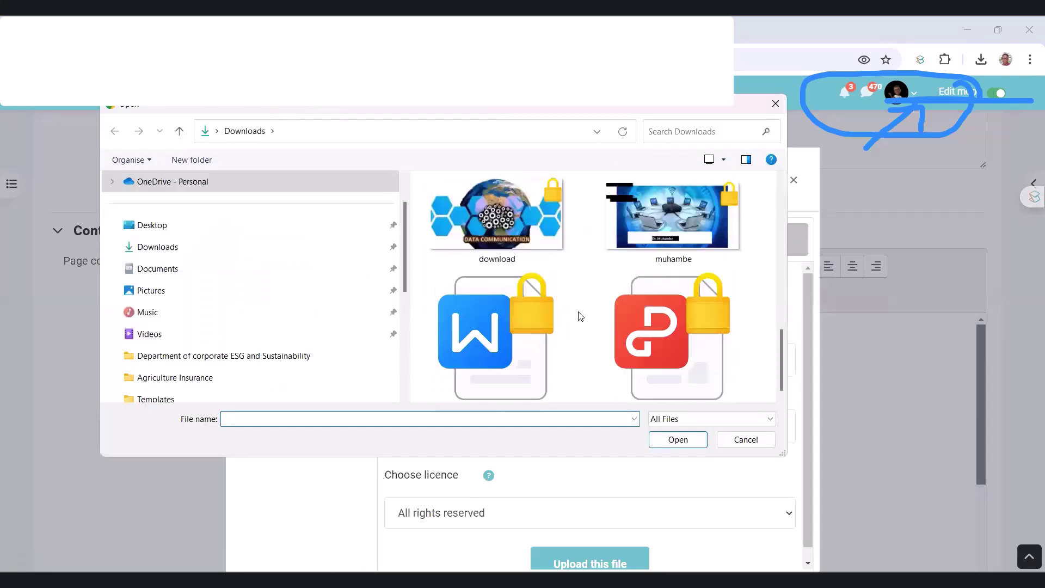
scroll(580, 315, "down", 3)
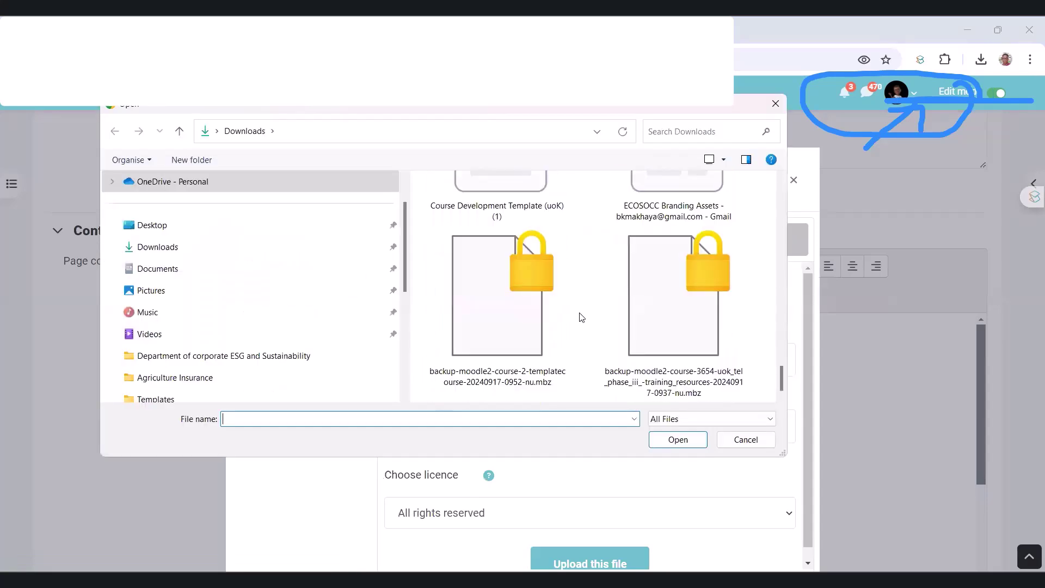
scroll(322, 338, "down", 4)
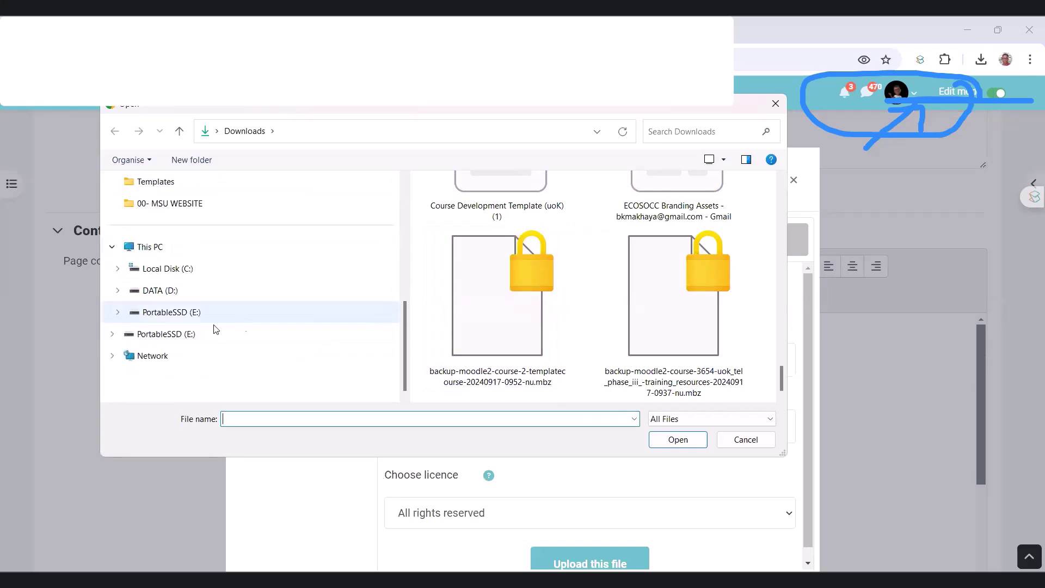
left_click(185, 334)
scroll(651, 271, "down", 5)
scroll(651, 271, "down", 15)
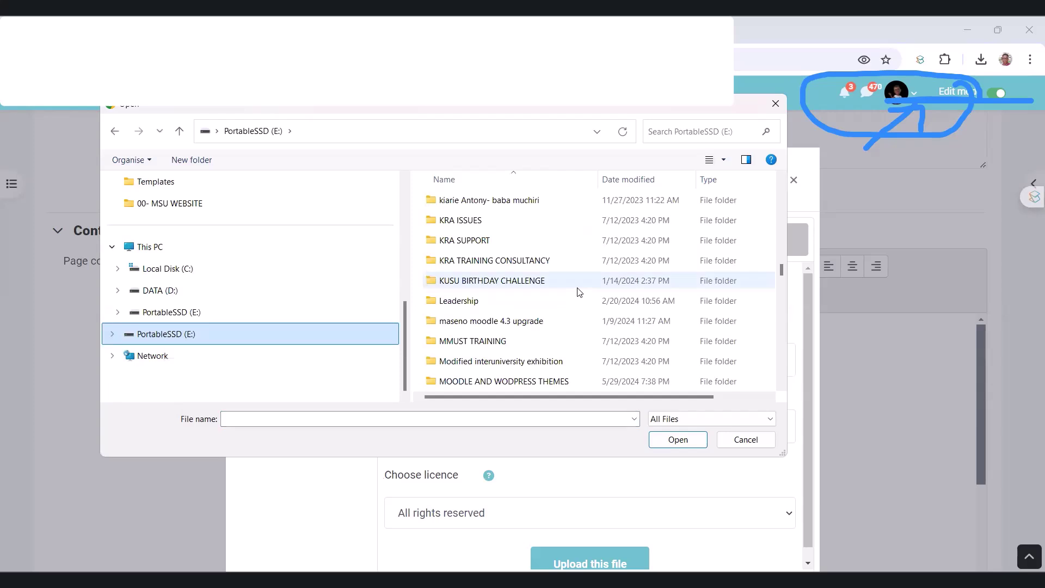
scroll(578, 292, "down", 1)
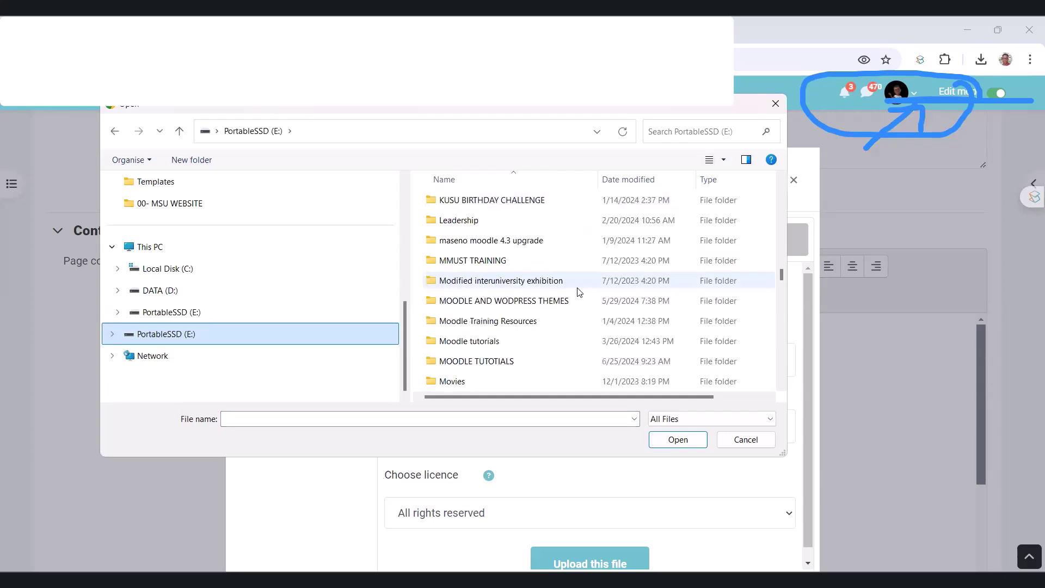
scroll(579, 292, "down", 4)
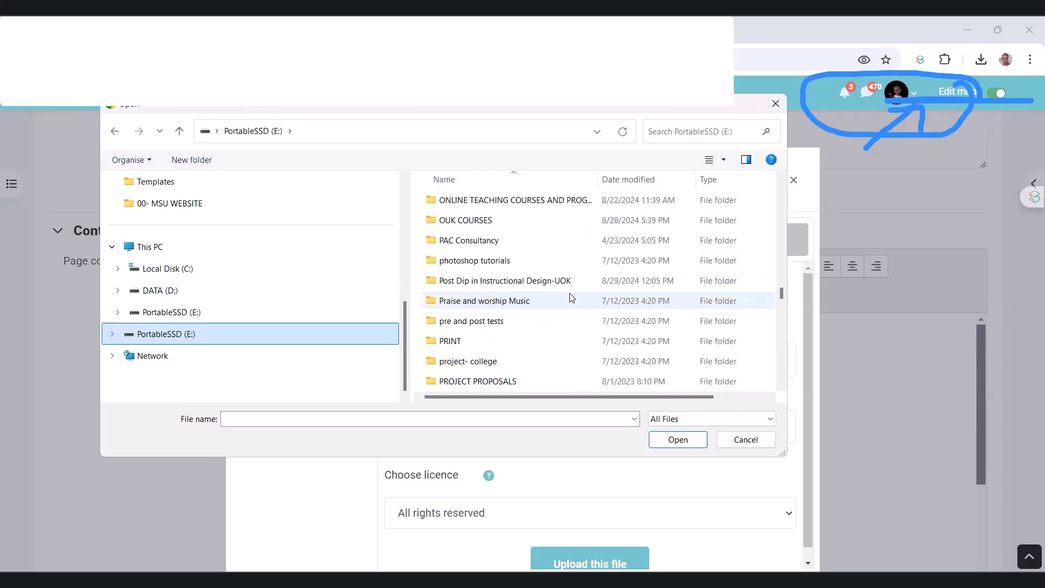
scroll(571, 296, "down", 10)
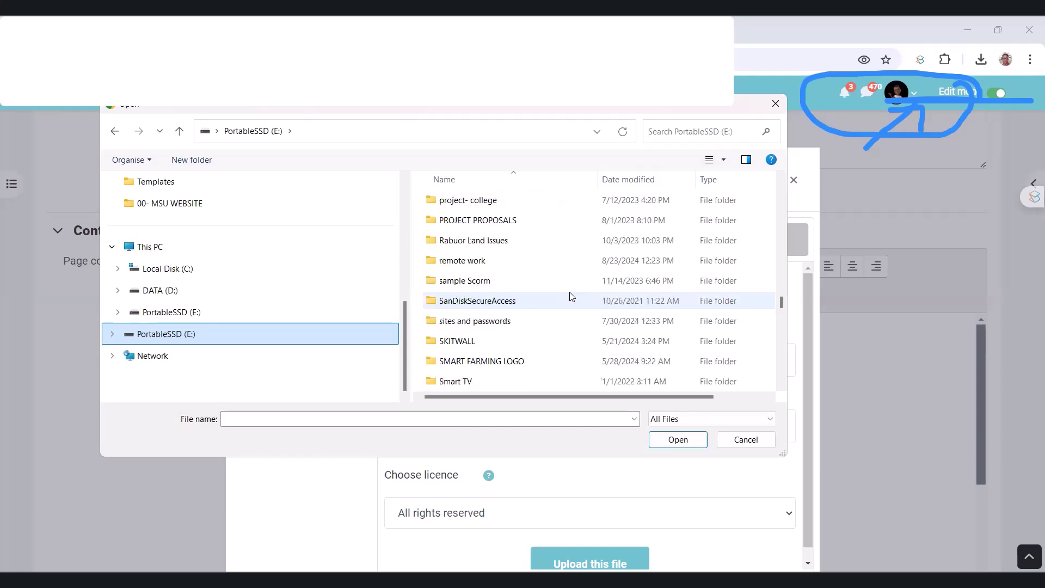
scroll(570, 293, "down", 2)
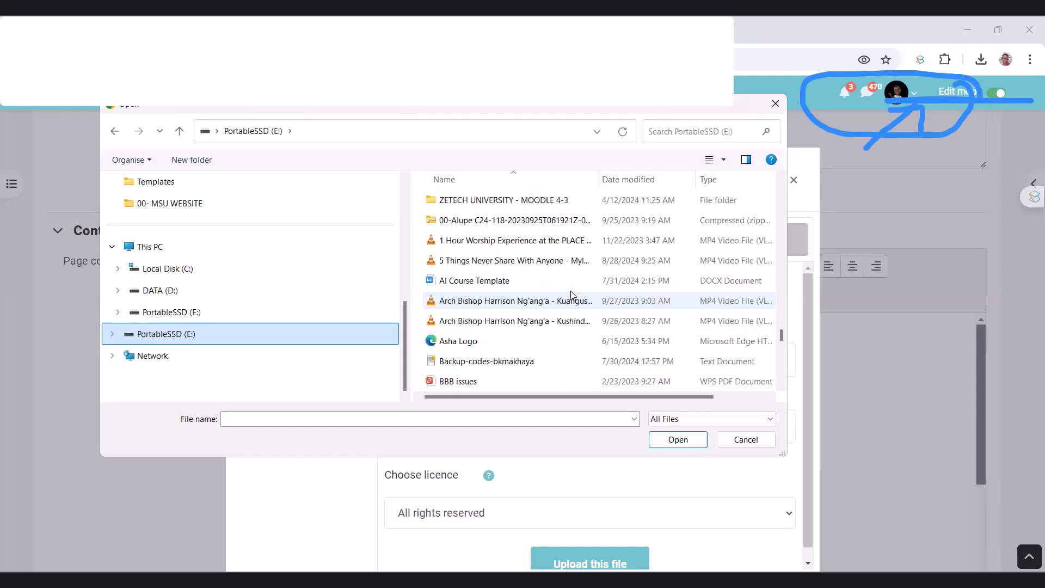
scroll(572, 292, "down", 1)
scroll(573, 296, "down", 1)
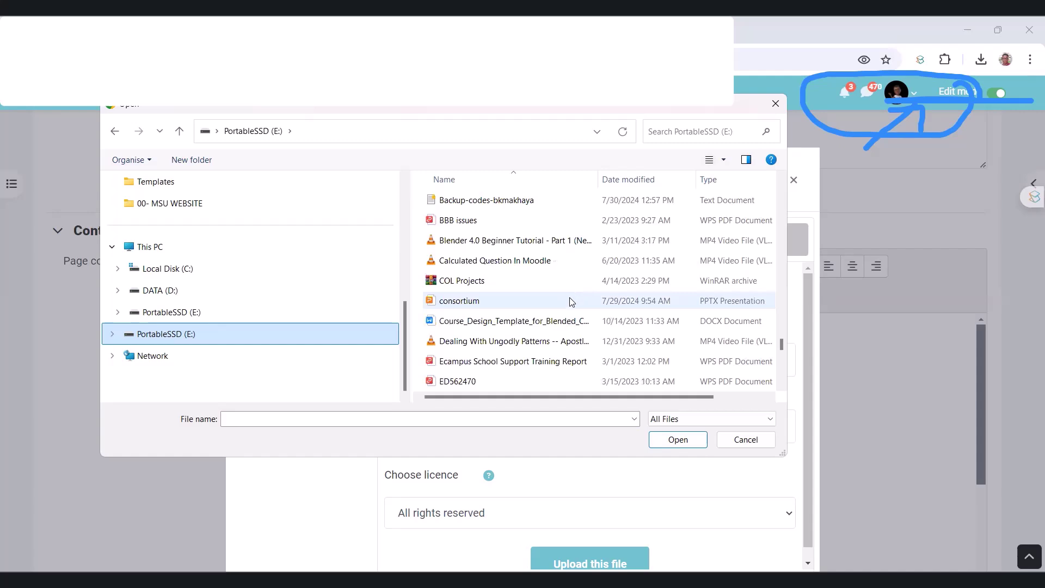
double_click(498, 342)
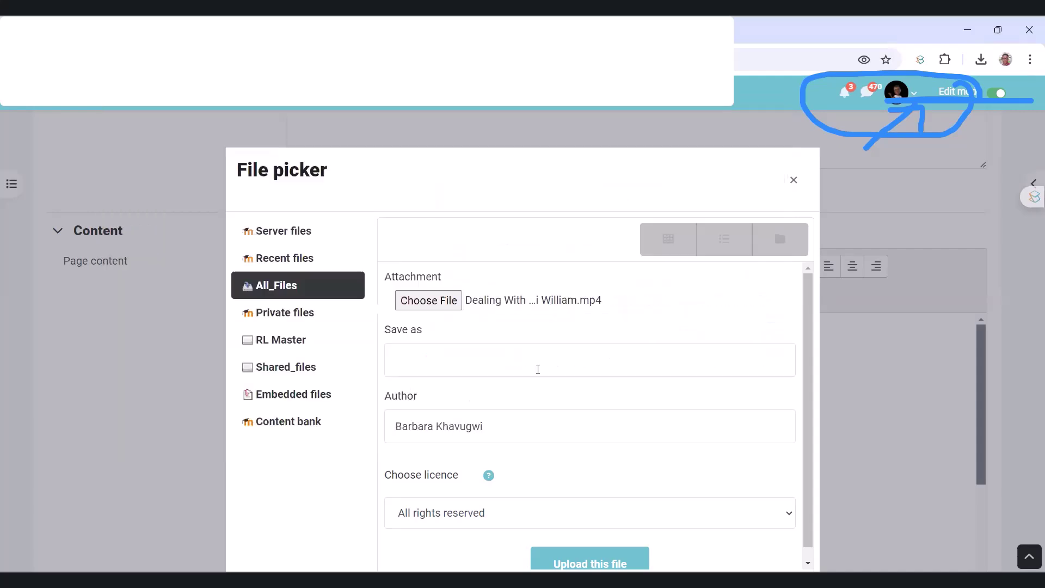
left_click_drag(460, 185, 465, 109)
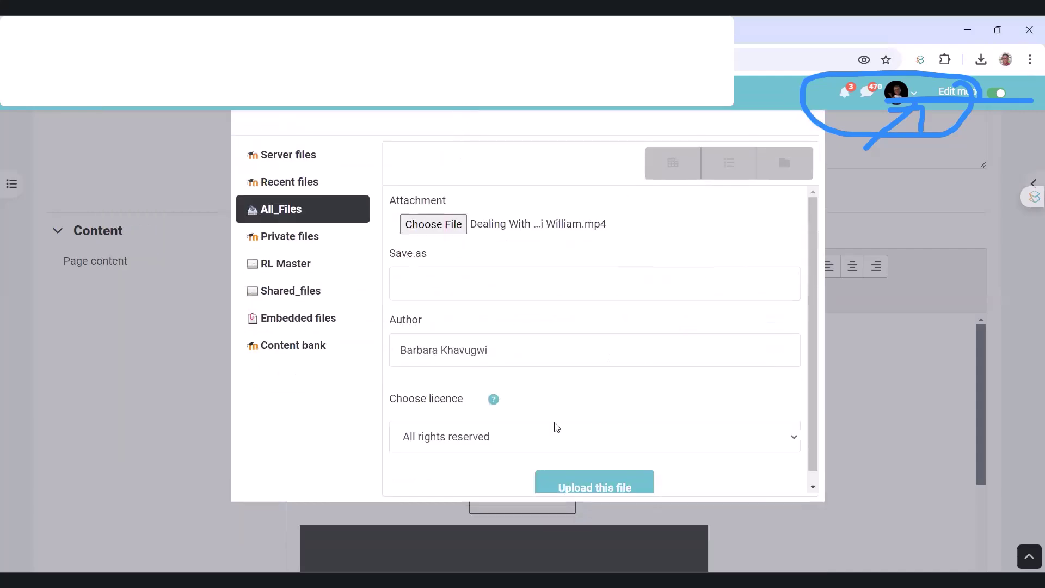
left_click(578, 489)
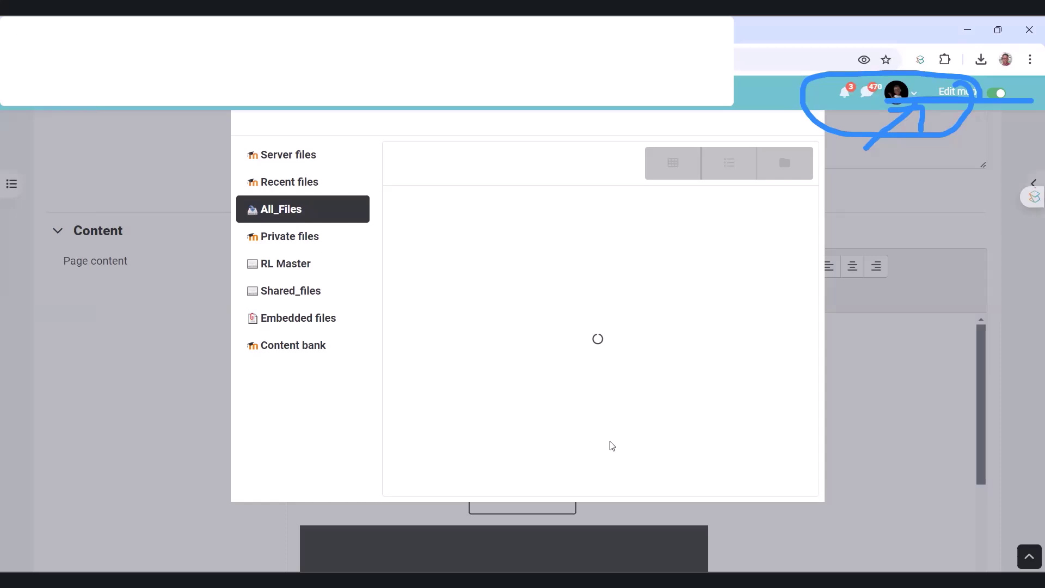
Step: Try to upload another media file from the PortableSSD (E:) drive as the audio source, and cancel the media insertion
left_click_drag(706, 121, 666, 129)
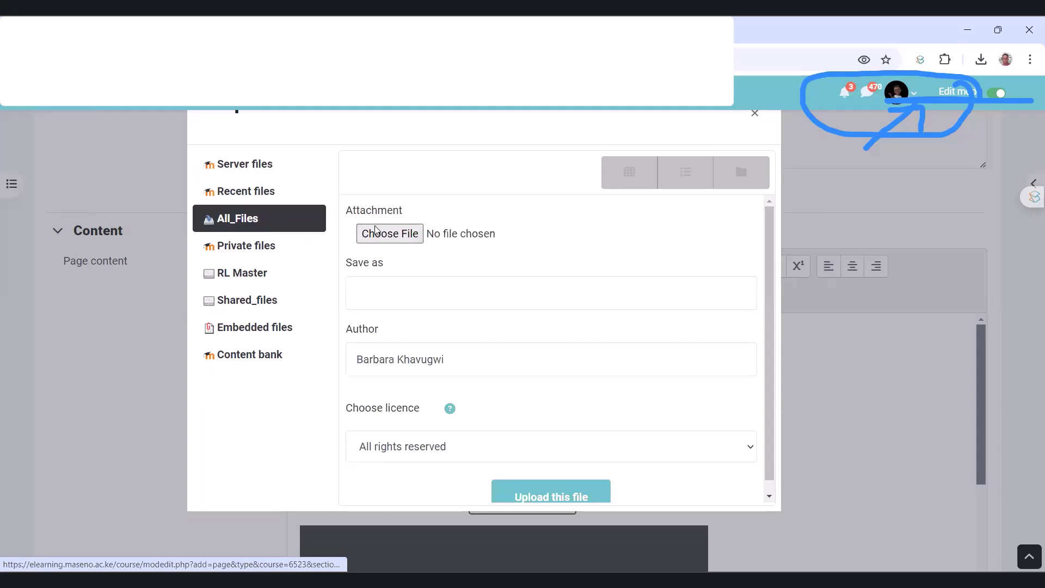
left_click(375, 231)
scroll(516, 315, "down", 8)
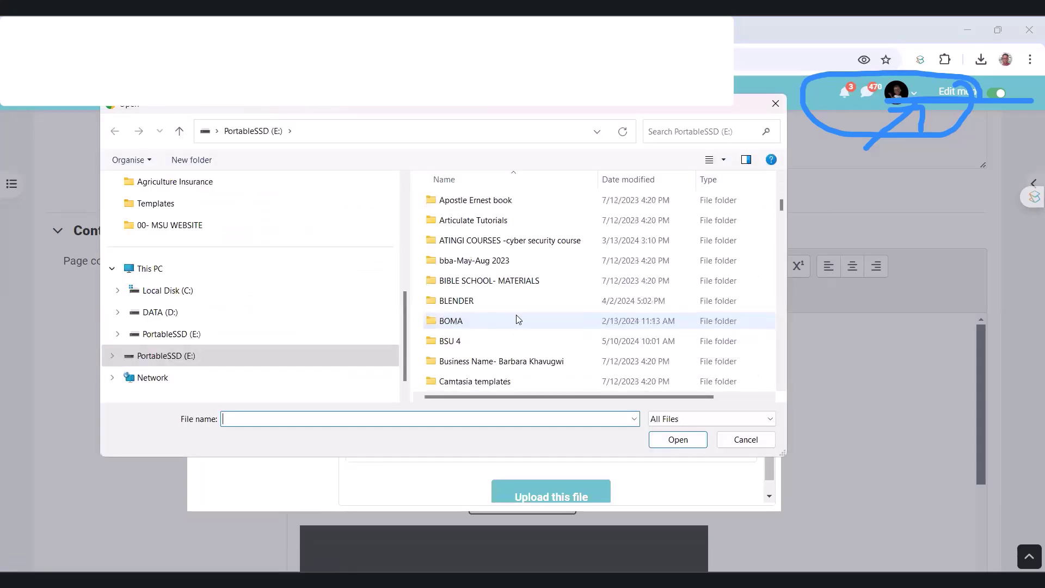
scroll(518, 321, "down", 12)
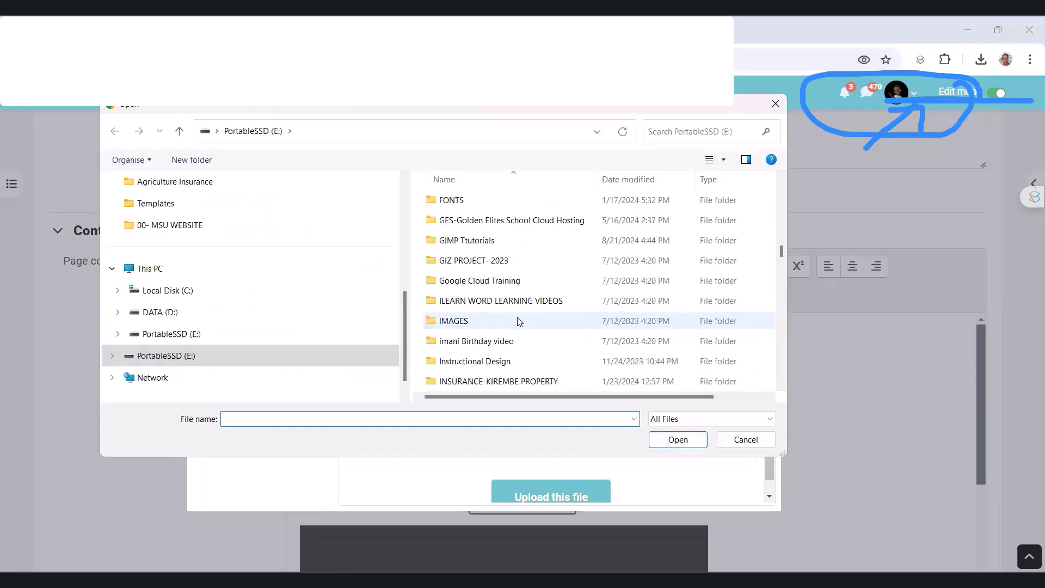
scroll(519, 321, "down", 15)
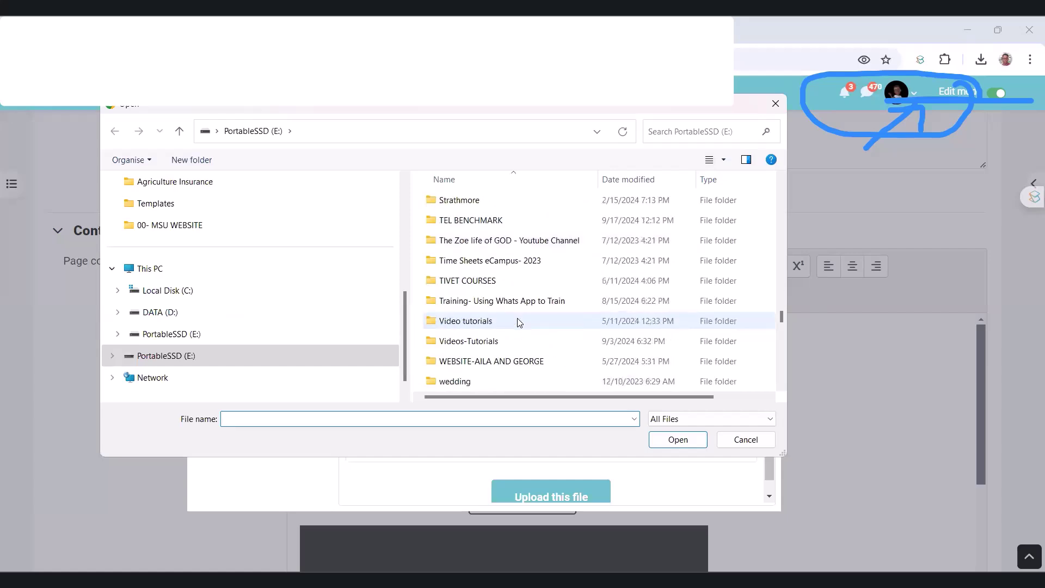
scroll(519, 323, "down", 1)
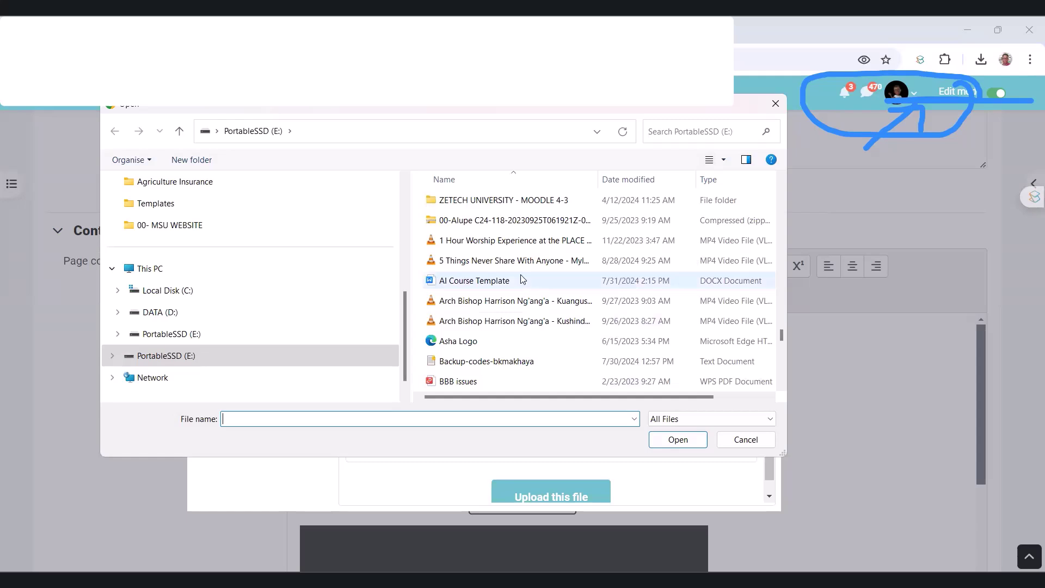
scroll(518, 283, "down", 1)
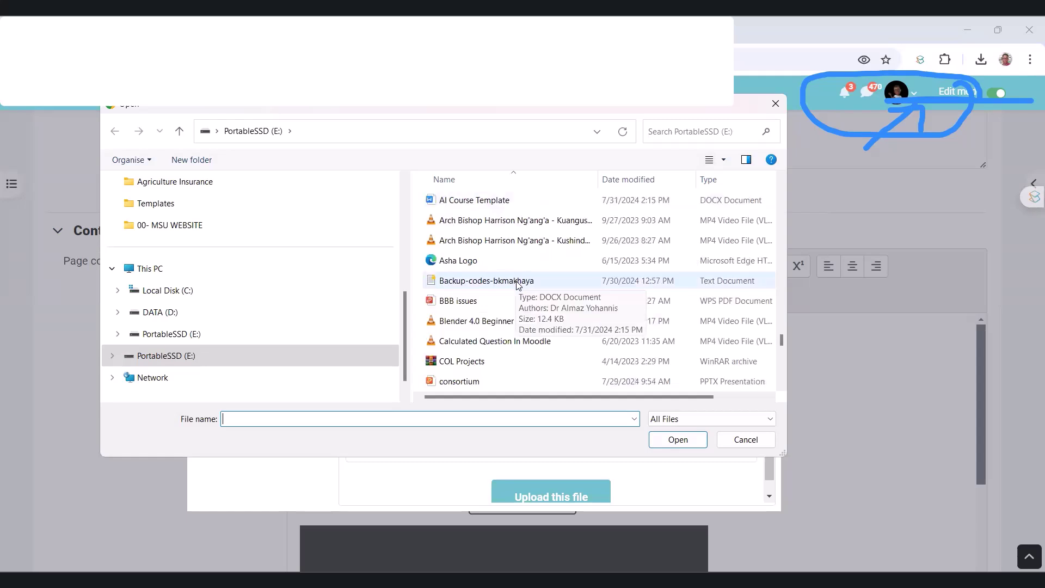
scroll(518, 284, "down", 3)
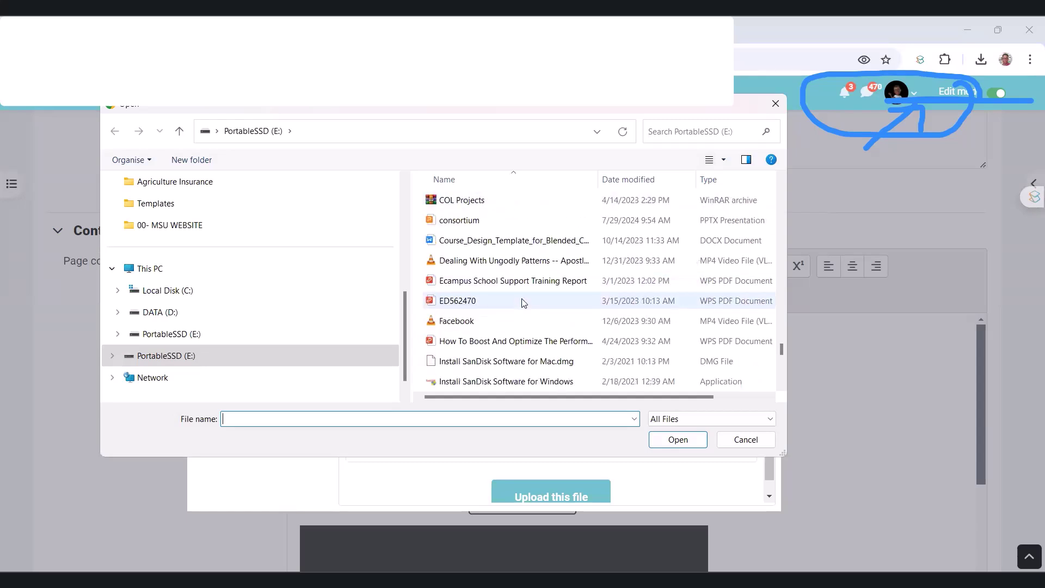
scroll(525, 303, "down", 2)
left_click(488, 347)
left_click(552, 491)
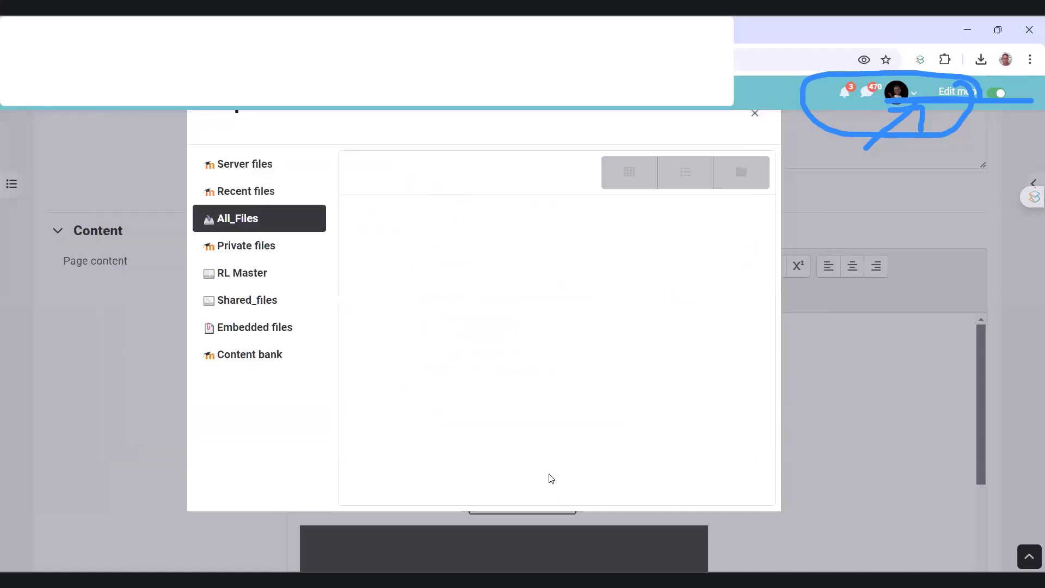
left_click(754, 115)
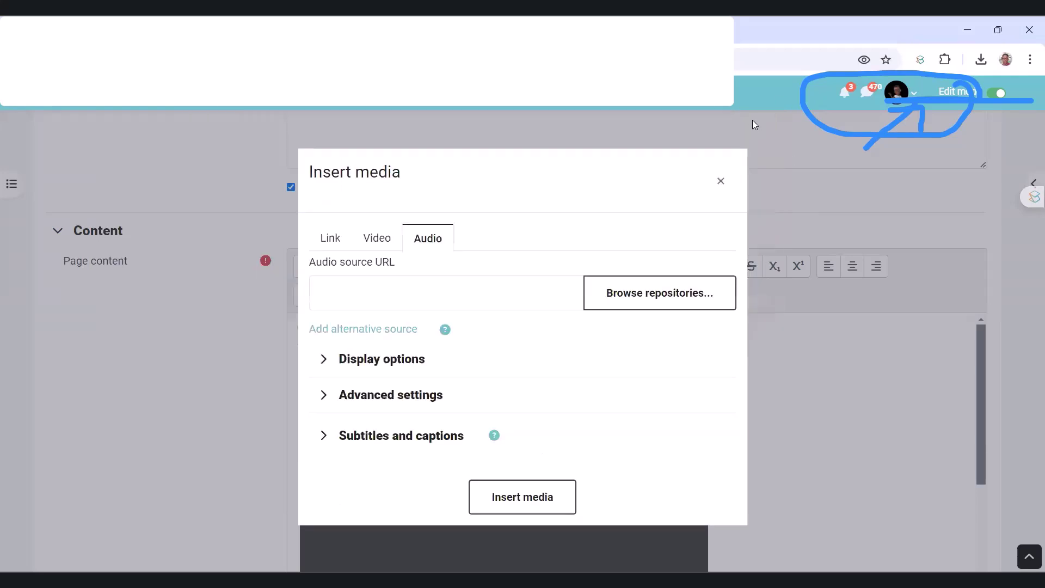
left_click(720, 181)
Step: Start a new media insertion in the page content
left_click(599, 266)
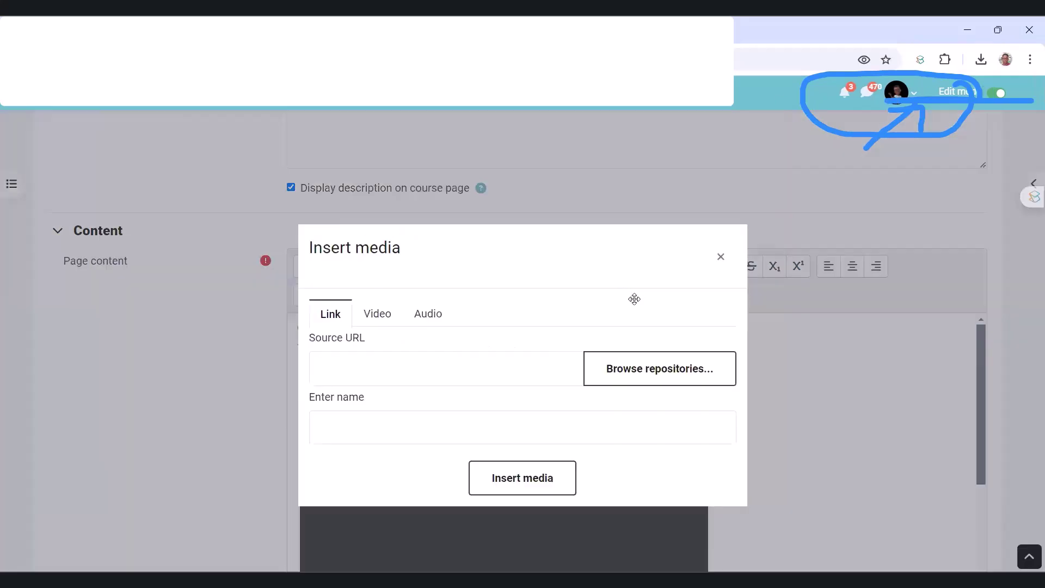
Step: Upload the file "My dady My Dady.mp3" as the audio source for the page content
left_click(428, 315)
left_click(664, 327)
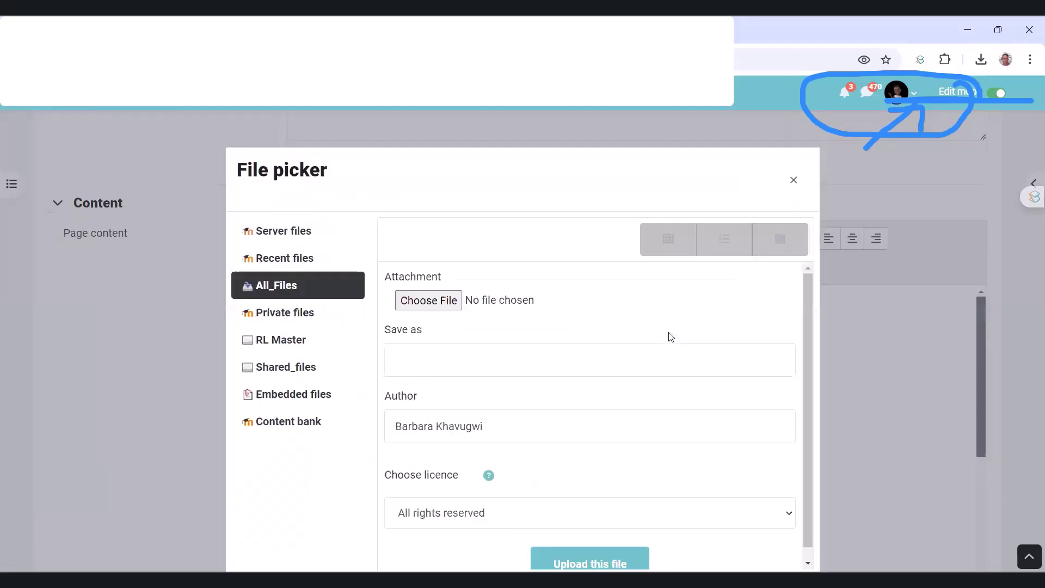
left_click(453, 303)
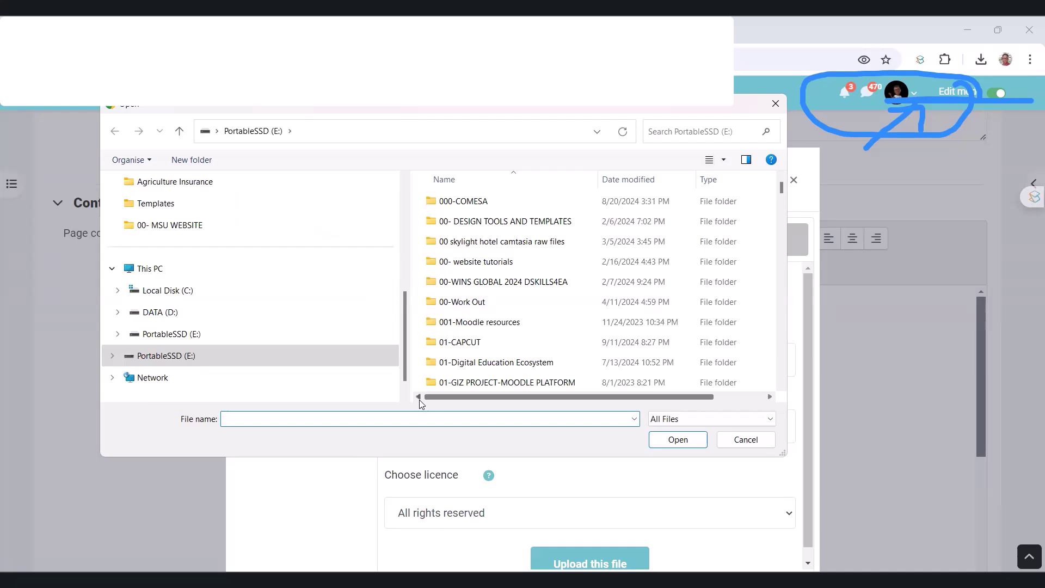
type("my")
key("Down")
left_click(675, 439)
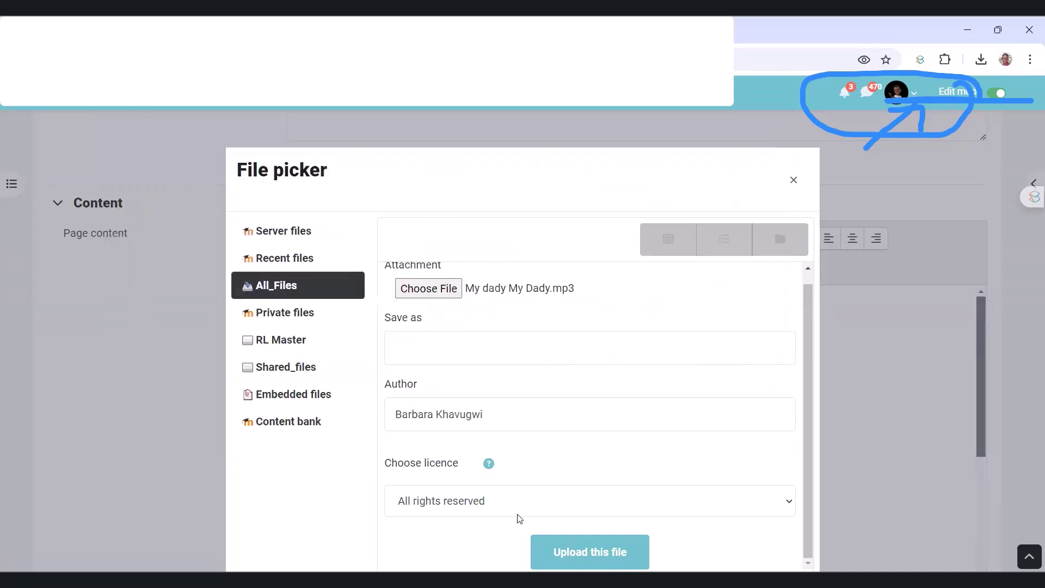
left_click_drag(490, 165, 494, 57)
left_click(569, 439)
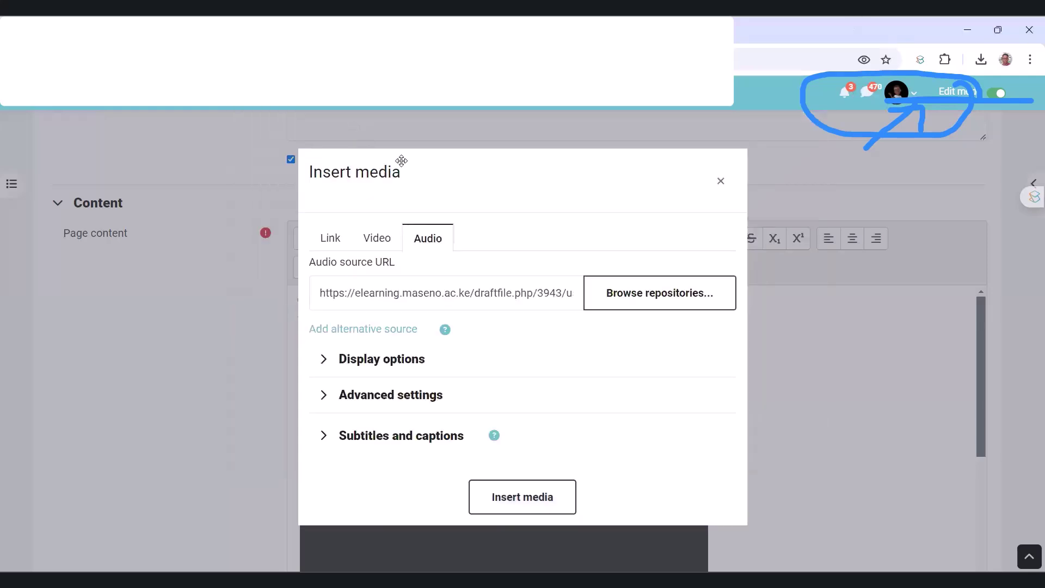
Step: Insert the uploaded audio into the page content below the organogram text, overwriting the existing file of the same name
scroll(522, 194, "down", 3)
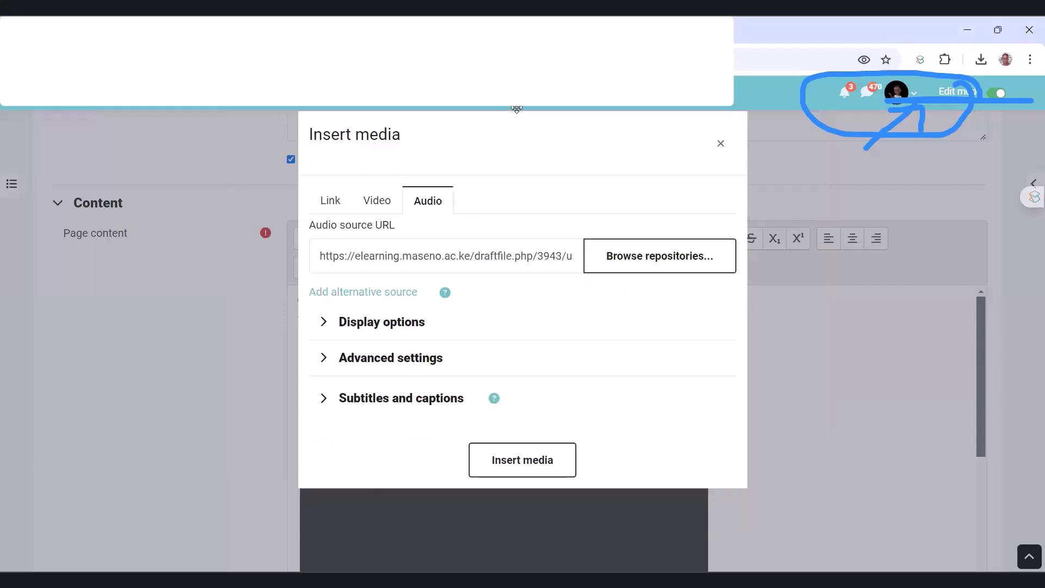
left_click(526, 414)
scroll(587, 441, "down", 10)
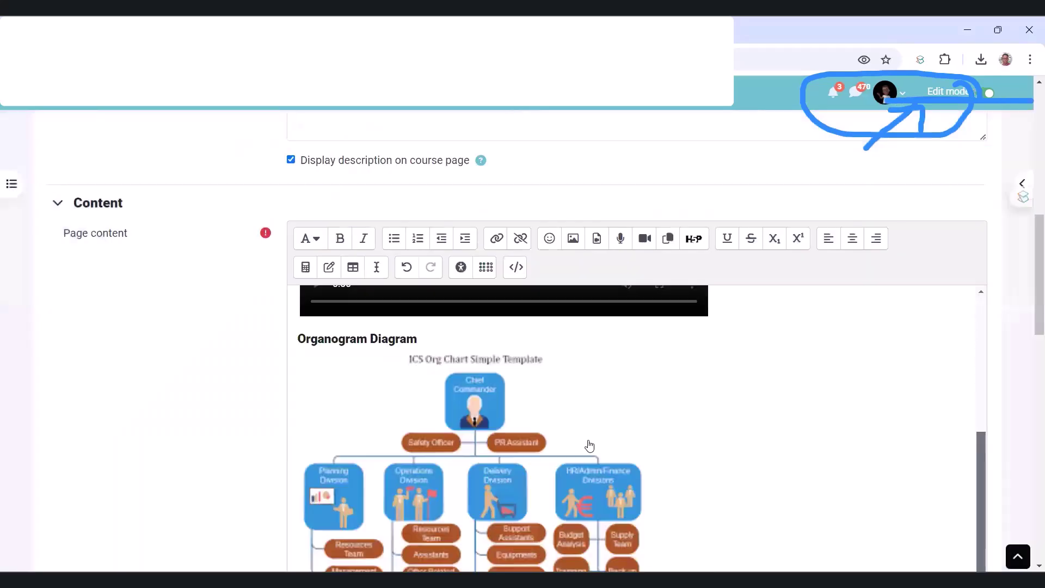
scroll(435, 454, "down", 5)
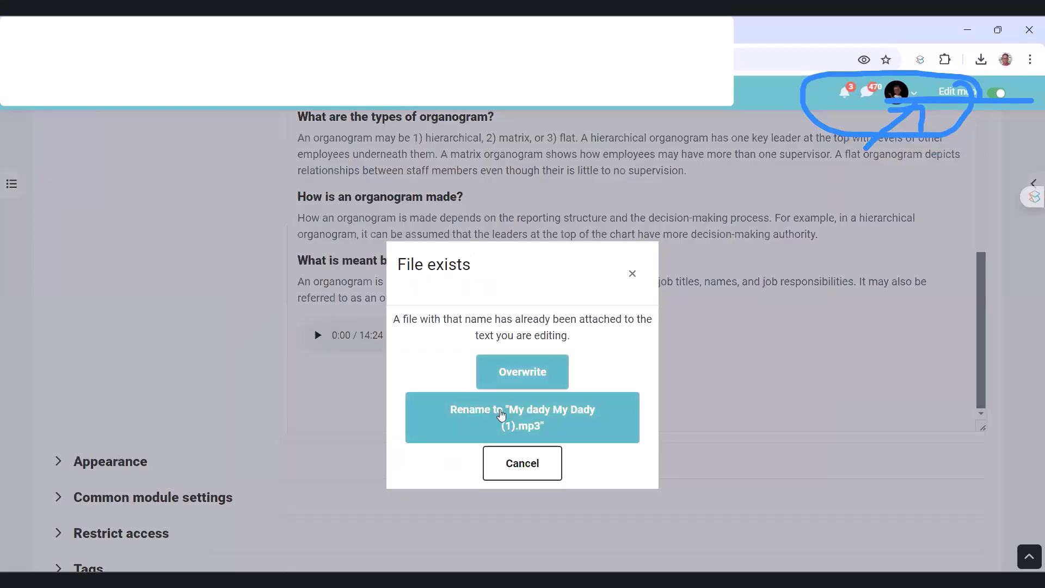
left_click(555, 380)
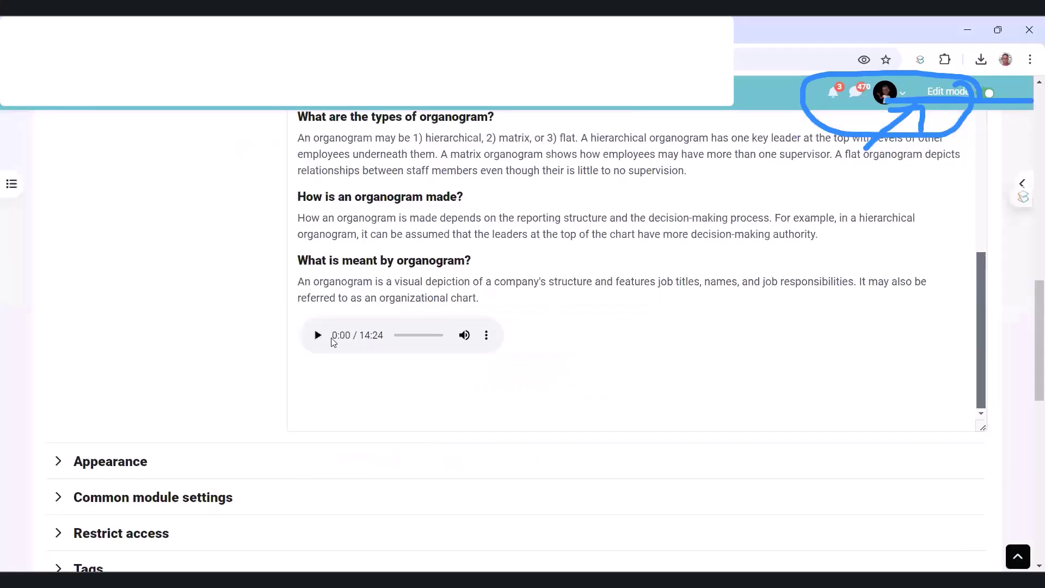
Step: Save the page, return to the course and turn edit mode off
scroll(414, 370, "down", 5)
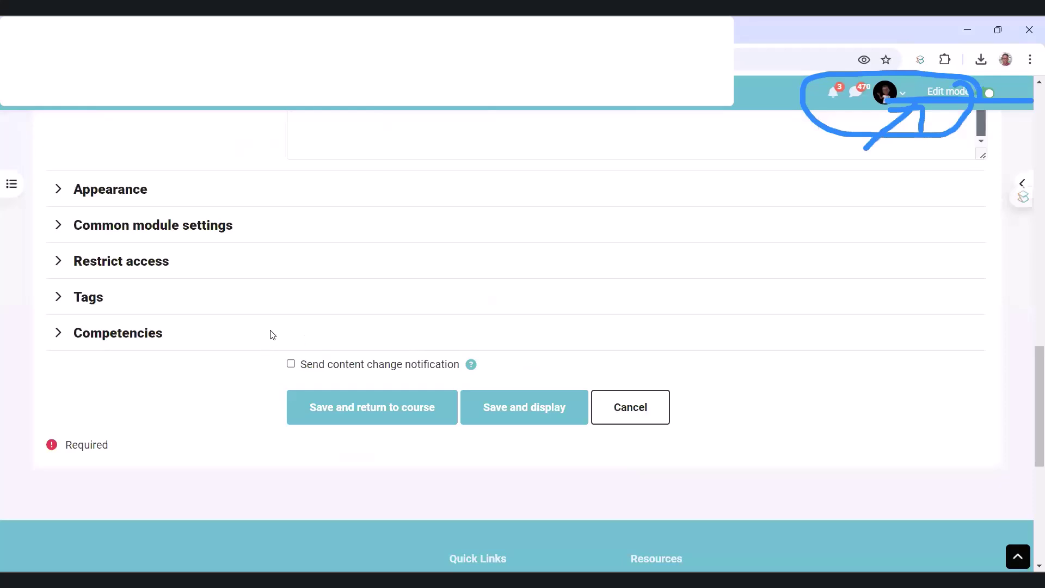
left_click(404, 415)
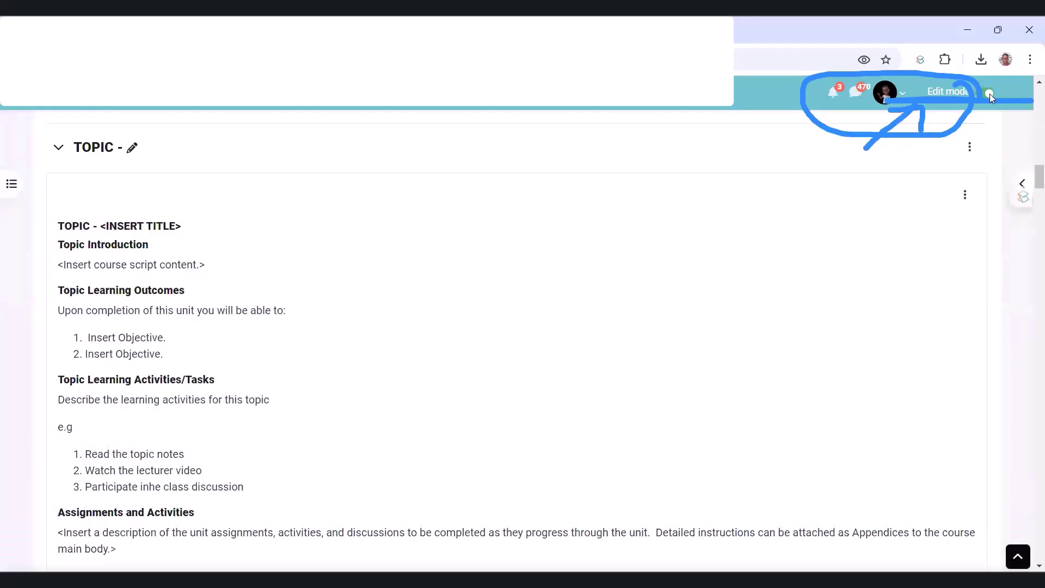
left_click(989, 94)
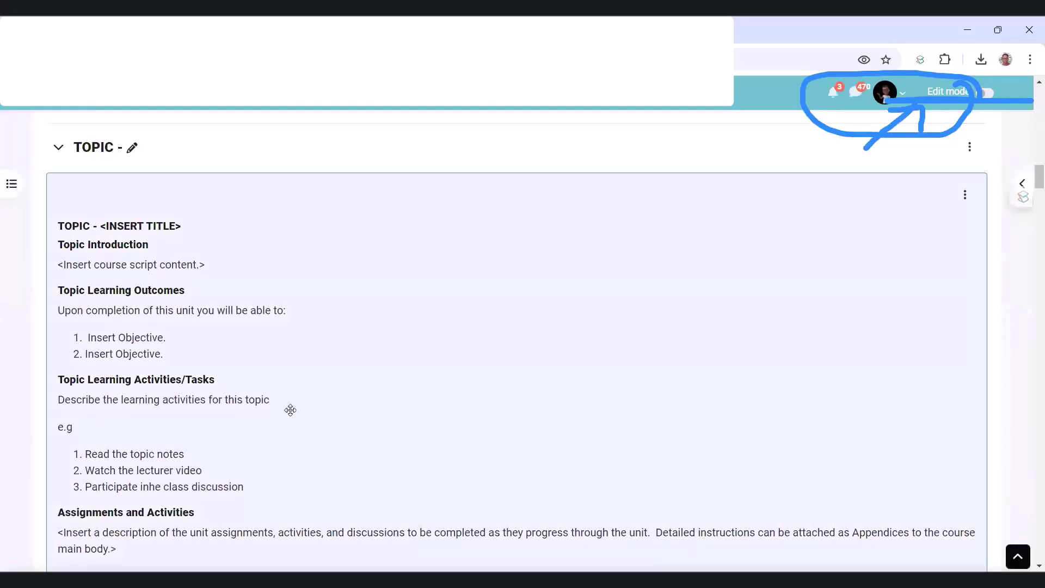
Step: Open the Topic 1 Resources page listed just above the Topic 2 section
scroll(280, 387, "down", 5)
scroll(278, 376, "down", 20)
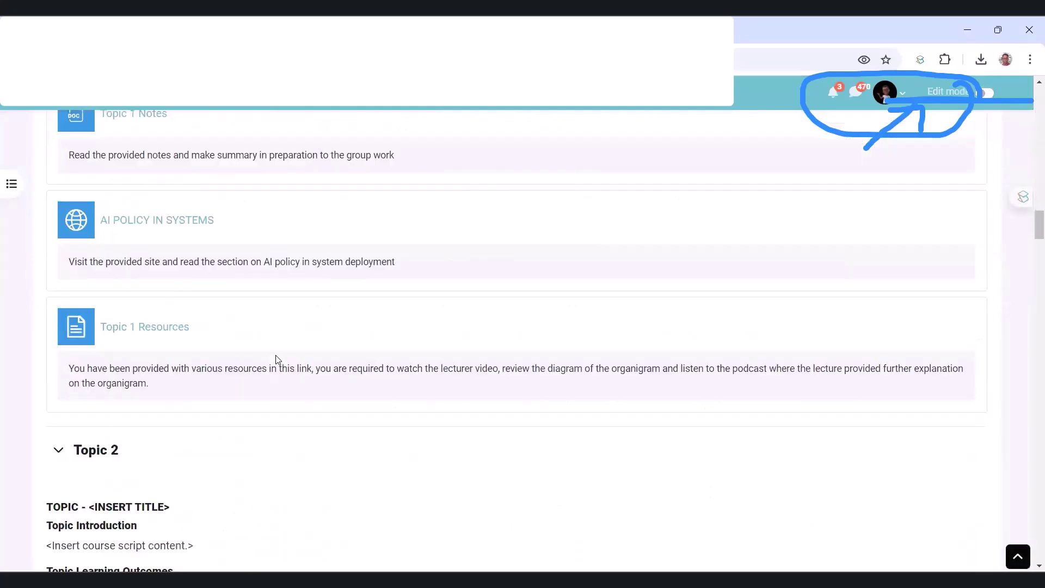
left_click(136, 327)
left_click(137, 326)
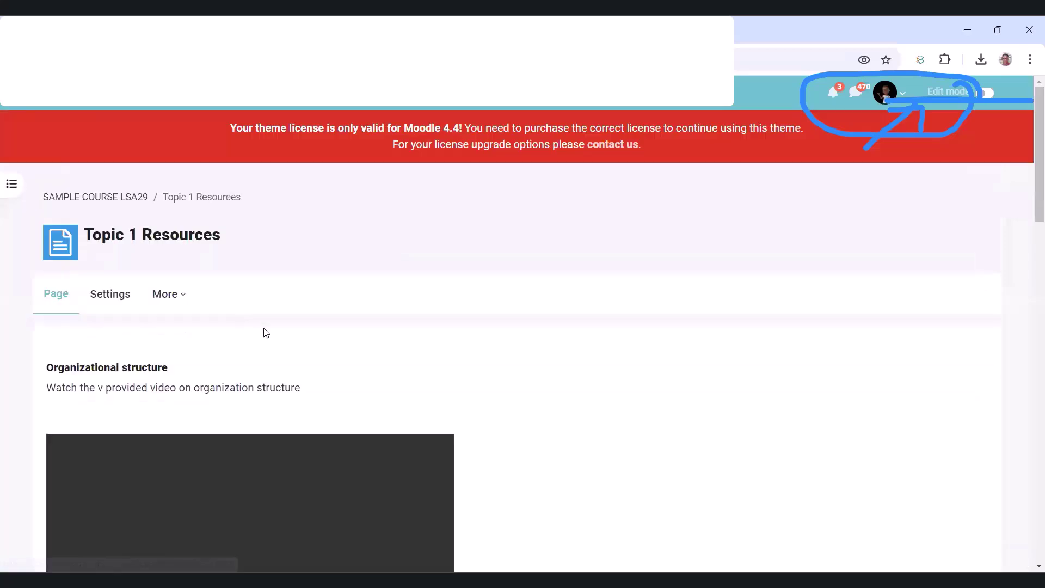
Step: Test the embedded audio at the end of the page by briefly playing it and pausing it
scroll(263, 330, "down", 5)
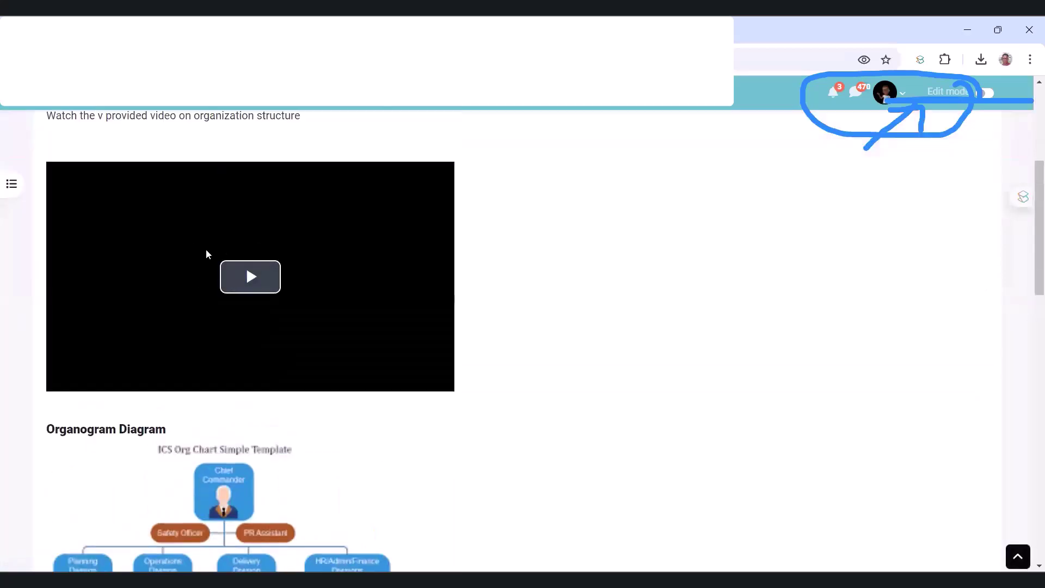
scroll(228, 267, "down", 5)
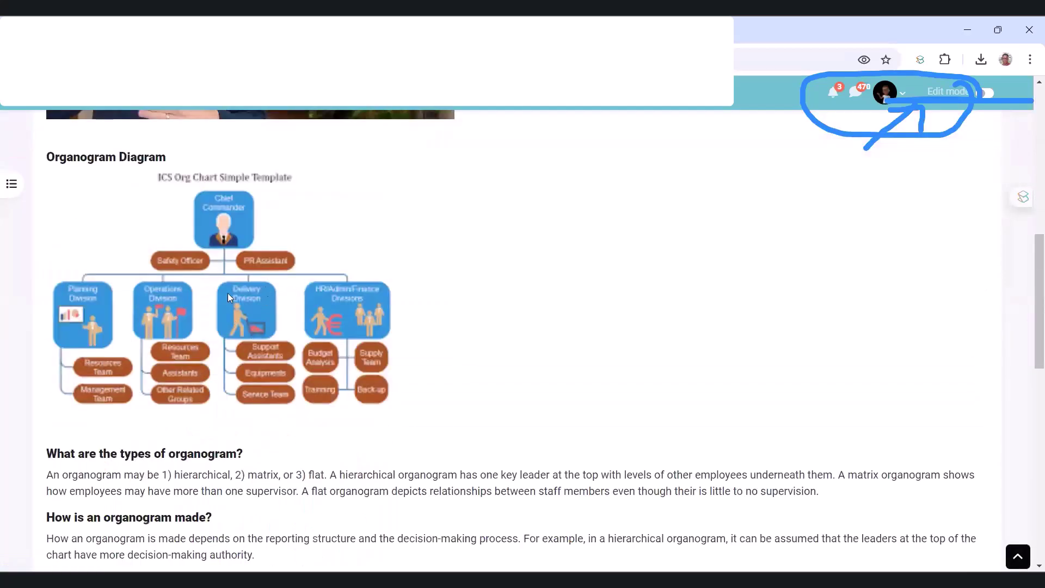
scroll(223, 273, "down", 5)
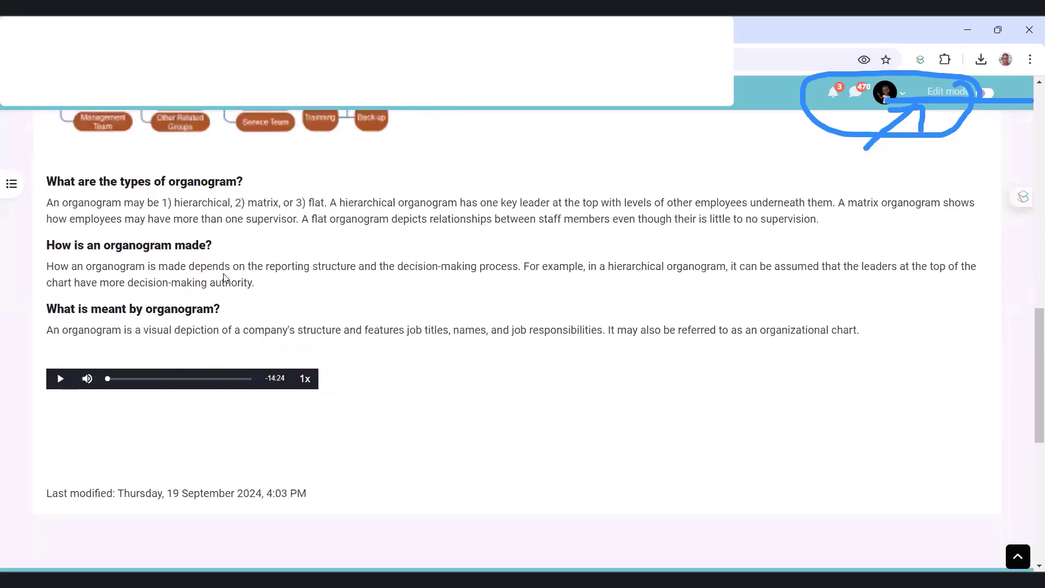
left_click(60, 379)
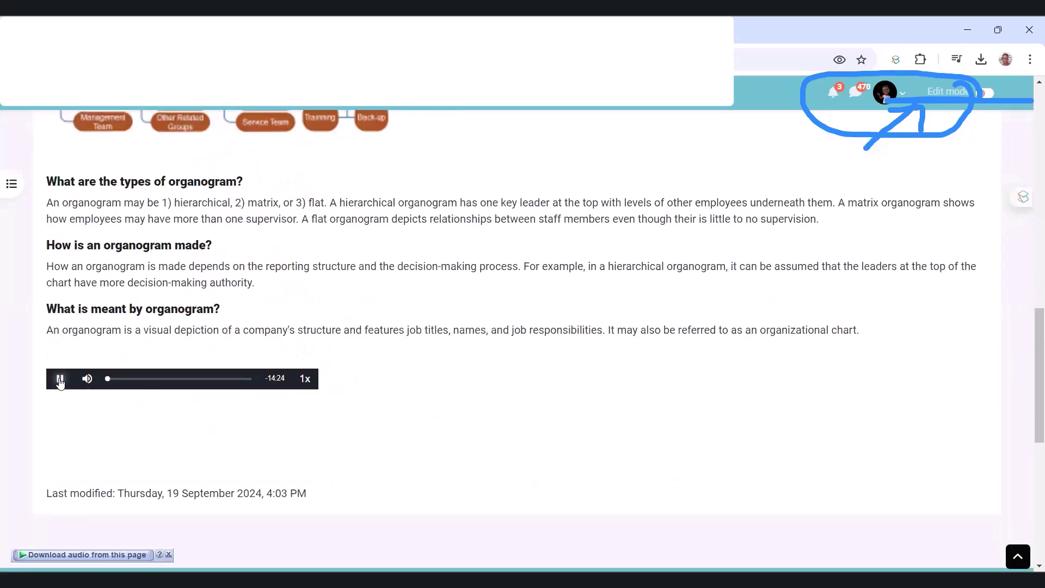
left_click(60, 381)
Step: Review the finished page, checking the organizational structure video, the organogram diagram, the explanatory text and the audio player
scroll(445, 394, "up", 3)
scroll(422, 367, "up", 8)
scroll(164, 187, "down", 5)
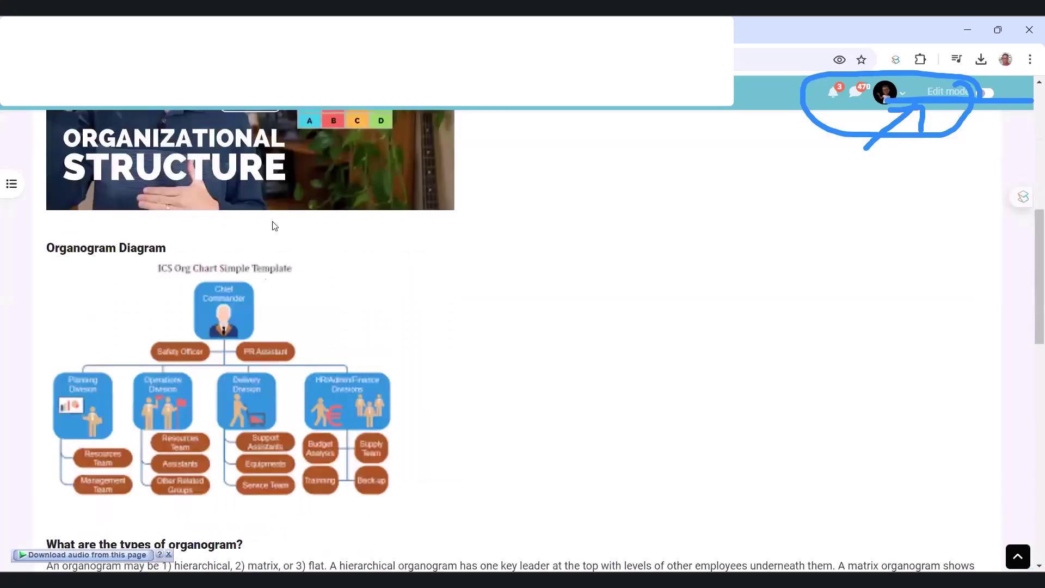
scroll(240, 209, "down", 2)
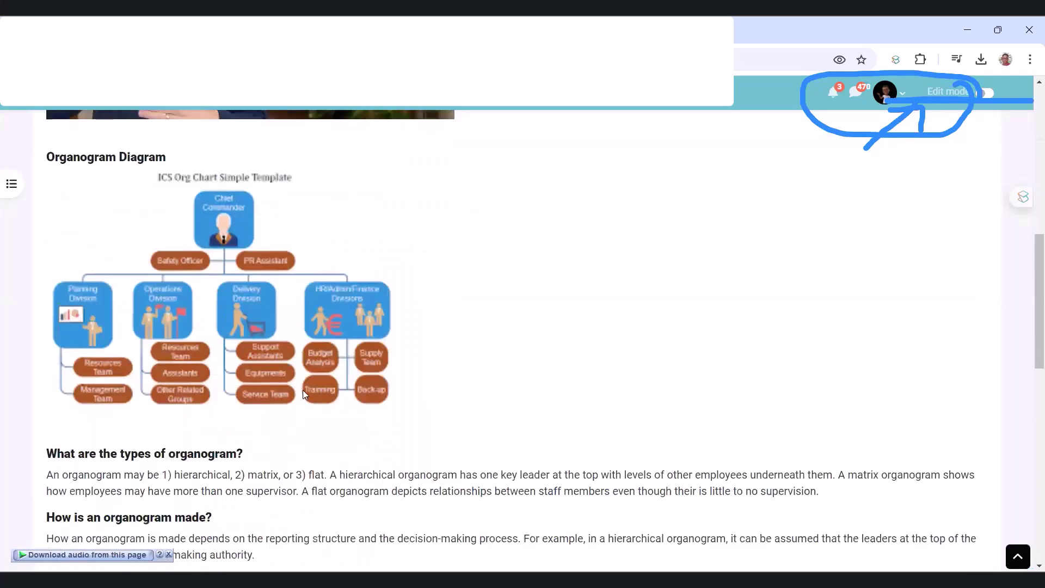
scroll(240, 209, "up", 3)
scroll(256, 333, "down", 8)
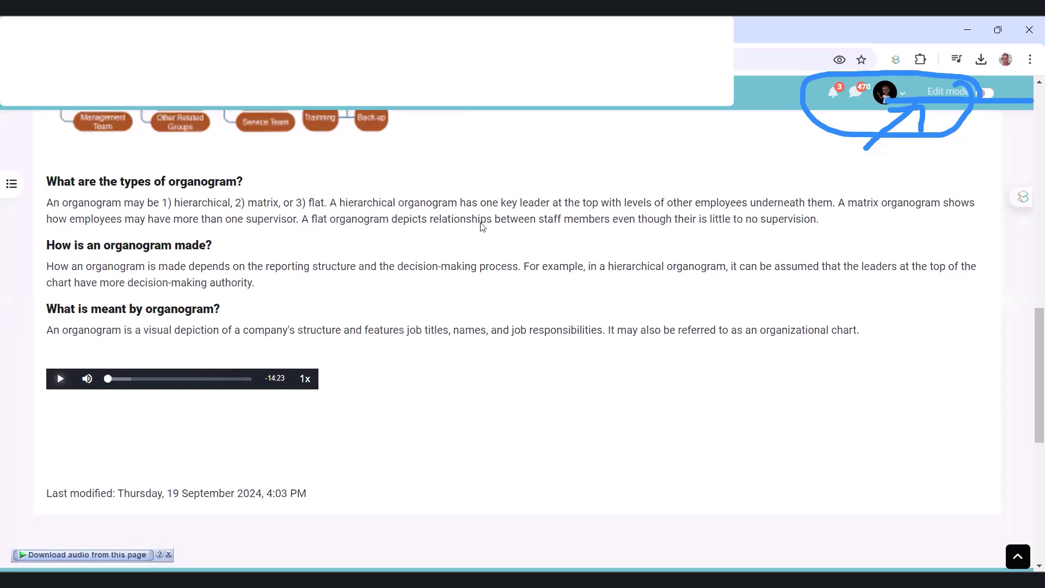
scroll(488, 219, "up", 13)
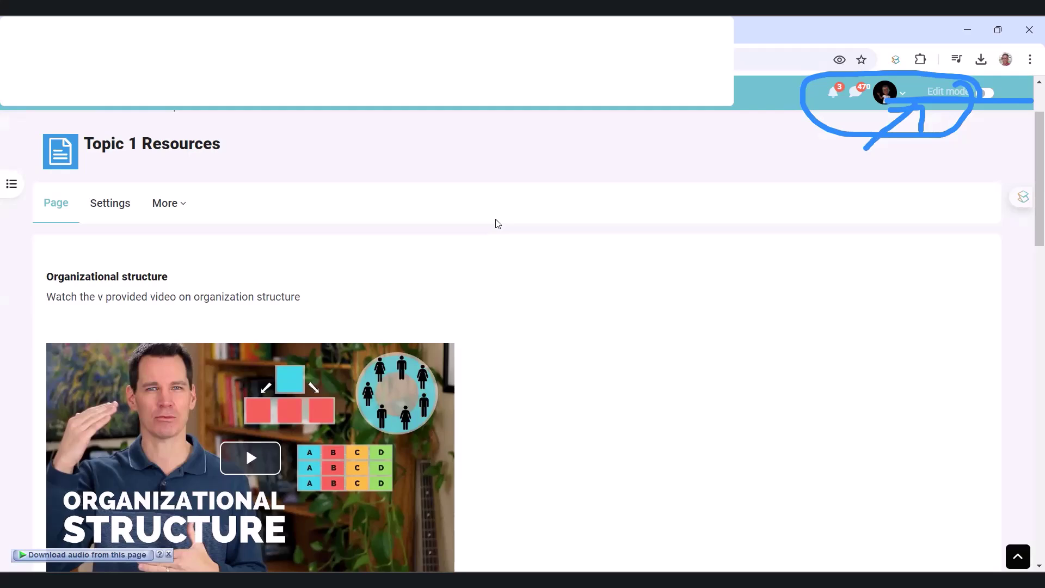
scroll(493, 278, "down", 15)
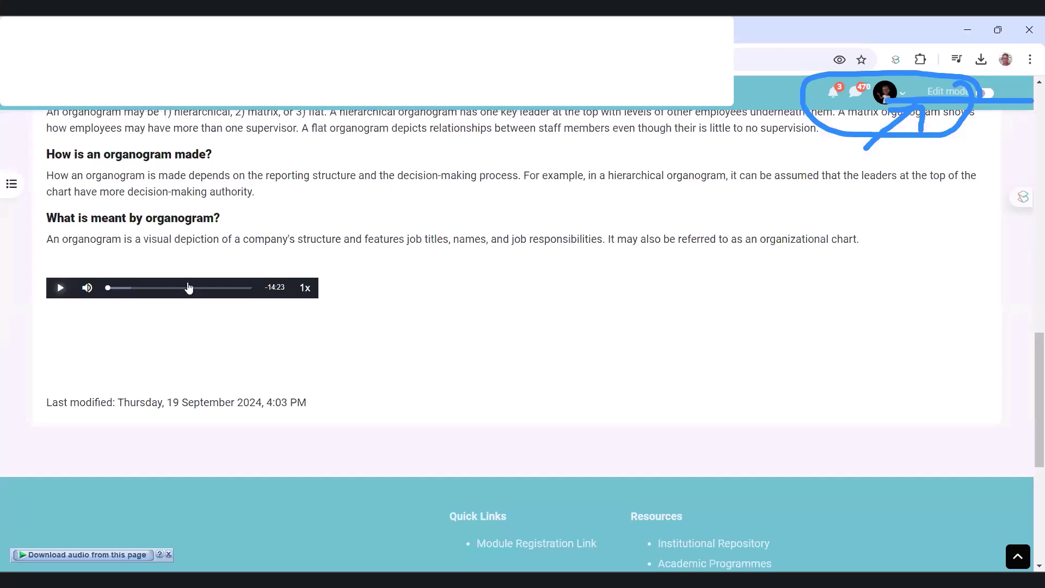
scroll(280, 294, "up", 10)
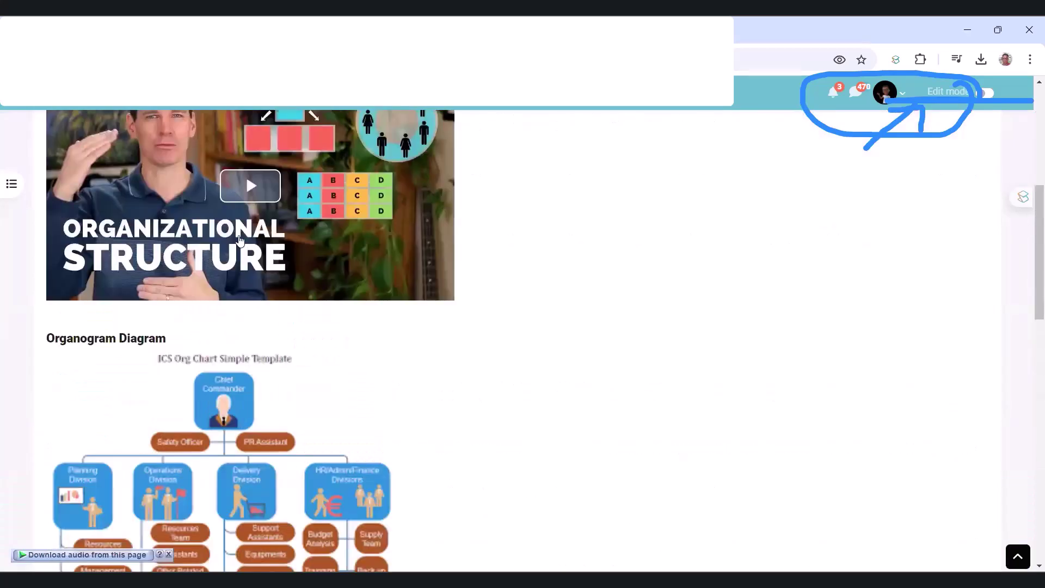
scroll(278, 229, "down", 2)
scroll(269, 326, "down", 2)
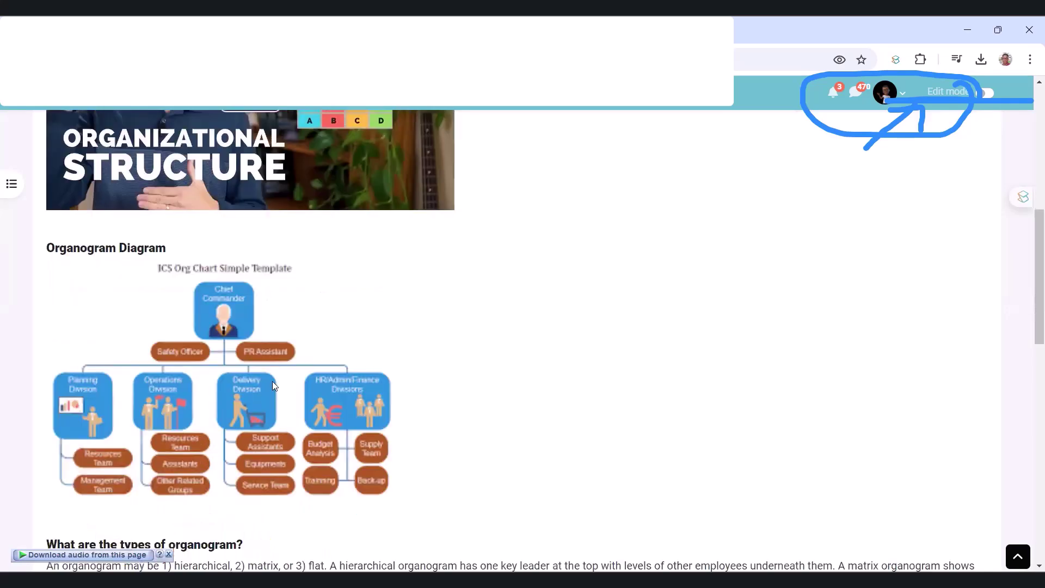
scroll(275, 381, "down", 6)
scroll(305, 338, "up", 2)
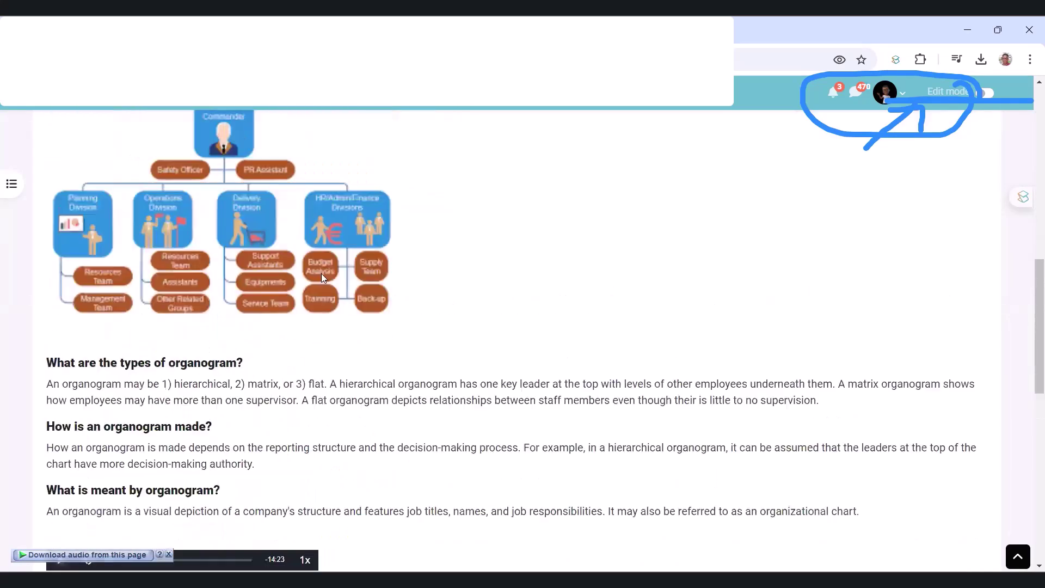
scroll(130, 457, "down", 2)
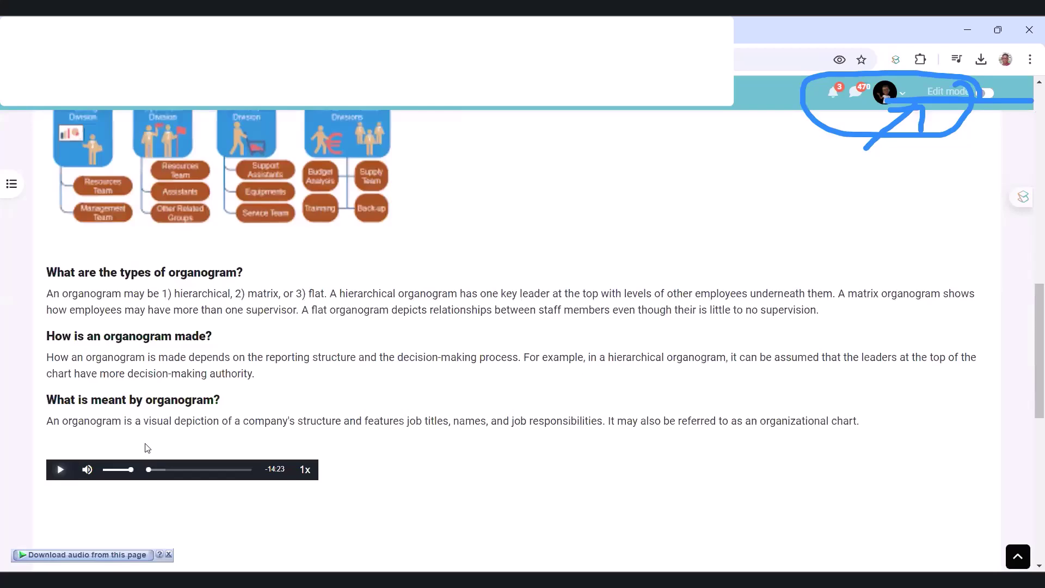
scroll(163, 442, "up", 2)
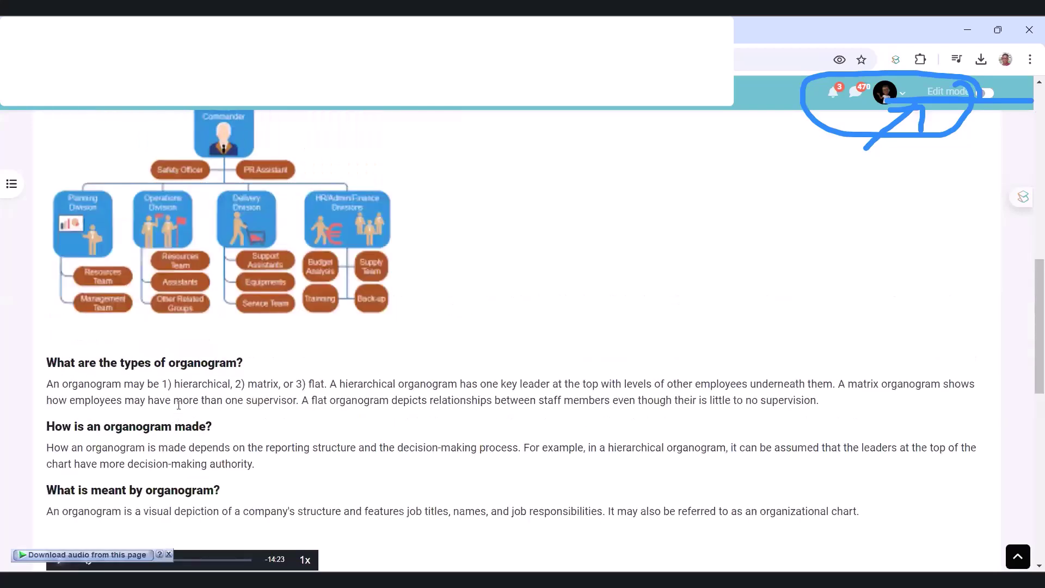
scroll(188, 383, "up", 2)
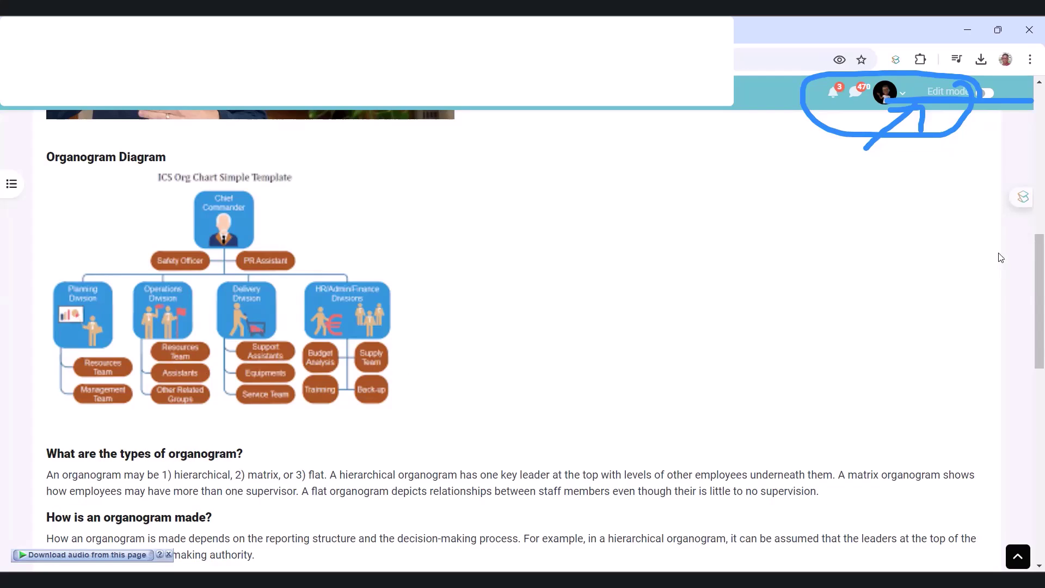
left_click_drag(936, 124, 1009, 113)
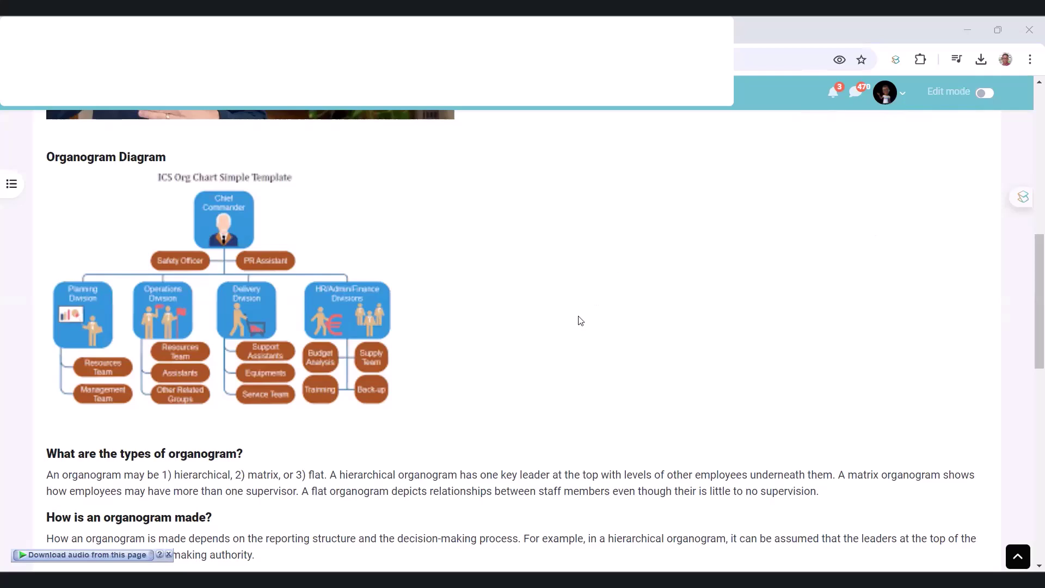
Step: Return to the SAMPLE COURSE LSA29 course page and turn edit mode on
scroll(572, 313, "up", 10)
left_click(116, 199)
scroll(373, 317, "down", 10)
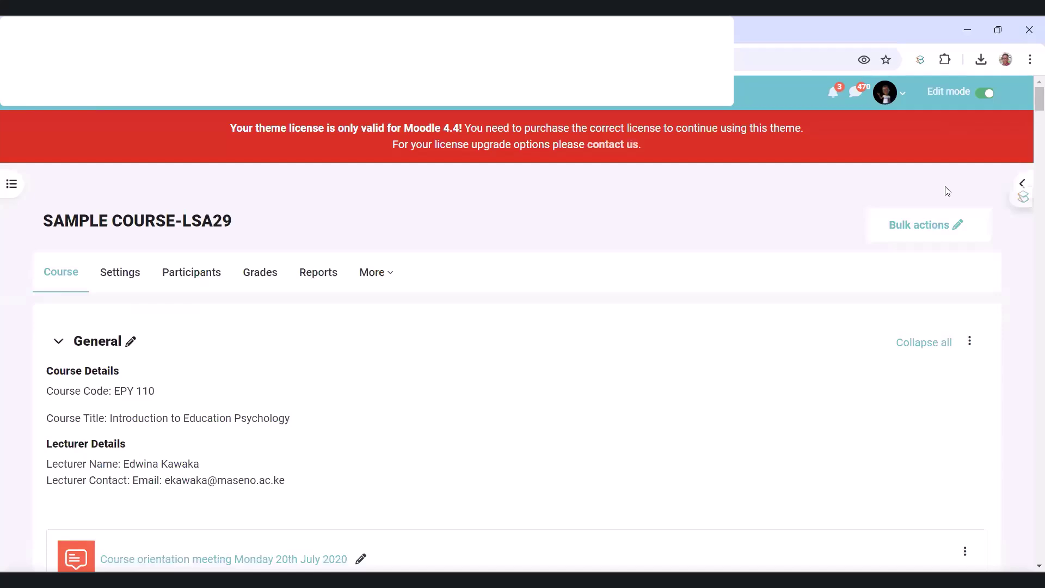
Step: Review the first topic's activities, including the discussion forum, resources folder, notes file, AI policy link and resources page
scroll(413, 267, "down", 15)
scroll(425, 253, "down", 15)
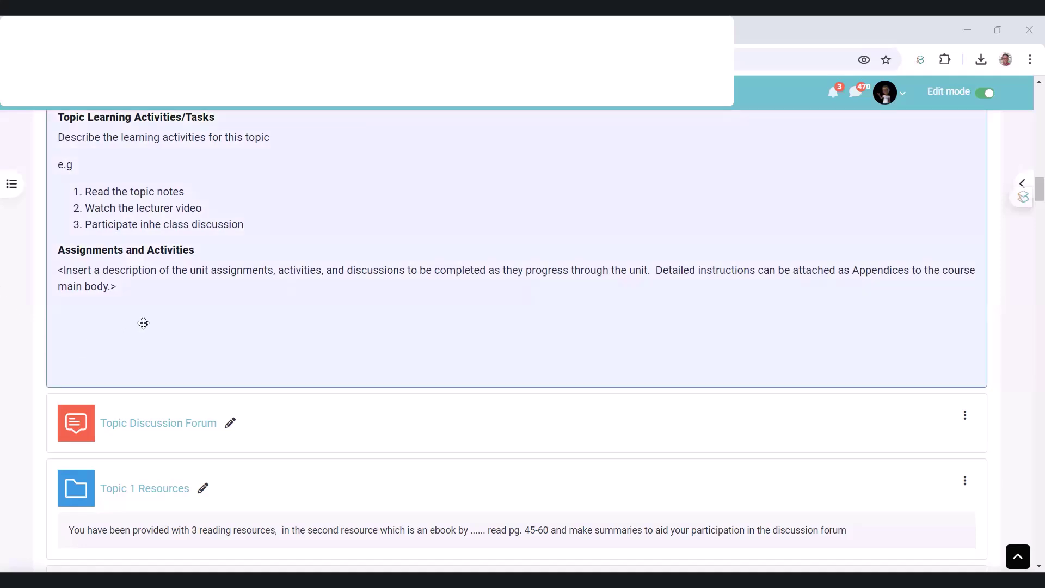
scroll(335, 289, "down", 6)
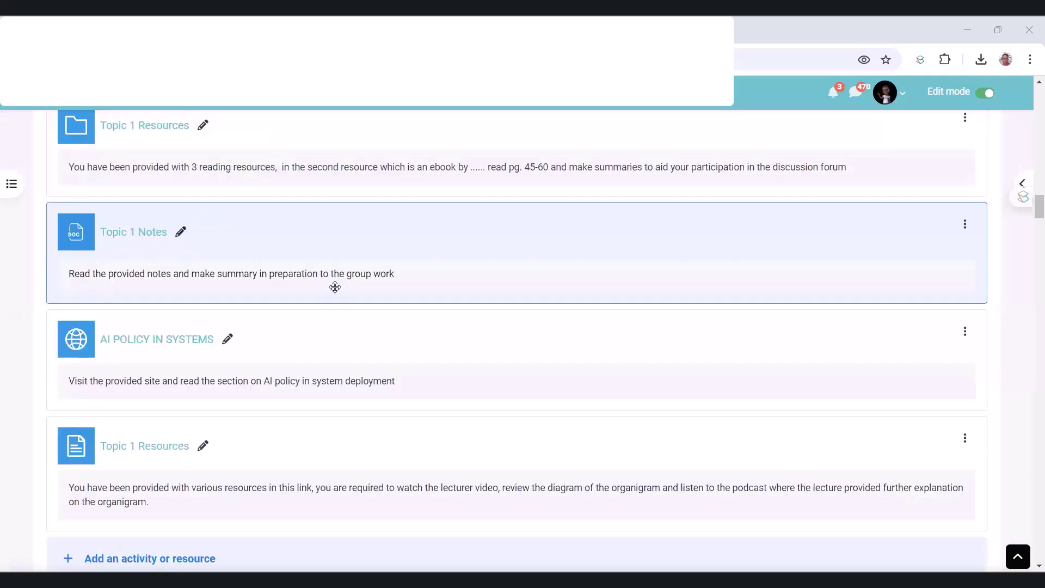
scroll(336, 289, "up", 2)
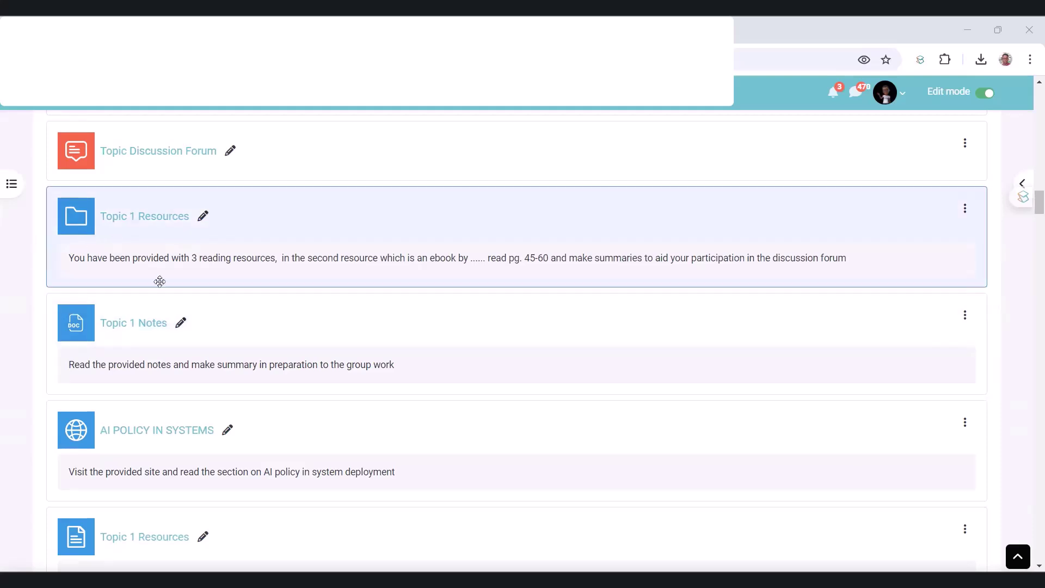
scroll(77, 369, "down", 2)
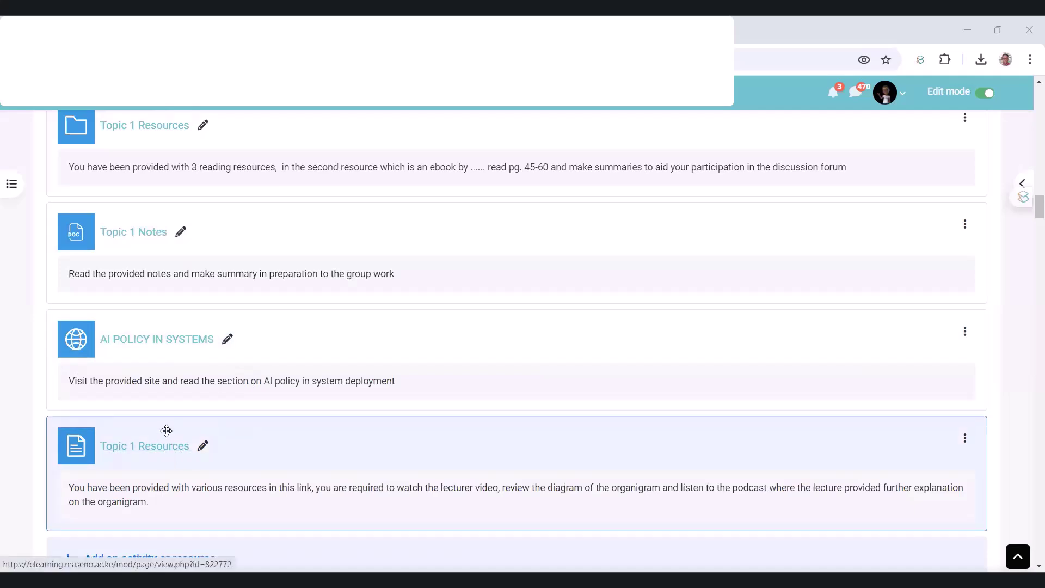
scroll(110, 301, "up", 2)
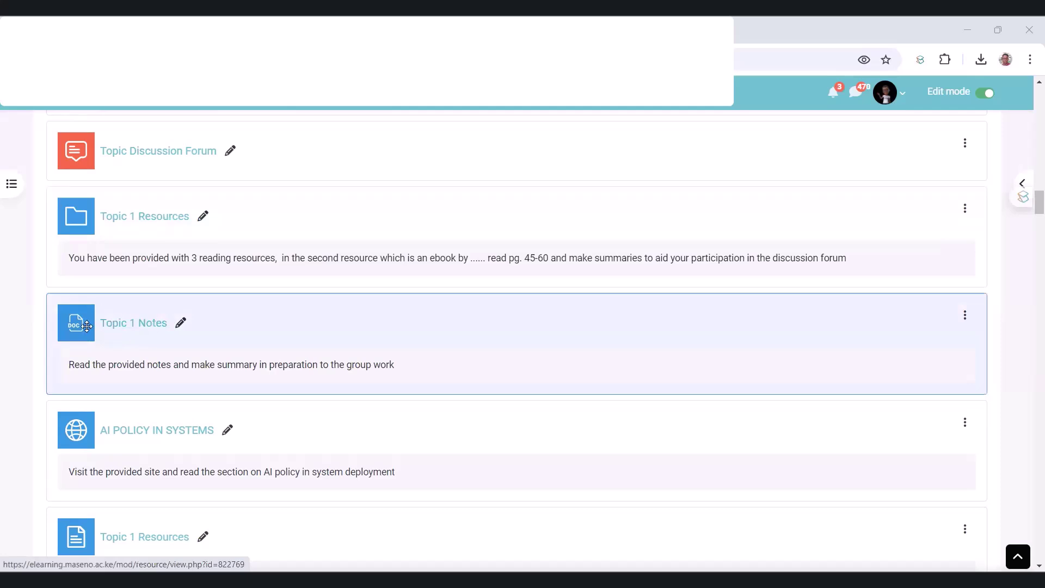
Step: Open the Topic 1 Resources folder from the first topic and look over its description and files
scroll(130, 338, "down", 2)
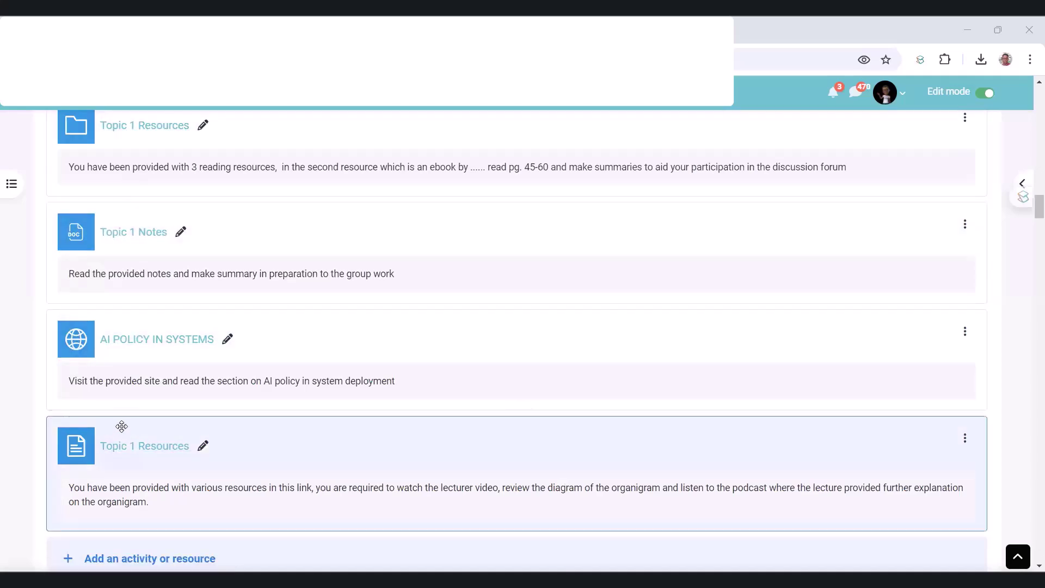
scroll(121, 426, "up", 2)
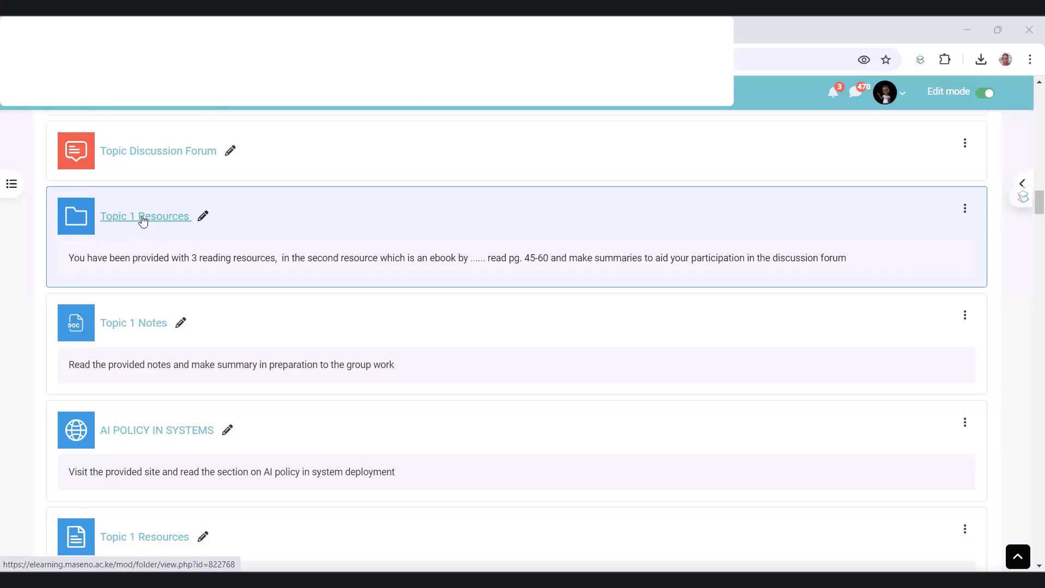
left_click(124, 226)
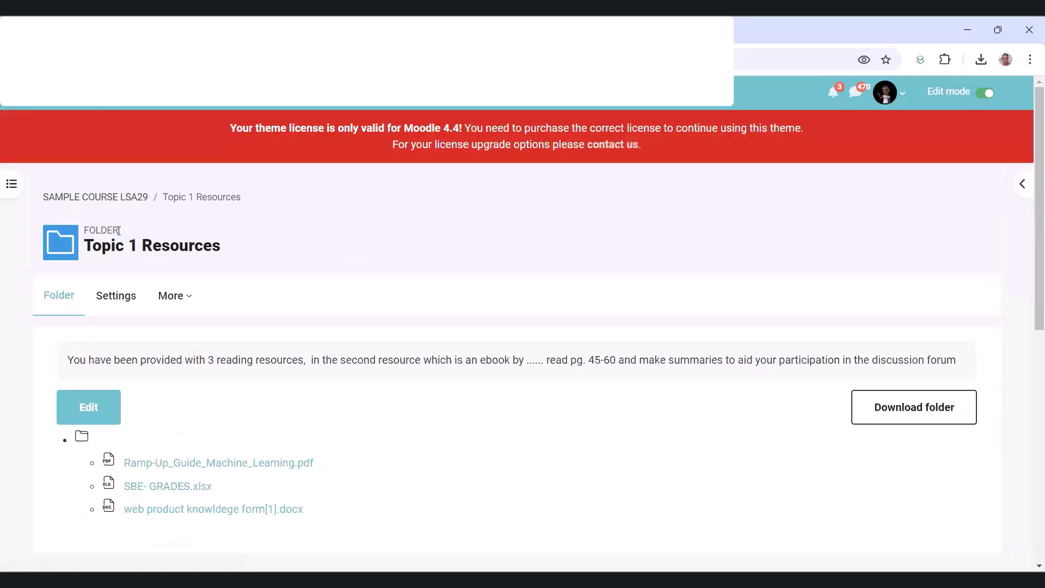
scroll(110, 340, "down", 2)
left_click(133, 419)
scroll(130, 417, "up", 2)
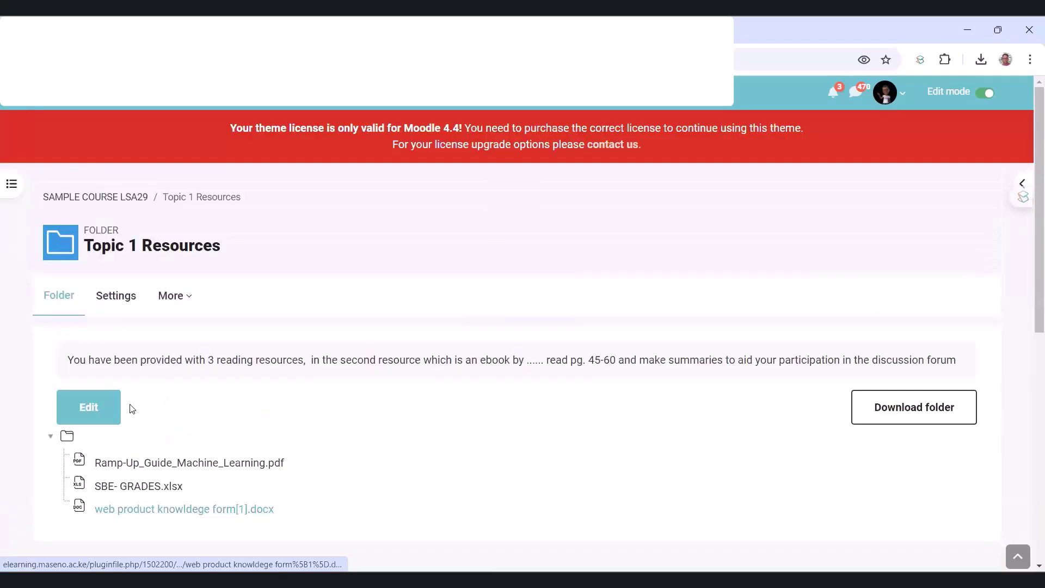
Step: Open the folder's settings and inspect the available sections, including the Restrict access options
left_click(112, 301)
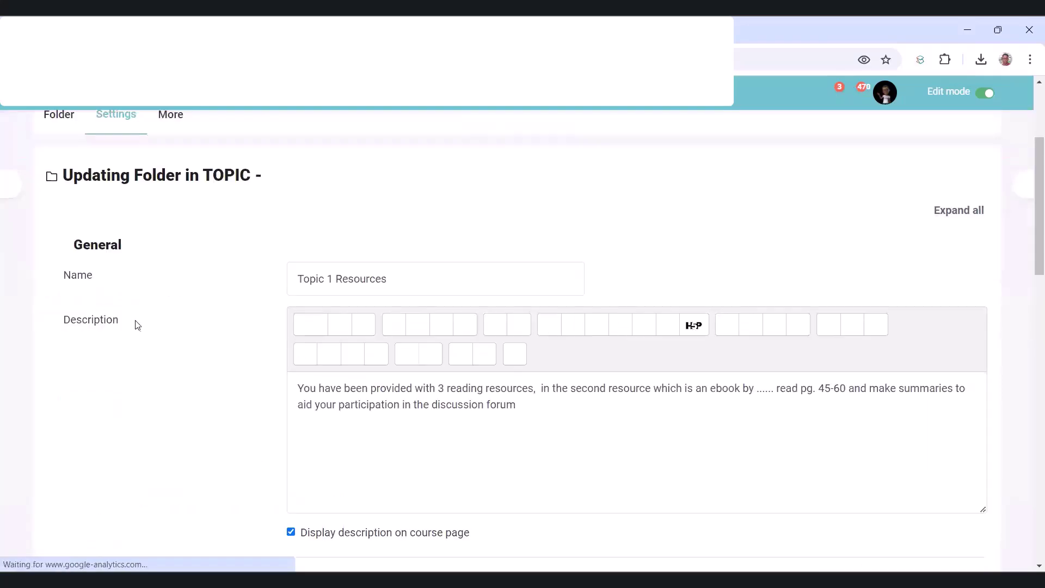
scroll(143, 322, "down", 10)
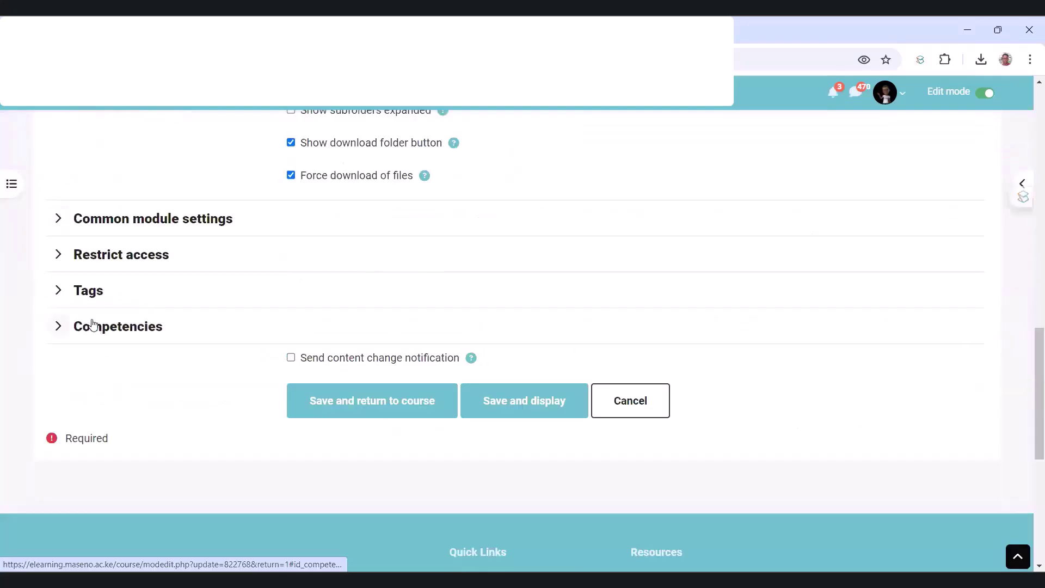
left_click(63, 263)
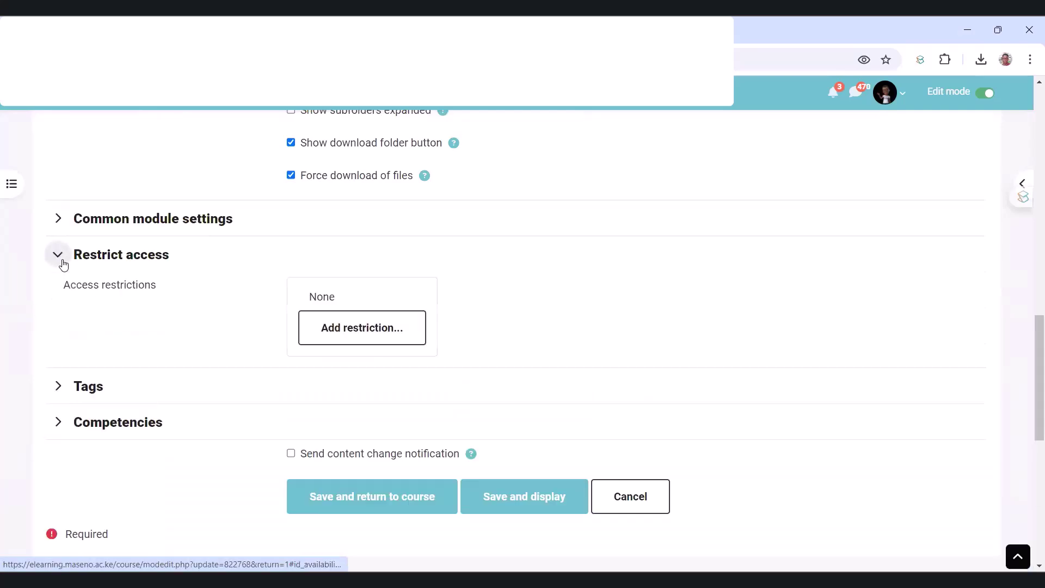
scroll(187, 308, "up", 10)
scroll(190, 310, "up", 6)
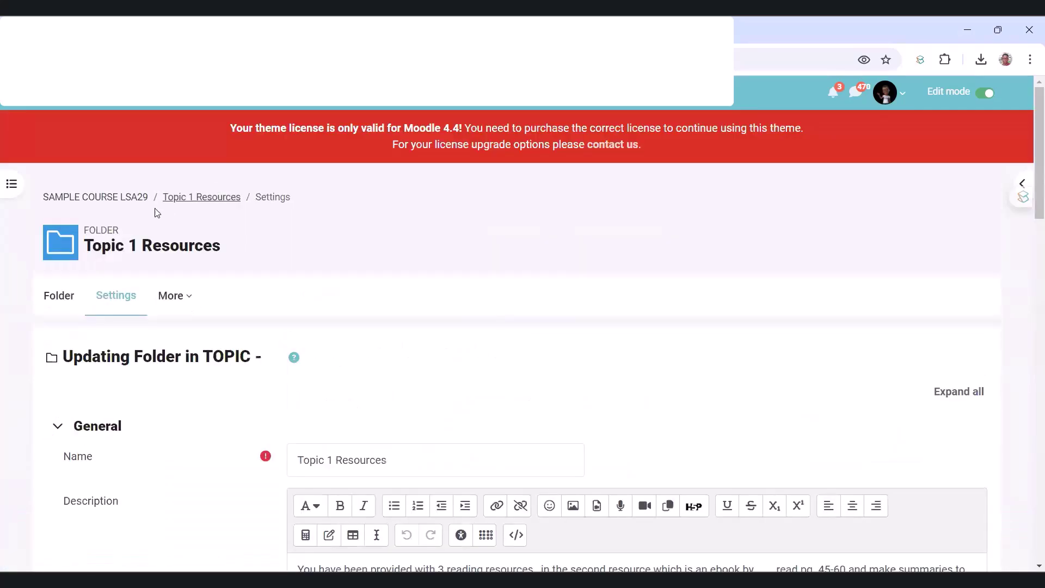
Step: Return to the SAMPLE COURSE LSA29 course page and open the course settings
left_click(110, 199)
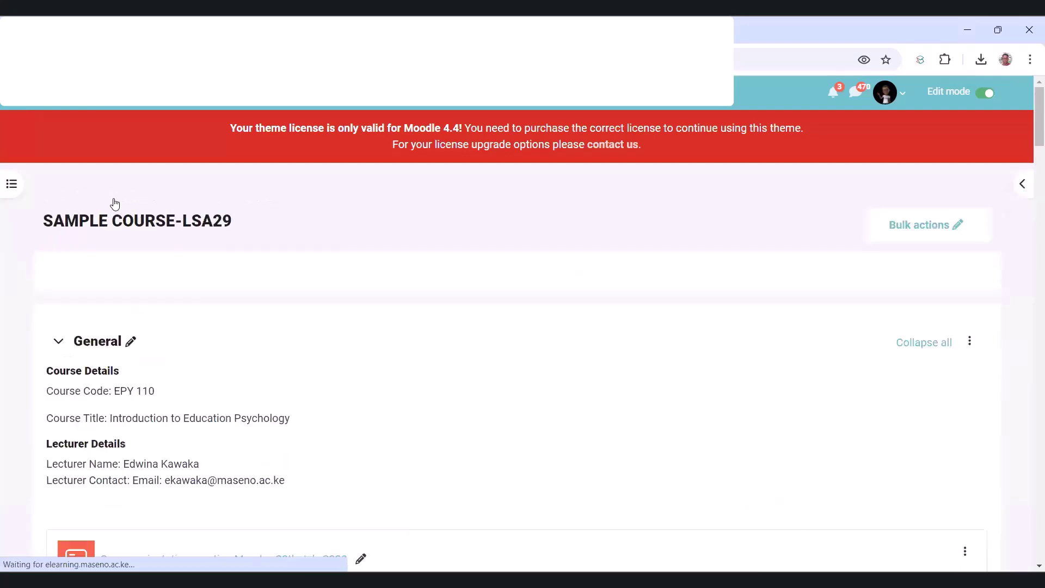
scroll(213, 325, "up", 15)
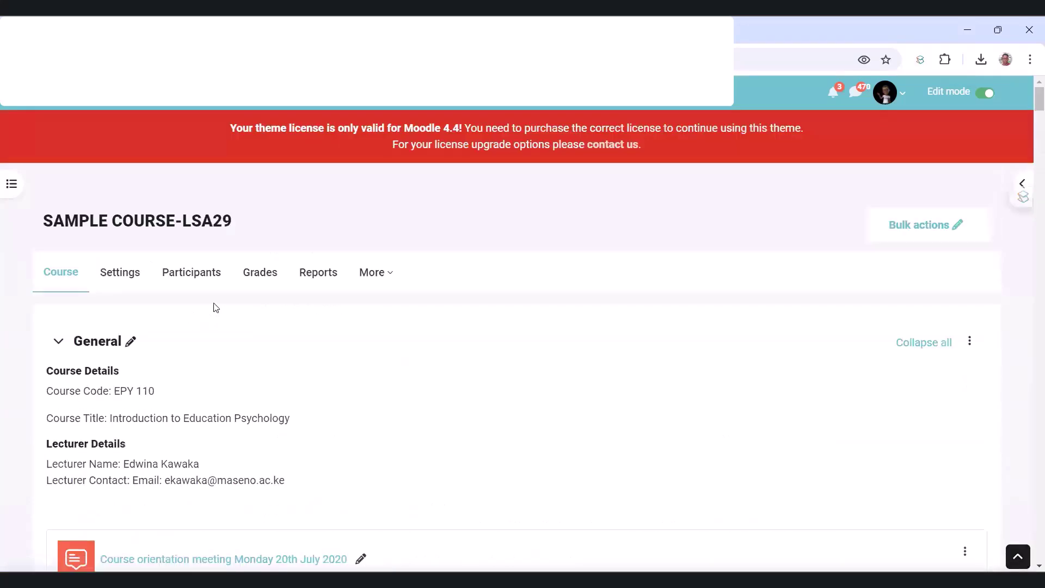
left_click(135, 279)
scroll(166, 317, "down", 20)
scroll(113, 308, "up", 3)
scroll(98, 321, "up", 1)
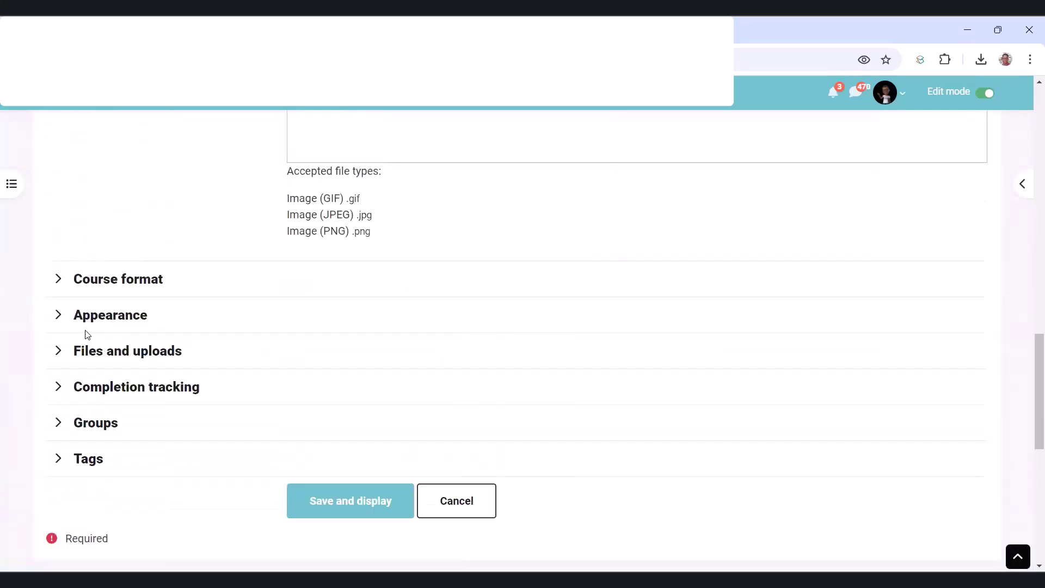
Step: Set Enable completion tracking to Yes for the course, then save the settings and display the course
left_click(71, 386)
scroll(322, 406, "down", 2)
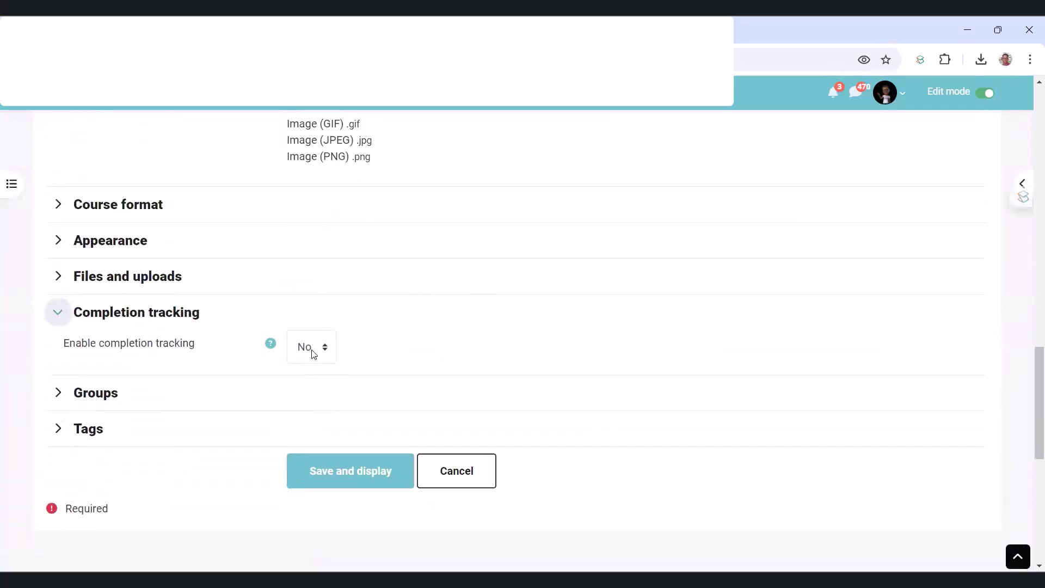
left_click(313, 354)
left_click(313, 389)
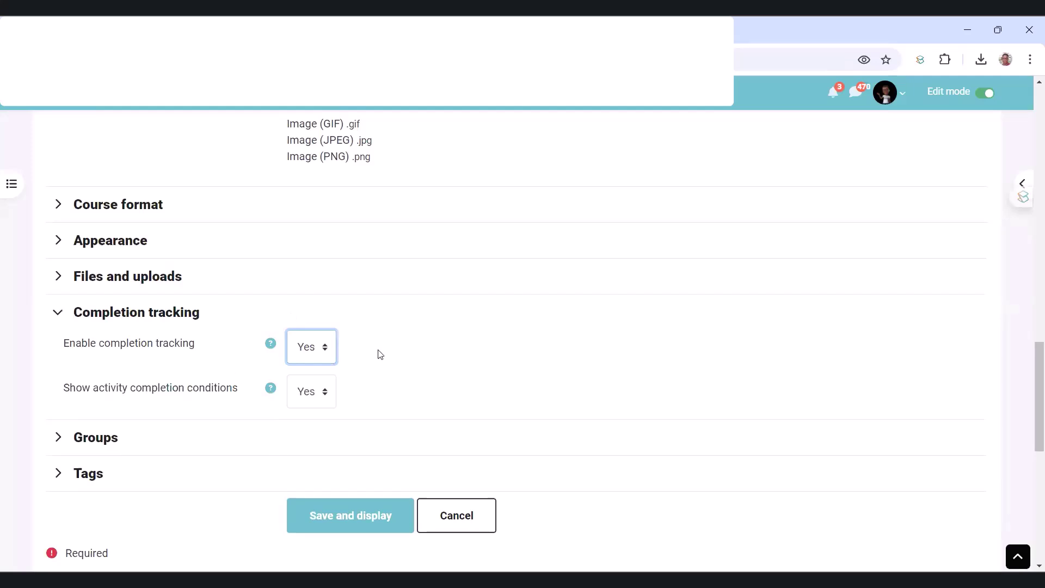
scroll(348, 387, "down", 3)
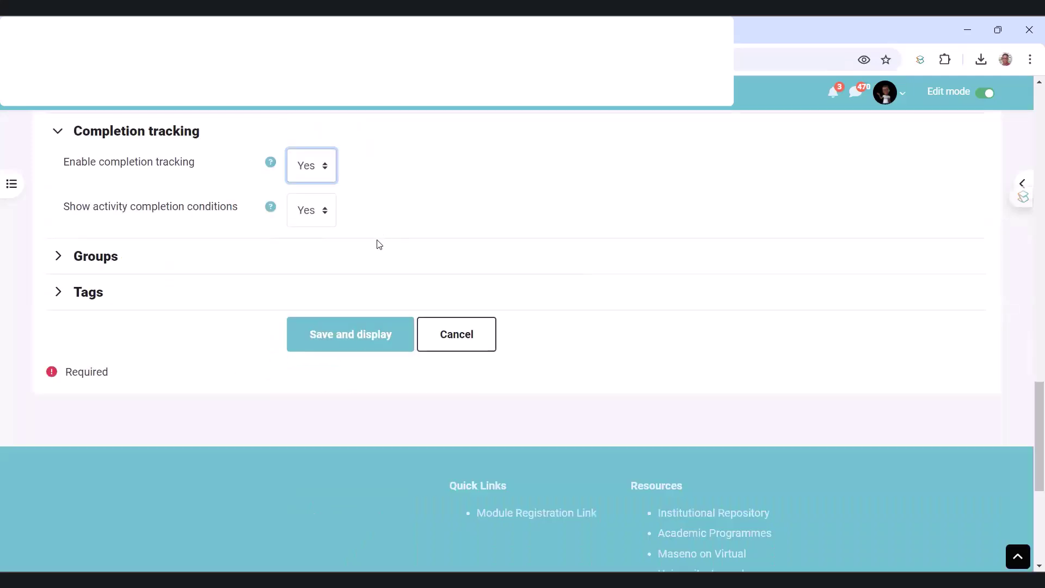
scroll(381, 240, "up", 2)
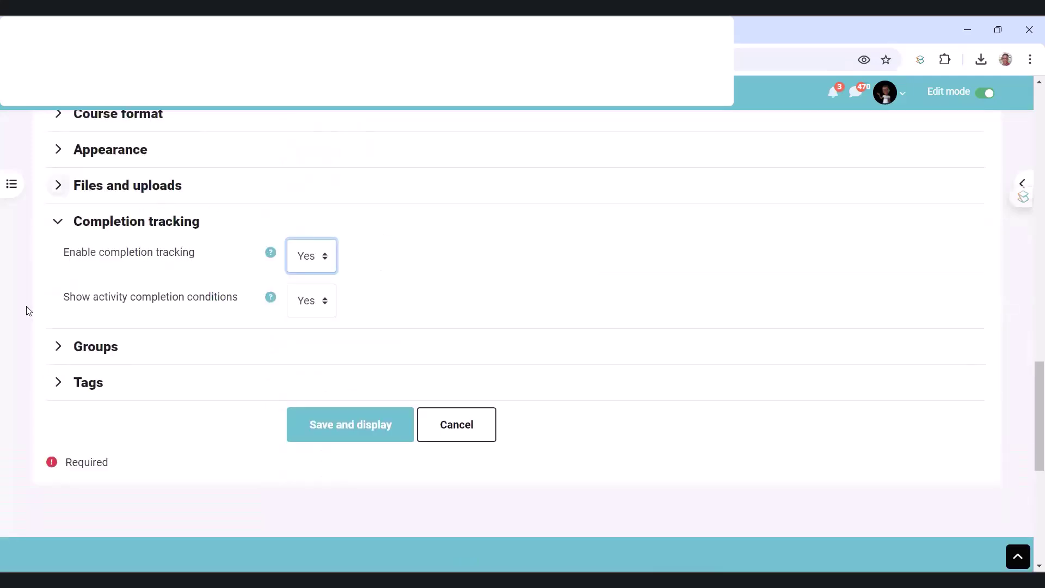
left_click(355, 434)
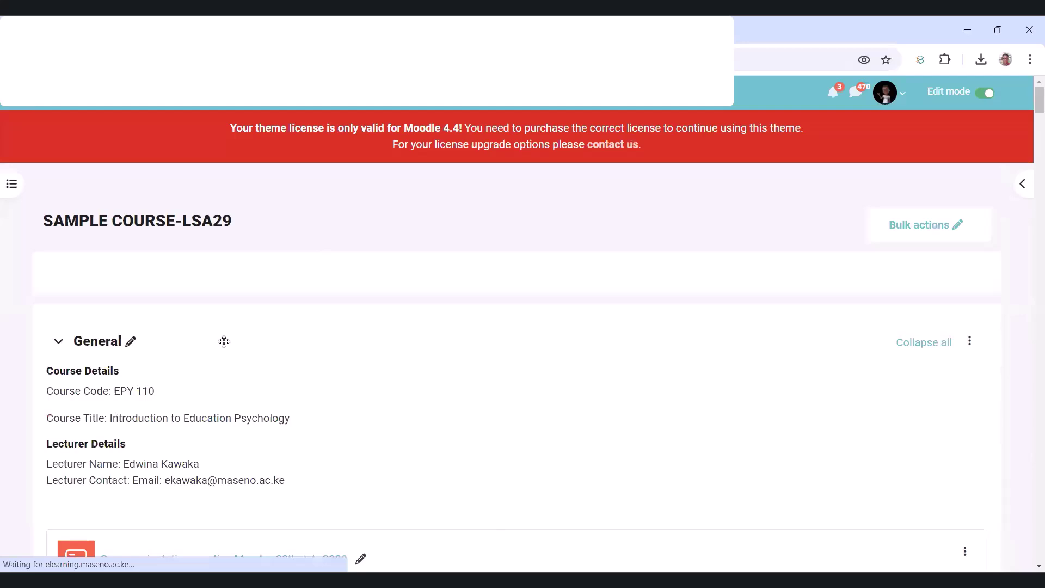
Step: Reopen the Topic 1 Resources folder from the first topic and bring up its settings
scroll(224, 341, "down", 10)
scroll(224, 341, "down", 3)
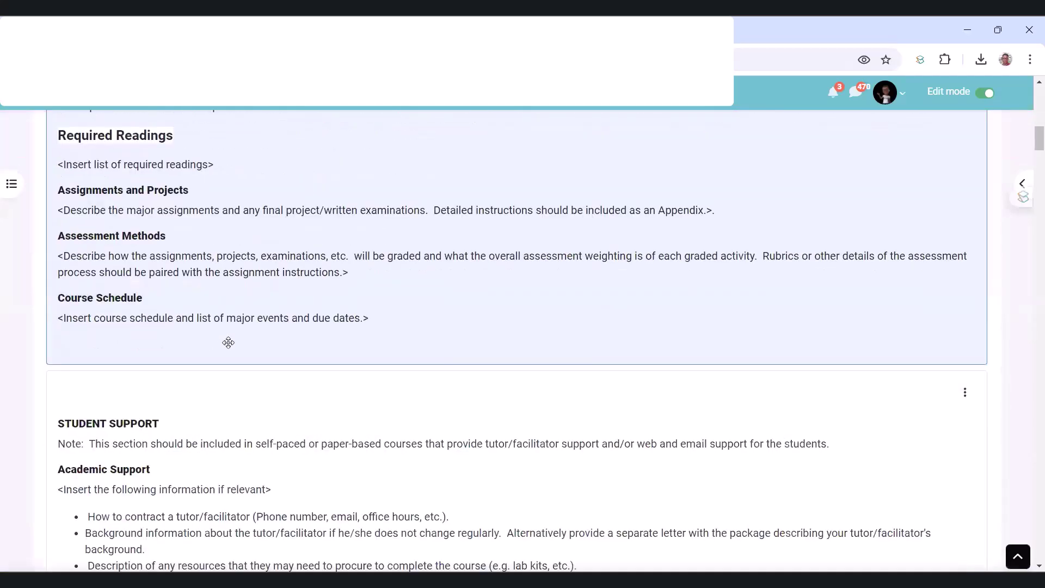
scroll(225, 341, "down", 3)
scroll(229, 347, "down", 18)
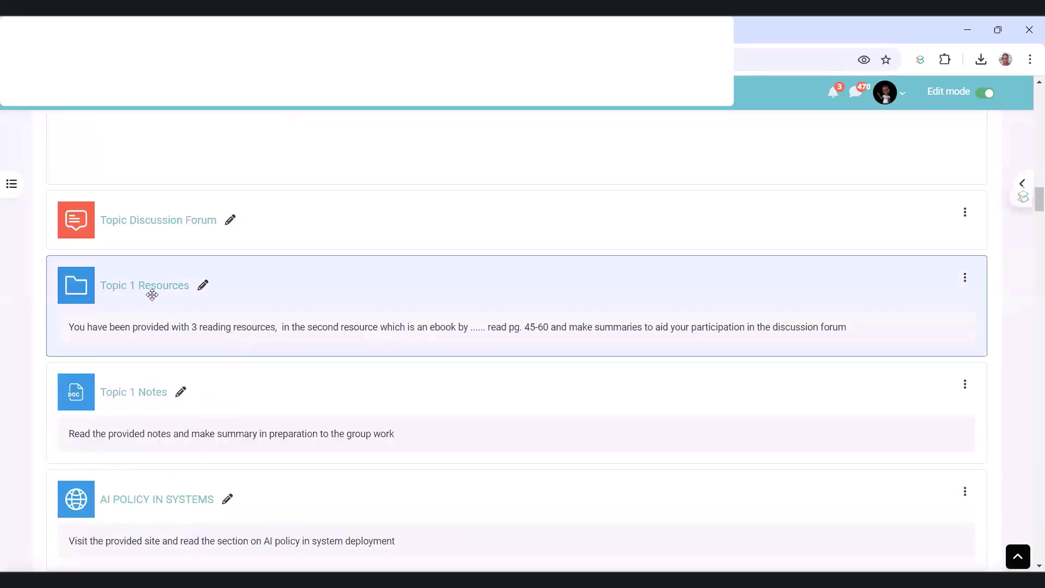
left_click(121, 290)
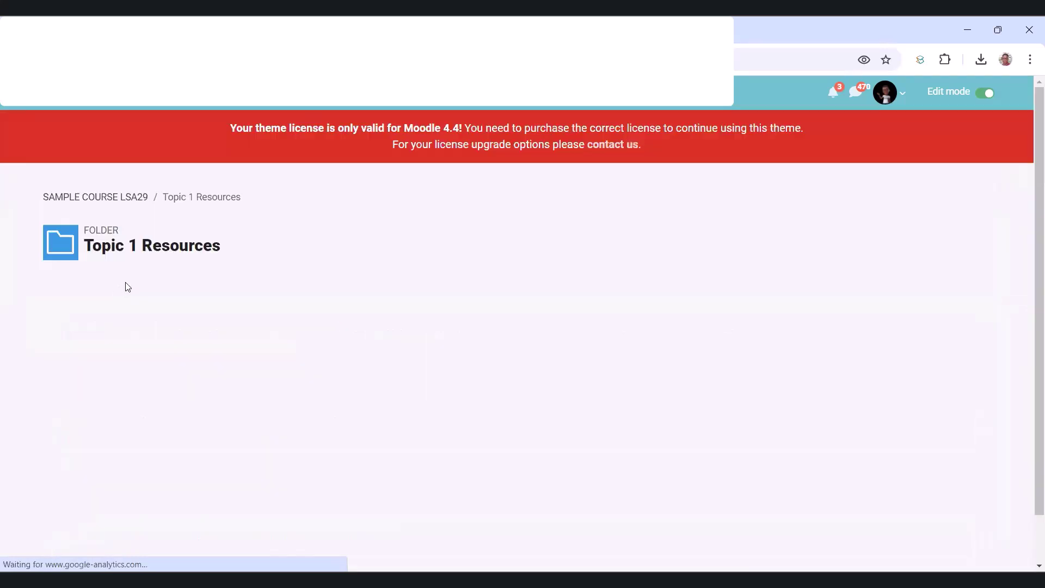
scroll(129, 291, "down", 3)
scroll(129, 291, "up", 2)
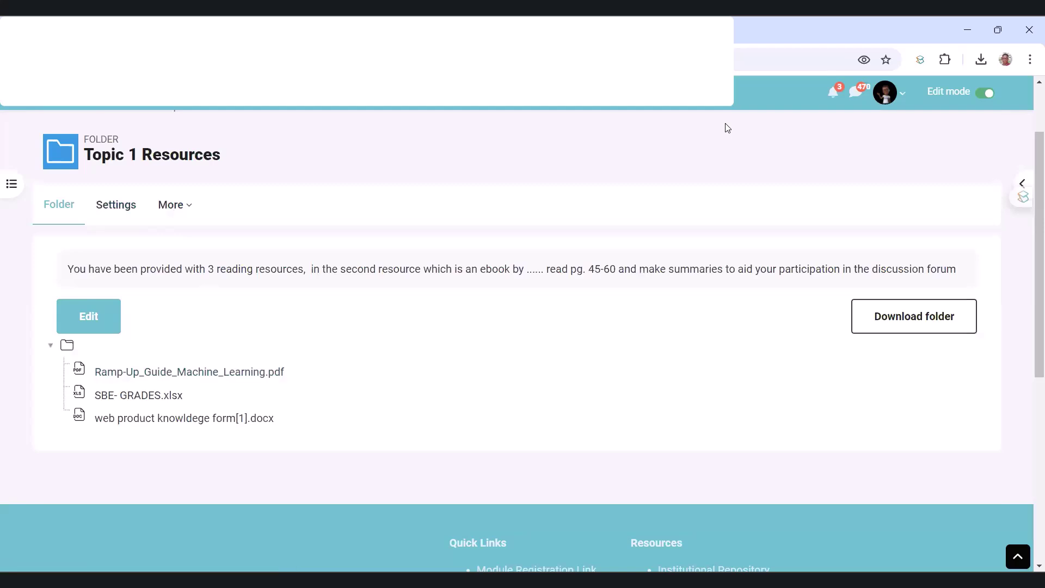
mouse_move(149, 191)
left_mouse_down()
mouse_move(101, 230)
mouse_move(146, 203)
left_mouse_up()
left_click(114, 207)
scroll(146, 298, "down", 8)
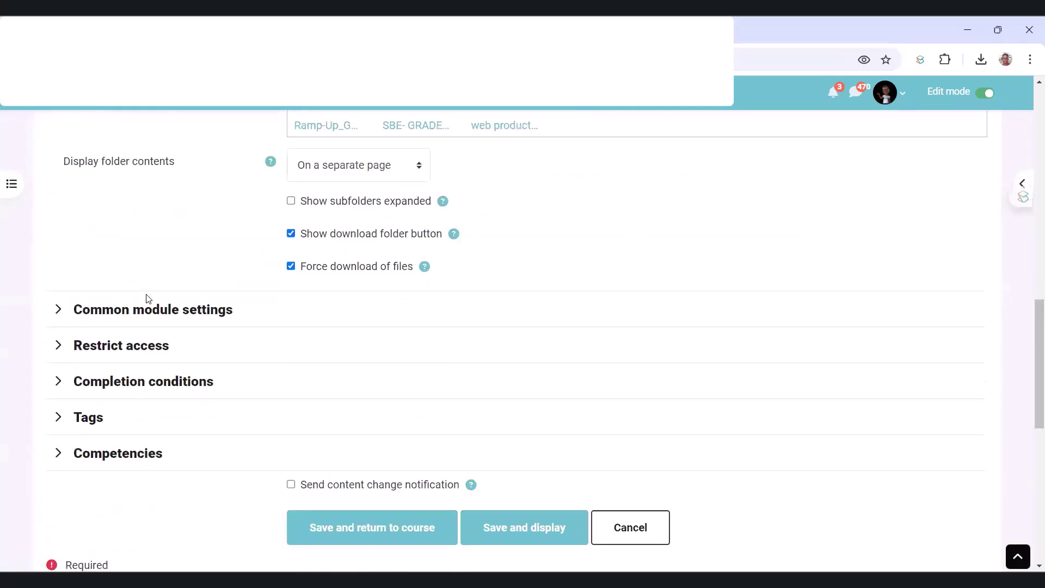
Step: Add a completion requirement that students must view the folder activity, then save and return to the course
left_click(59, 292)
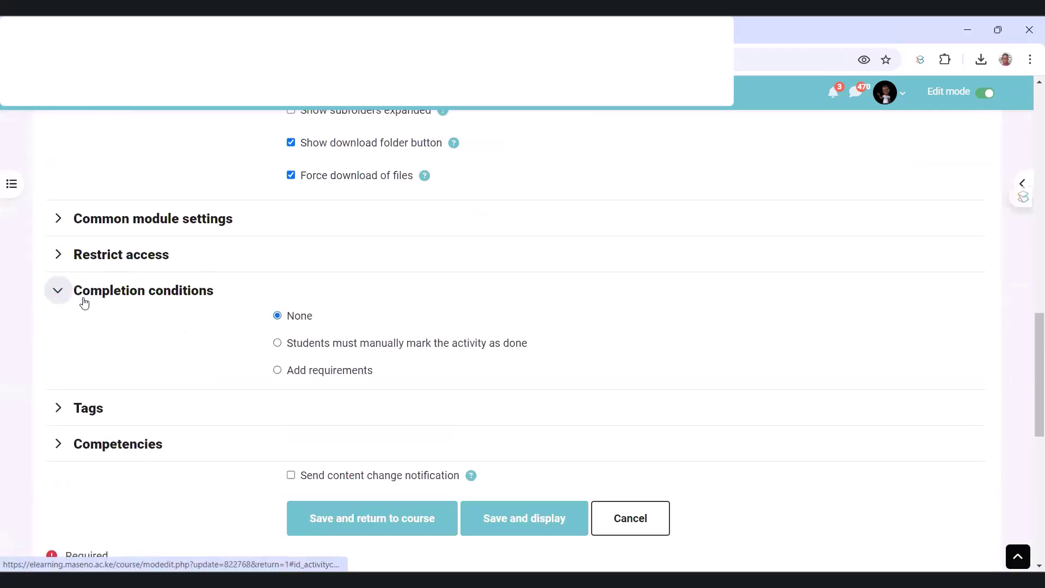
left_click(276, 370)
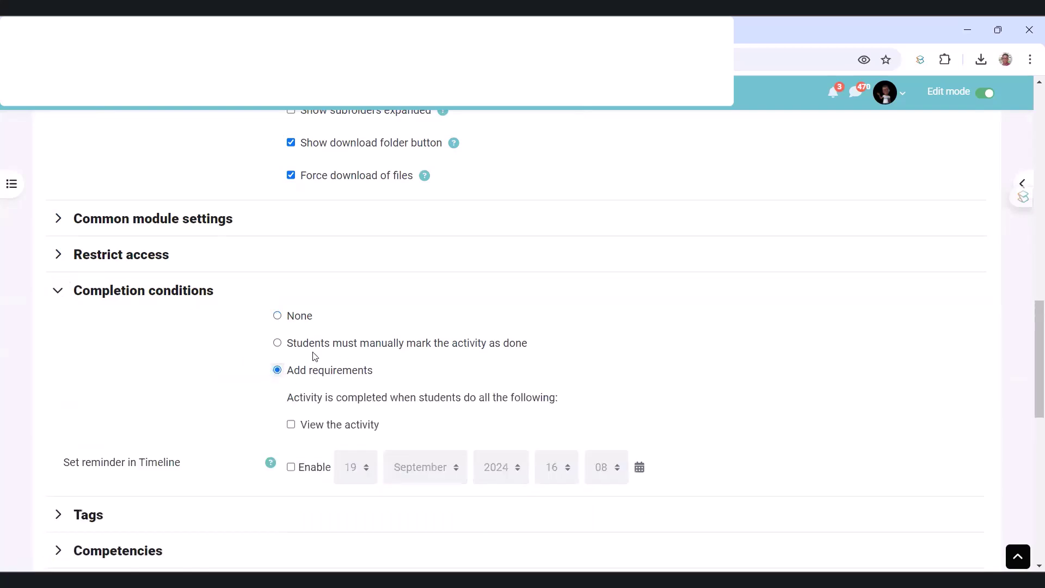
mouse_move(472, 372)
left_mouse_down()
mouse_move(381, 369)
mouse_move(404, 384)
left_mouse_up()
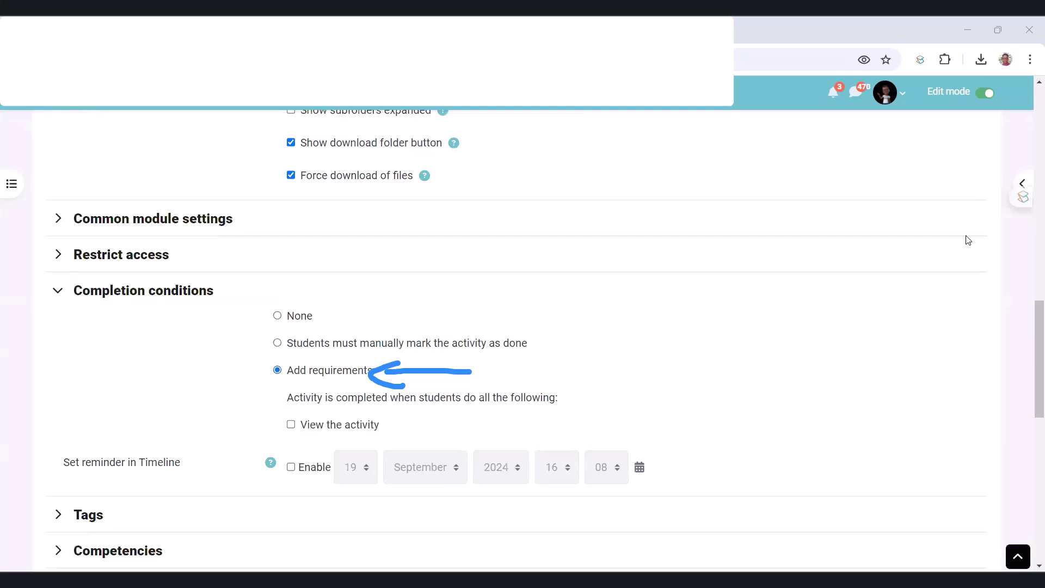
left_click(599, 349)
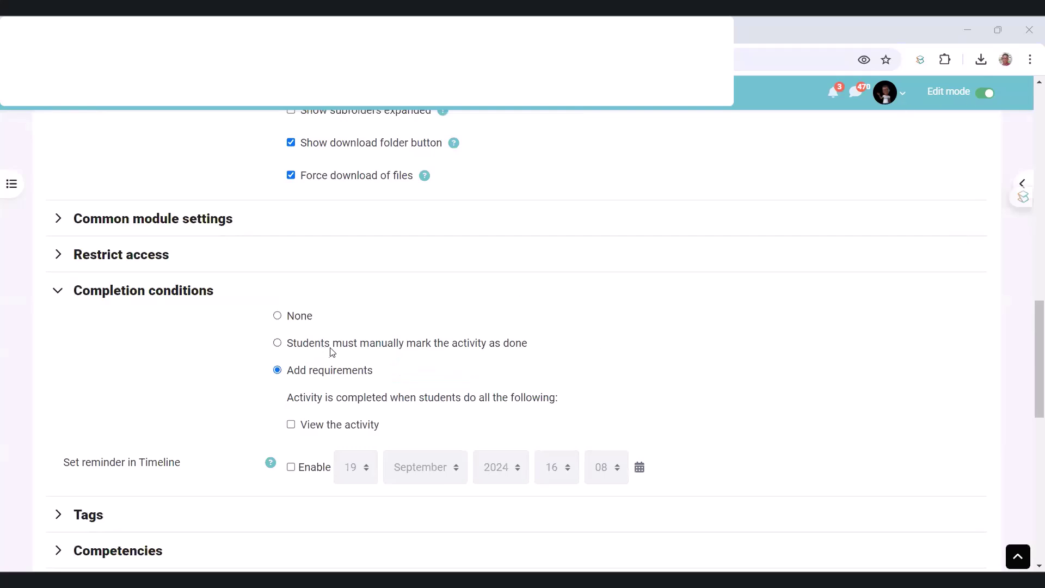
scroll(337, 349, "down", 2)
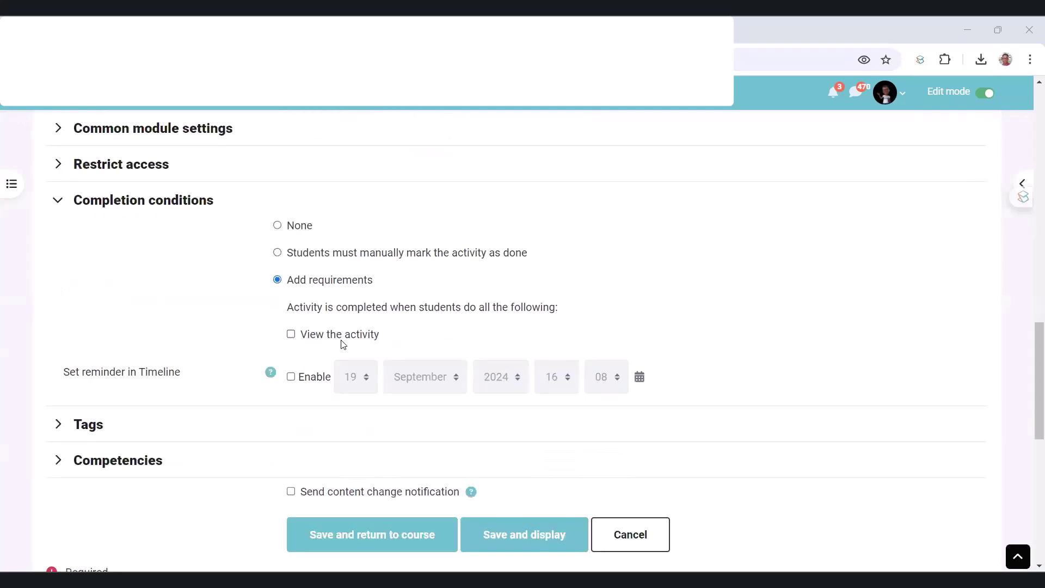
left_click(291, 334)
scroll(334, 332, "down", 4)
left_click(322, 363)
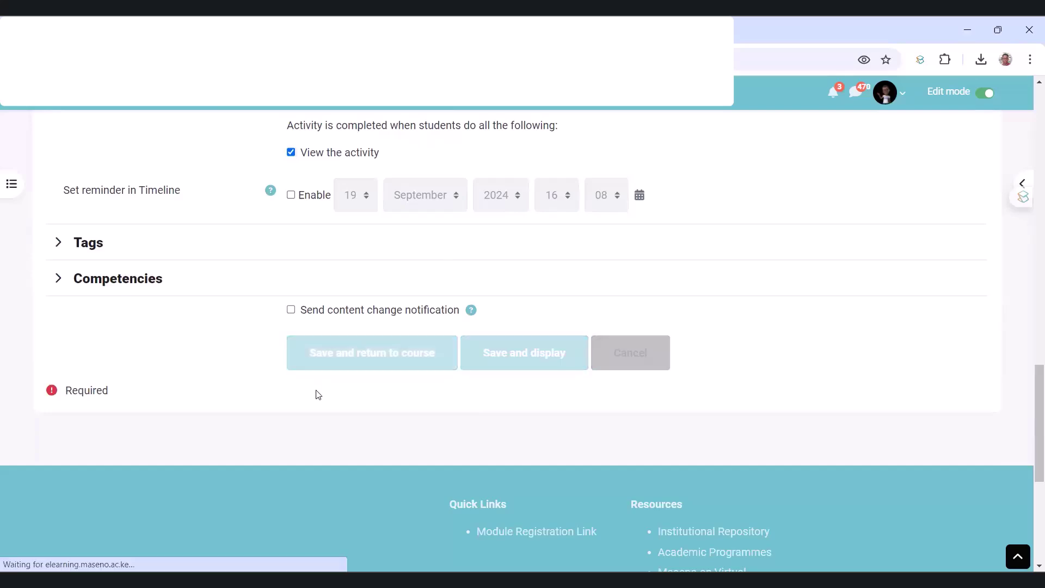
Step: Find the Topic 1 Resources folder in the first topic and check its completion conditions
scroll(320, 381, "down", 15)
scroll(212, 368, "down", 10)
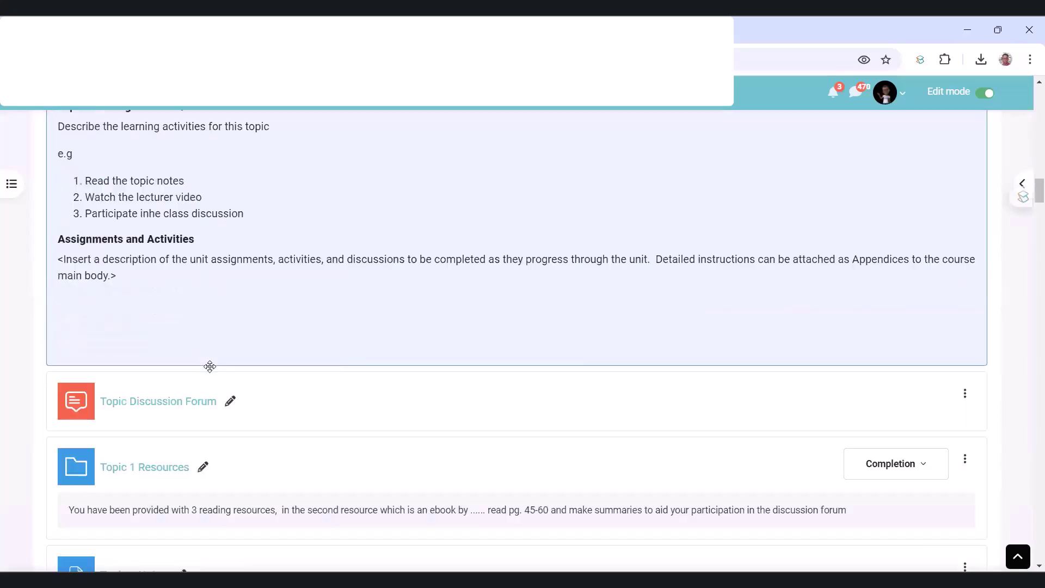
scroll(211, 366, "up", 2)
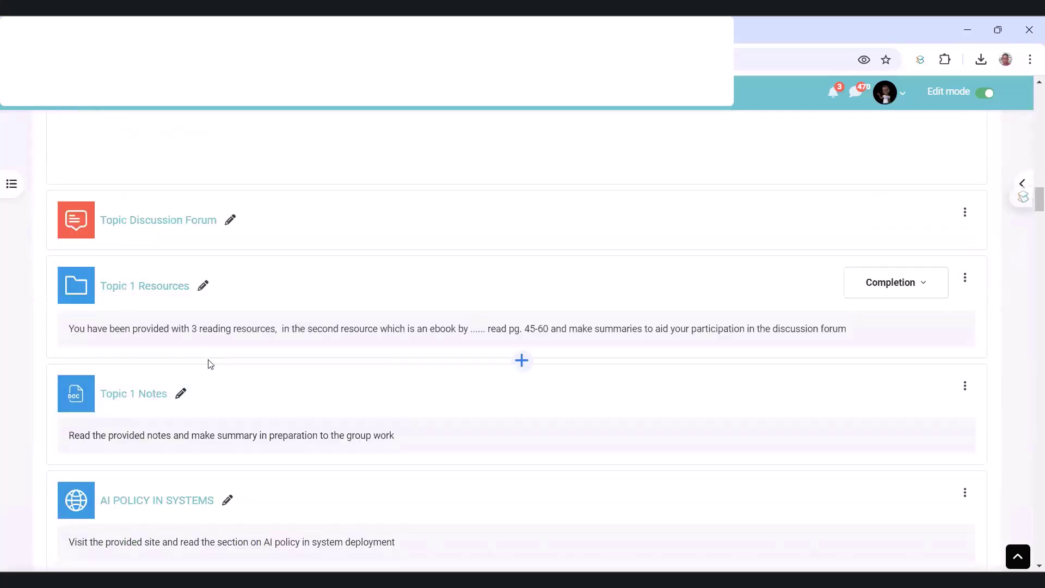
scroll(212, 362, "down", 2)
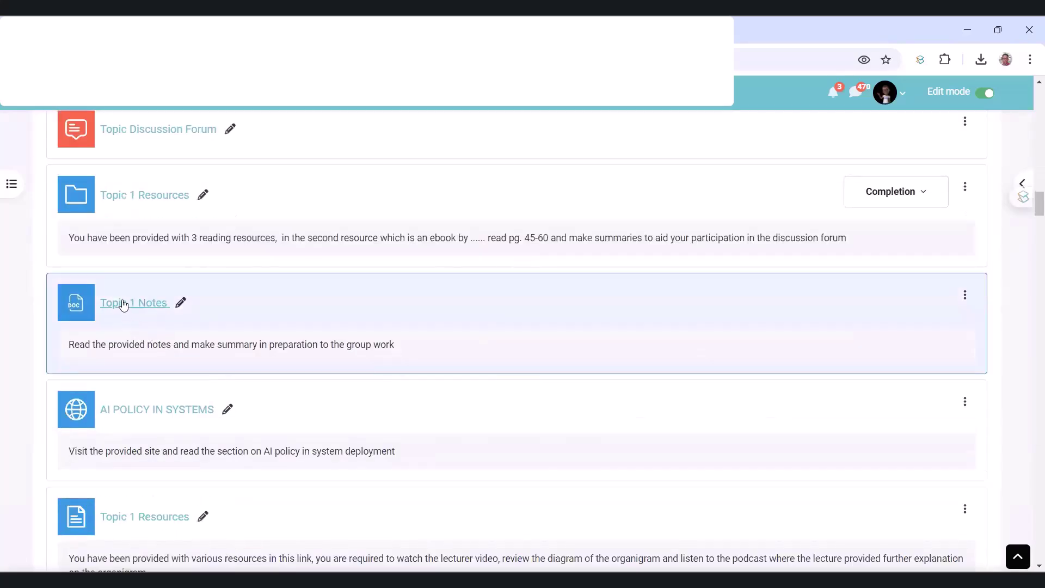
left_click(908, 200)
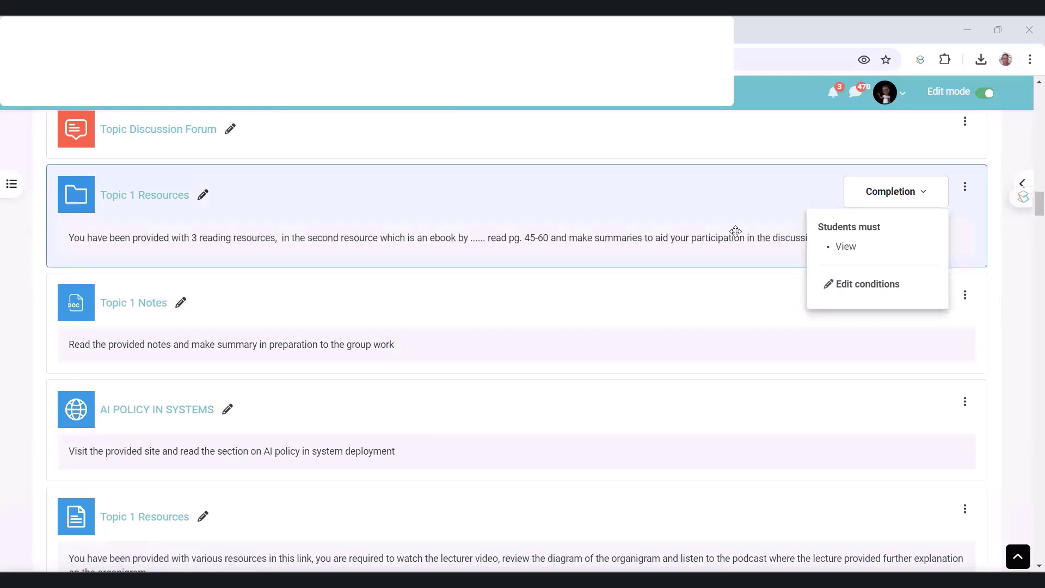
left_click(1000, 169)
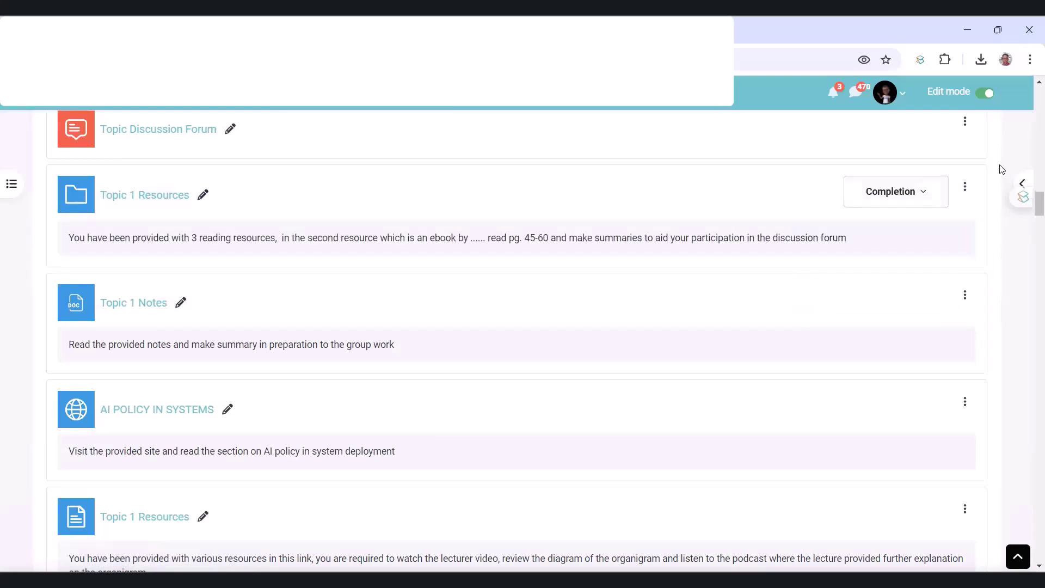
Step: Display the completion conditions of the Topic 1 Resources folder once more on the course page
mouse_move(780, 186)
left_mouse_down()
mouse_move(983, 212)
mouse_move(853, 176)
left_mouse_up()
mouse_move(659, 189)
left_mouse_down()
mouse_move(805, 175)
mouse_move(801, 195)
left_mouse_up()
left_click(775, 156)
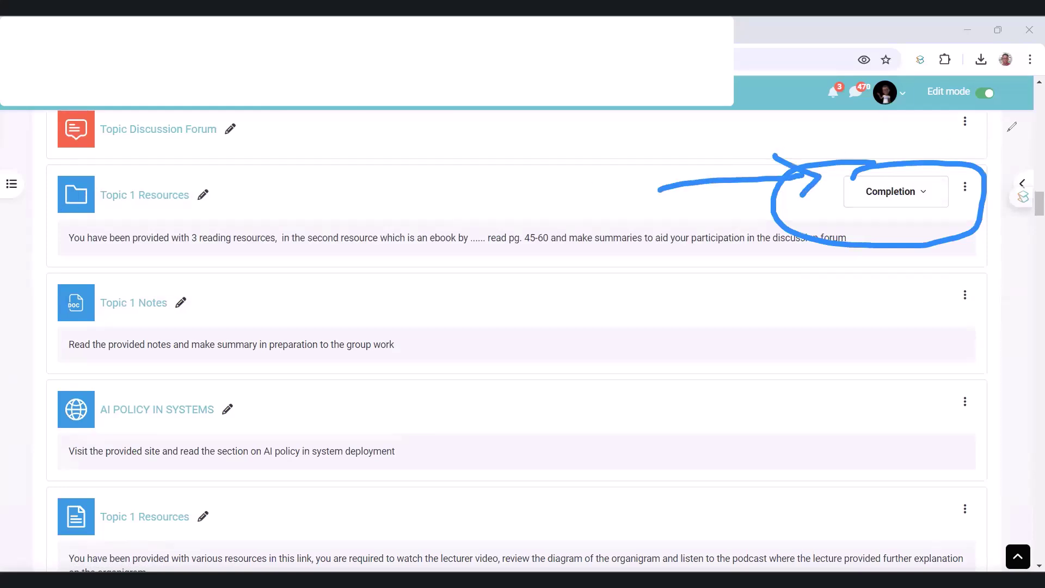
left_click(926, 195)
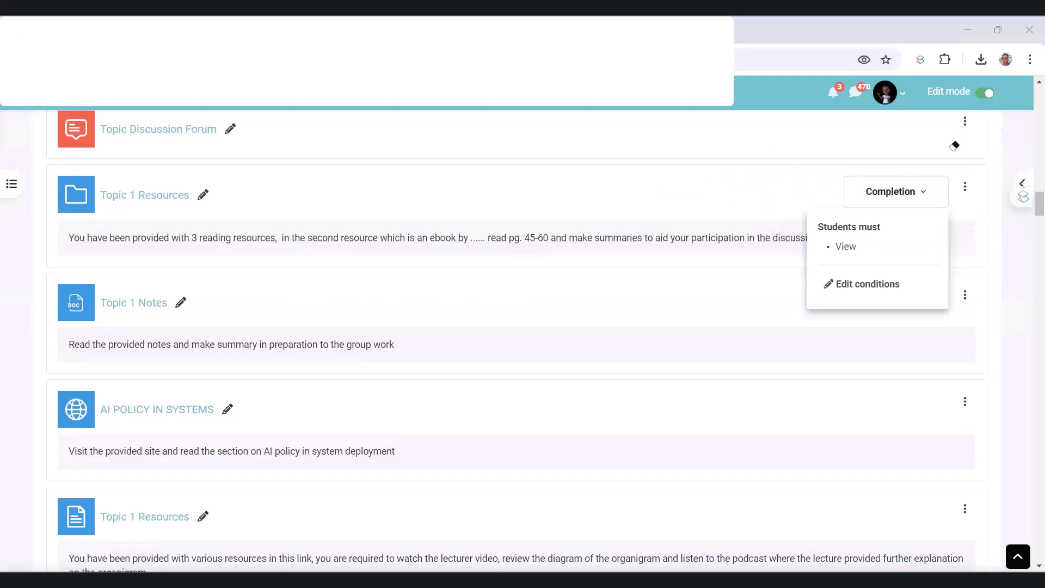
left_click(871, 201)
left_click(872, 201)
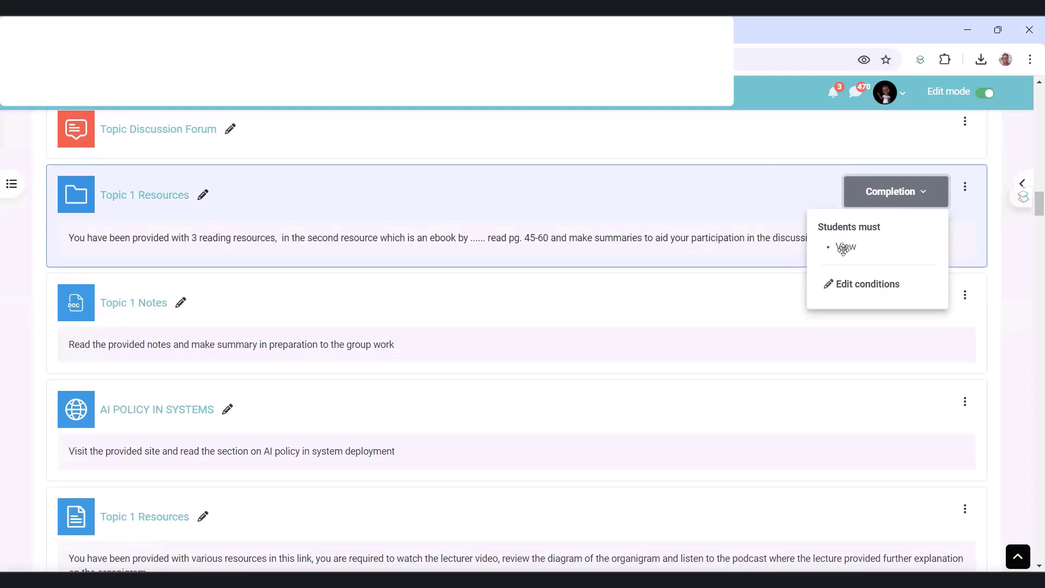
Step: Open the settings of the Topic 1 Notes file and add a completion requirement that students must view the activity
left_click(23, 333)
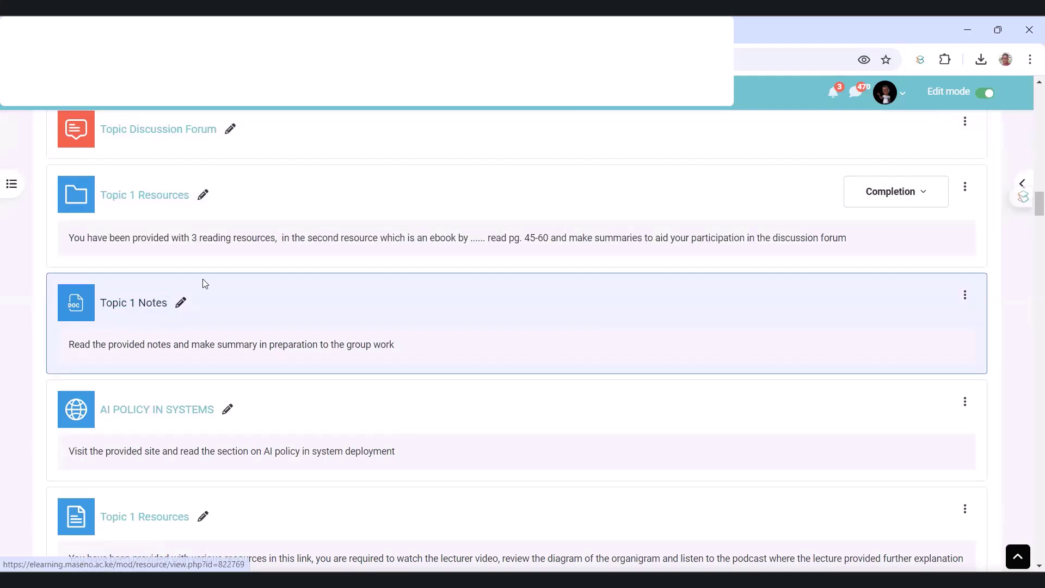
left_click(129, 303)
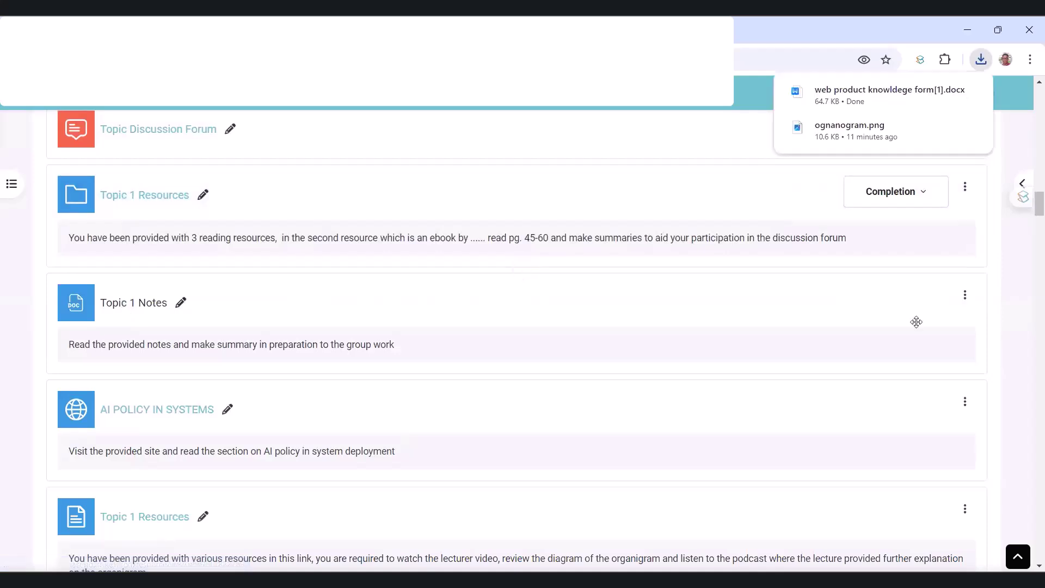
left_click(893, 326)
scroll(264, 319, "down", 10)
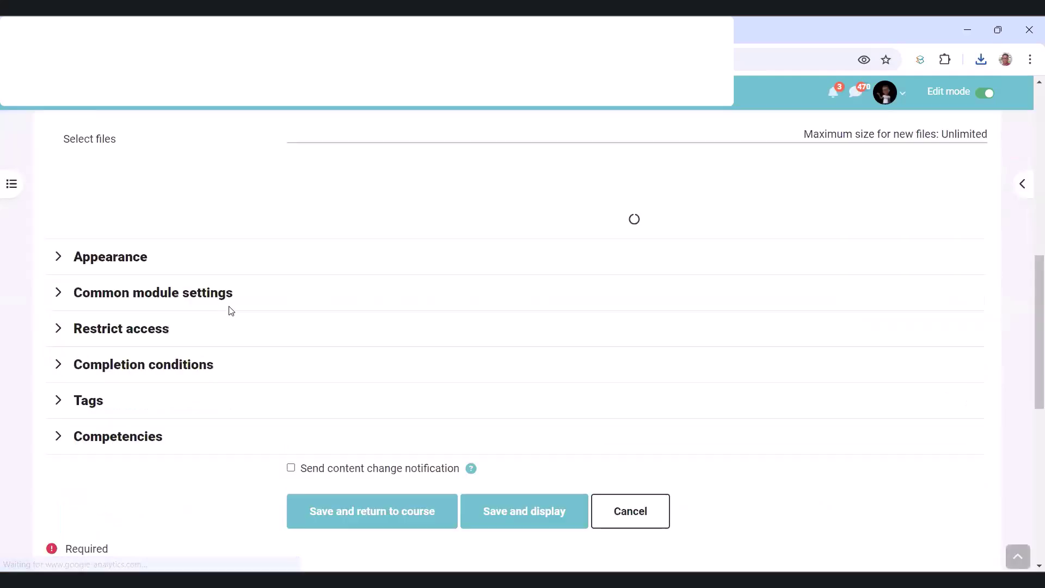
left_click(58, 352)
scroll(268, 345, "down", 3)
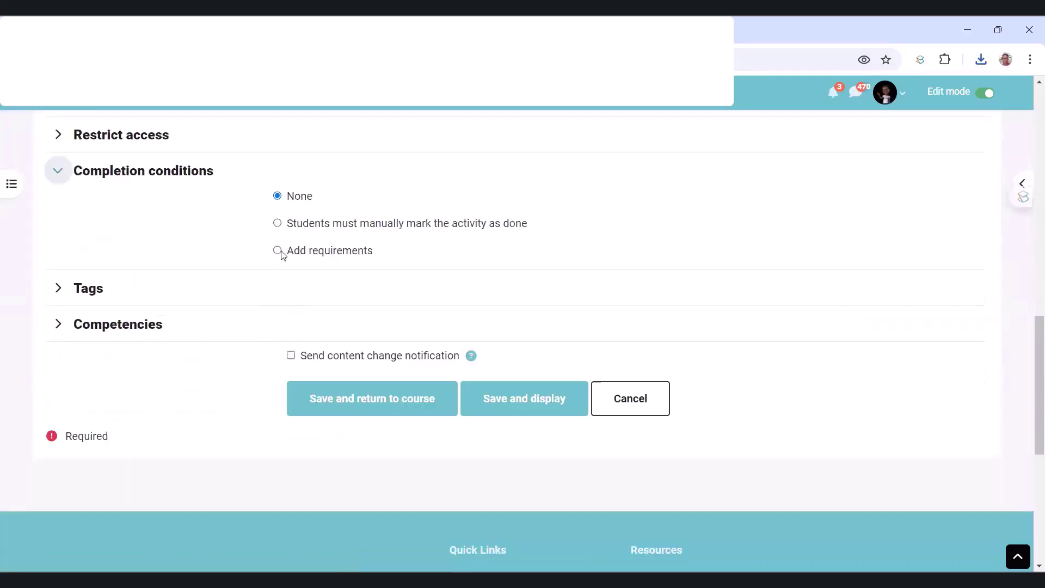
left_click(278, 251)
left_click(292, 305)
Step: Restrict access to Topic 1 Notes with an activity completion restriction requiring Topic 1 Resources to be marked complete
scroll(294, 308, "up", 2)
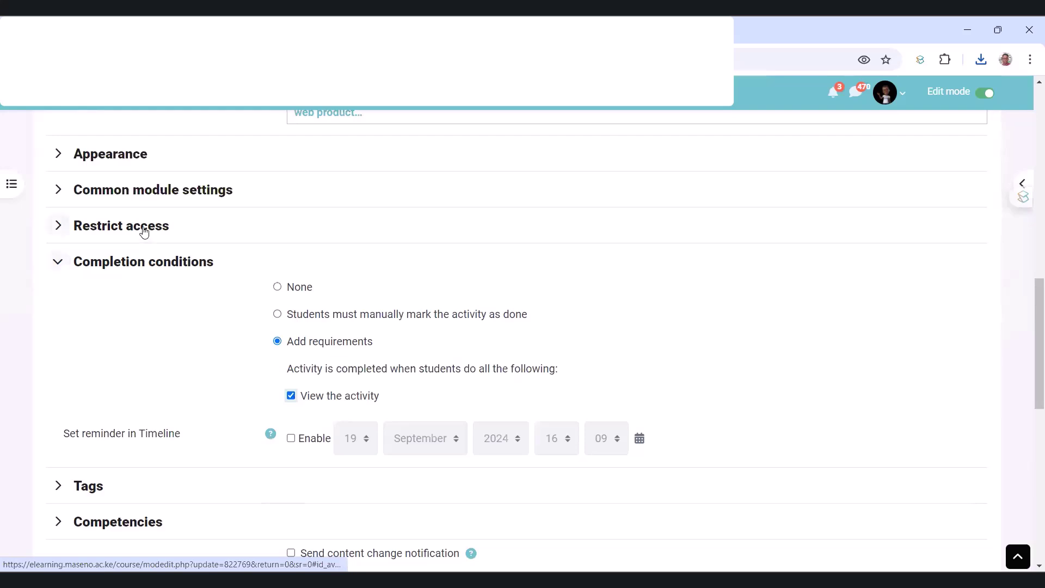
left_click(56, 228)
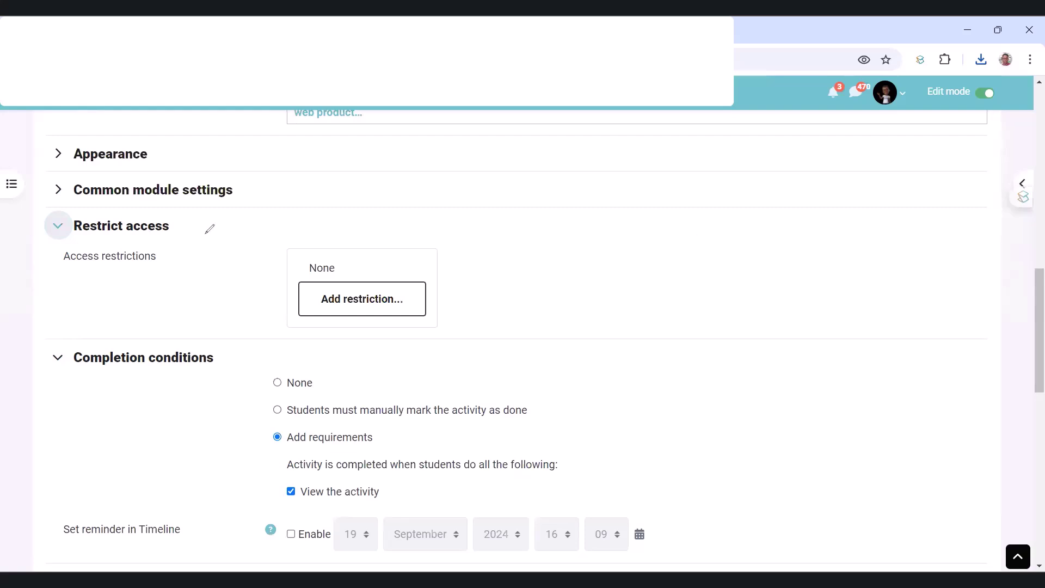
mouse_move(206, 233)
left_mouse_down()
mouse_move(213, 218)
mouse_move(182, 219)
left_mouse_up()
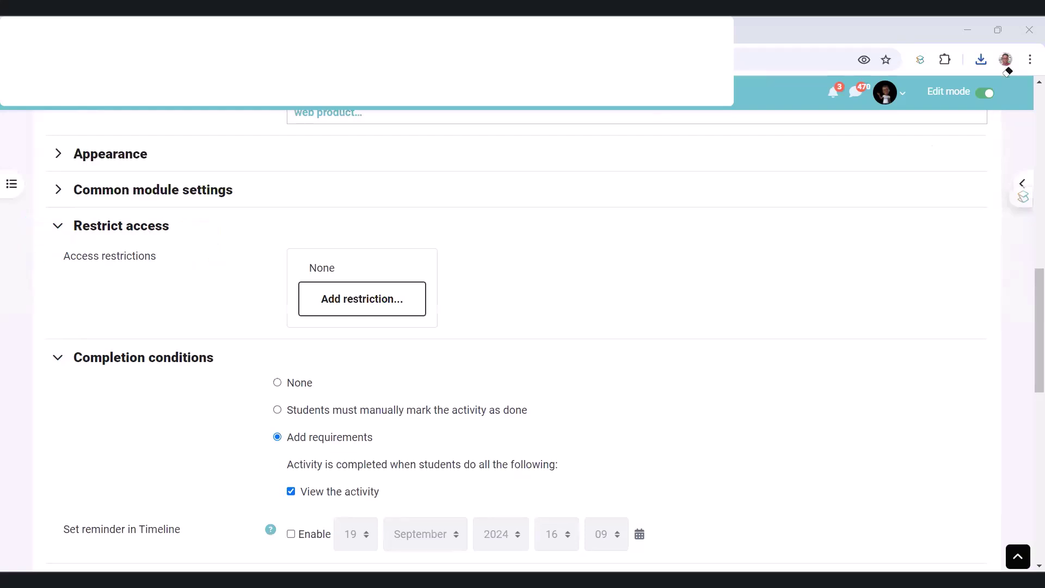
left_click(352, 303)
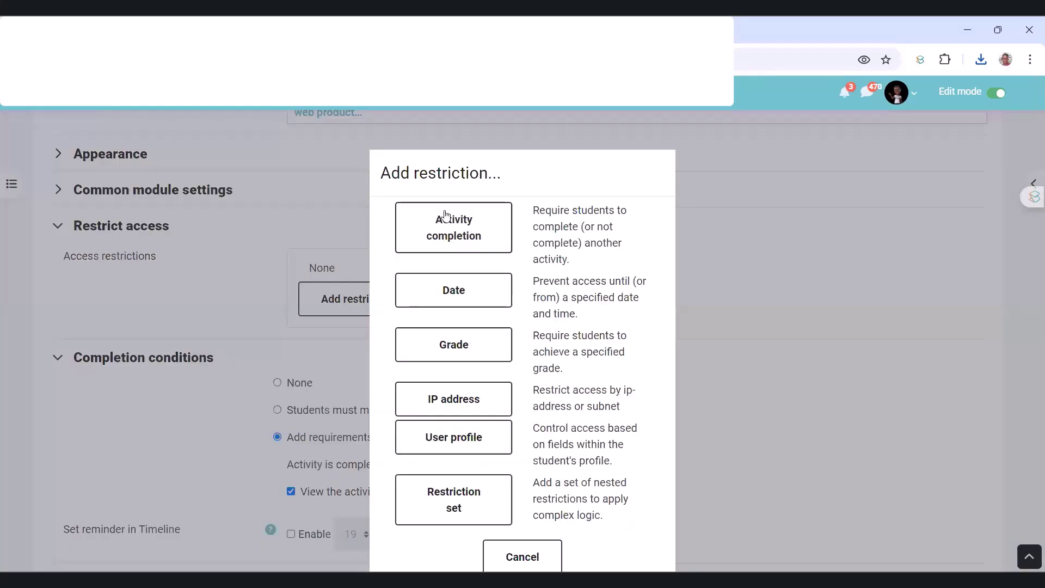
left_click(457, 232)
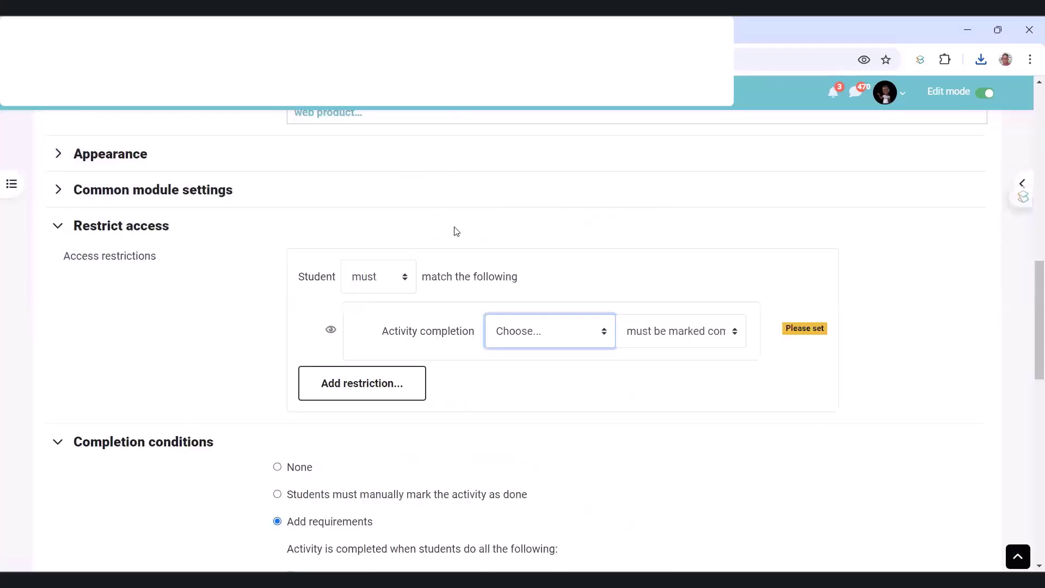
left_click(539, 331)
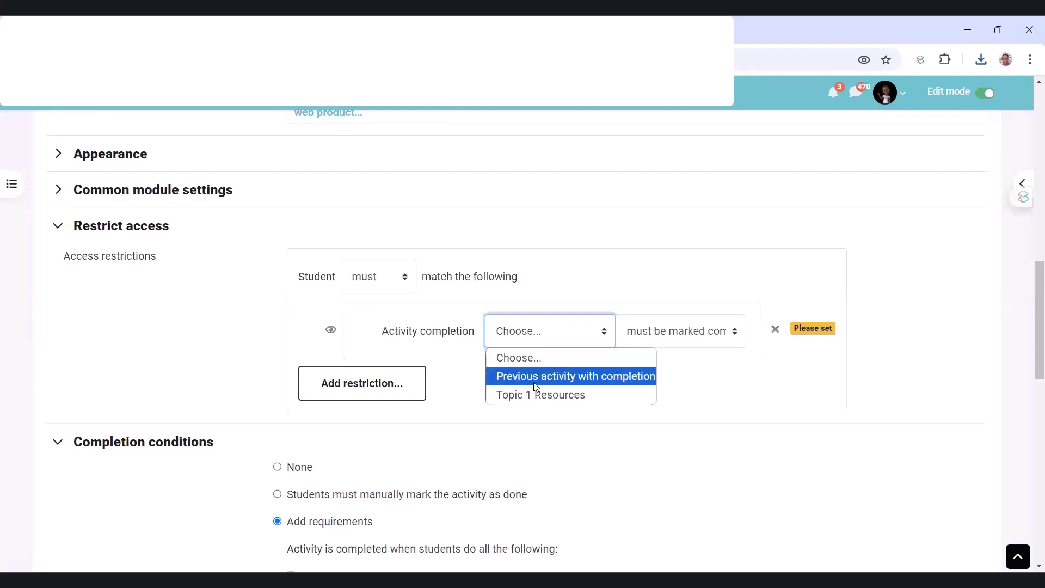
left_click(520, 395)
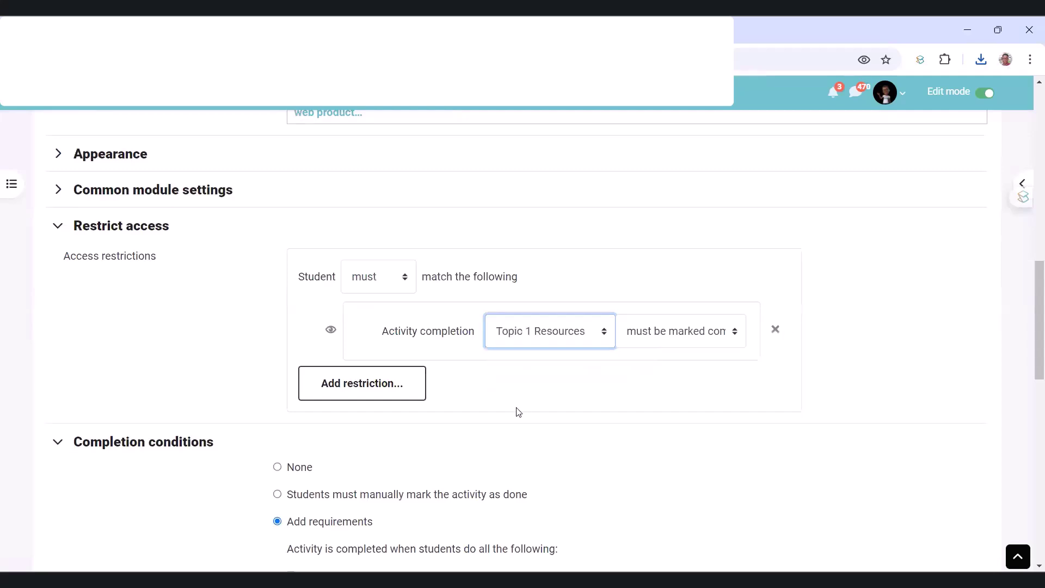
Step: Review the Topic 1 Notes settings, then save them and return to the course
scroll(515, 403, "down", 2)
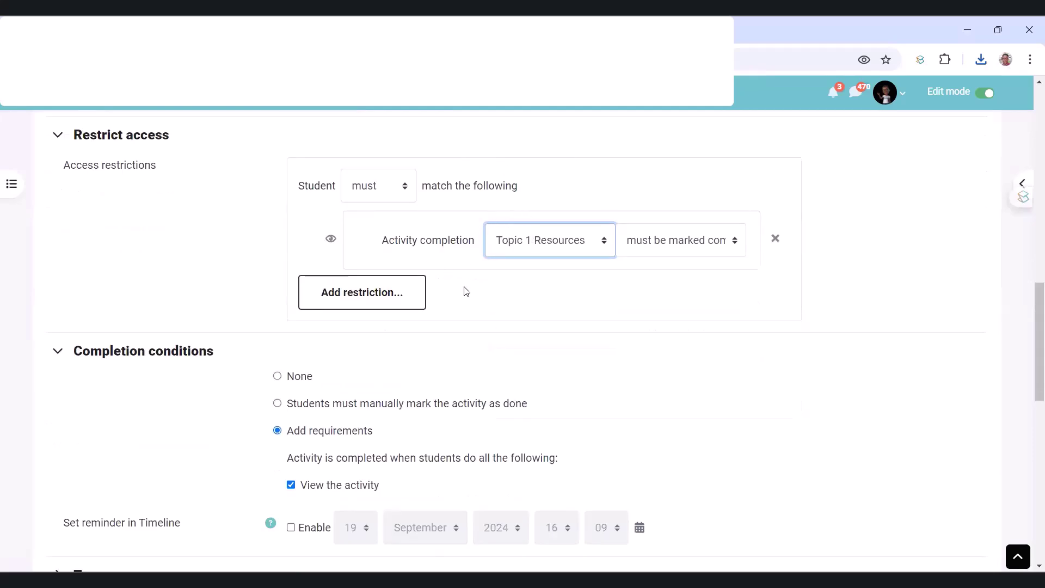
scroll(462, 289, "up", 10)
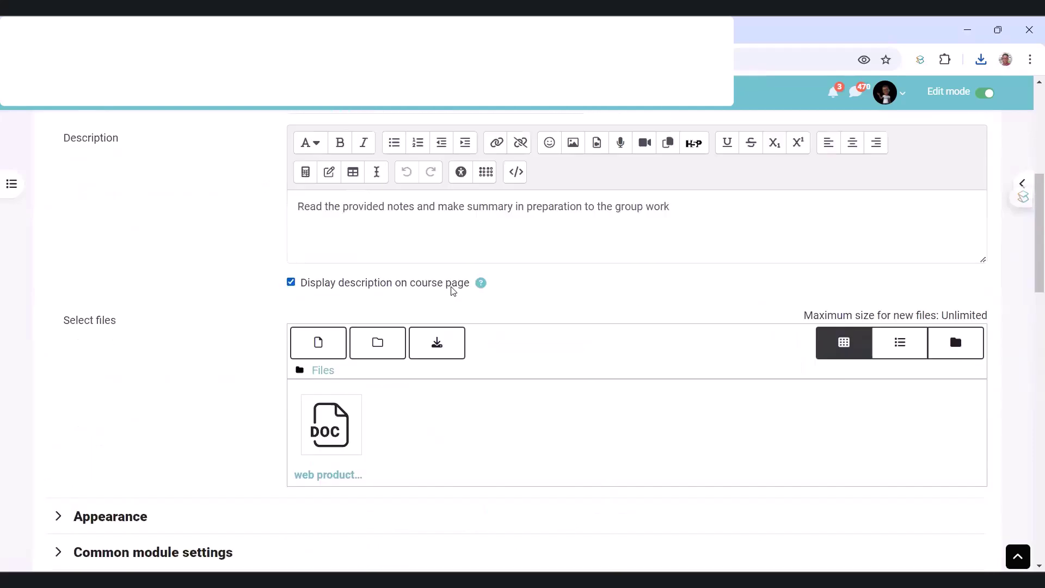
scroll(453, 293, "down", 10)
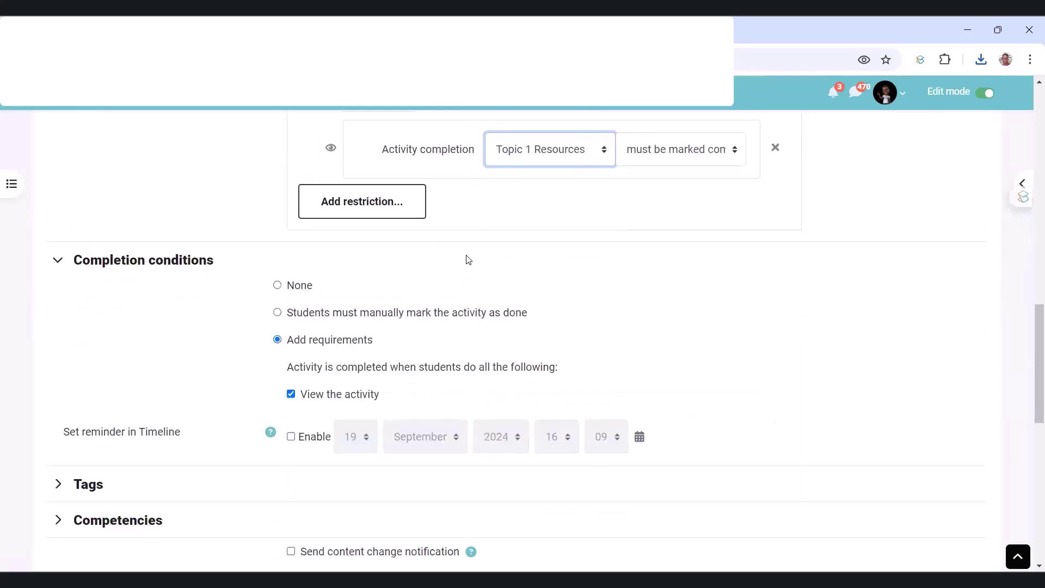
scroll(469, 259, "down", 2)
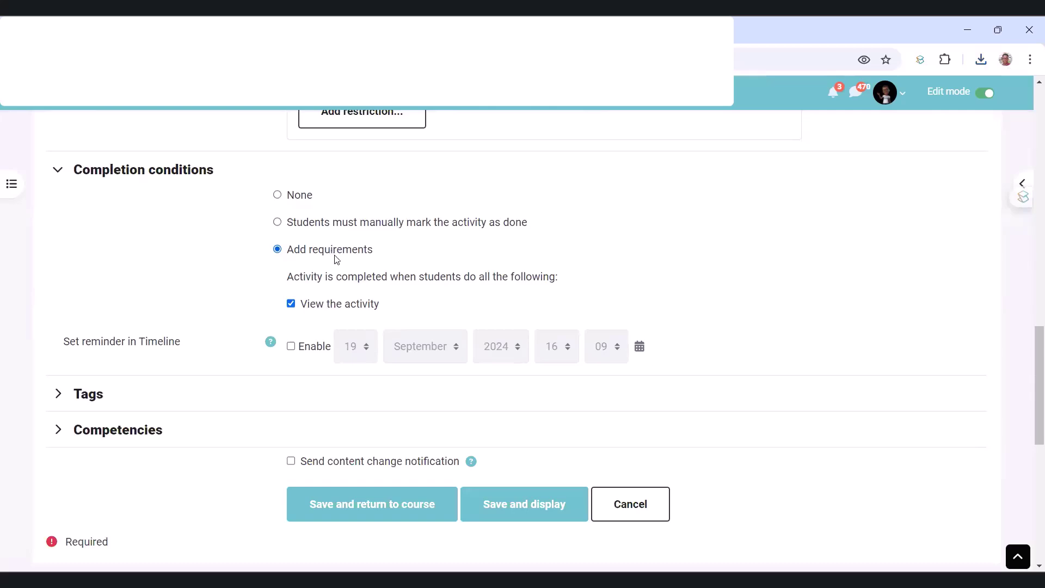
scroll(343, 262, "down", 4)
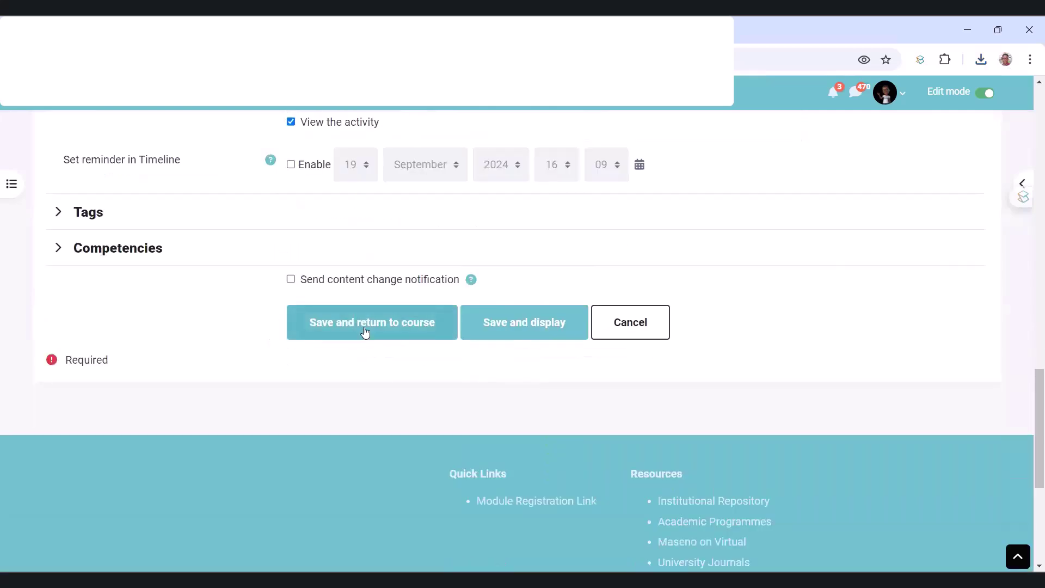
left_click(365, 329)
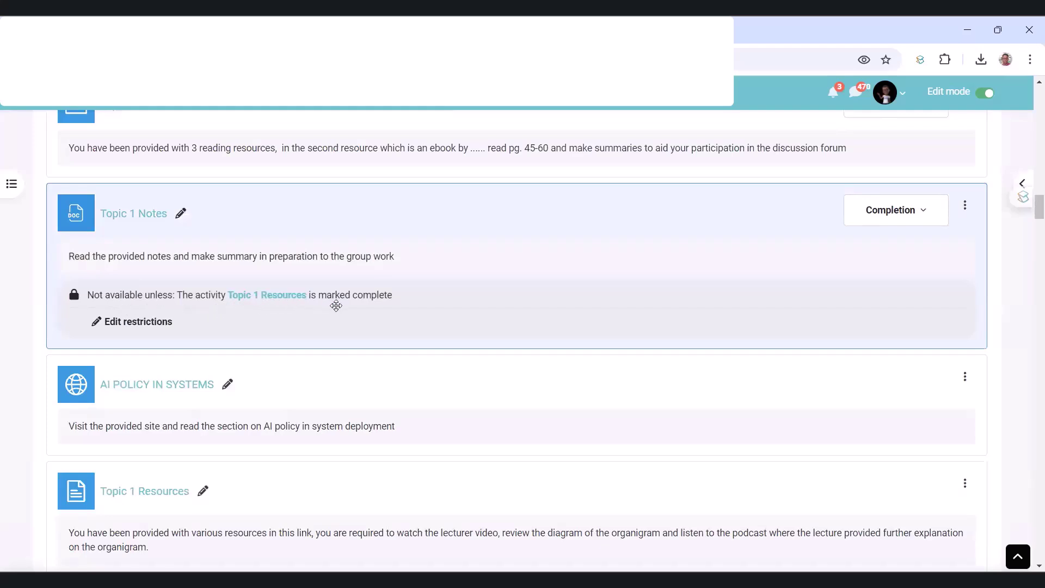
Step: Open the settings of the AI POLICY IN SYSTEMS link and add a completion requirement that students must view the activity
scroll(332, 283, "up", 2)
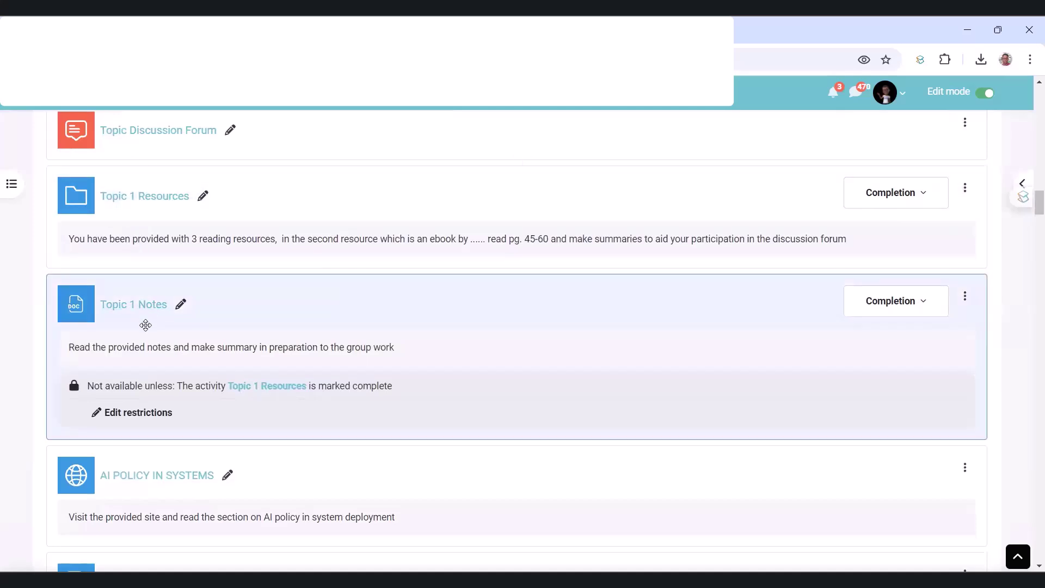
scroll(145, 325, "down", 3)
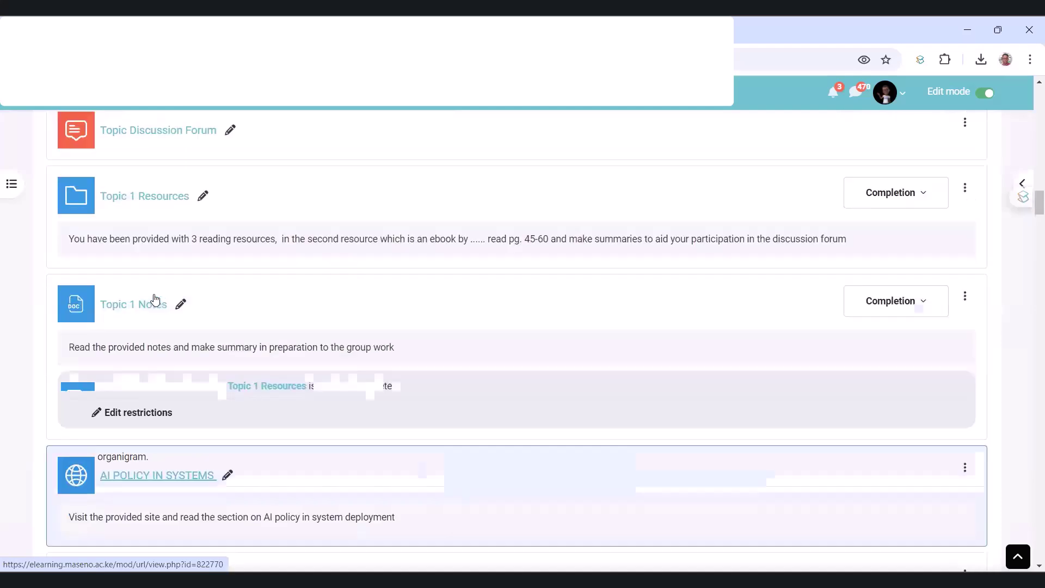
scroll(152, 296, "up", 3)
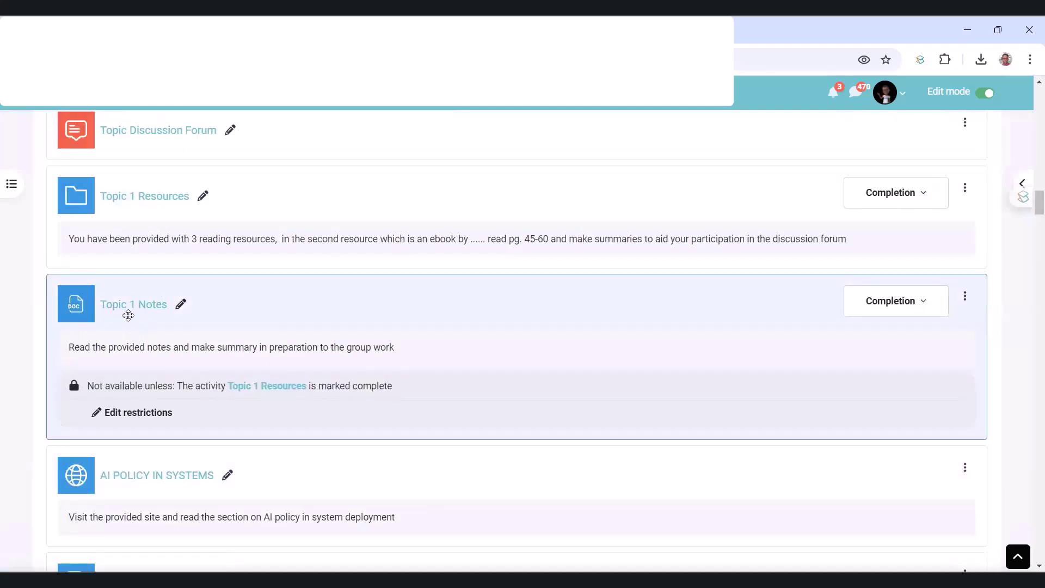
scroll(196, 314, "down", 5)
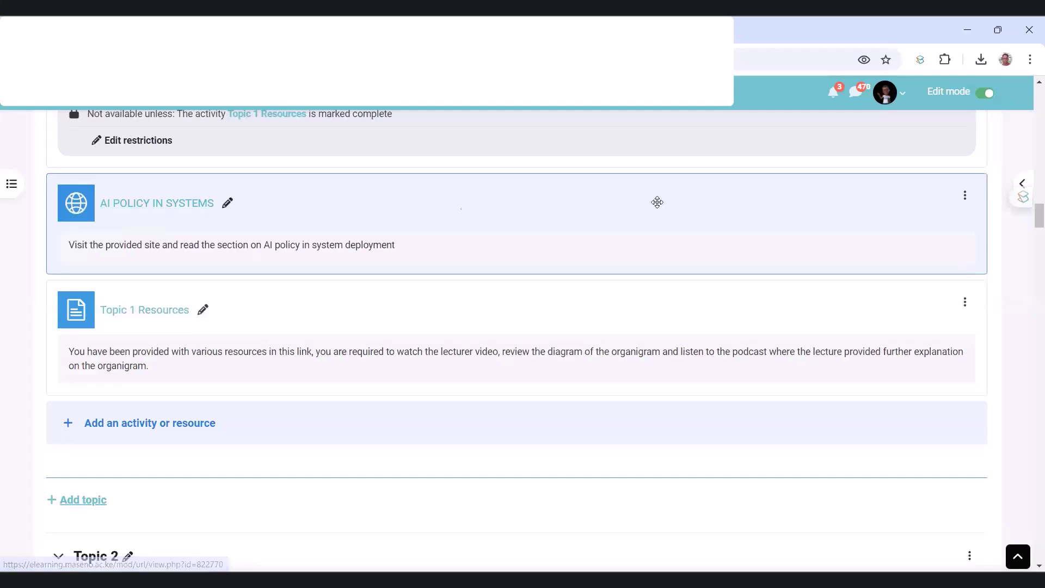
left_click(965, 199)
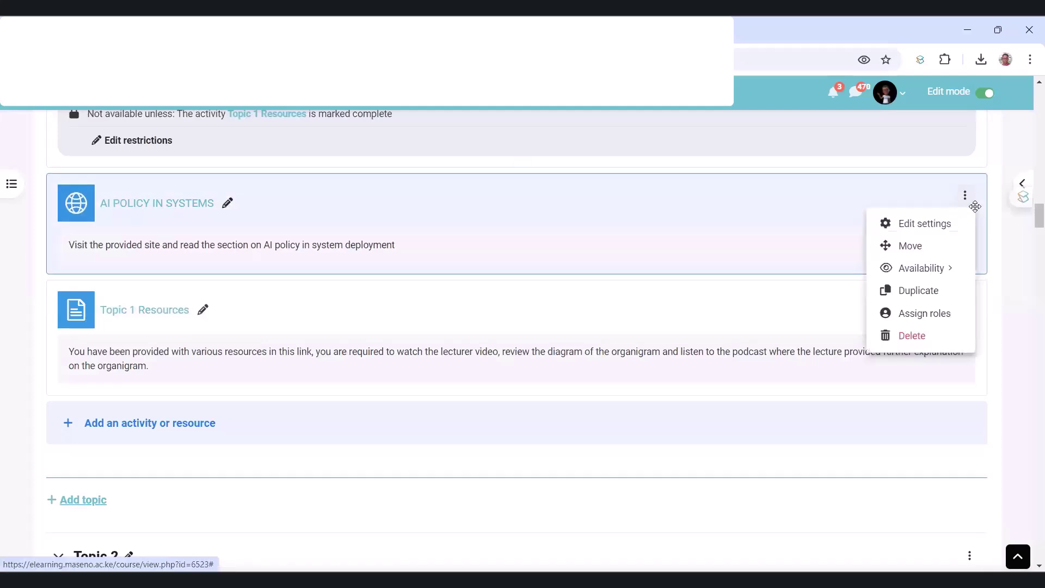
left_click(917, 224)
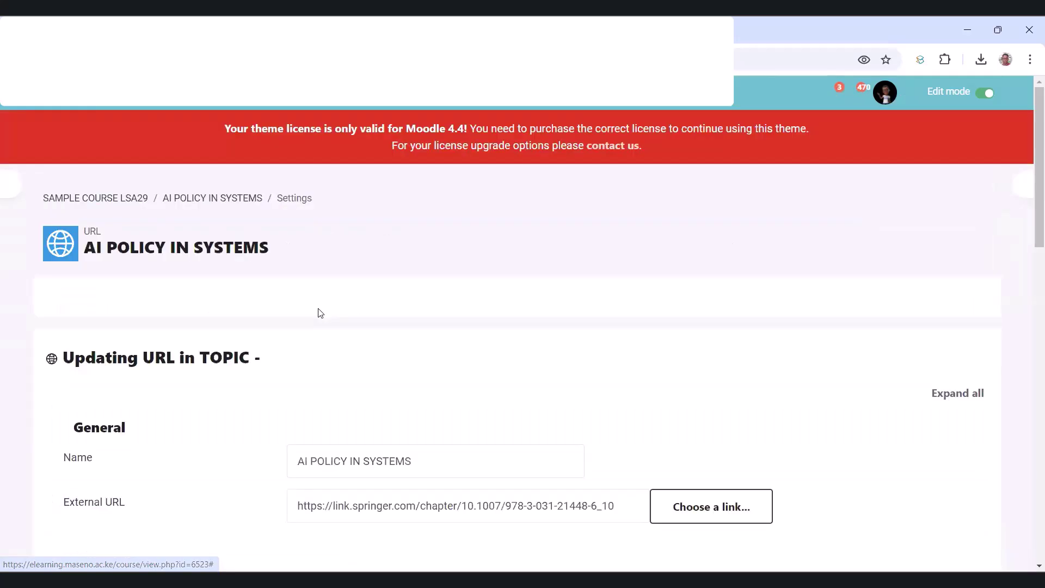
scroll(319, 305, "down", 10)
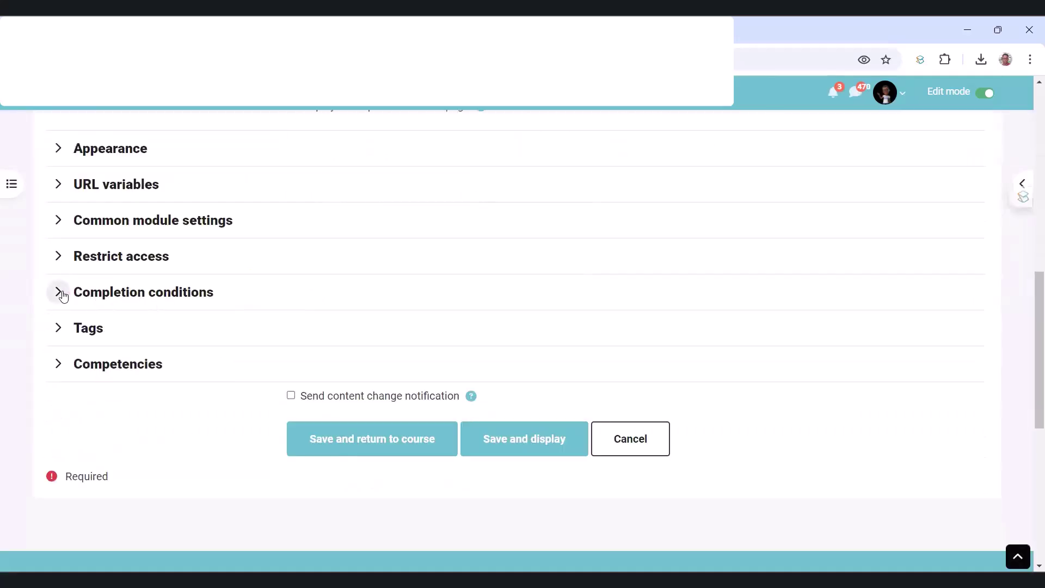
left_click(60, 292)
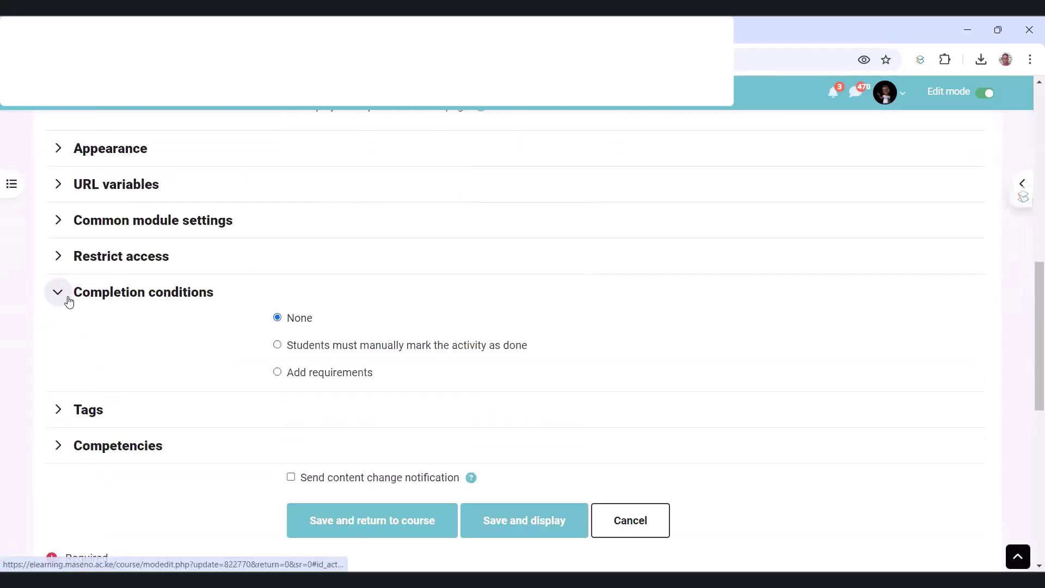
left_click(277, 372)
left_click(292, 427)
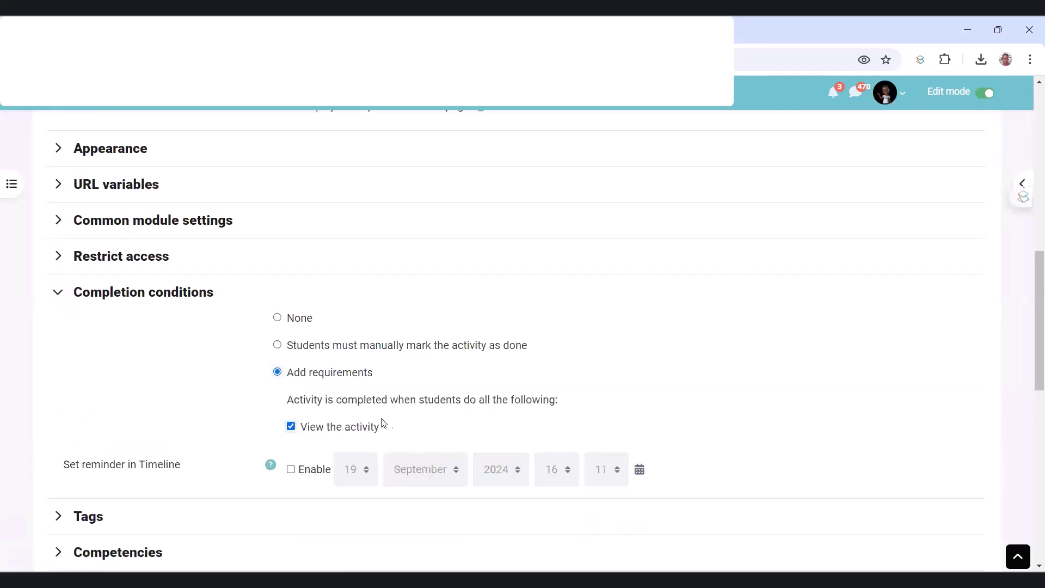
Step: Restrict access to AI POLICY IN SYSTEMS until Topic 1 Notes is marked complete, then save and return to the course
left_click(60, 257)
left_click(344, 327)
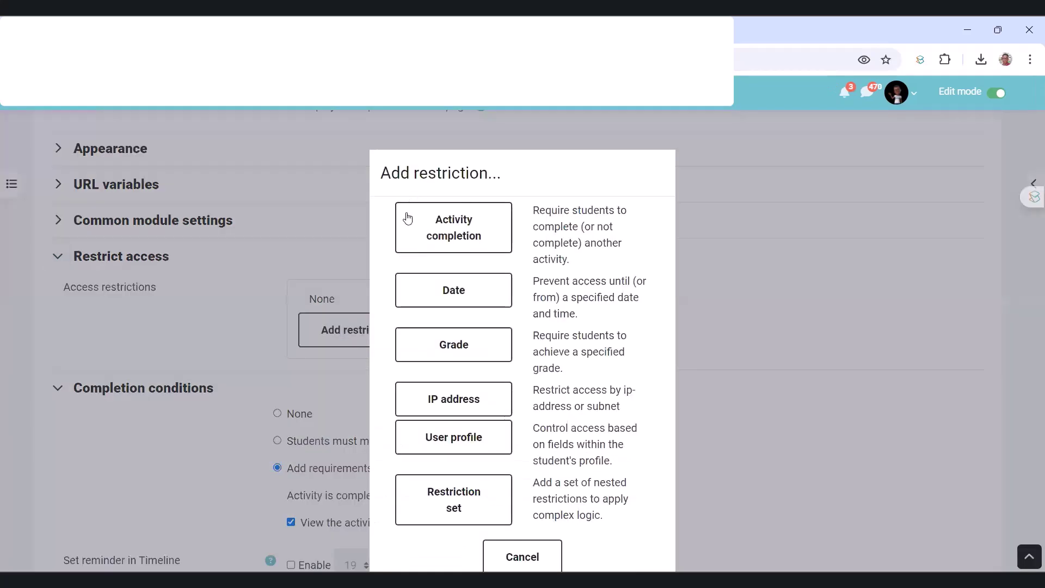
left_click(471, 233)
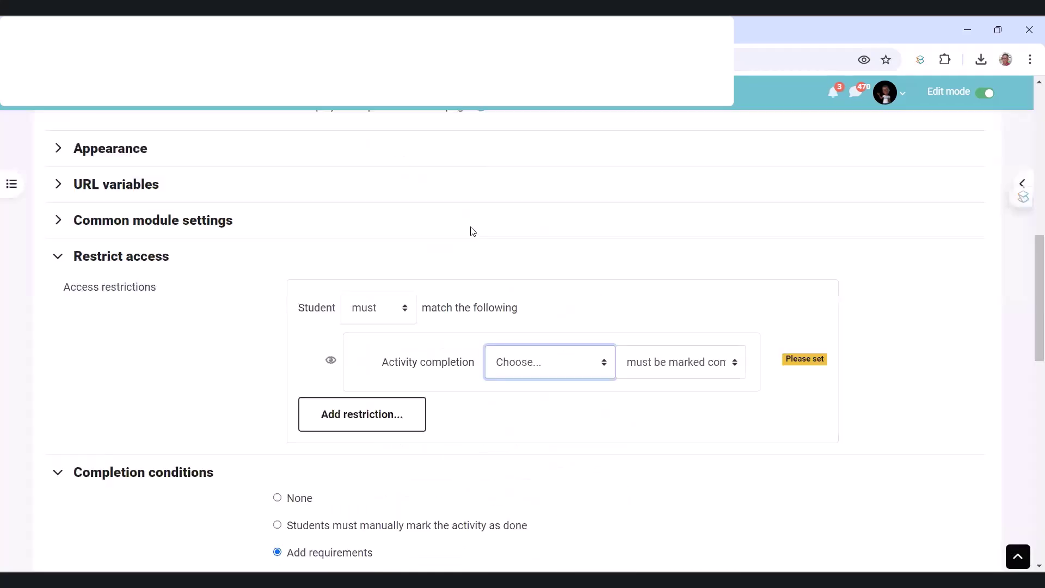
left_click(533, 380)
left_click(527, 444)
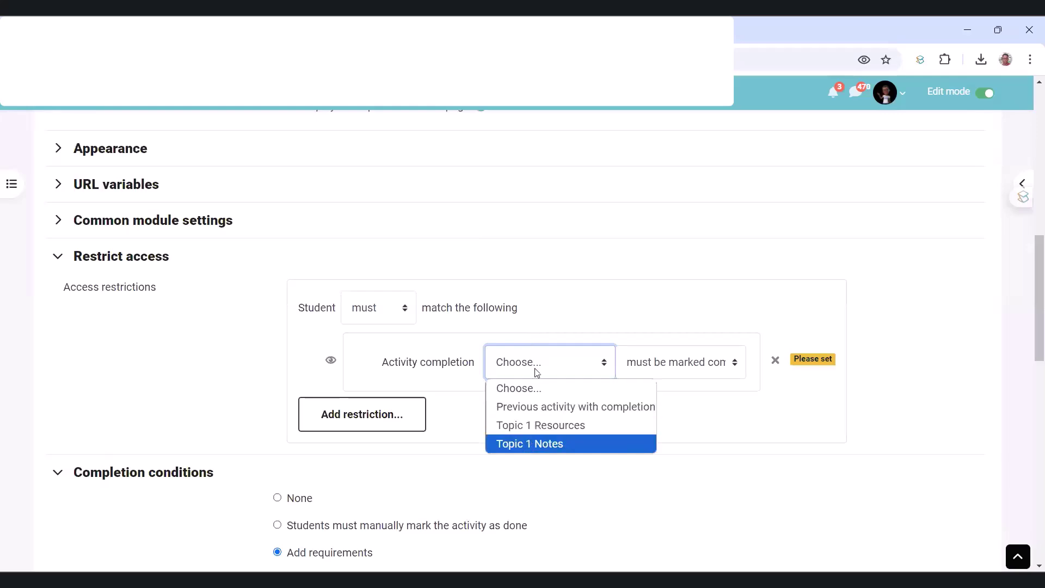
scroll(536, 389, "down", 10)
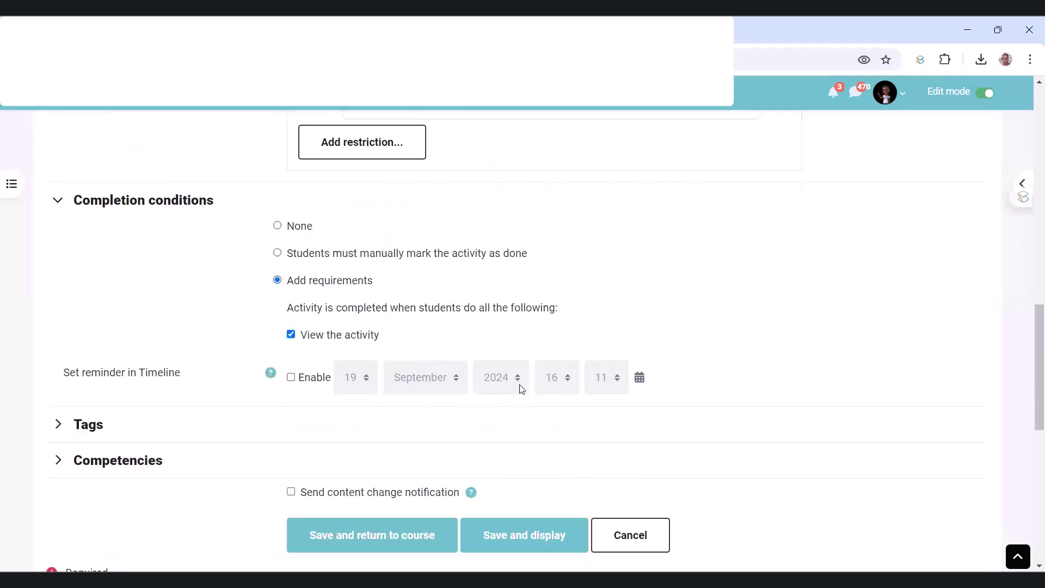
left_click(388, 185)
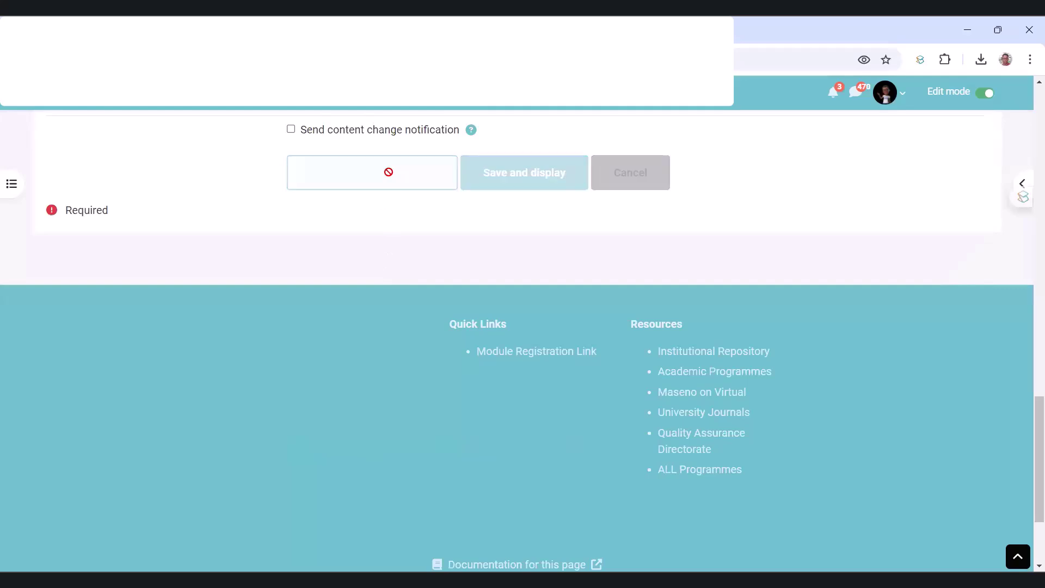
Step: Turn edit mode off and review the completion conditions and access restrictions of the first topic's activities
scroll(398, 283, "down", 15)
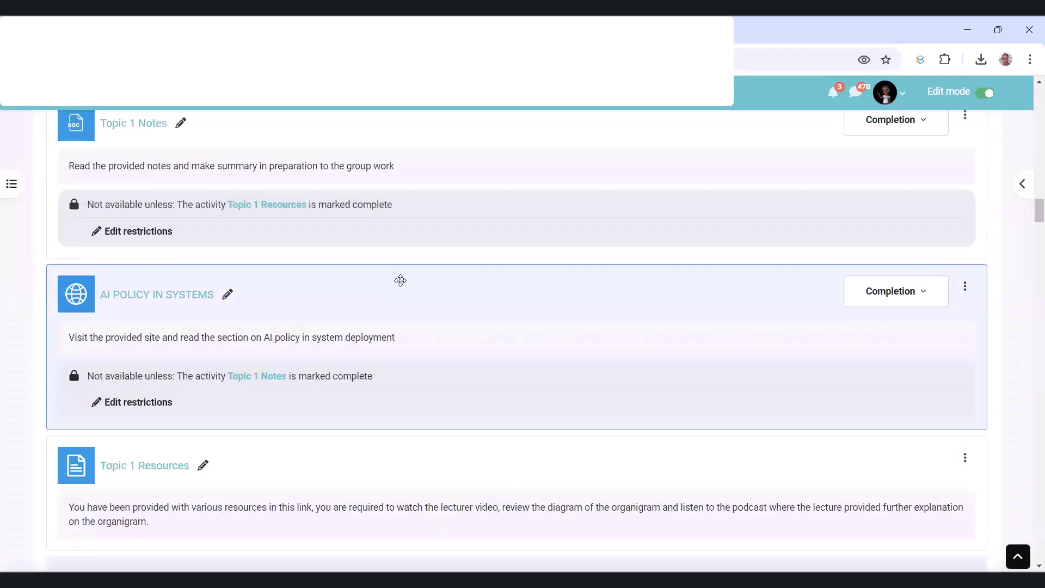
scroll(399, 279, "up", 3)
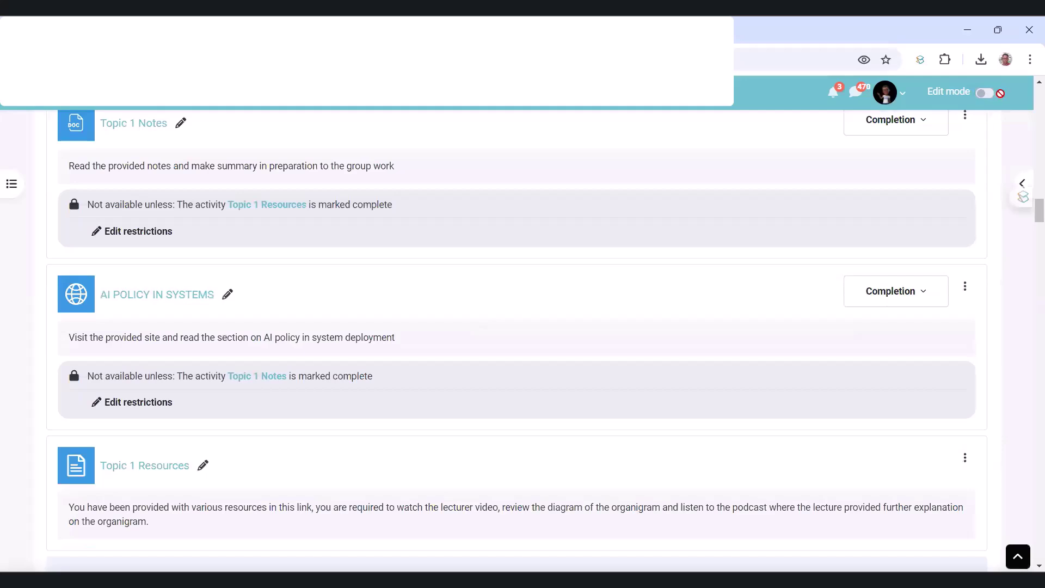
left_click(983, 94)
scroll(495, 338, "down", 15)
scroll(368, 287, "down", 20)
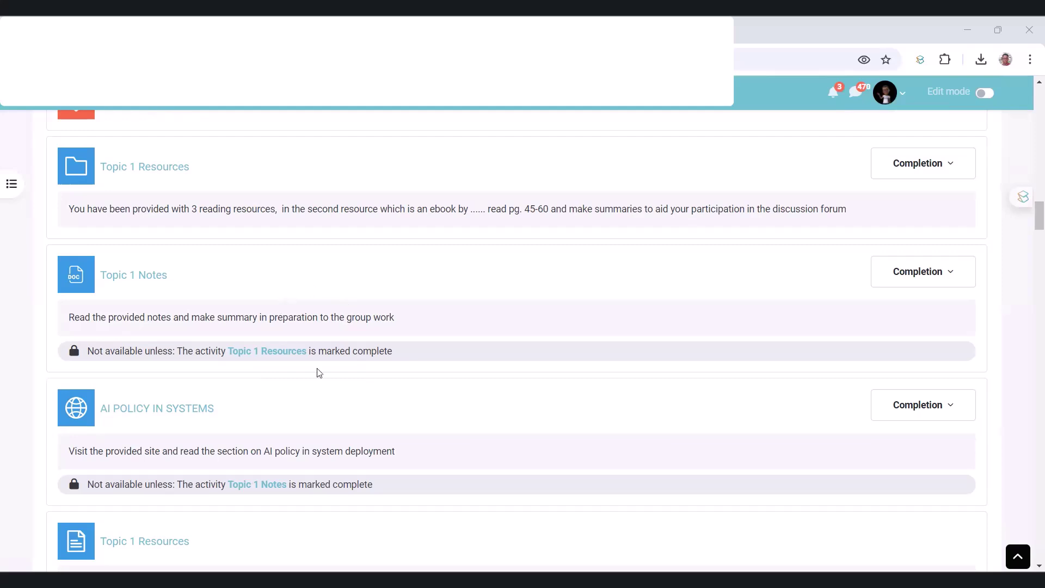
scroll(319, 372, "up", 2)
scroll(220, 261, "down", 3)
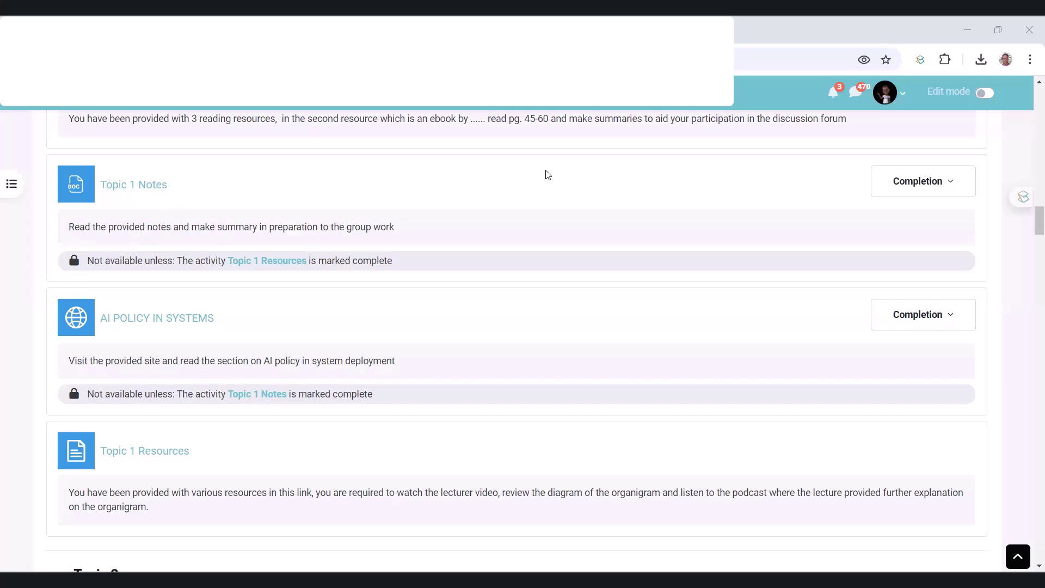
Step: Turn edit mode on and start adding a Forum activity at the end of the first topic
left_click(985, 90)
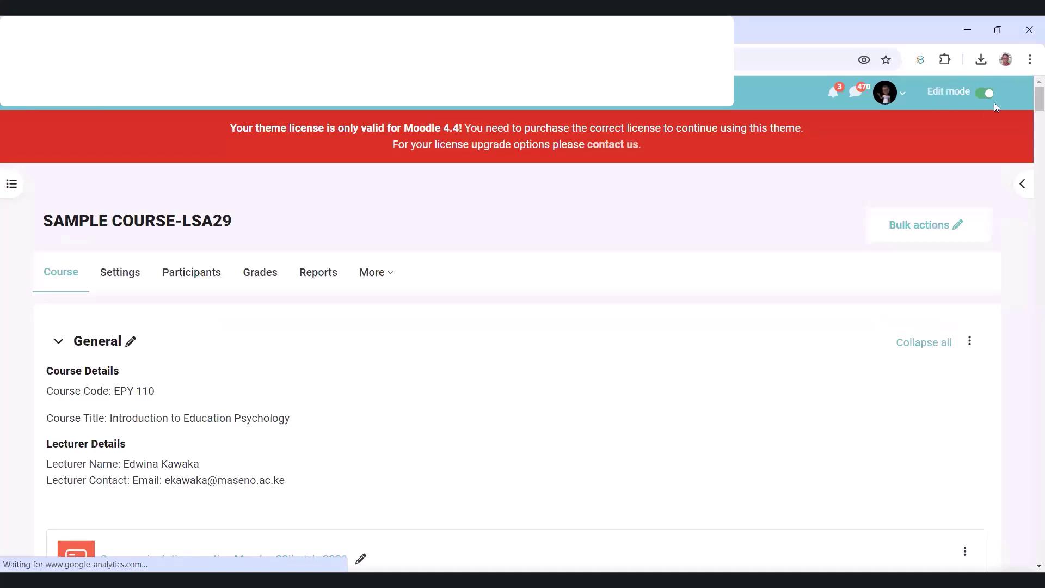
scroll(101, 380, "down", 15)
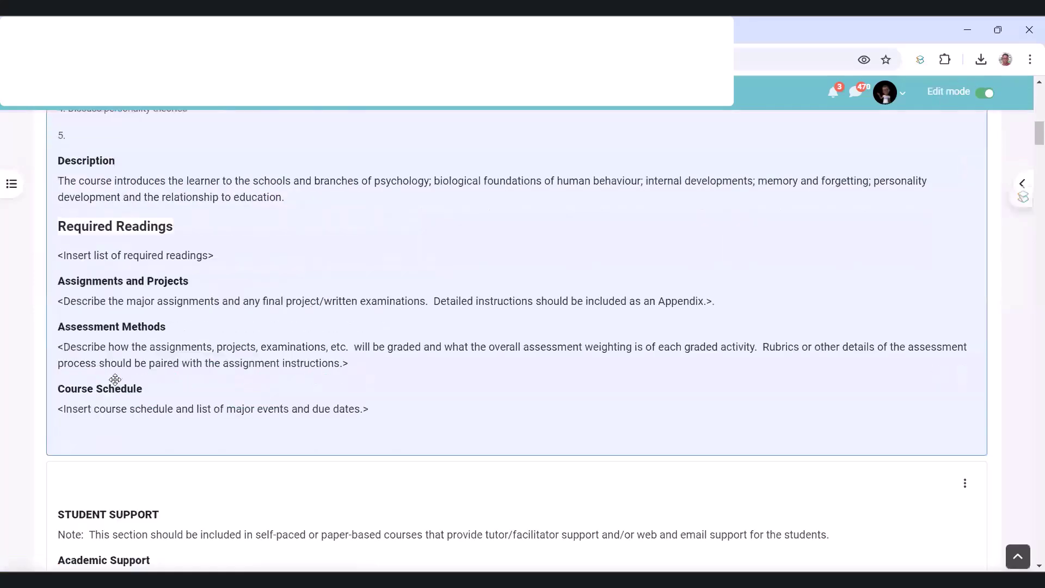
scroll(118, 377, "down", 20)
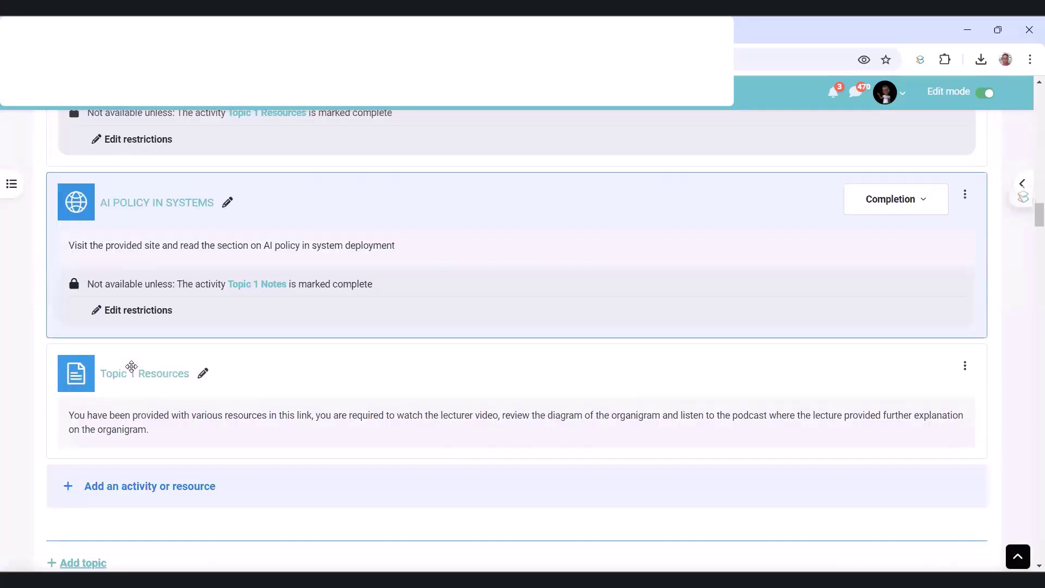
scroll(131, 366, "down", 3)
left_click(148, 306)
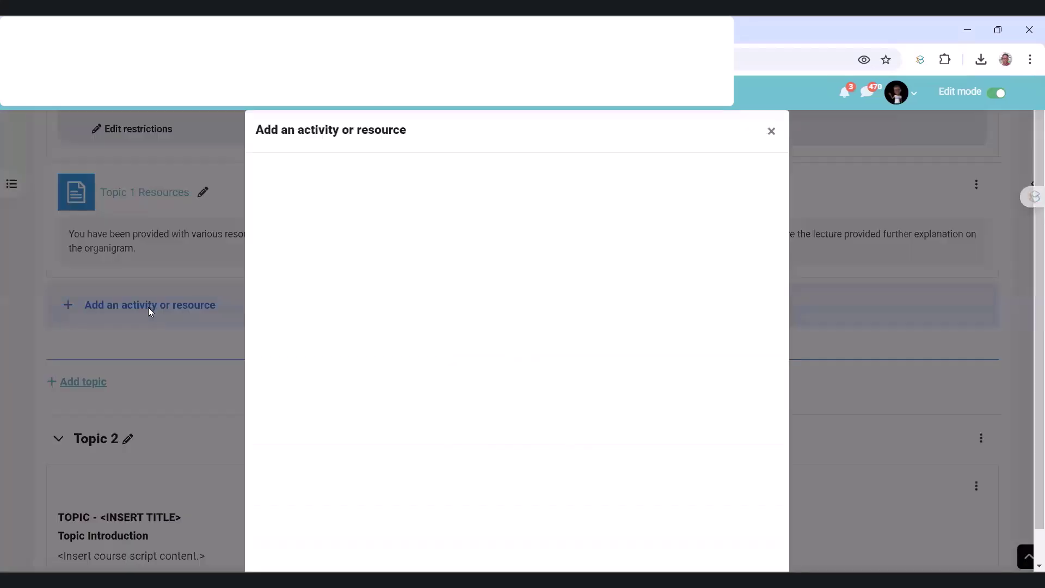
left_click(398, 170)
type("forum")
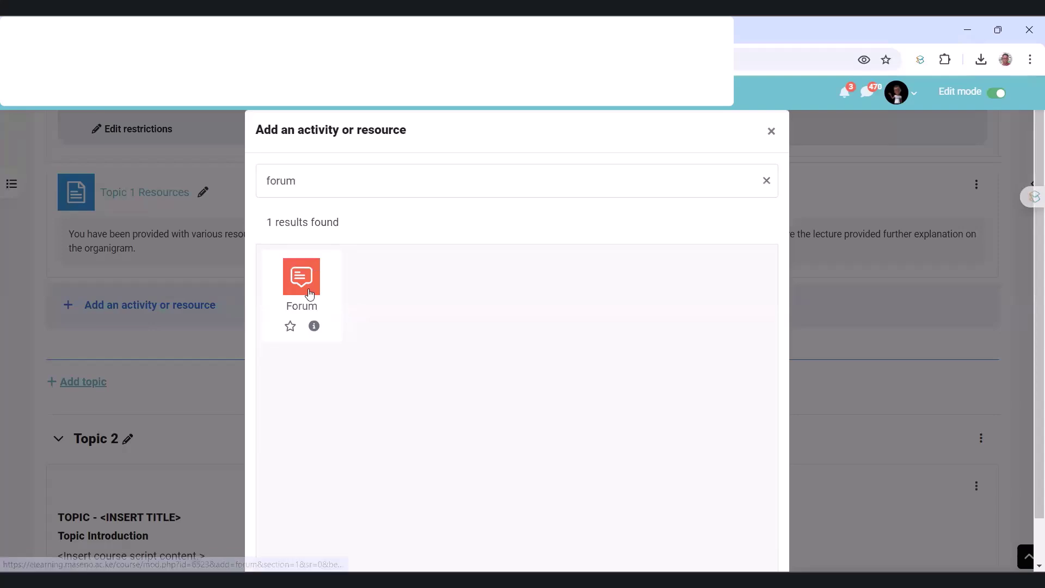
left_click(314, 294)
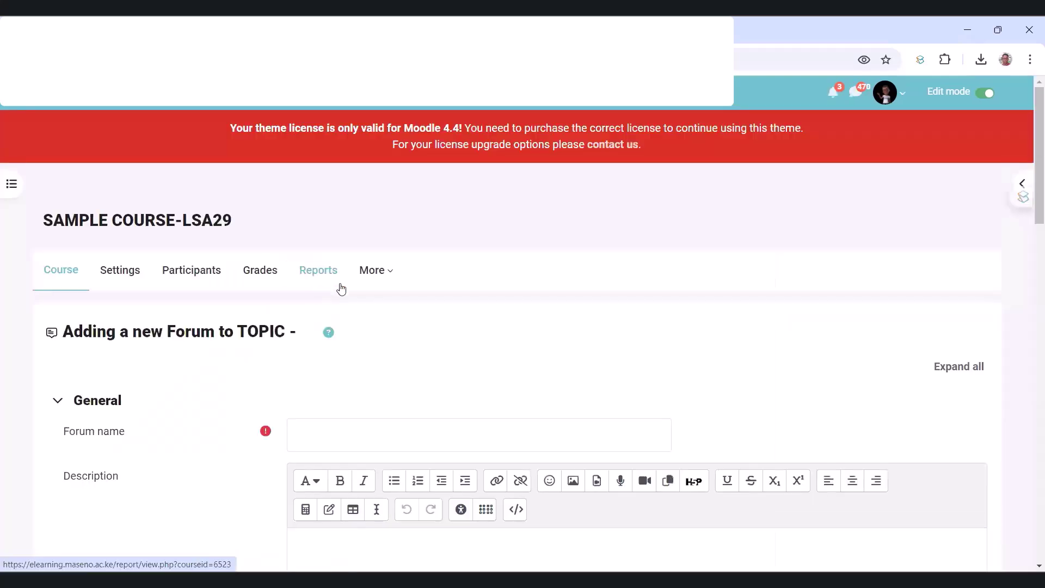
Step: Name the forum "Topic 1 Discussion Forum" and have its description displayed on the course page
scroll(316, 337, "down", 2)
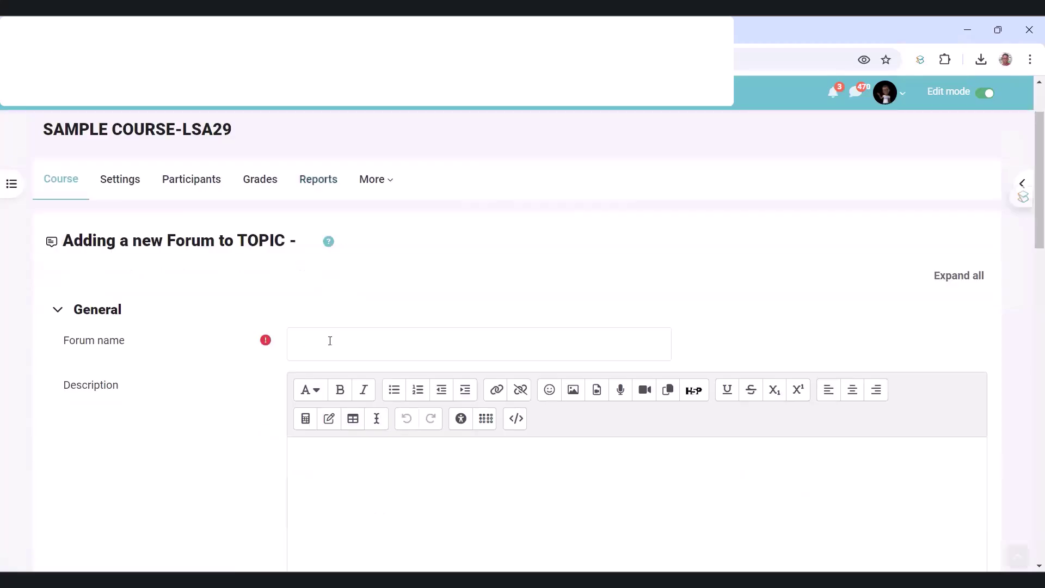
left_click(329, 341)
type("Topic ")
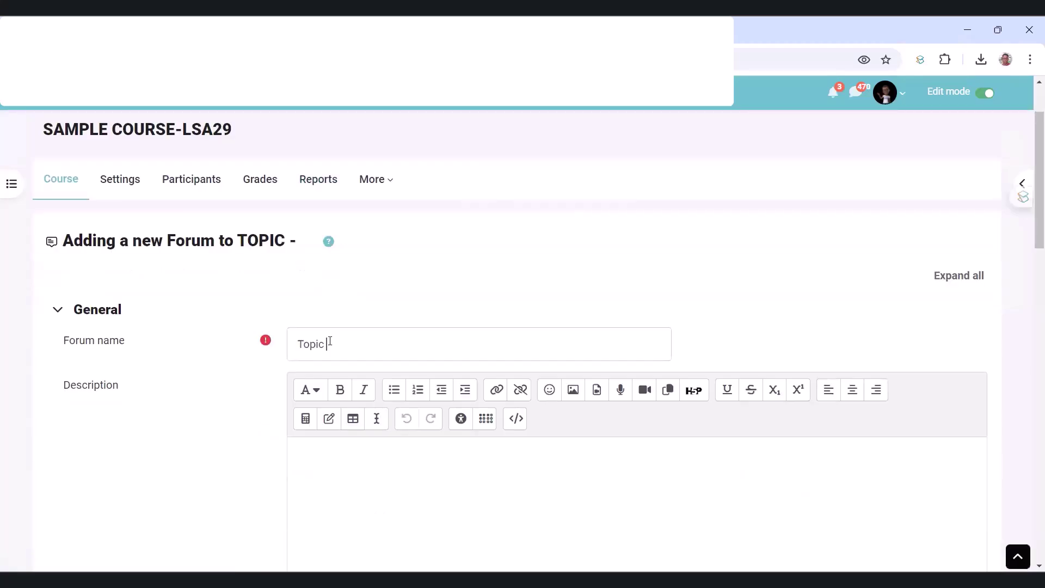
type("- Discussion forum")
scroll(431, 365, "down", 5)
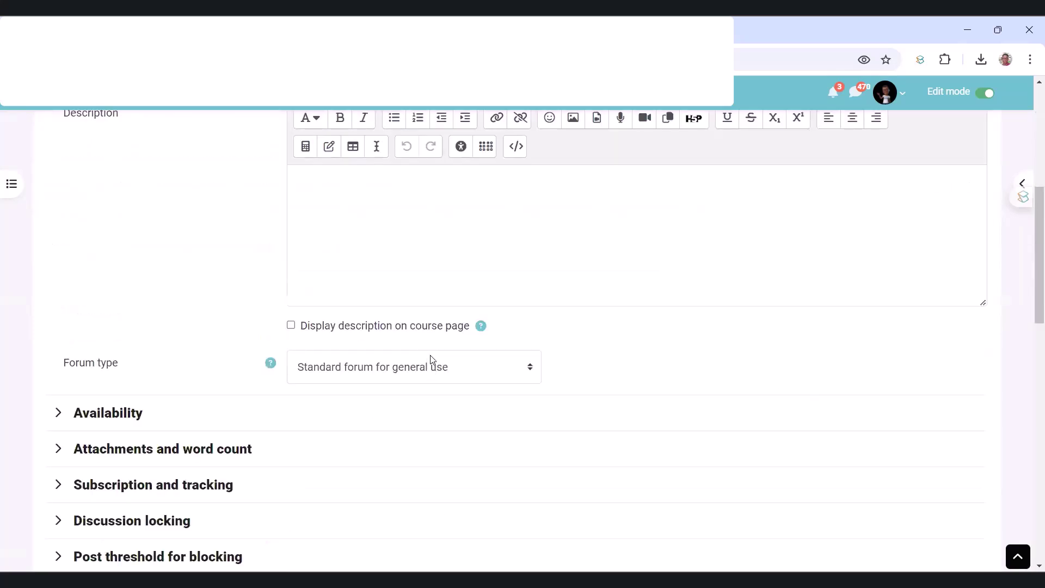
left_click(291, 326)
scroll(341, 342, "up", 2)
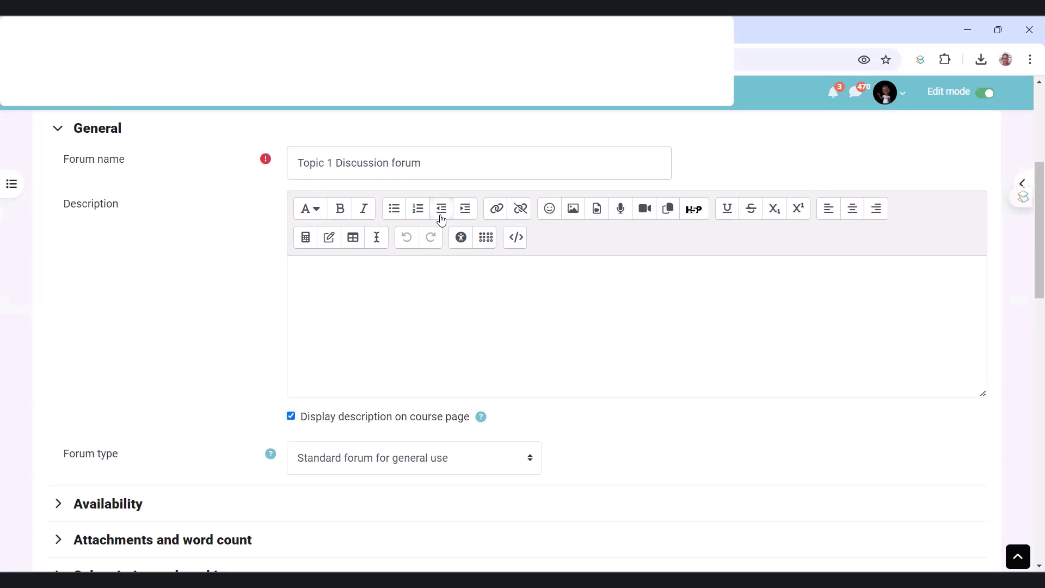
Step: Write the forum description "You are quired to have read the topic 1 Notes and resources to participate in this forum discussion."
left_click(362, 296)
type("yOU ARE QUIRED TO HAVE READ THE")
key("ctrl+a")
type("You are")
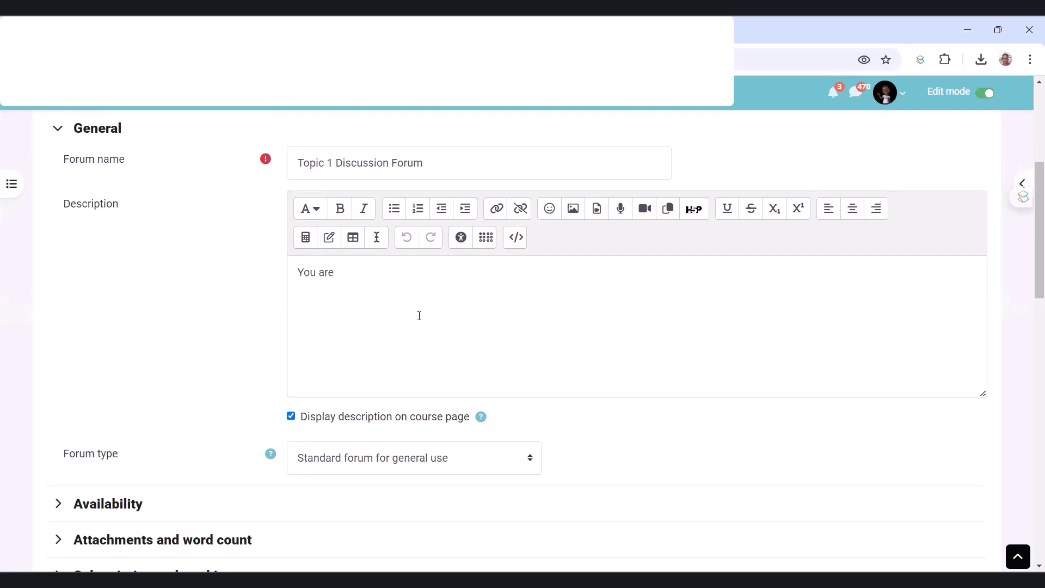
type("quired to have read the top")
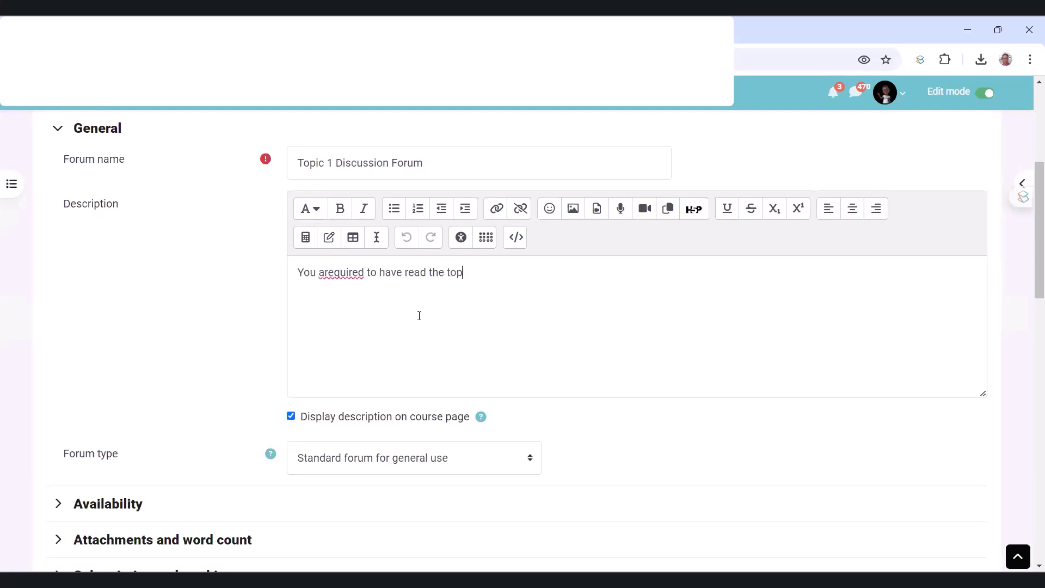
type("ic 1 Notes and resourc")
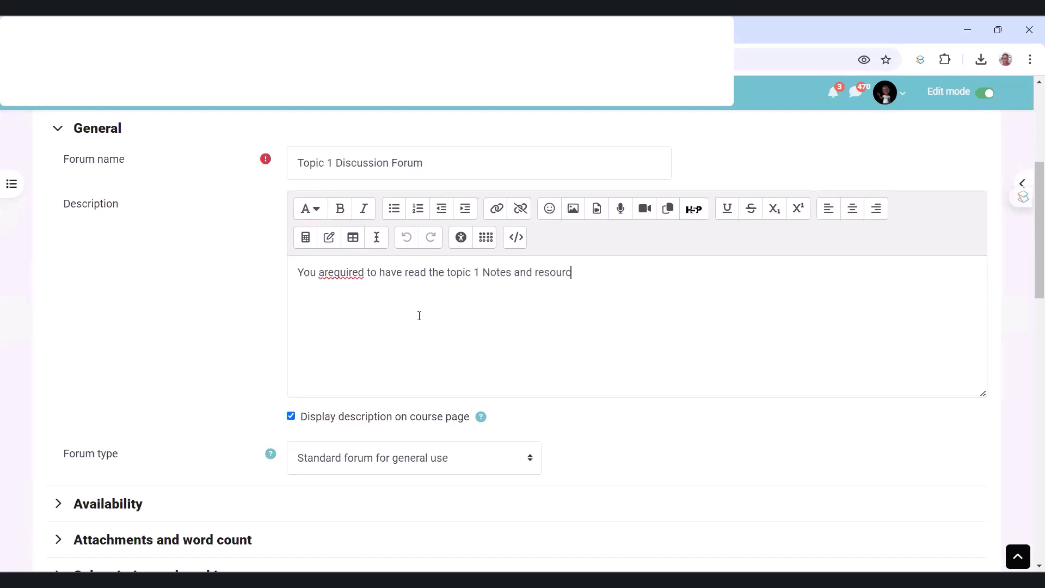
type("es to participate in thi")
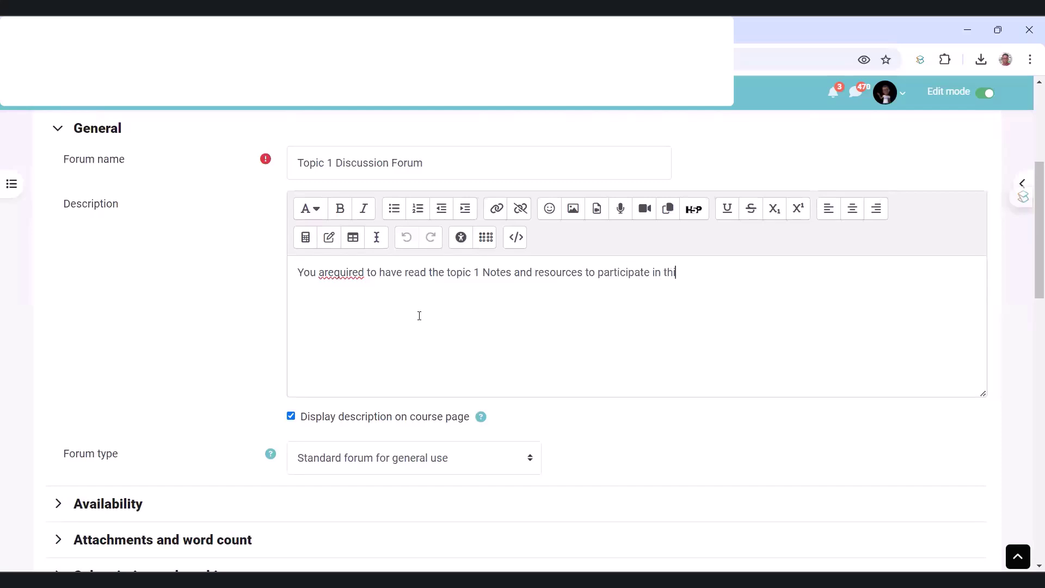
type("s forum discussion.")
left_click(337, 271)
Step: Add the line "Discussion topics/Questions:" below the description's first paragraph and start a numbered list under it
left_click(327, 311)
type("Discussion topics")
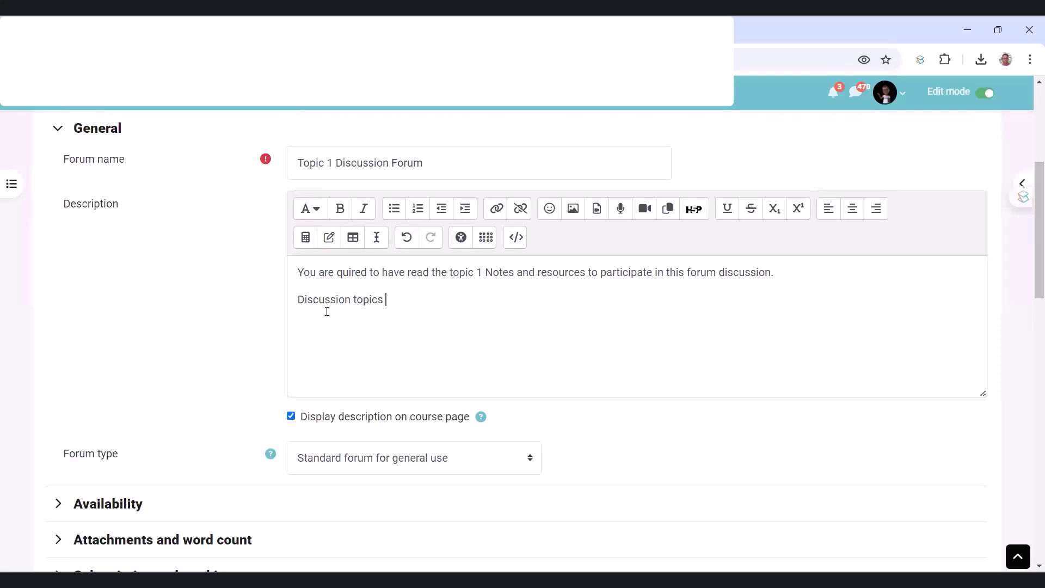
type("/Questions:")
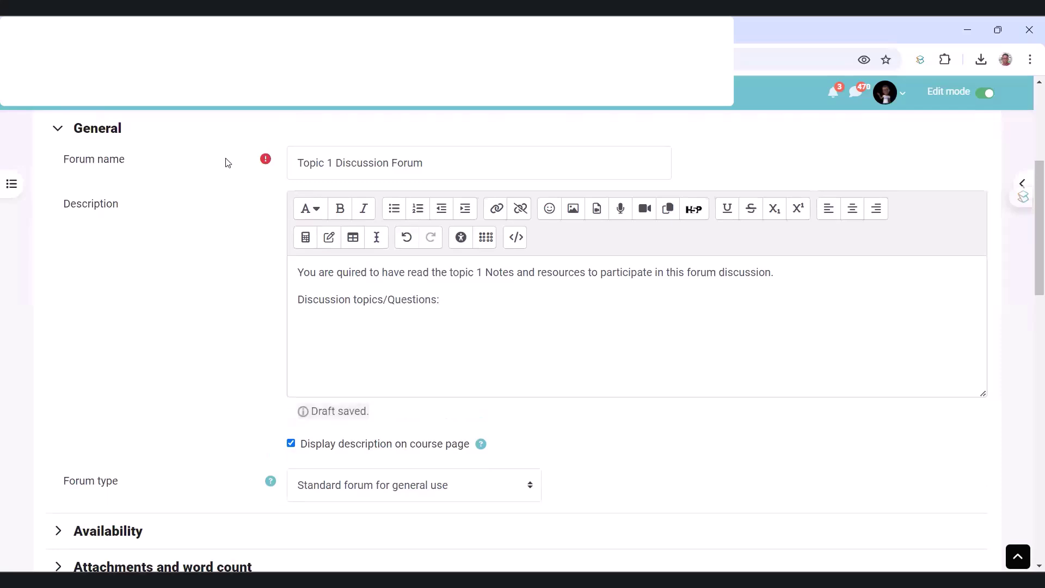
key("Return")
left_click(418, 209)
Step: Look through the available forum types and choose Standard forum for general use
scroll(343, 436, "down", 5)
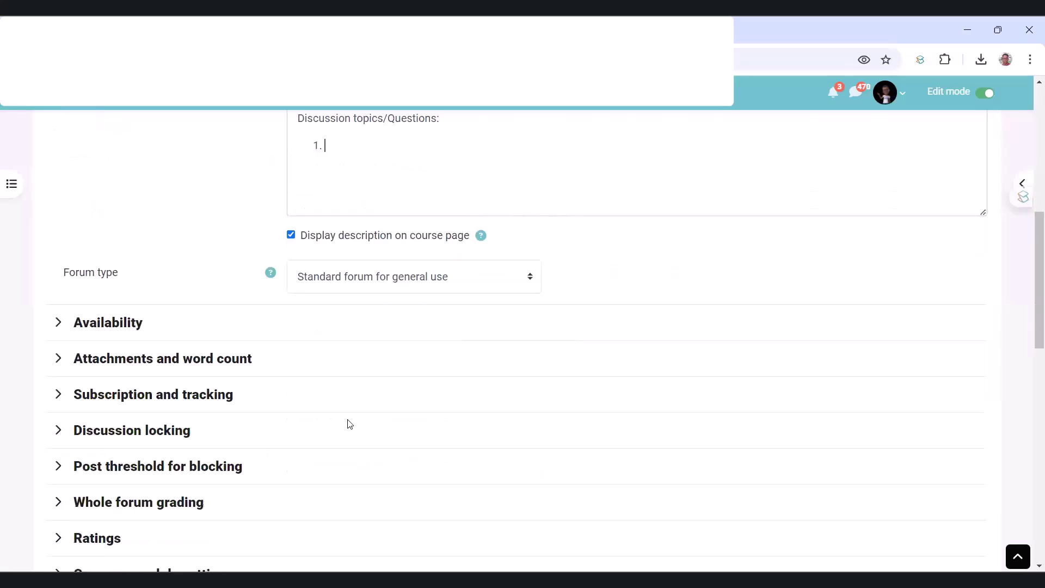
left_click(350, 196)
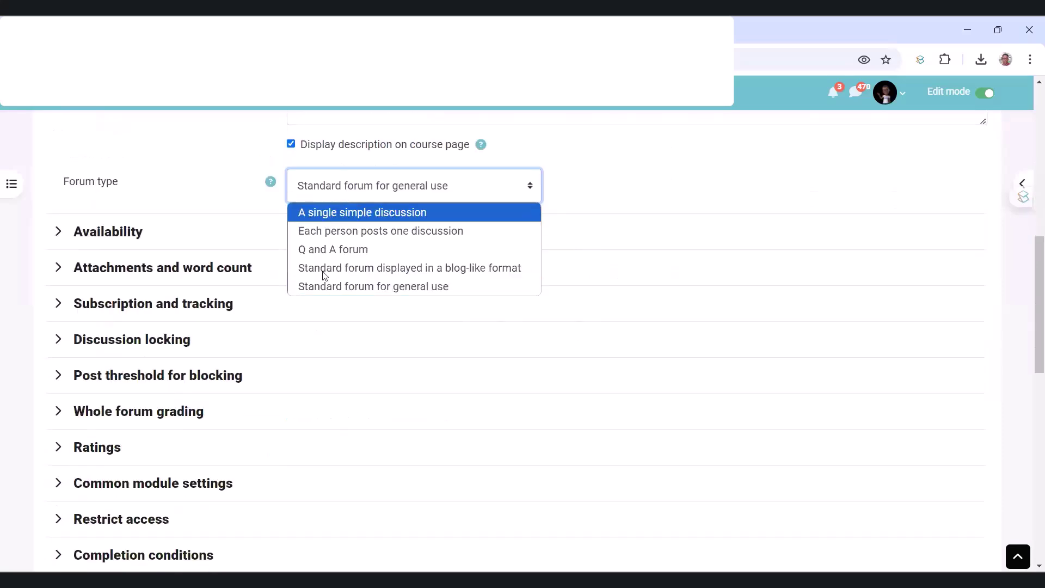
left_click(332, 196)
left_click(332, 192)
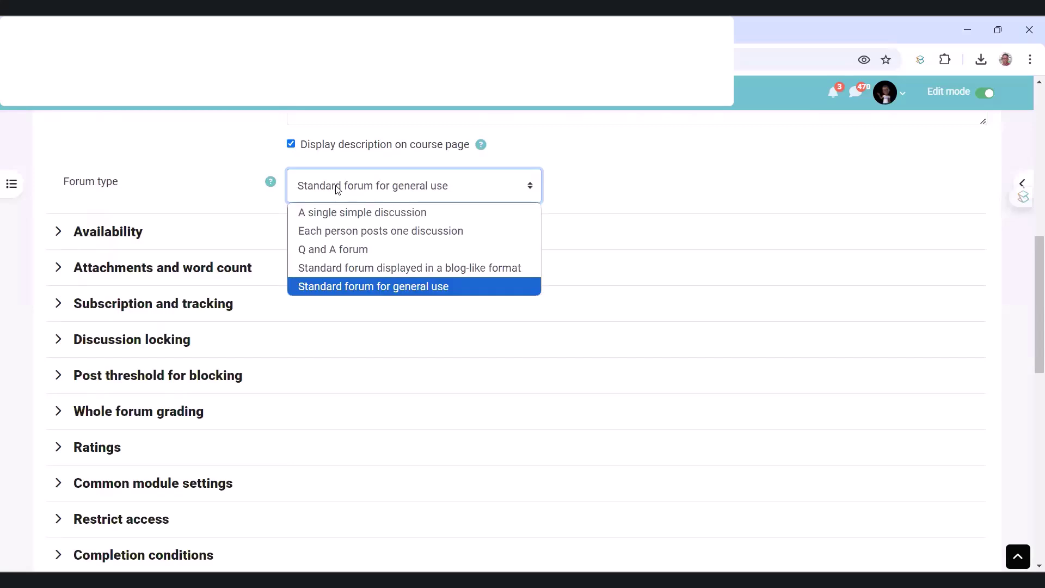
left_click(332, 288)
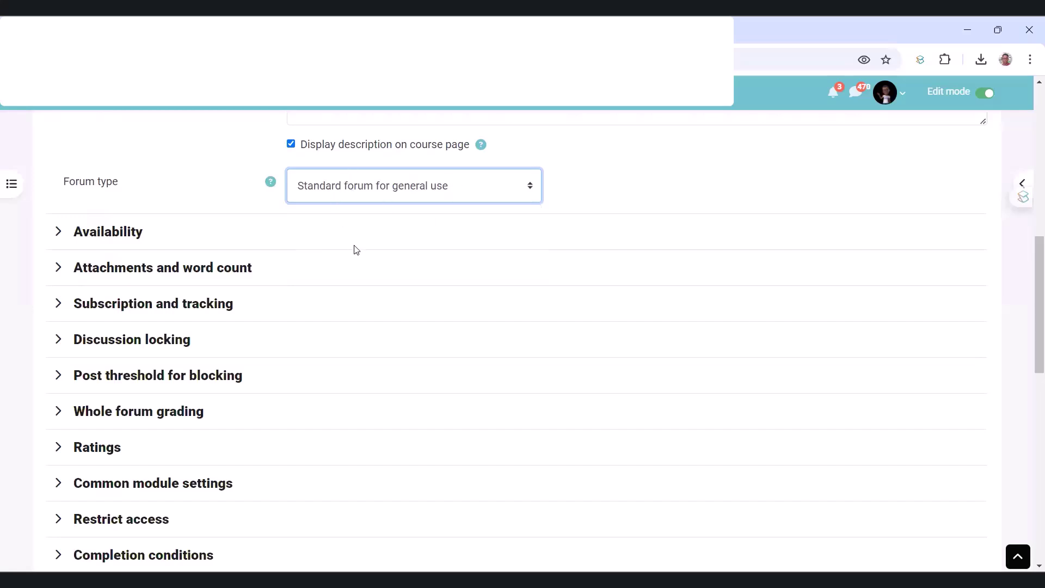
Step: Add requirements to the forum's completion conditions, with Start discussions or post replies set to 1
scroll(326, 251, "down", 2)
scroll(254, 272, "down", 2)
scroll(253, 272, "up", 2)
scroll(165, 329, "down", 2)
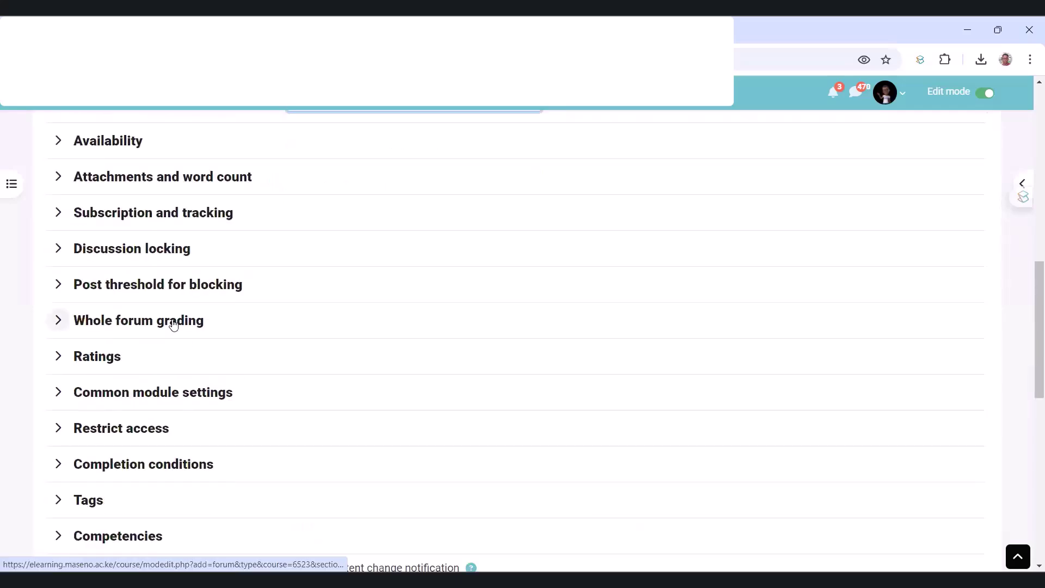
left_click(58, 374)
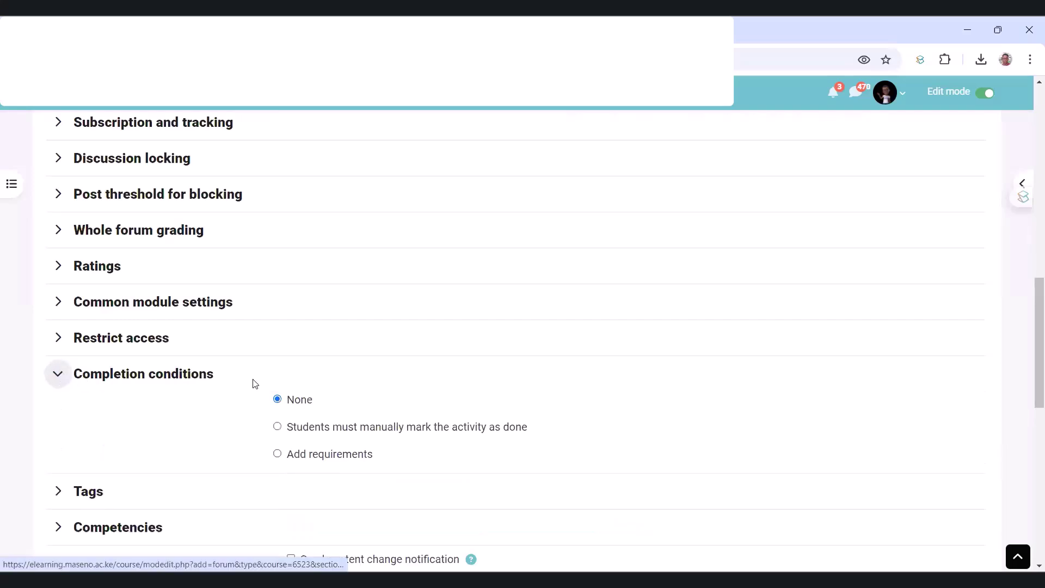
scroll(282, 351, "down", 1)
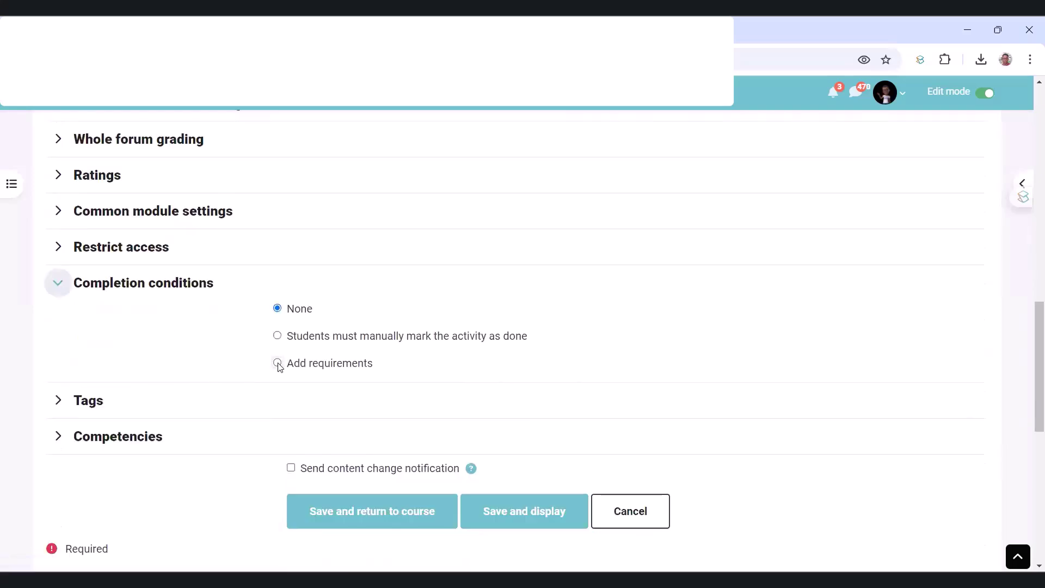
left_click(278, 364)
scroll(453, 368, "down", 2)
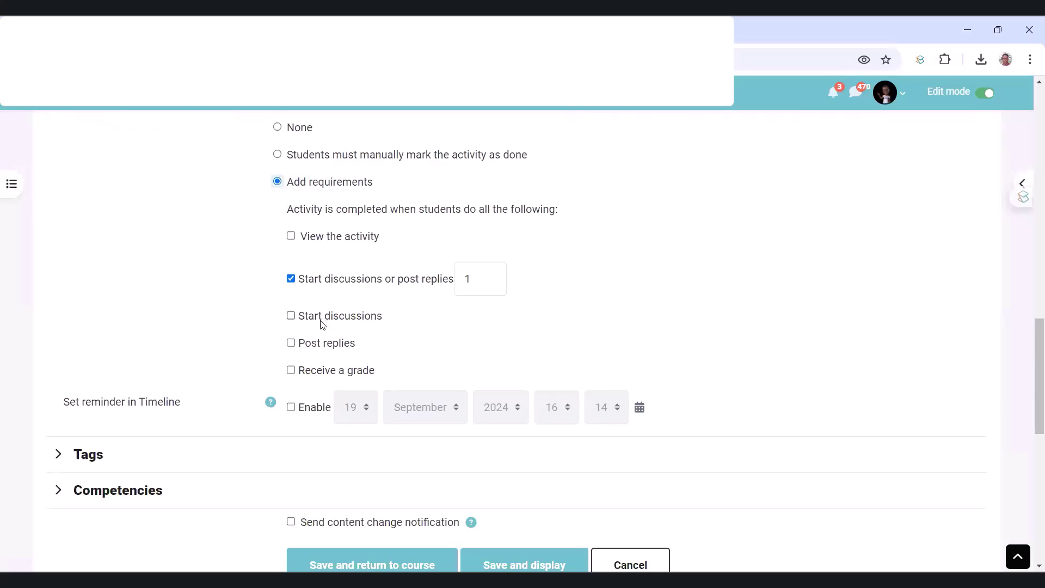
Step: Try the Start discussions, Post replies and Receive a grade requirements one by one, clearing each of them again
left_click(298, 319)
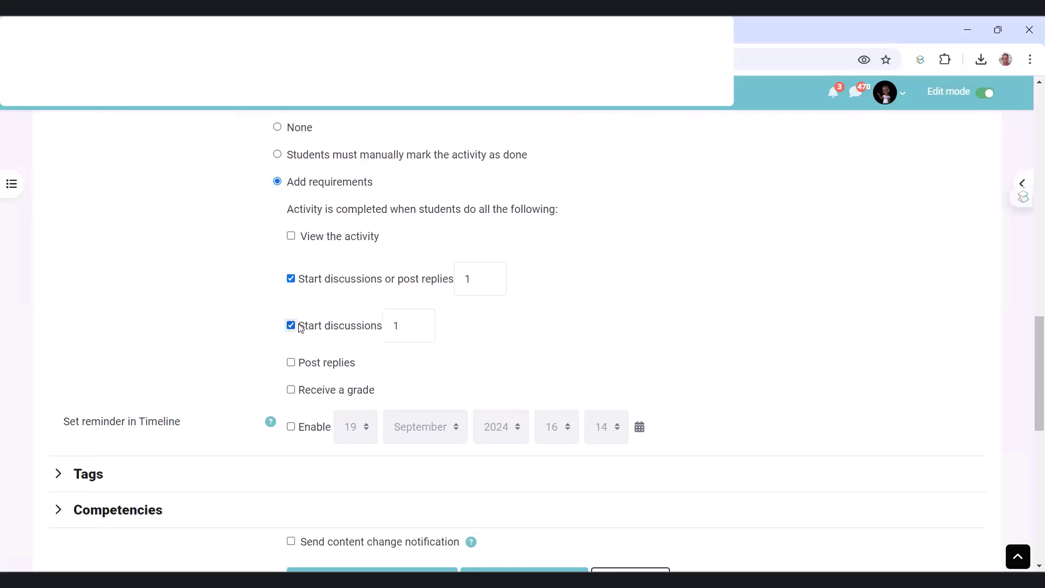
left_click(291, 325)
left_click(292, 344)
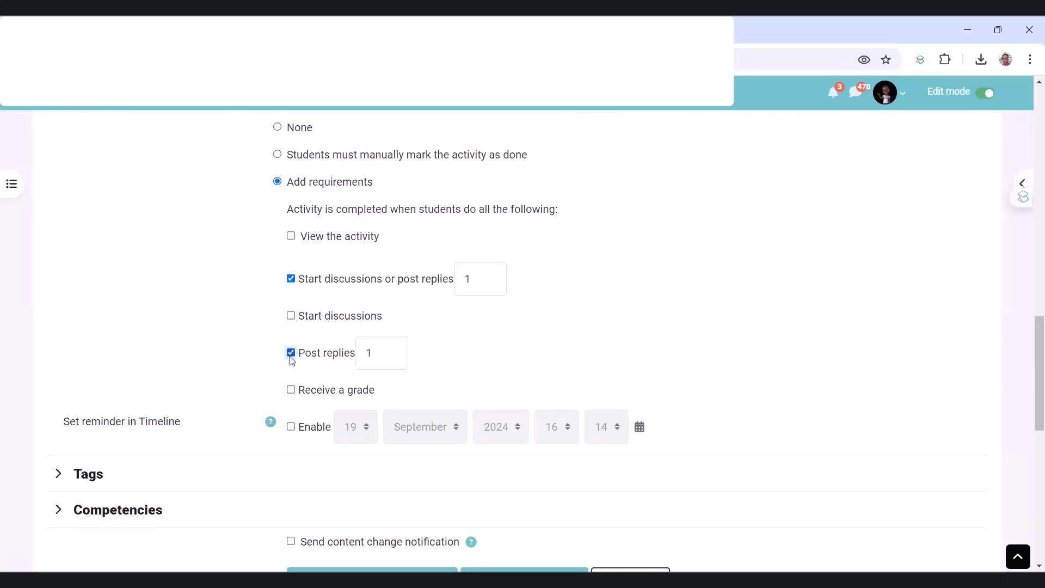
left_click(292, 352)
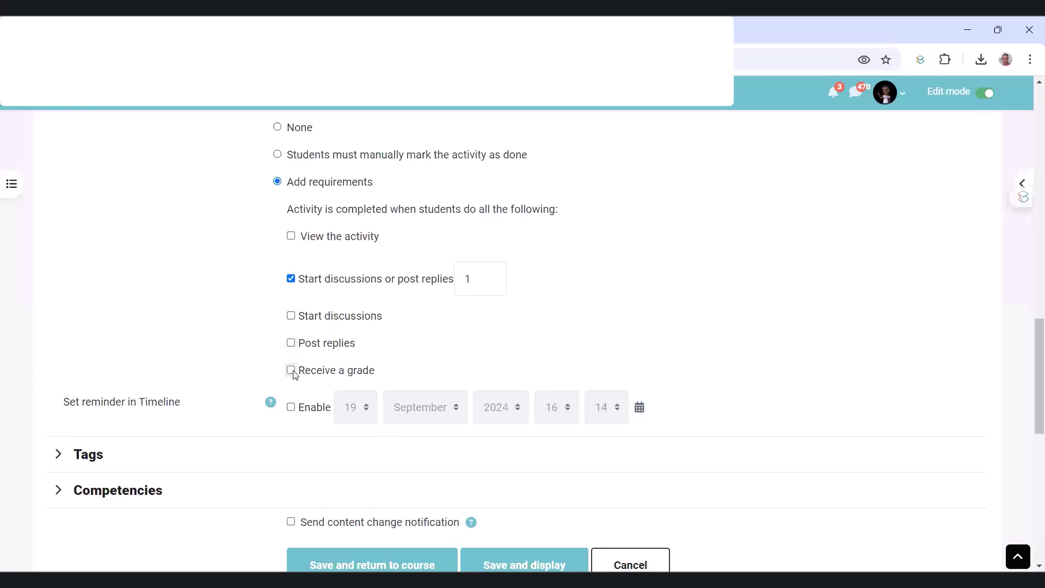
left_click(292, 370)
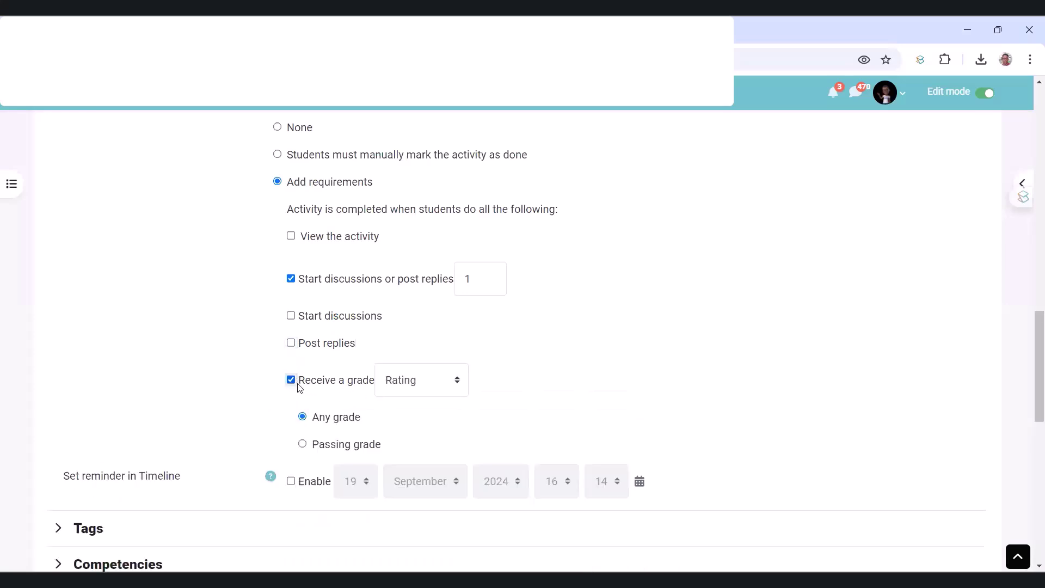
left_click(422, 389)
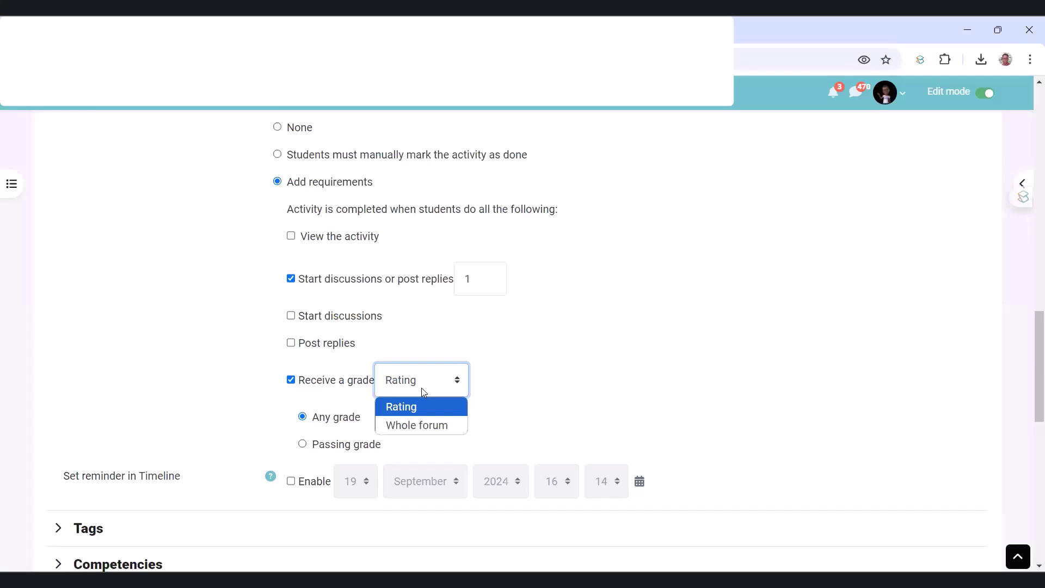
left_click(264, 377)
left_click(291, 381)
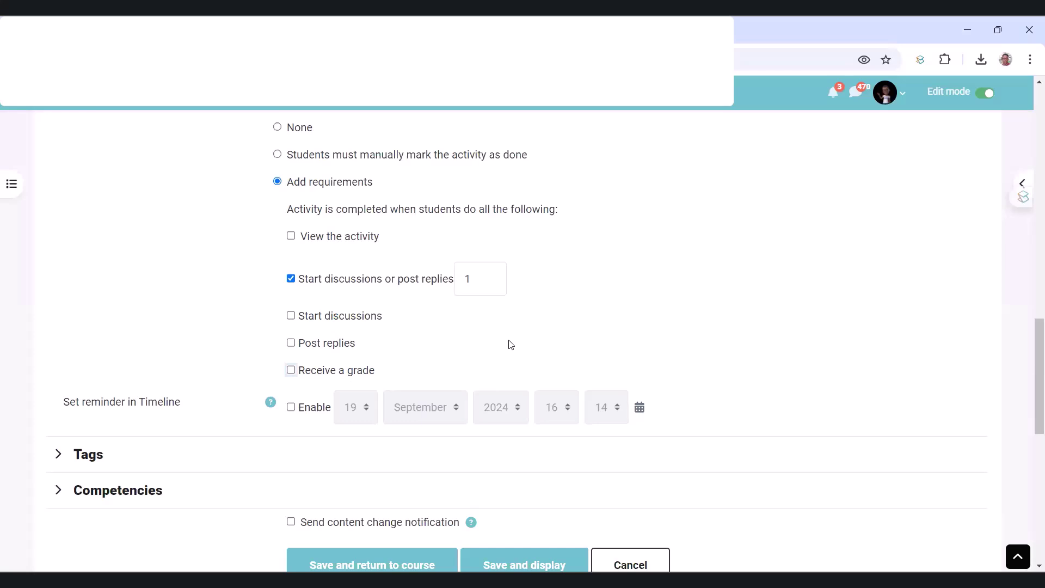
Step: Restrict access to the forum with an activity completion condition requiring Topic 1 Resources to be marked complete
scroll(510, 344, "up", 3)
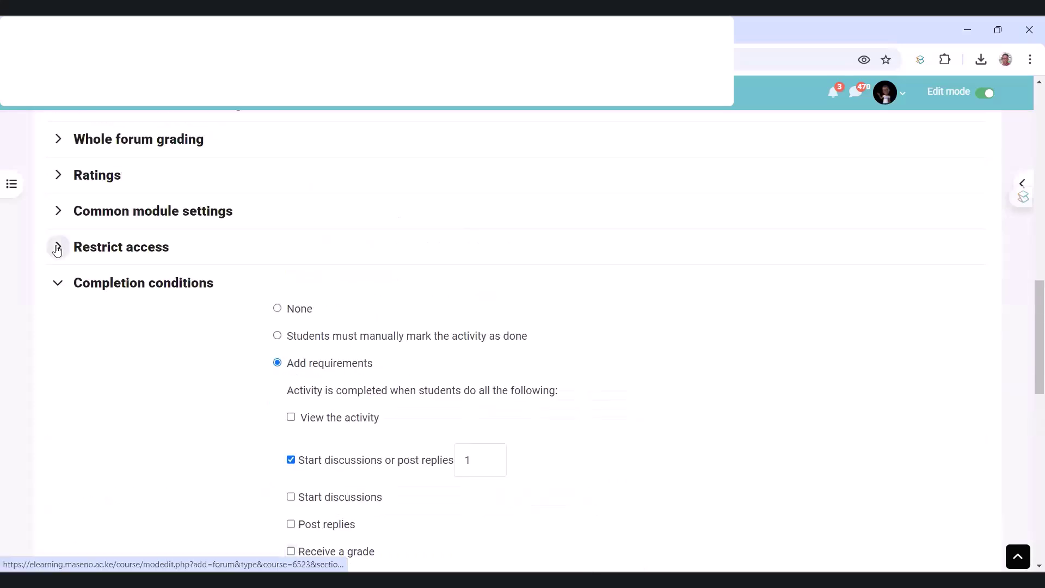
left_click(57, 249)
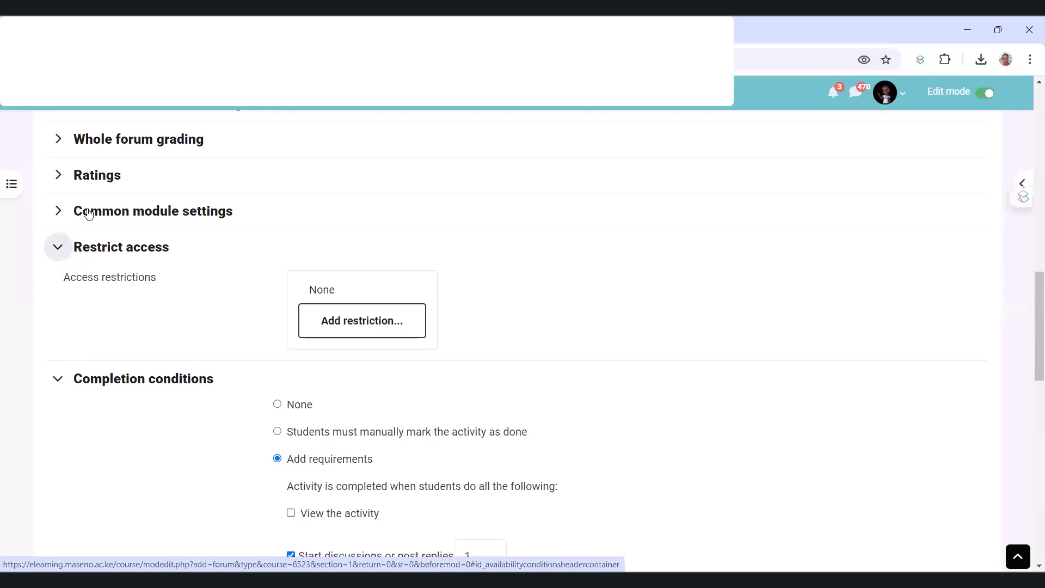
left_click(345, 320)
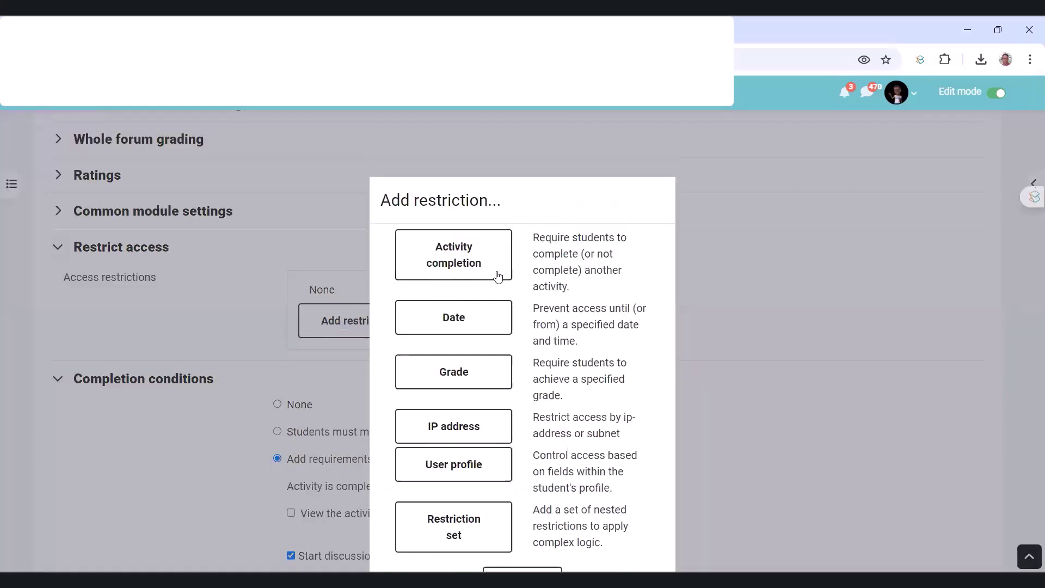
left_click(467, 253)
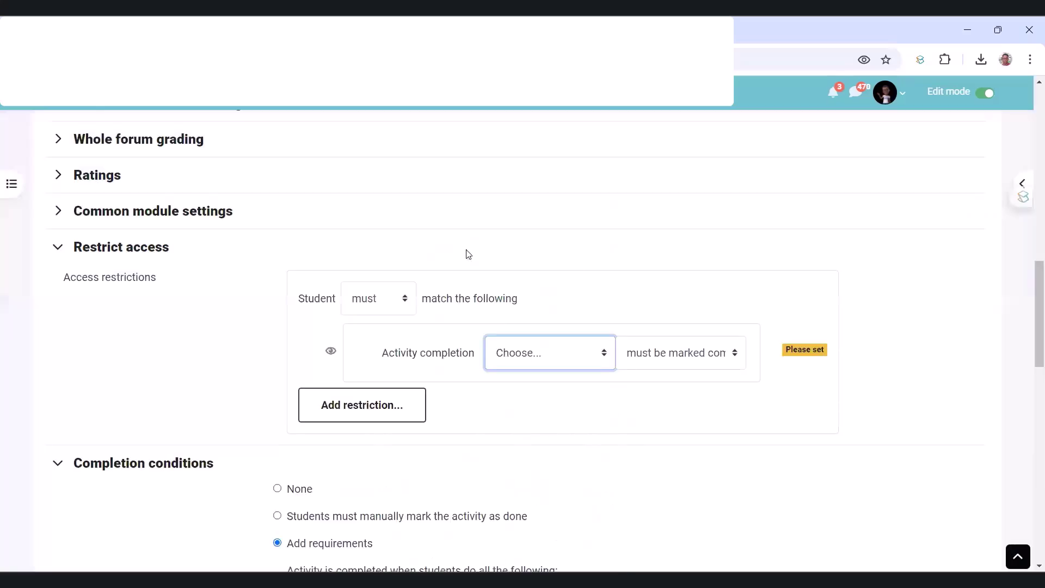
left_click(559, 358)
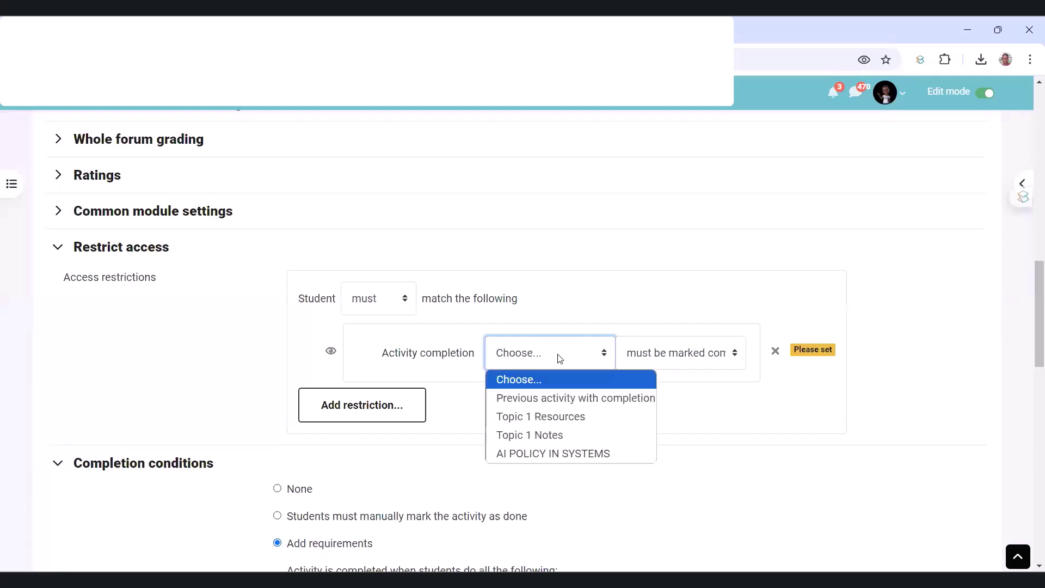
left_click(559, 424)
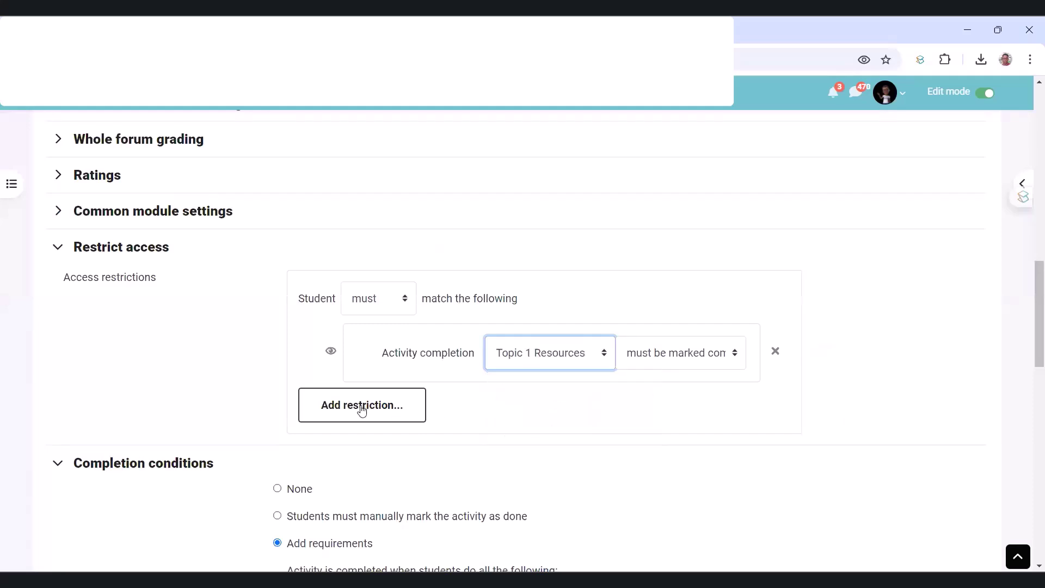
Step: Add a second activity completion restriction to the forum for Topic 1 Notes
left_click(392, 414)
key("Return")
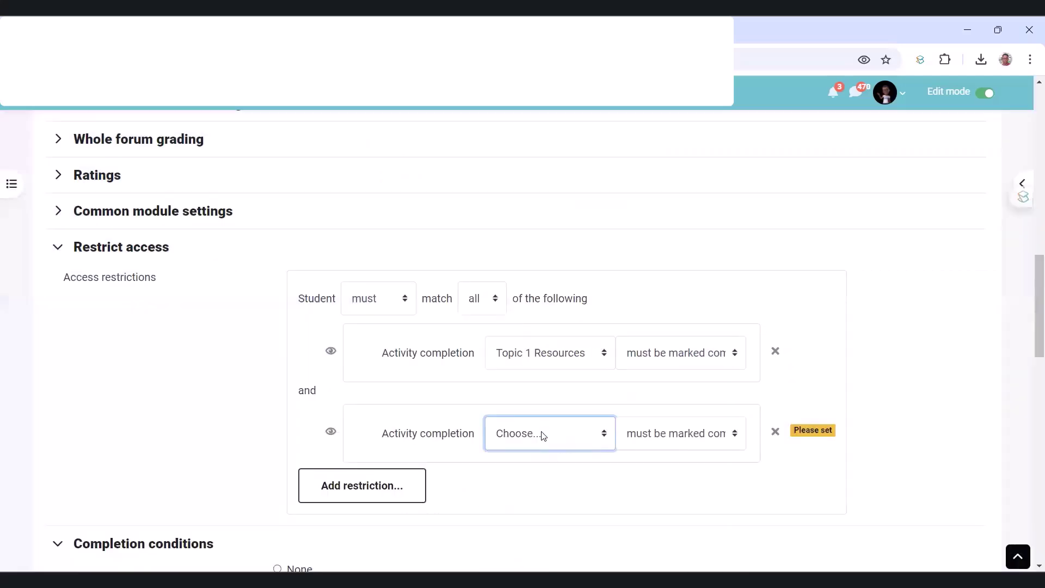
left_click(544, 436)
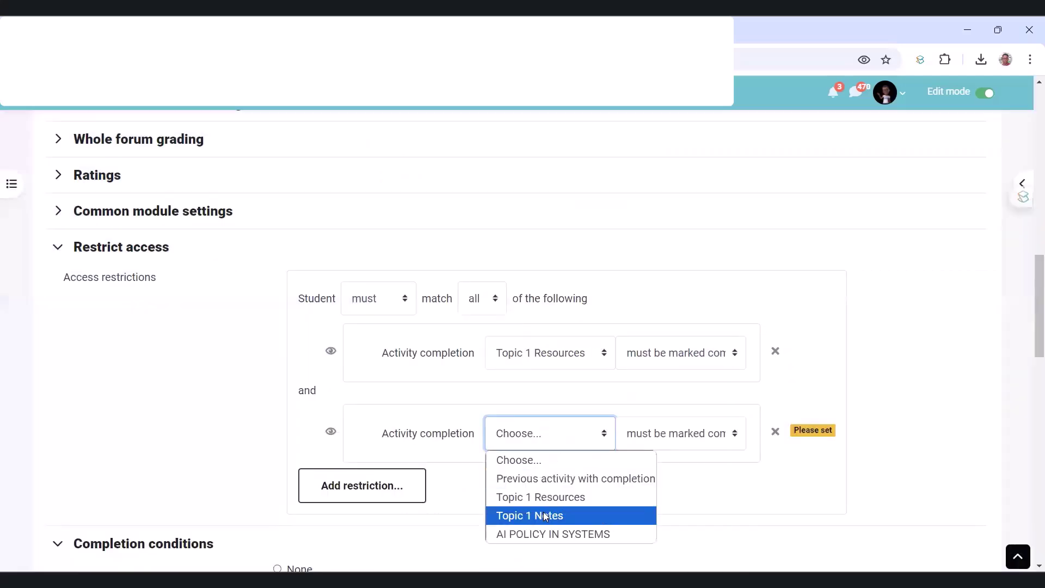
left_click(543, 514)
scroll(886, 338, "down", 2)
left_click(897, 316)
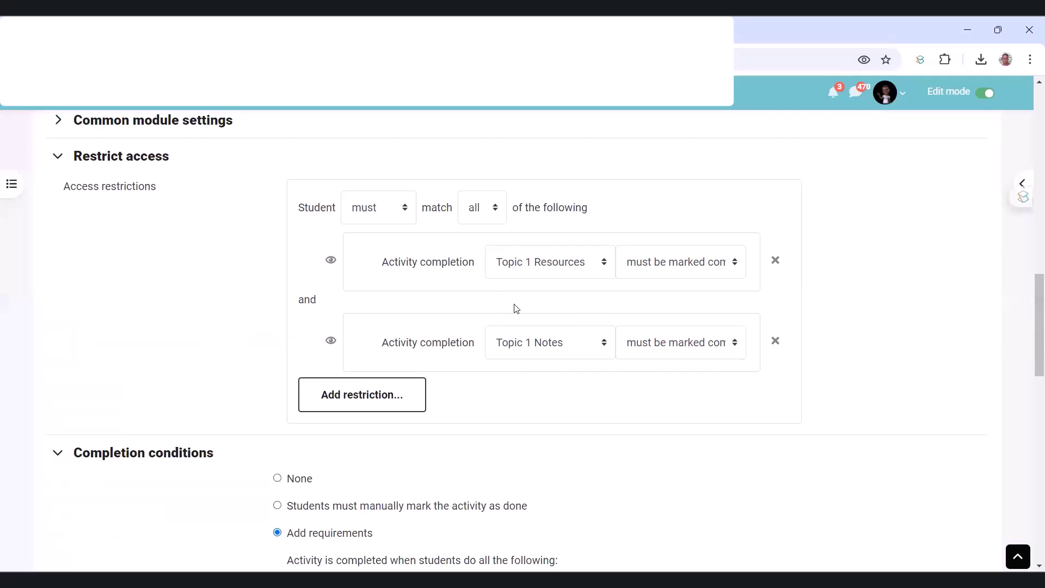
Step: Require Start discussions 1 and Post replies 1 for forum completion, clearing the combined Start discussions or post replies requirement
scroll(493, 333, "down", 5)
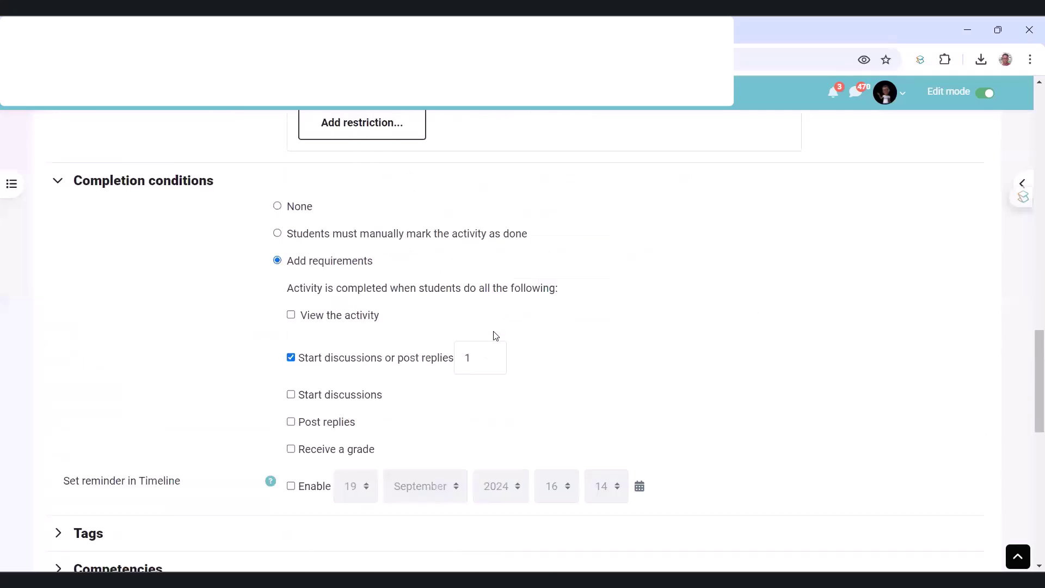
scroll(496, 335, "down", 2)
scroll(460, 311, "up", 5)
scroll(485, 263, "down", 3)
scroll(485, 272, "down", 2)
scroll(482, 270, "up", 2)
scroll(337, 388, "down", 2)
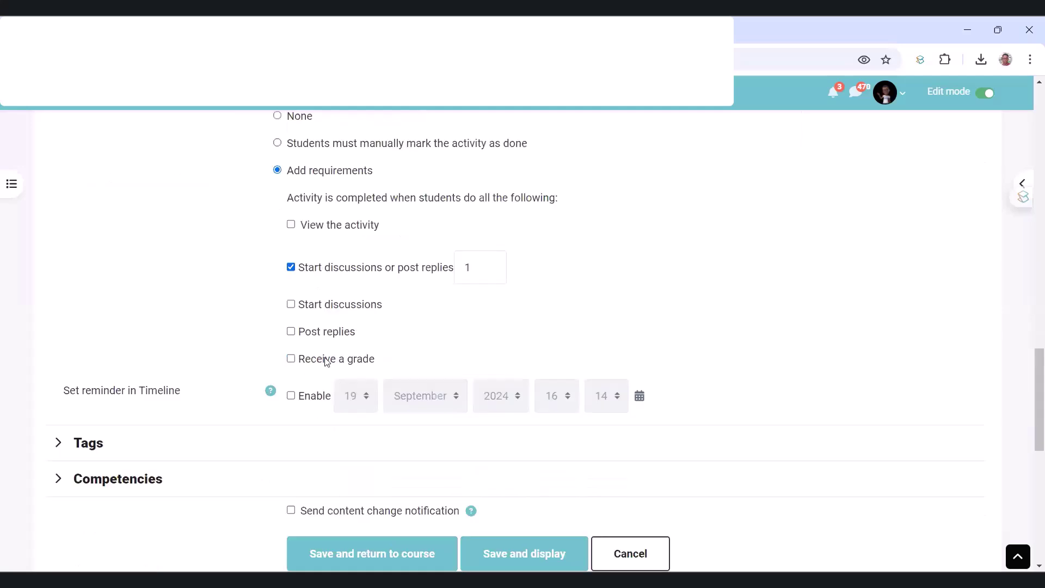
left_click(292, 333)
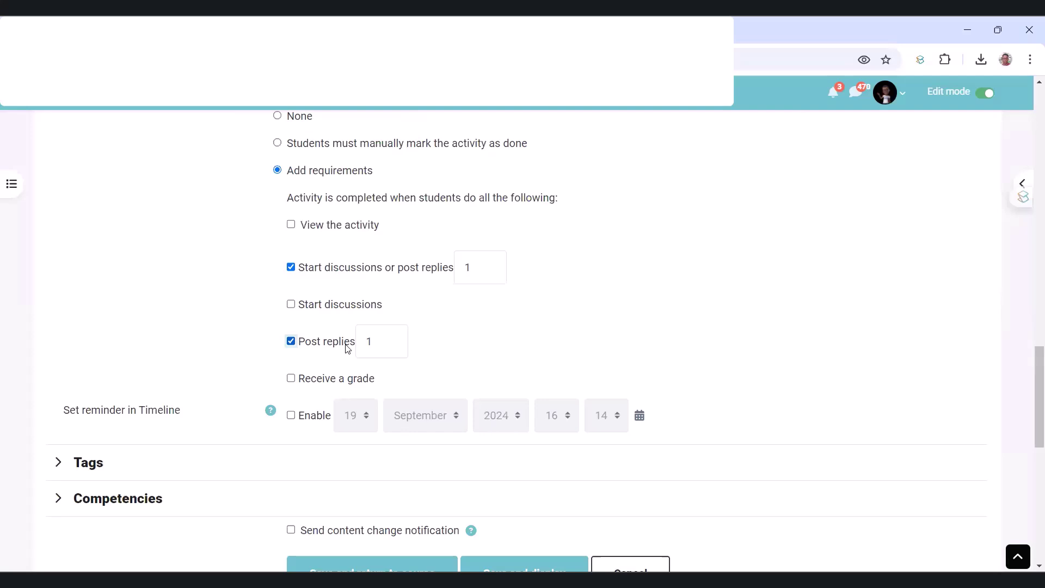
left_click(291, 304)
left_click(290, 267)
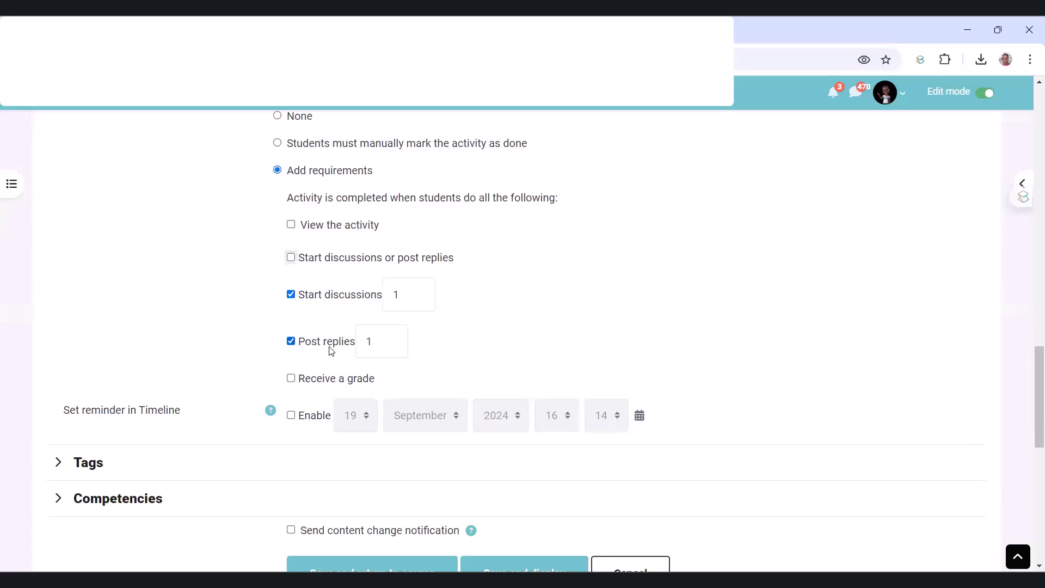
Step: Set the forum's ratings to the Average of ratings aggregate type with a maximum grade of 5
scroll(326, 352, "up", 8)
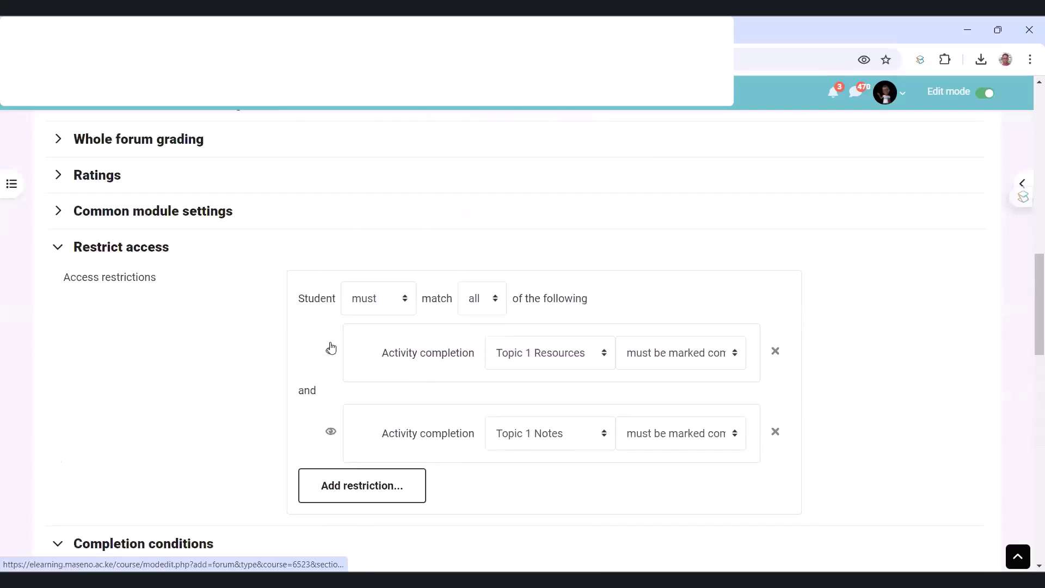
scroll(331, 347, "up", 2)
left_click(60, 270)
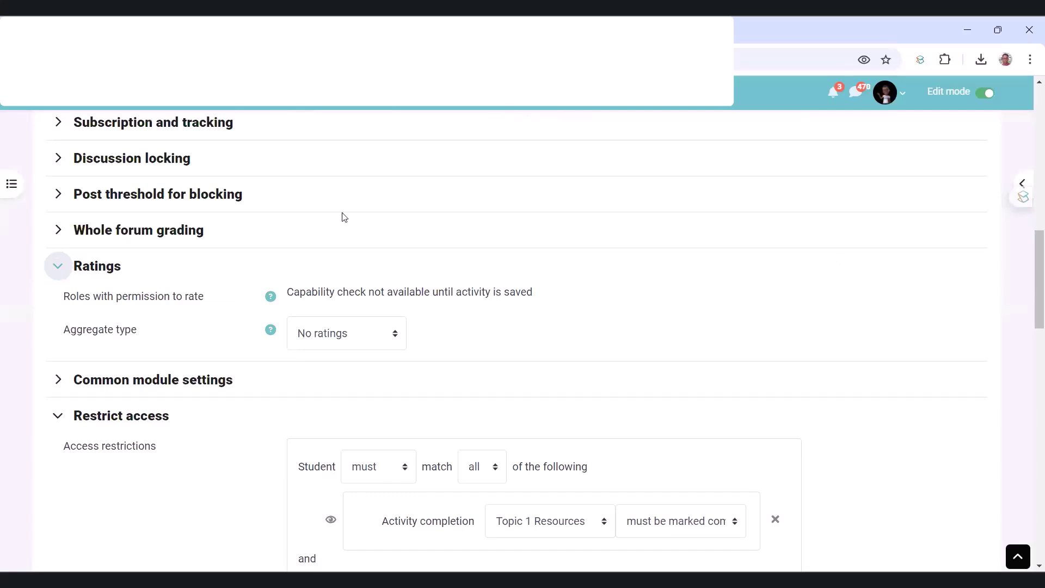
left_click(344, 342)
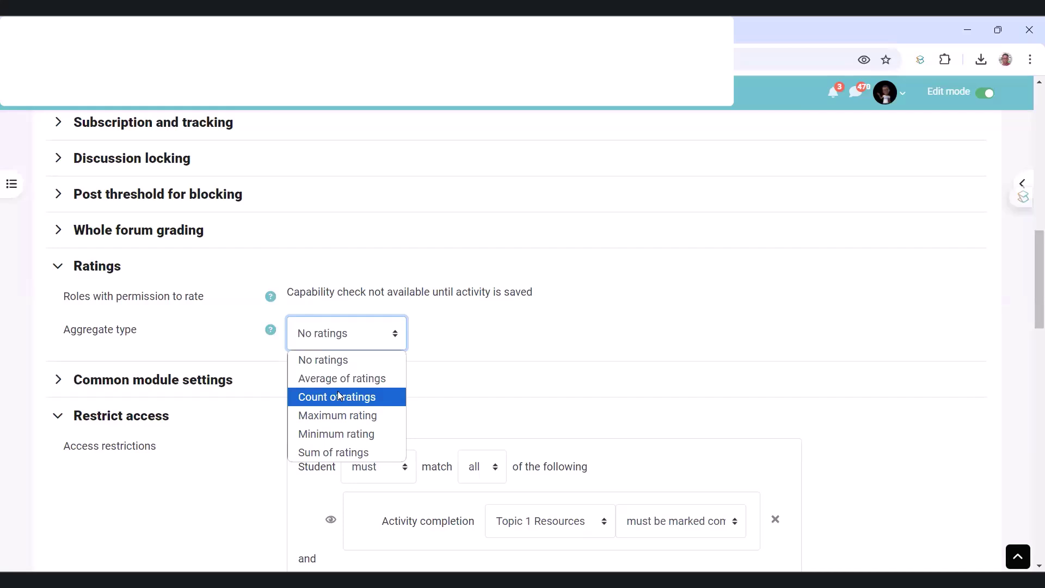
left_click(348, 378)
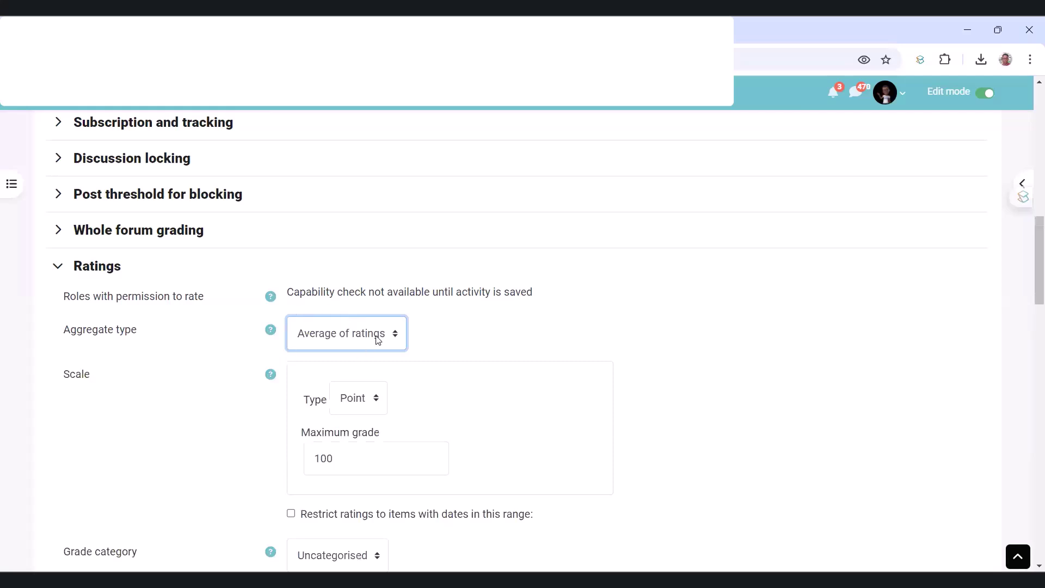
left_click(326, 447)
key("ctrl+a")
type("5")
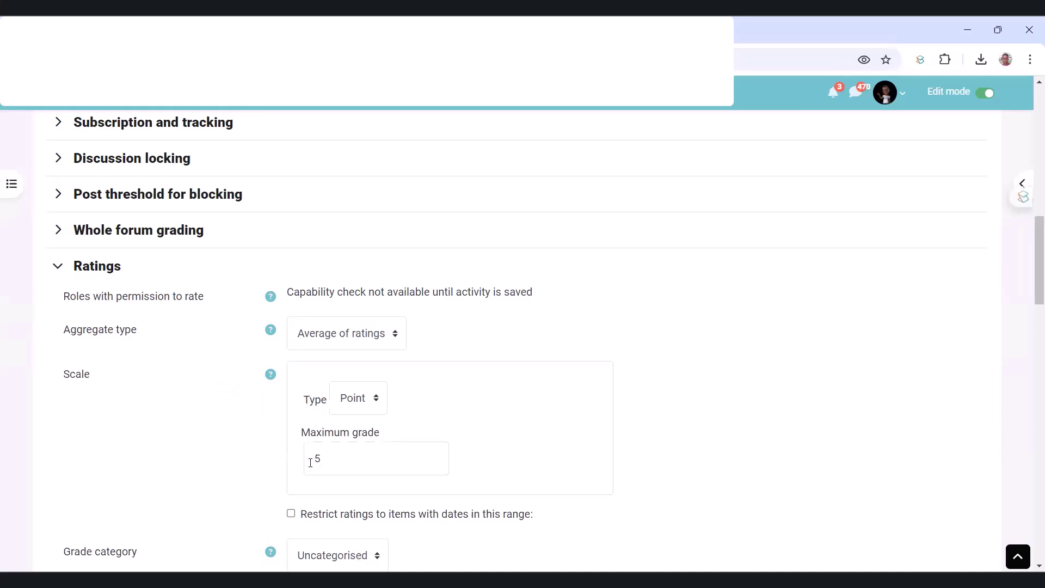
Step: Add the line "Rubrics:" below the first paragraph of the forum description
scroll(354, 422, "up", 6)
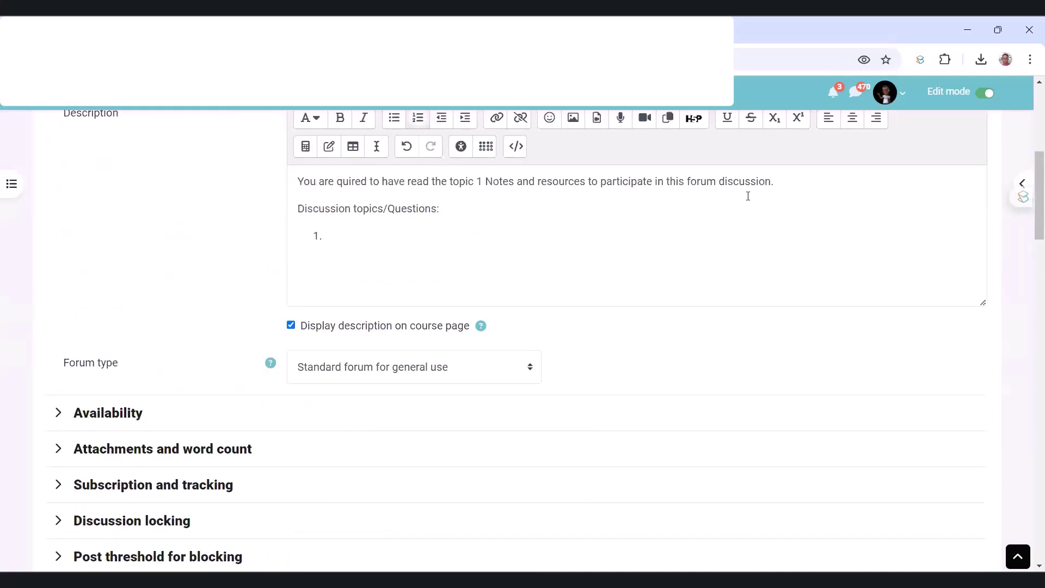
left_click(792, 185)
key("Return")
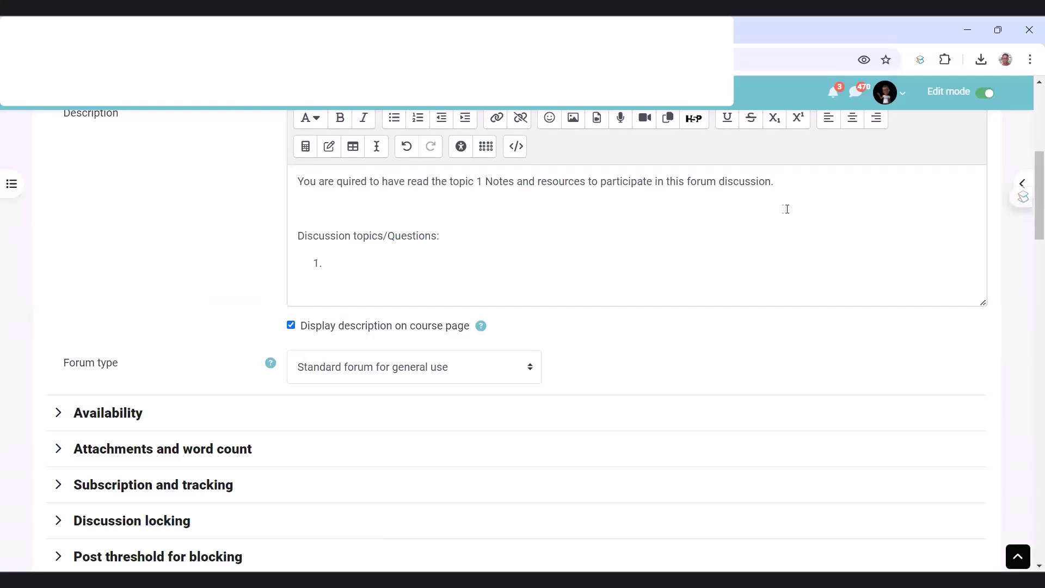
type("Rubrics:")
key("Return")
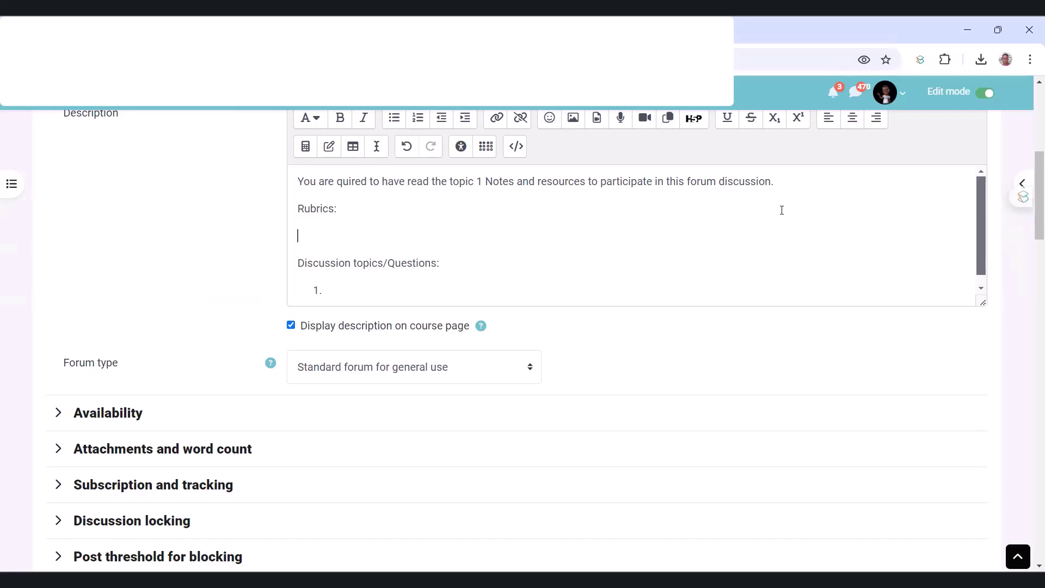
Step: Enter the first rubric line "4-5 points: relevant and use of examples" under the Rubrics heading
type("4-5")
type(" :")
type("po")
type("ints")
type(" Post re")
key("BackSpace")
key("BackSpace")
key("BackSpace")
key("BackSpace")
key("BackSpace")
key("BackSpace")
key("BackSpace")
type("relevant and use of ")
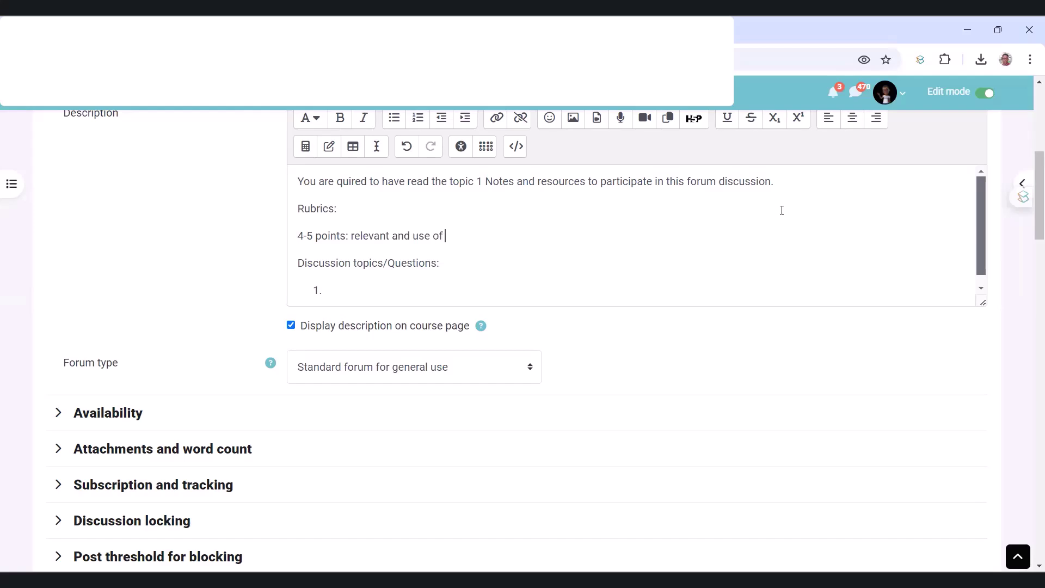
type("examples")
key("Return")
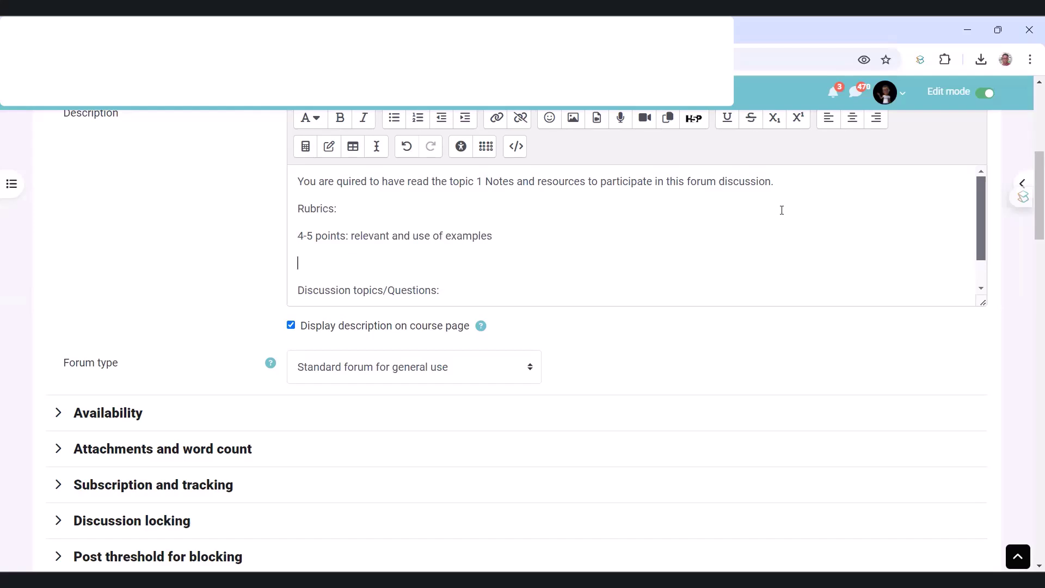
Step: Enter the second rubric line "2-3 points: Relevant post" in the forum description
type("3--4")
key("BackSpace")
key("BackSpace")
key("BackSpace")
type("2-3")
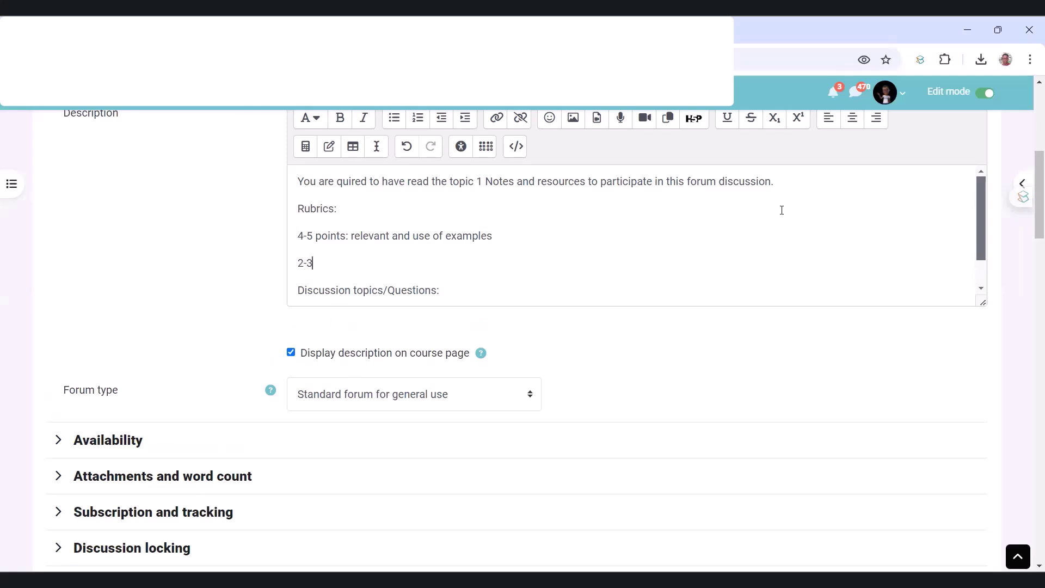
type(" pp")
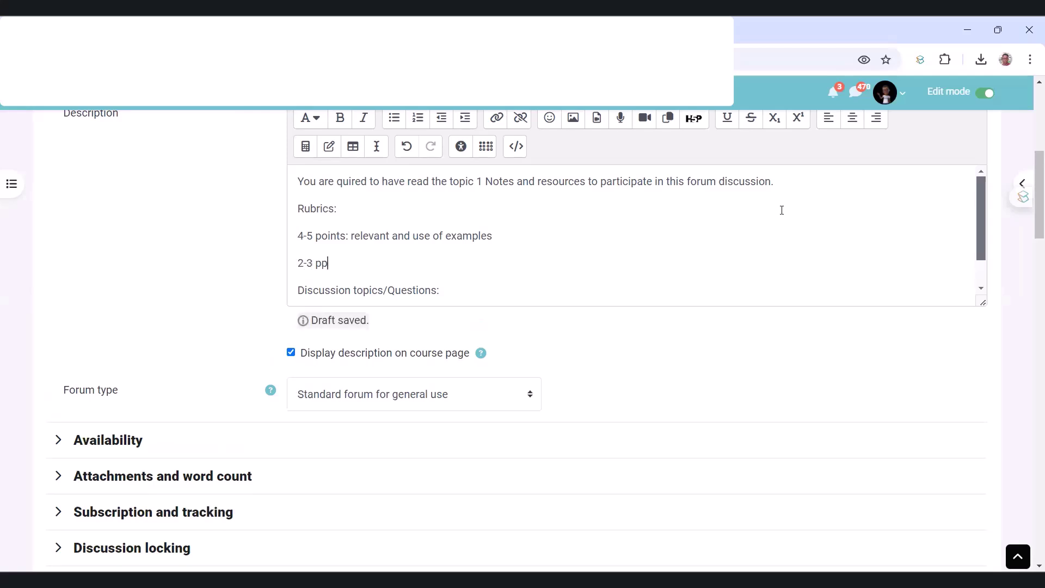
key("BackSpace")
type("oints:")
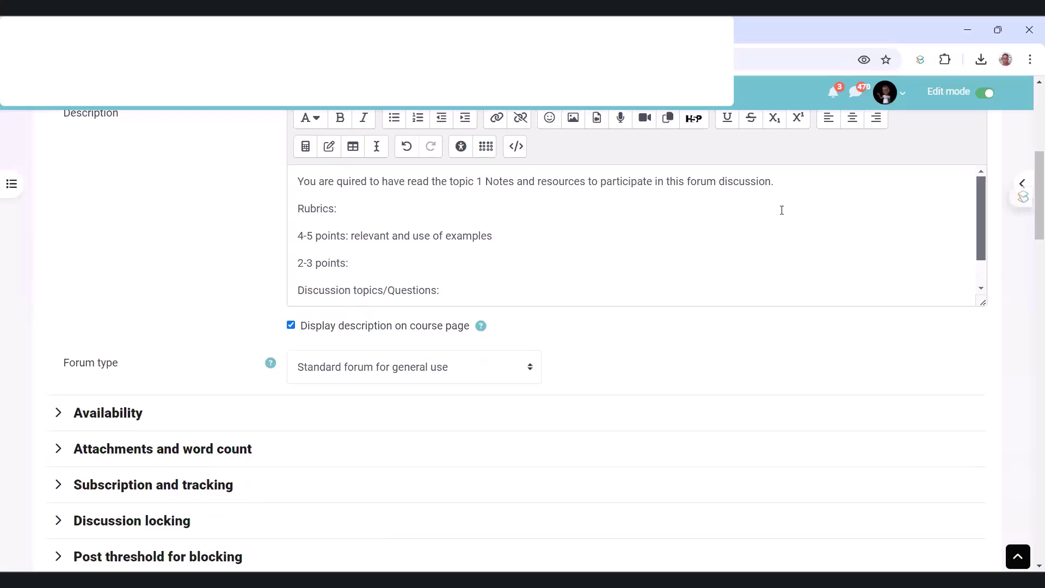
type(" Relevant post")
key("Return")
Step: Enter the third rubric line "1 point : making a post" in the forum description
type("1:")
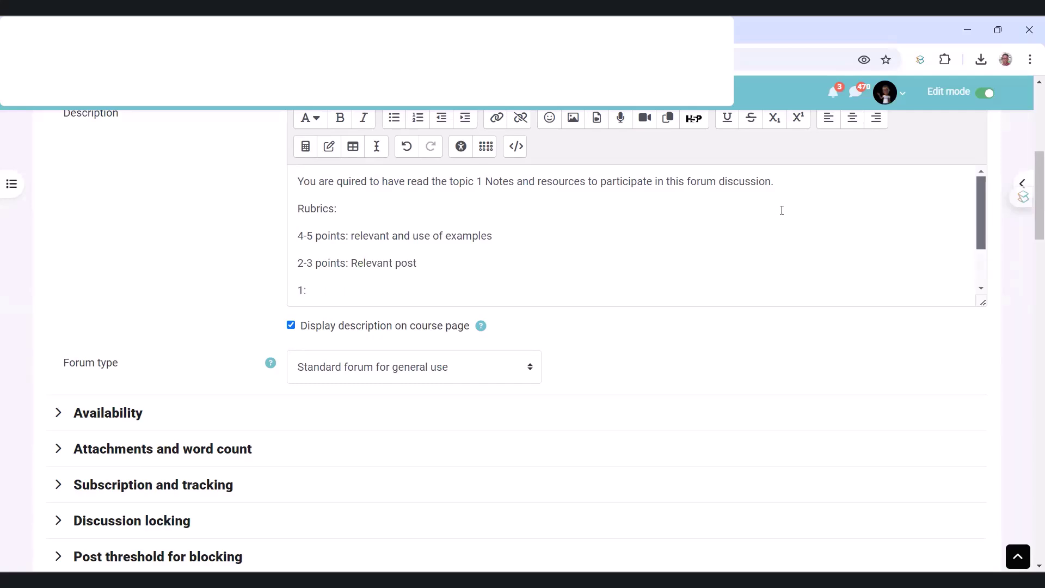
type(" post")
key("BackSpace")
key("BackSpace")
key("BackSpace")
key("BackSpace")
key("BackSpace")
key("BackSpace")
type("point : making a post")
Step: Turn the three rubric lines into a bulleted list and make the "Rubrics:" heading bold
left_click_drag(299, 236, 411, 290)
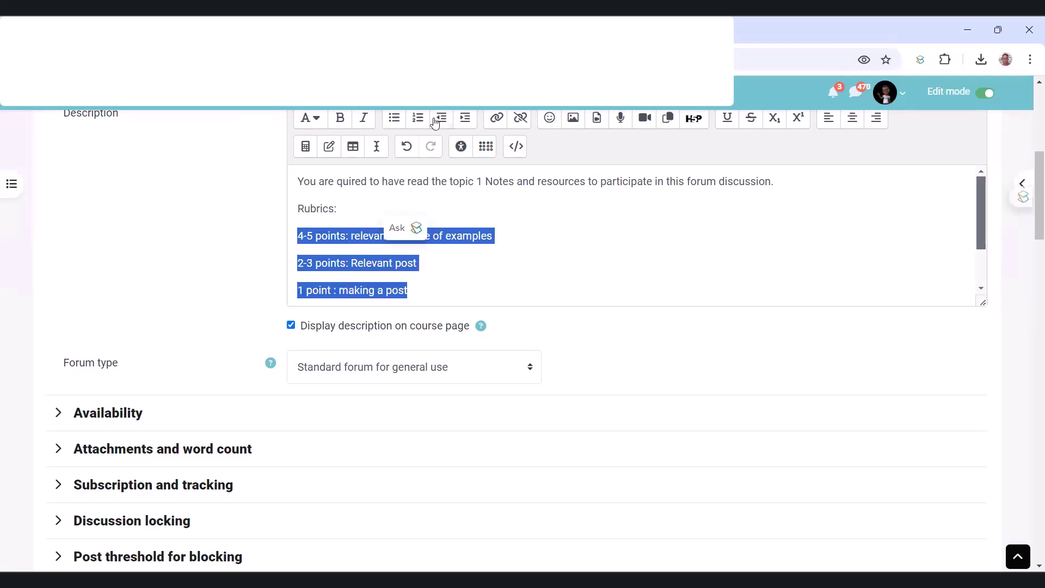
left_click(394, 117)
left_click_drag(298, 208, 342, 208)
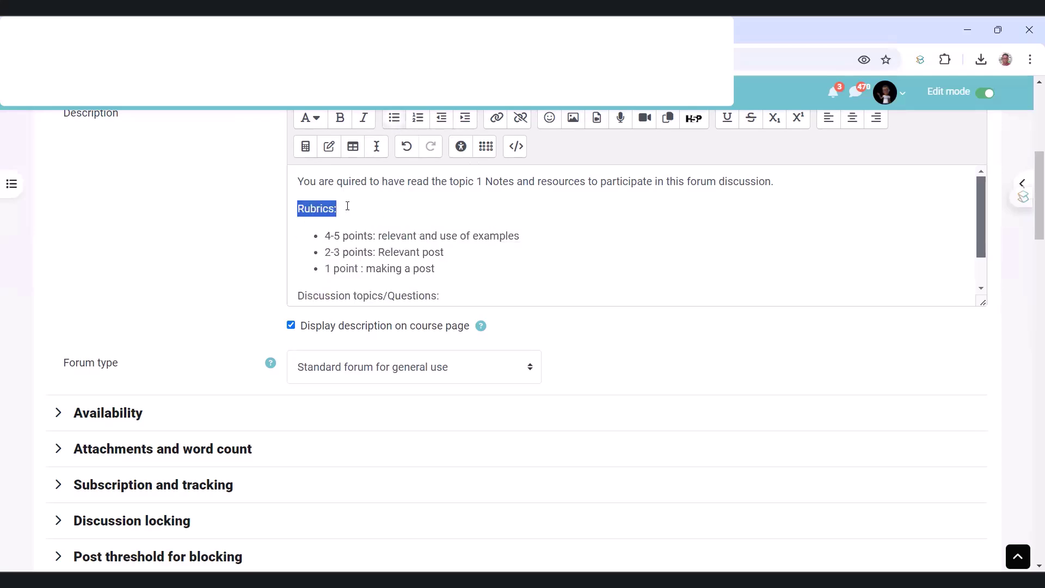
left_click(340, 118)
left_click(358, 251)
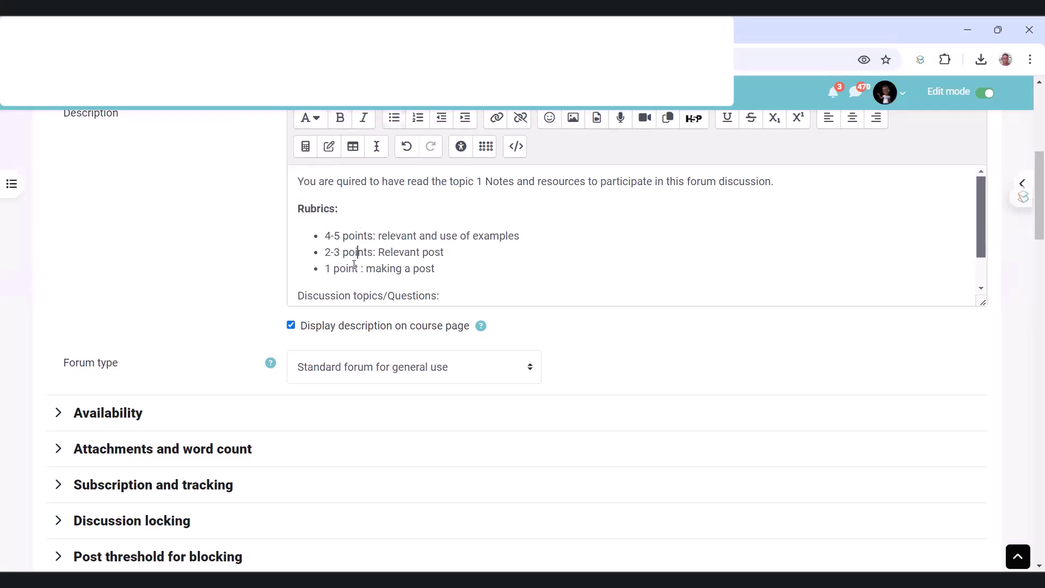
Step: Add the line "Note: Your discussion will be graded as follows:" under the opening instruction, above the Rubrics heading
left_click_drag(352, 182, 706, 196)
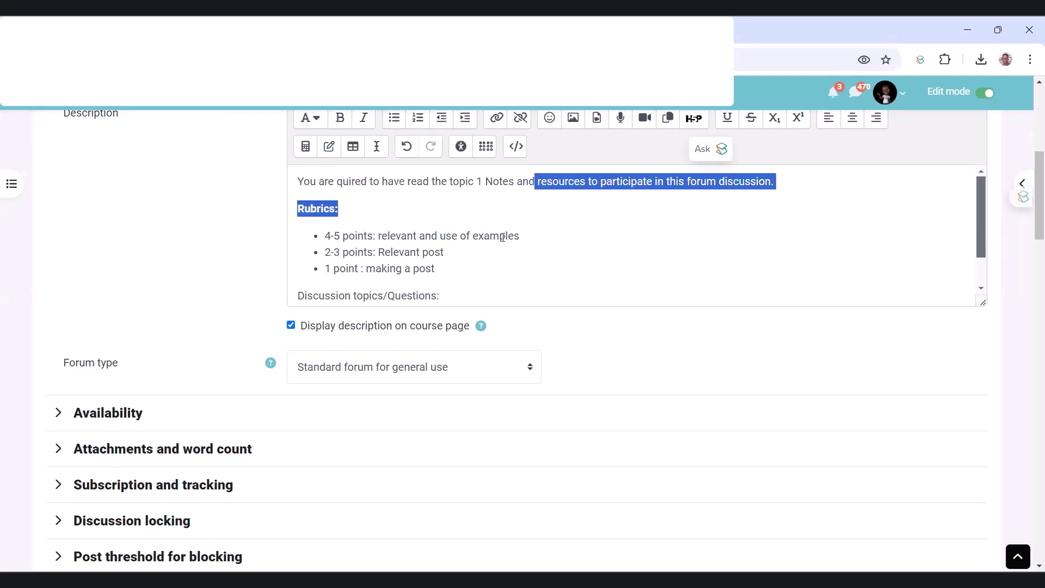
left_click(409, 241)
left_click(803, 181)
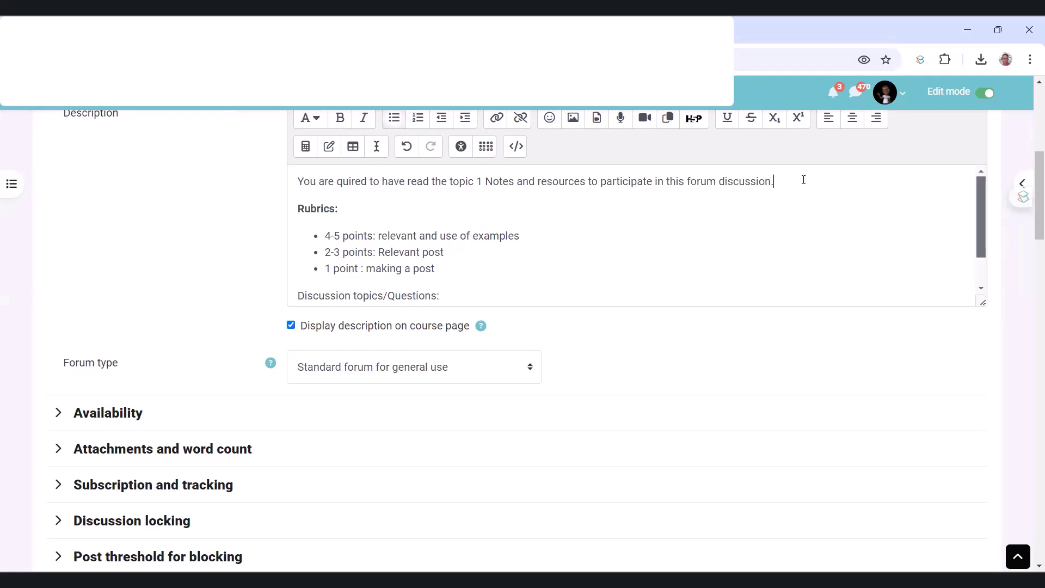
key("shift+Return")
type("No")
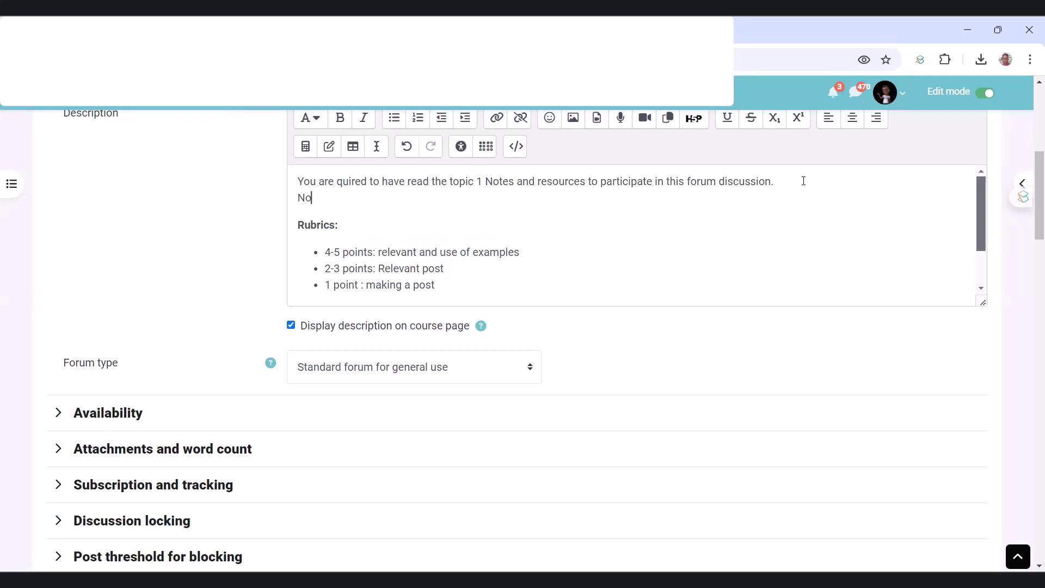
type("te: Your discussion wi")
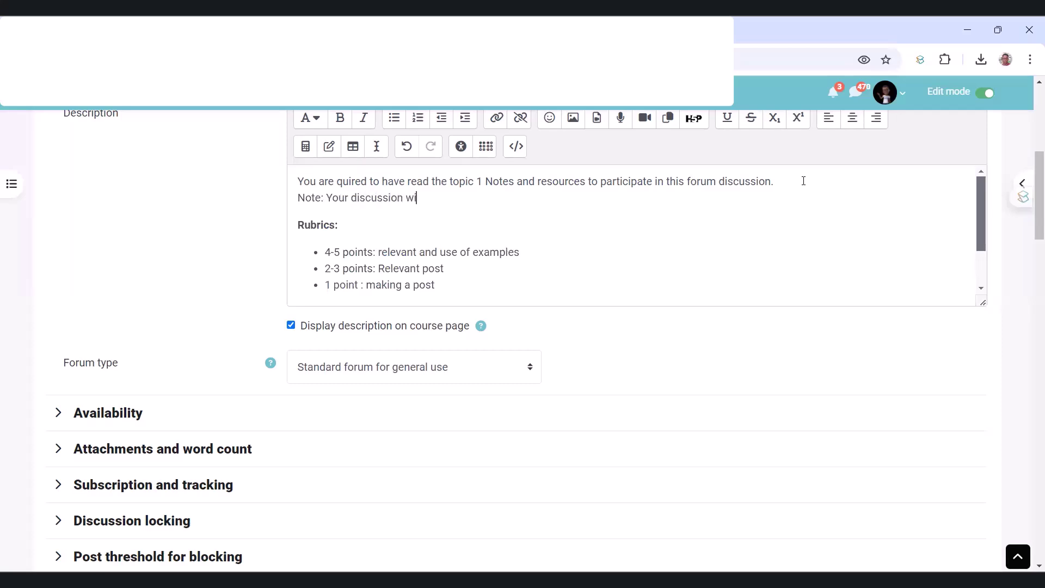
type("ll be graded as follow")
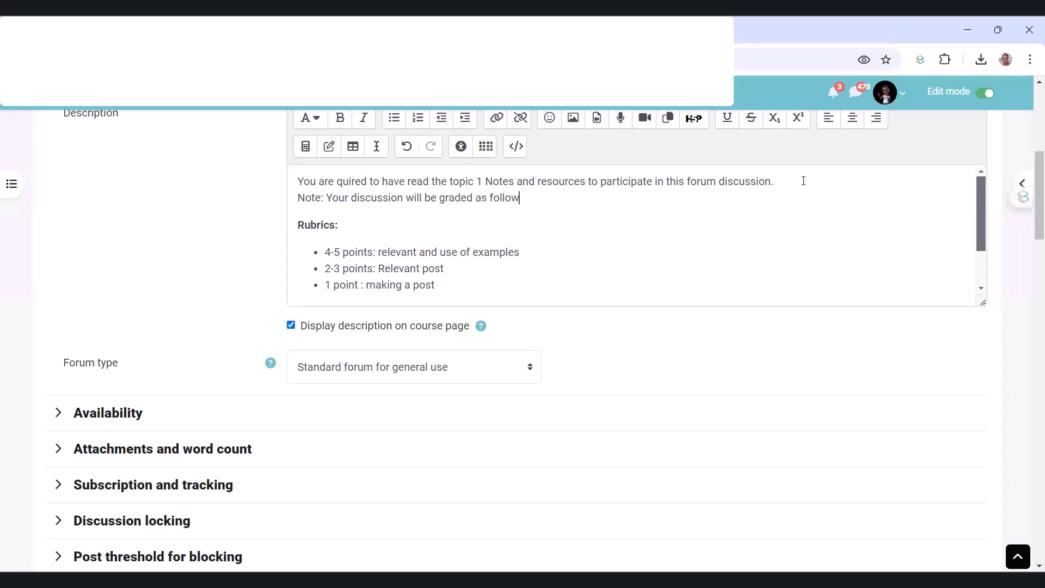
type("s:")
Step: Add receiving a grade by rating, with any grade accepted, to the forum's completion requirements and save, returning to the course
scroll(336, 240, "down", 3)
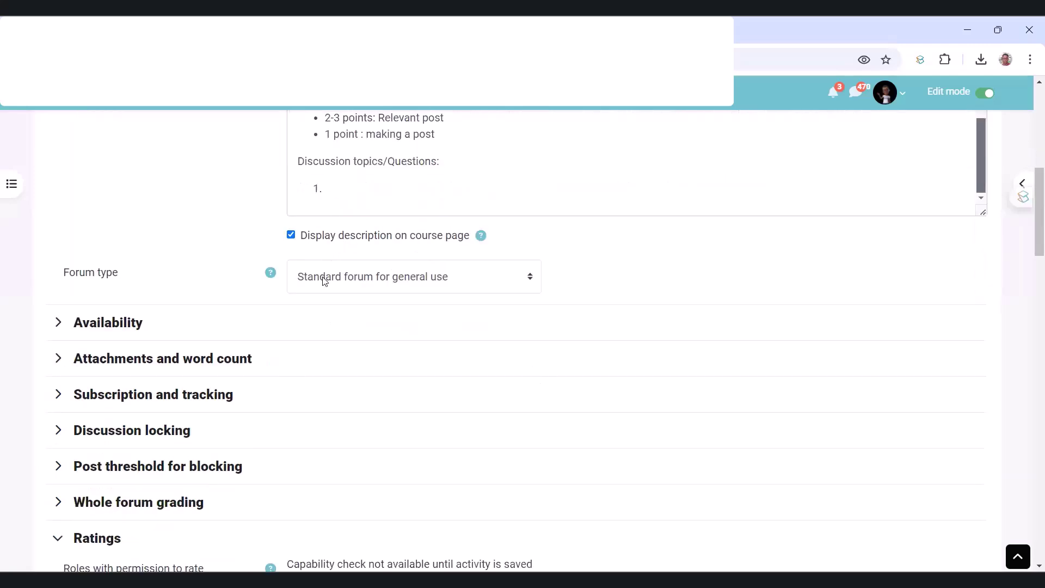
scroll(322, 278, "down", 5)
scroll(329, 294, "down", 2)
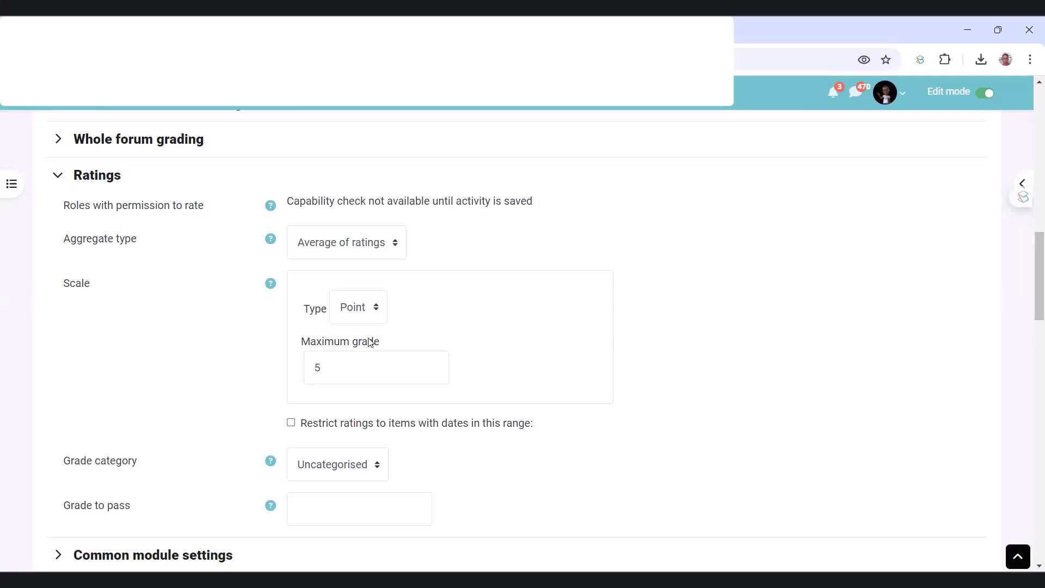
scroll(397, 272, "down", 5)
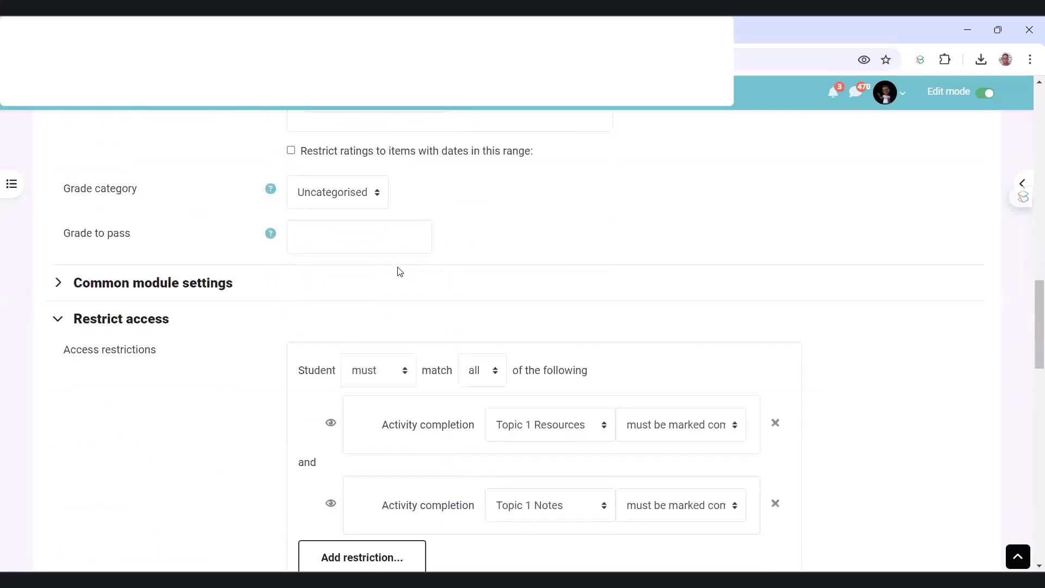
scroll(400, 272, "down", 2)
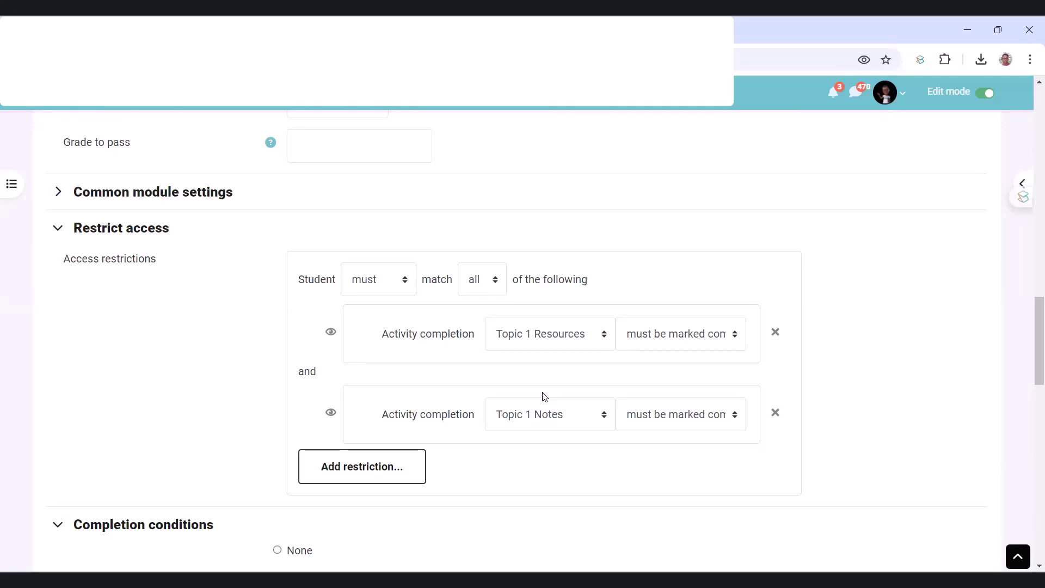
scroll(544, 397, "down", 8)
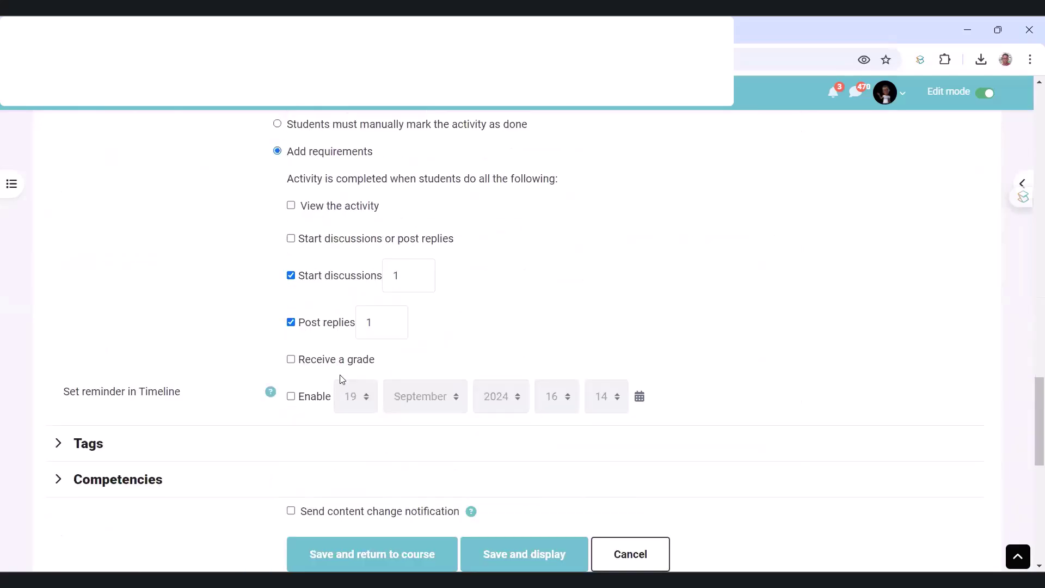
left_click(290, 321)
left_click(291, 360)
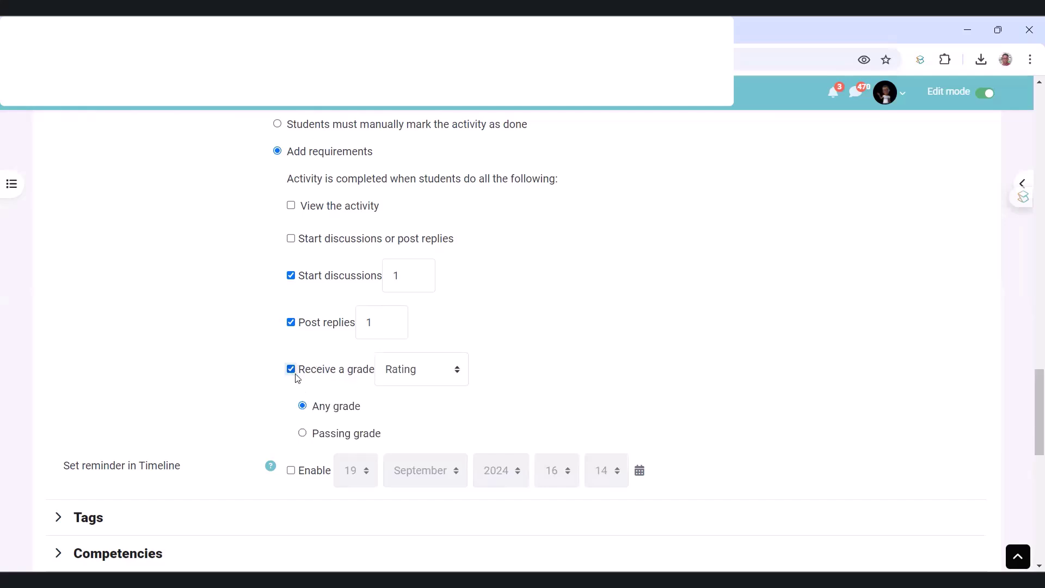
scroll(424, 358, "down", 5)
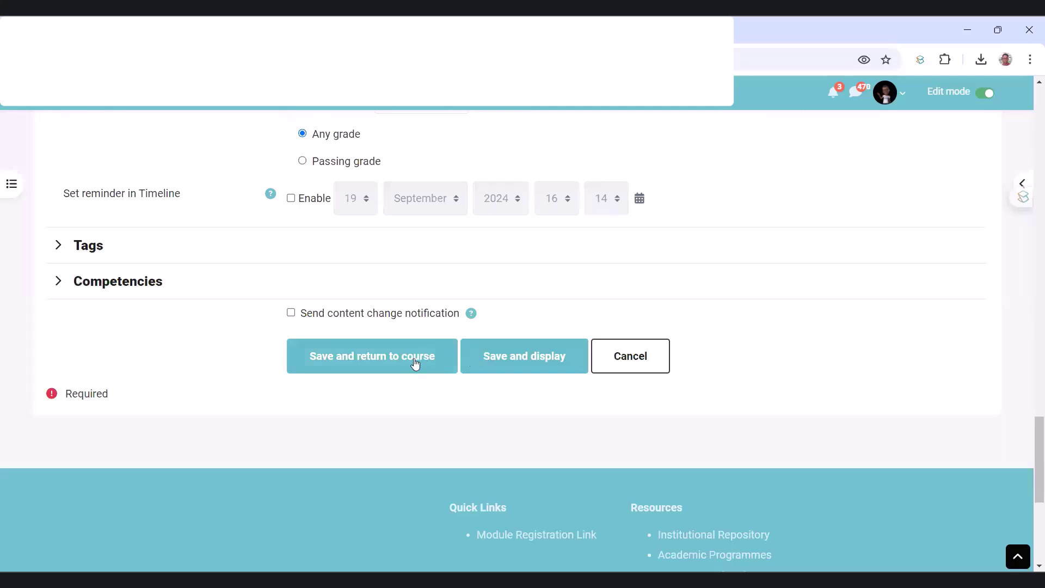
left_click(417, 364)
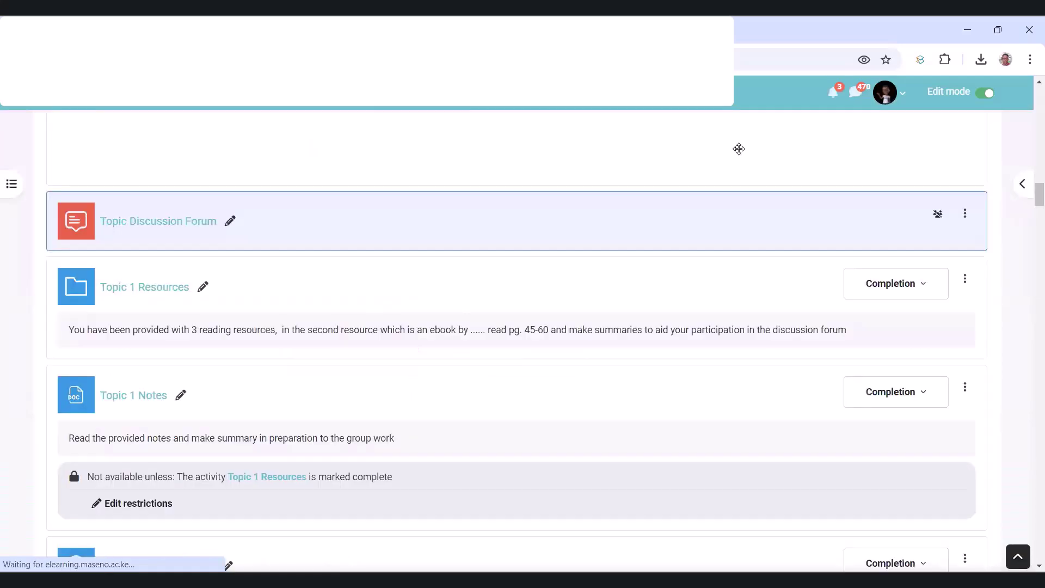
Step: Turn editing off and check the completion requirements shown for the Topic 1 Discussion Forum
left_click(987, 93)
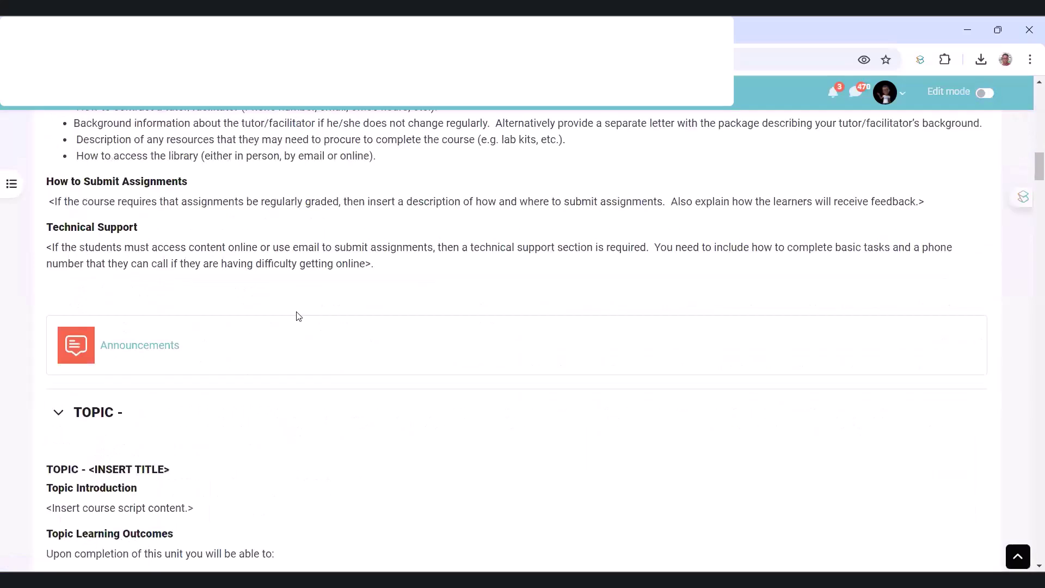
scroll(298, 313, "down", 10)
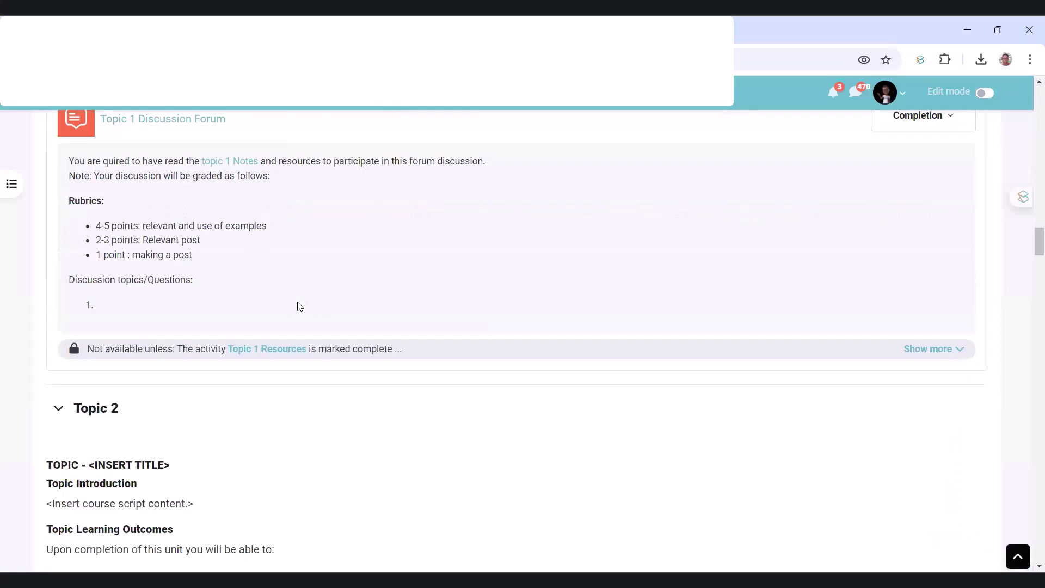
scroll(297, 303, "up", 2)
left_click(936, 209)
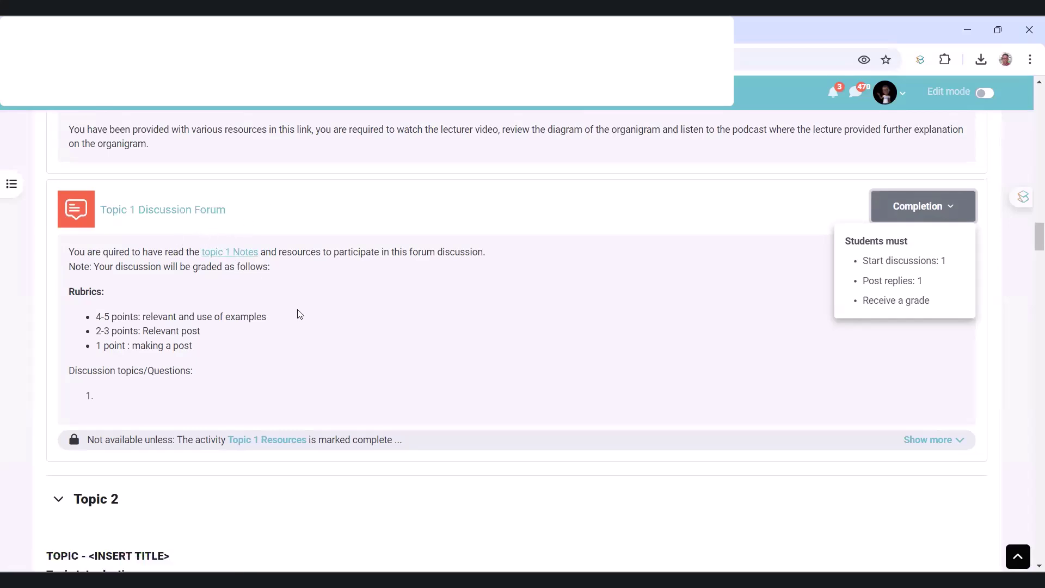
left_click(366, 327)
scroll(150, 382, "down", 2)
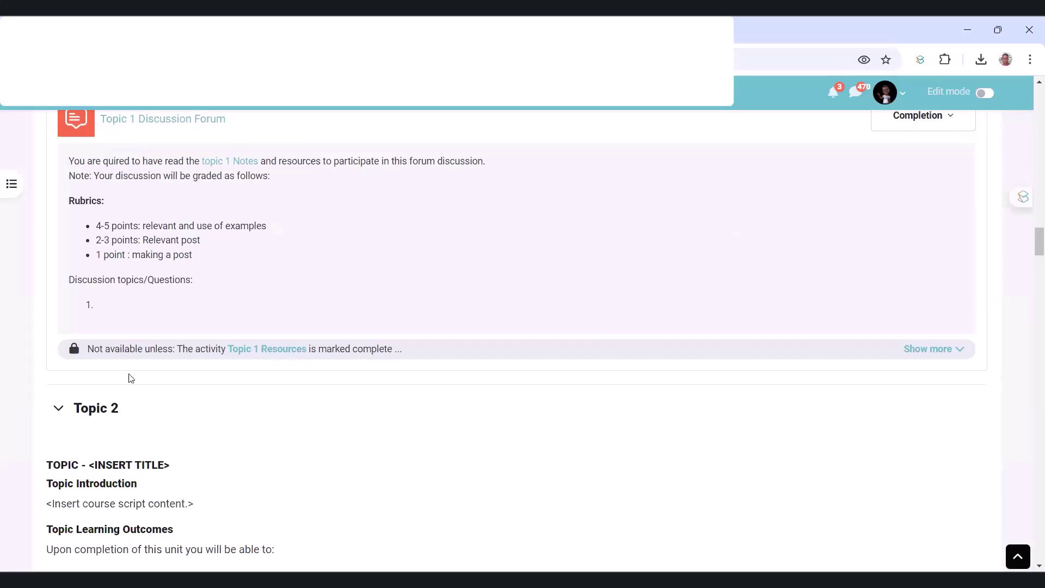
Step: Review the Topic 1 Discussion Forum's access restriction and the sequence of the Topic 1 activities
left_click_drag(90, 349, 183, 349)
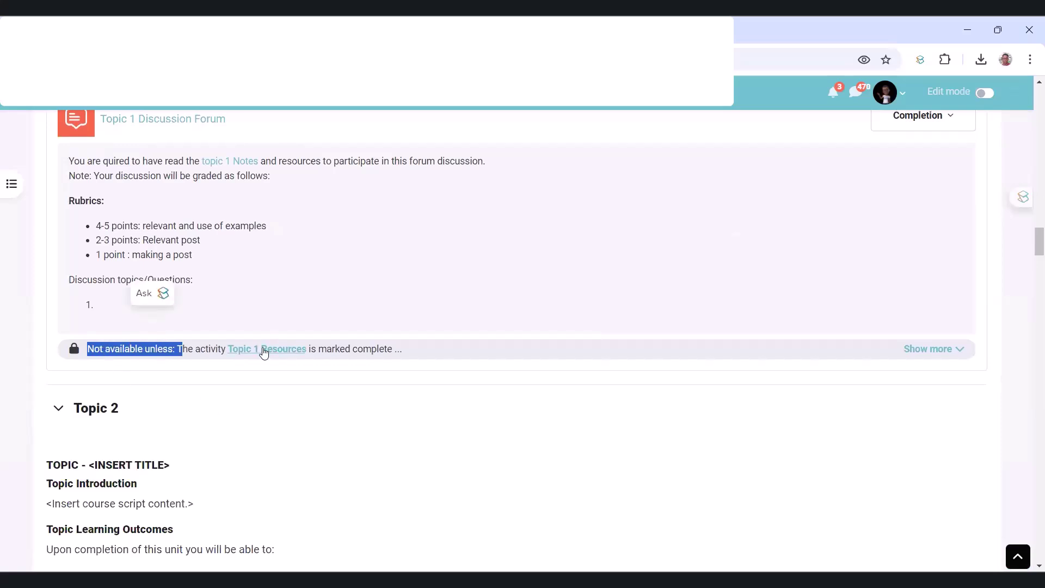
scroll(272, 343, "up", 3)
scroll(274, 341, "up", 8)
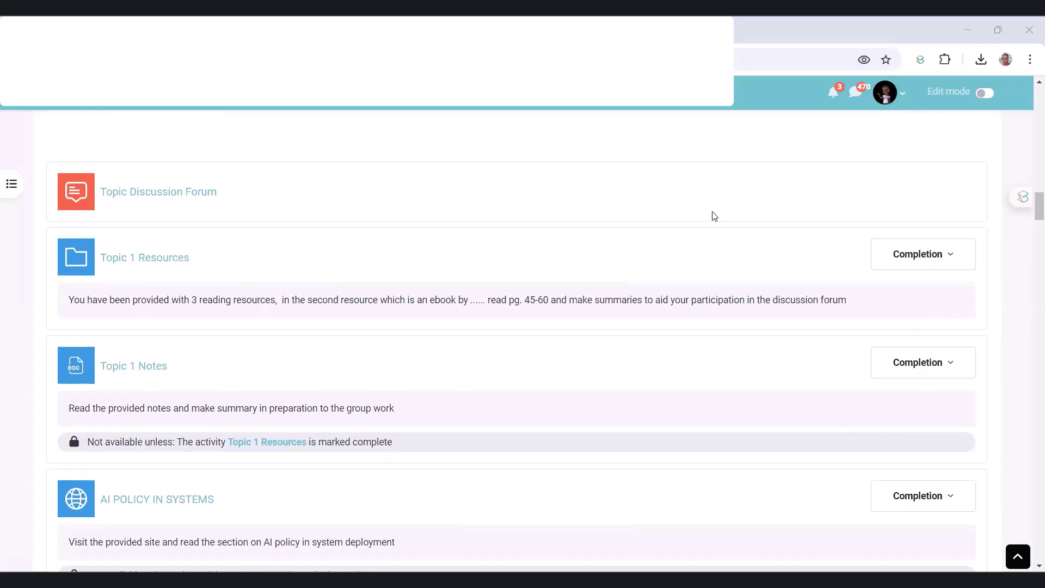
left_click(731, 239)
scroll(280, 387, "down", 10)
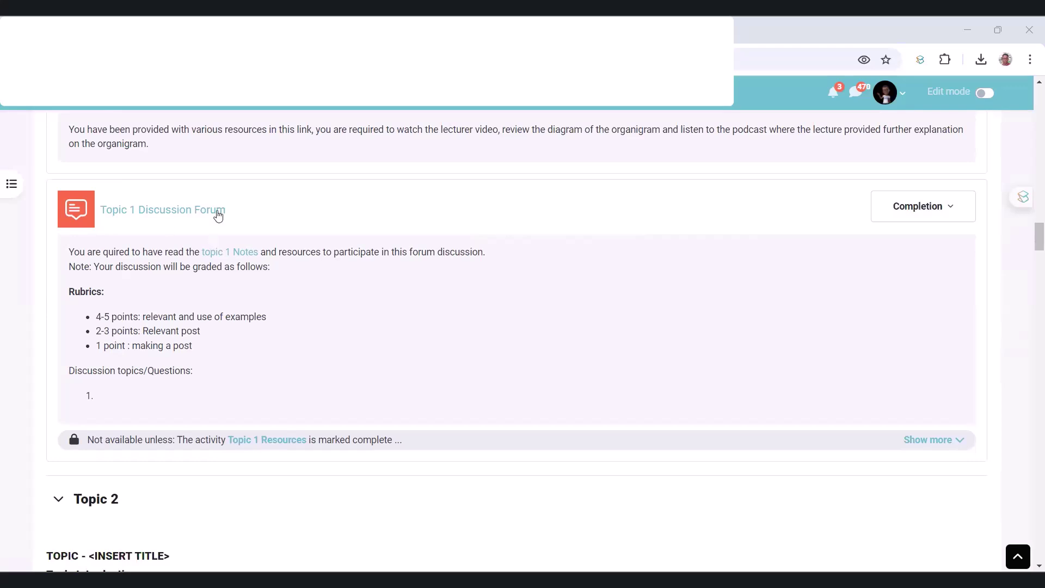
scroll(170, 360, "down", 3)
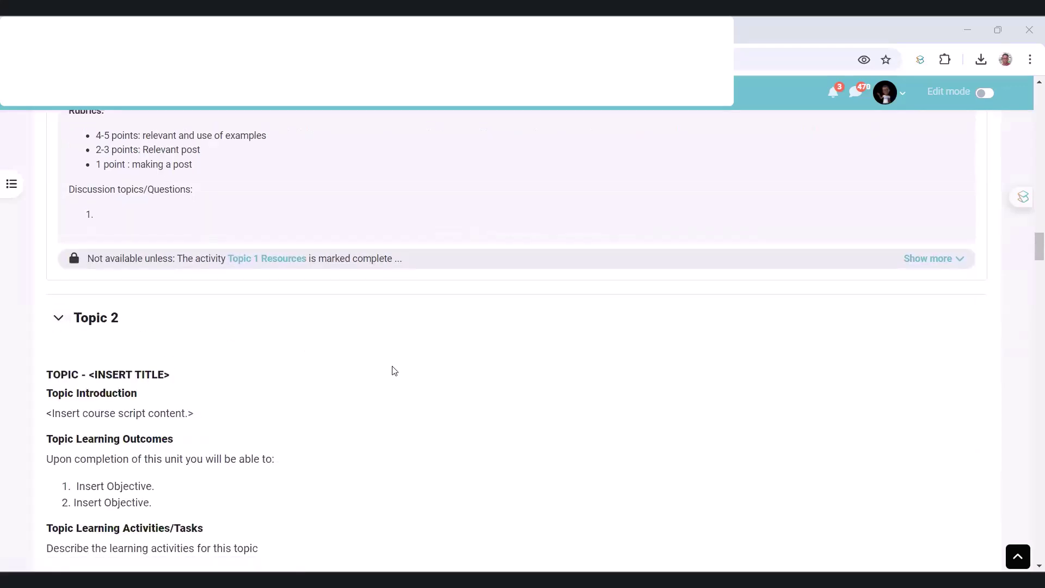
Step: Turn editing back on and open the settings of the Topic 2 section
left_click(989, 97)
scroll(493, 408, "down", 20)
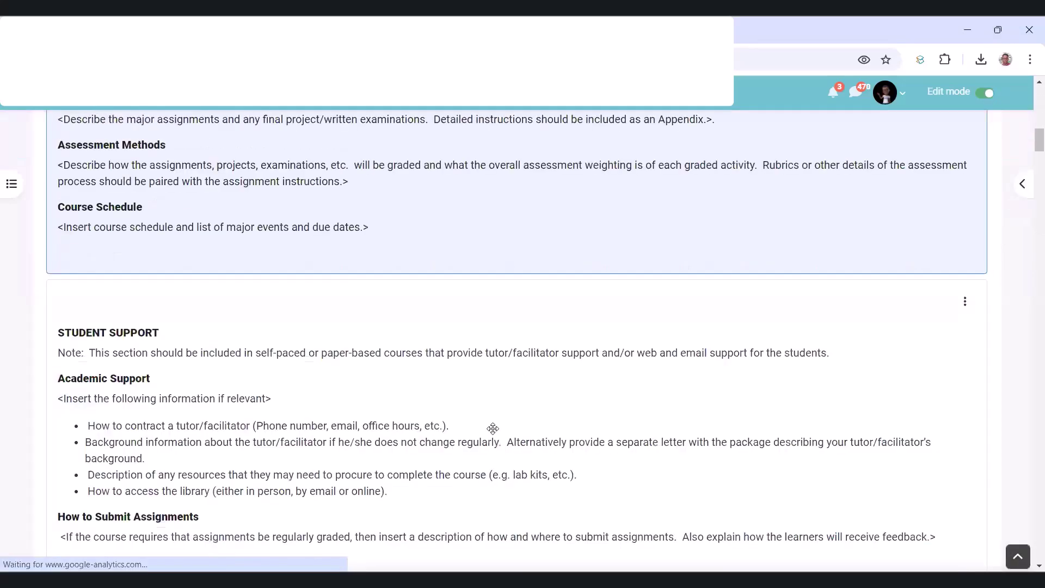
scroll(499, 429, "up", 3)
scroll(499, 430, "up", 3)
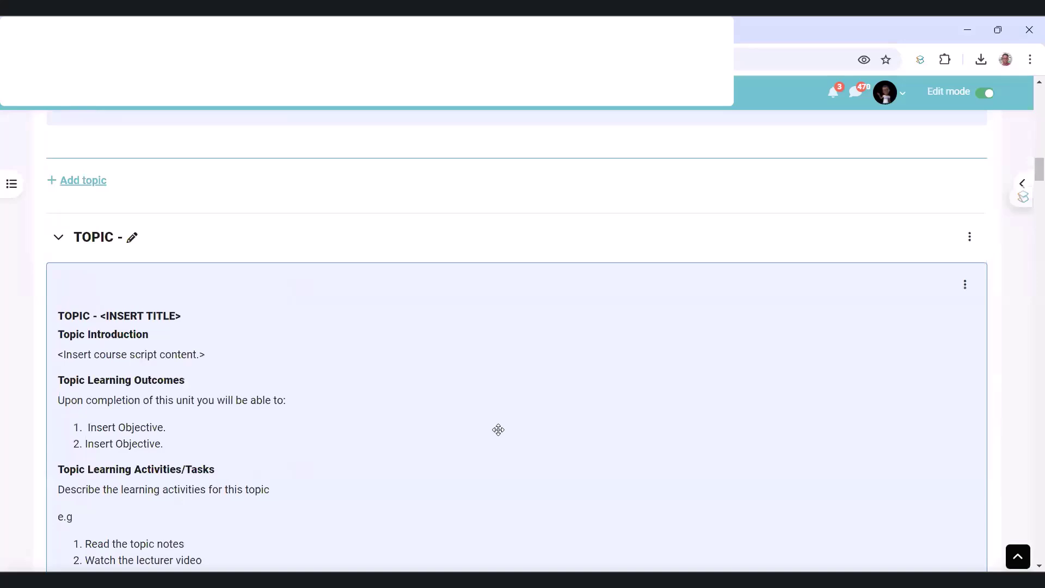
scroll(497, 427, "down", 12)
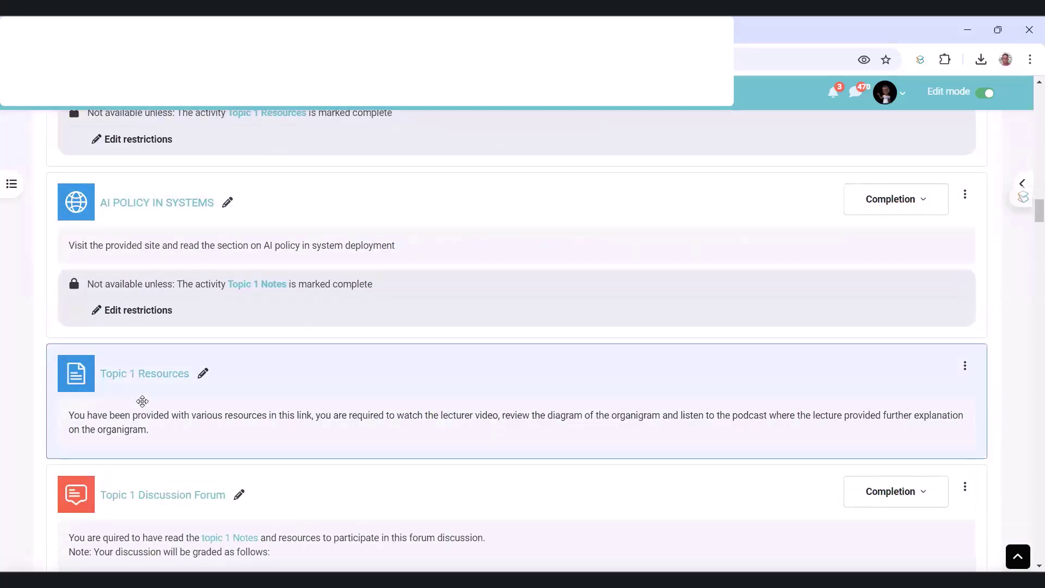
scroll(140, 401, "down", 10)
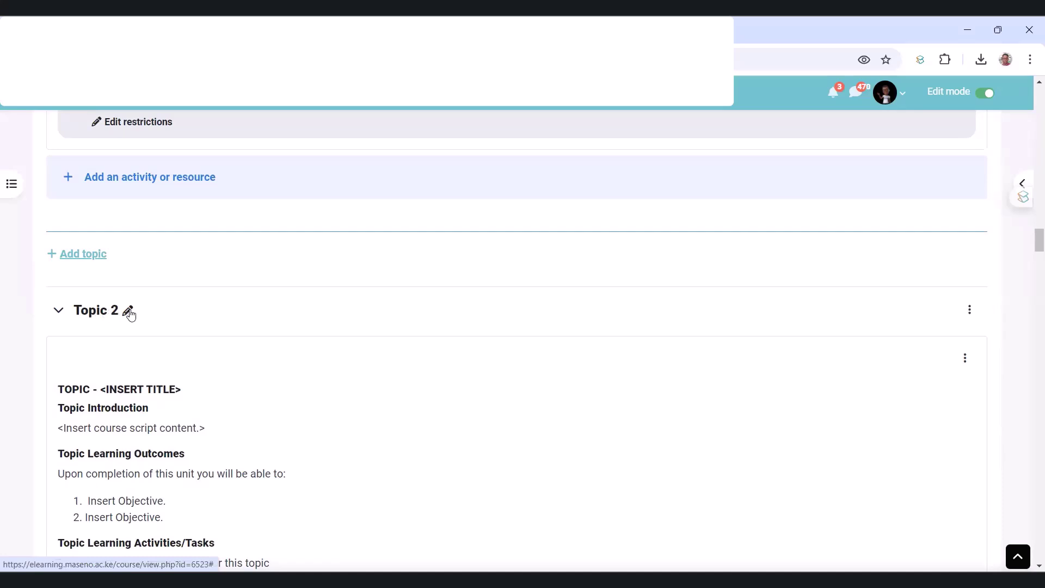
left_click(971, 313)
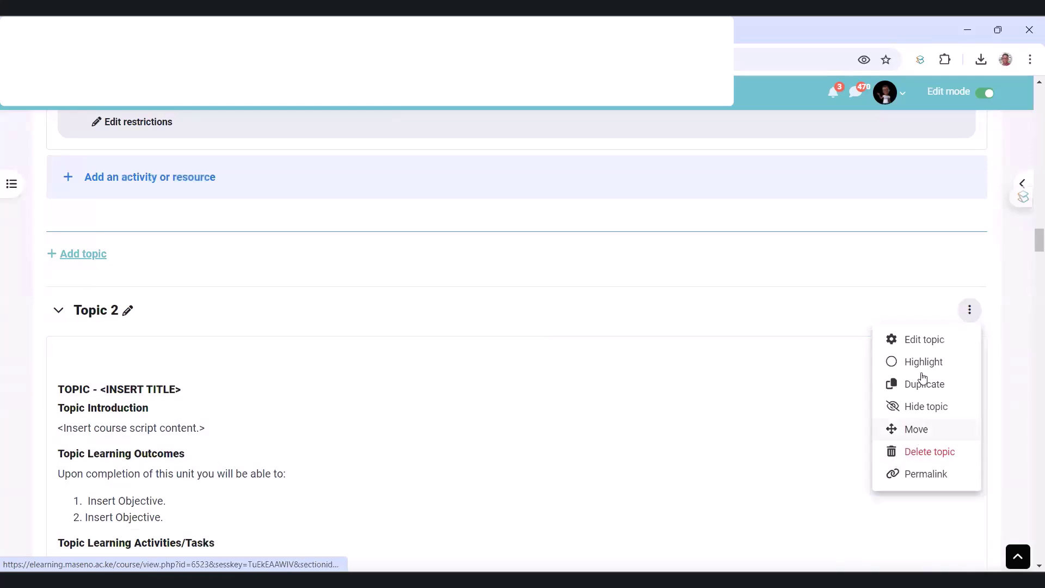
left_click(924, 342)
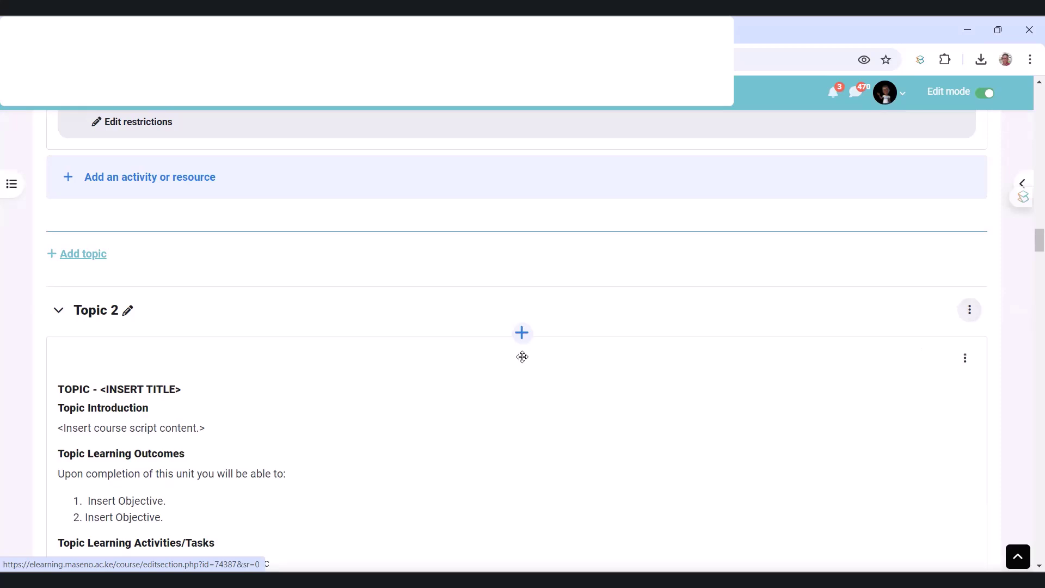
Step: Restrict access to Topic 2 with an activity completion condition requiring a Topic 1 activity to be marked complete, and save the changes
scroll(495, 354, "down", 5)
scroll(496, 359, "down", 5)
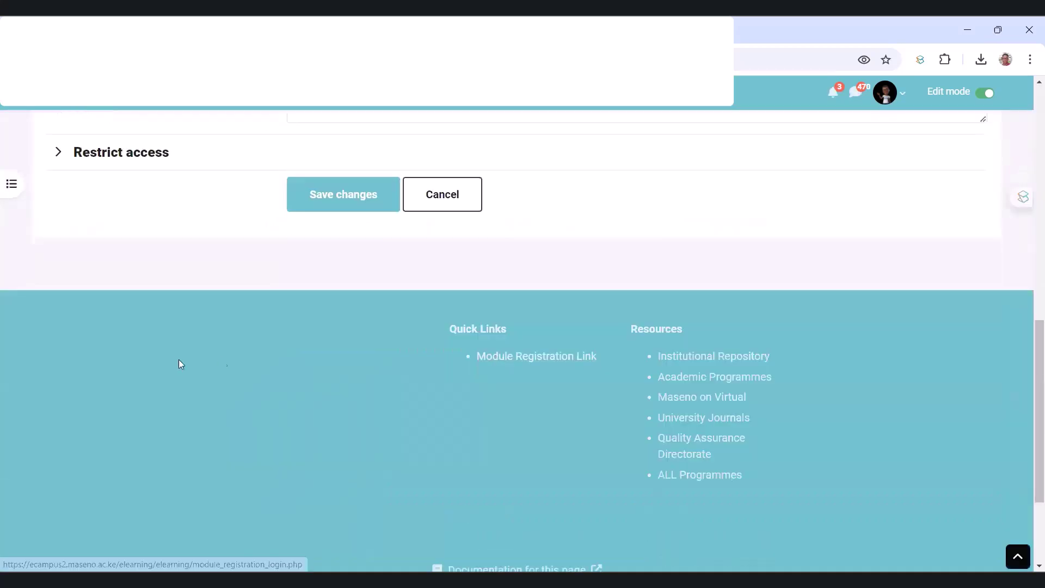
scroll(221, 361, "up", 3)
left_click(66, 341)
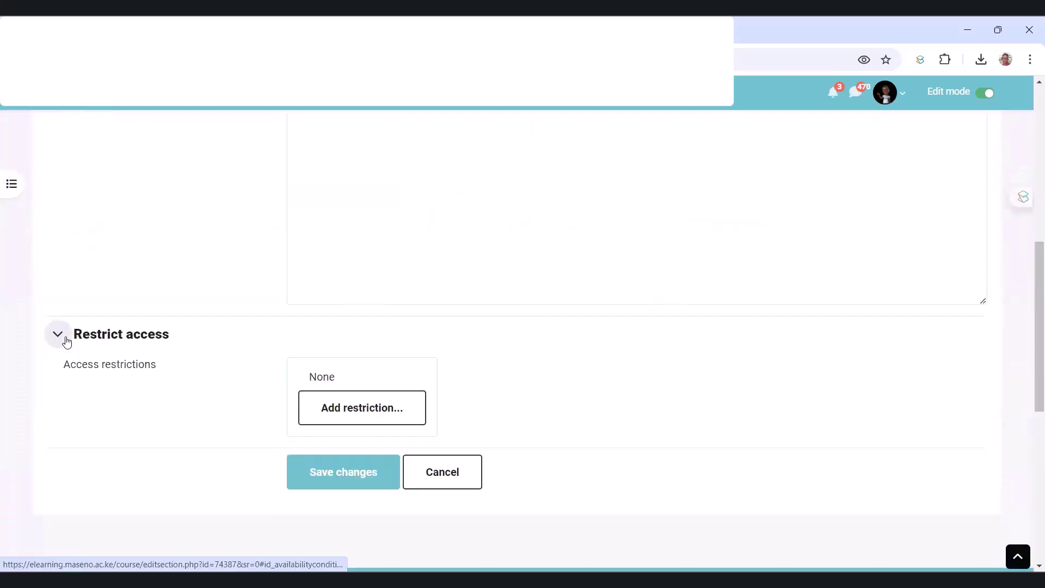
left_click(354, 412)
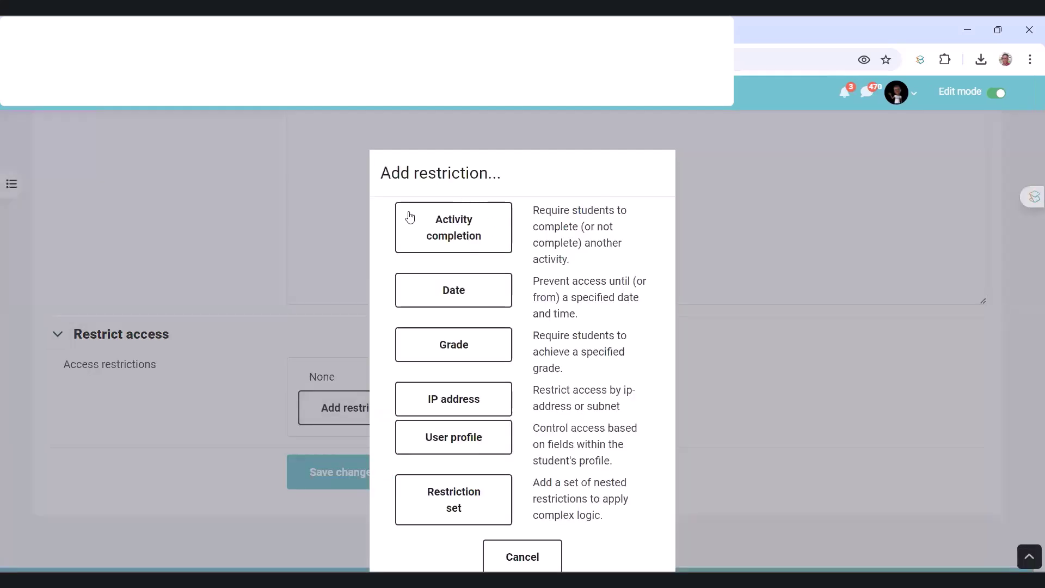
left_click(433, 234)
scroll(554, 315, "down", 3)
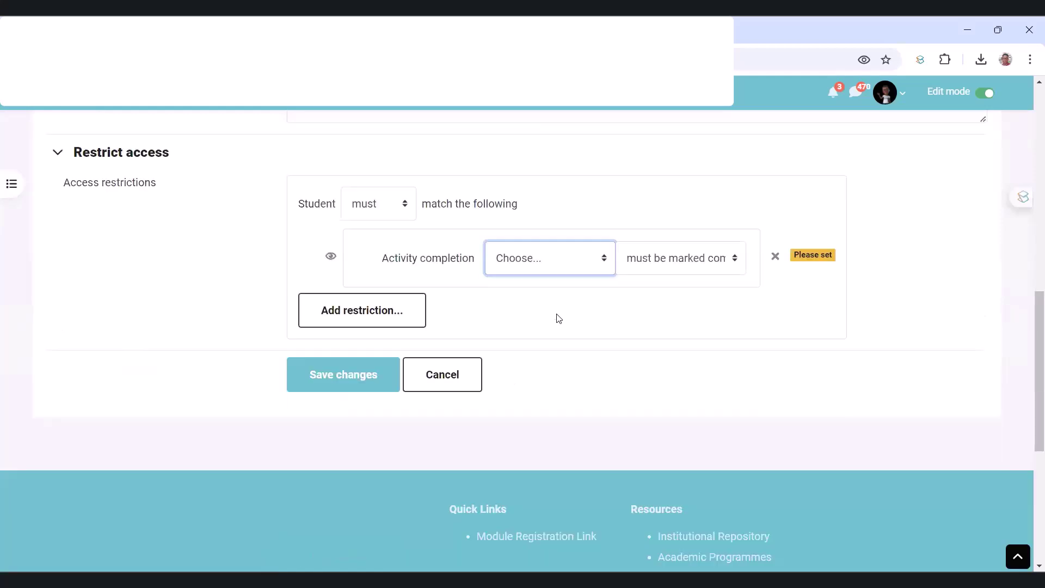
left_click(548, 262)
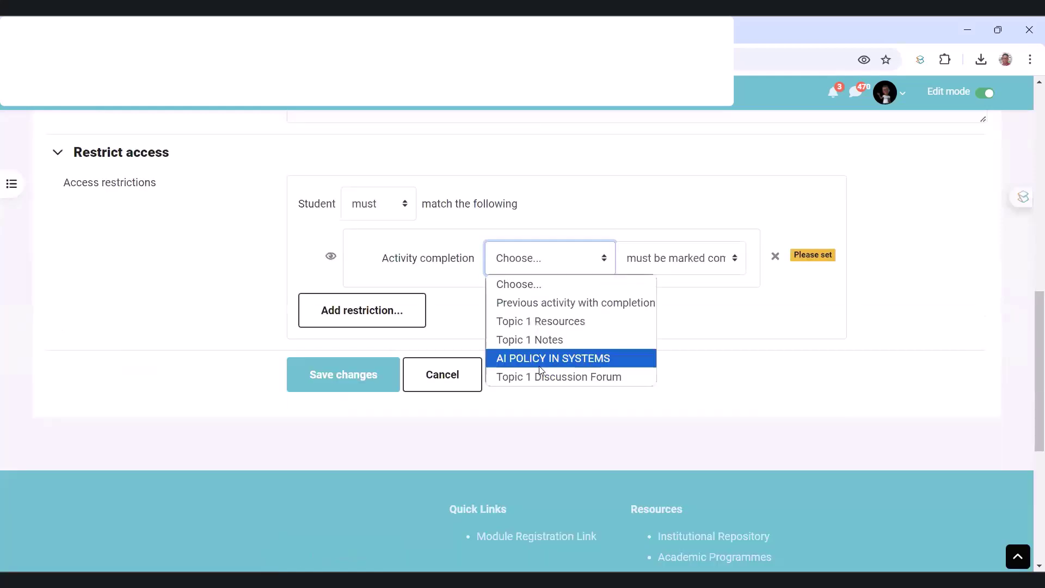
key("Return")
left_click(348, 376)
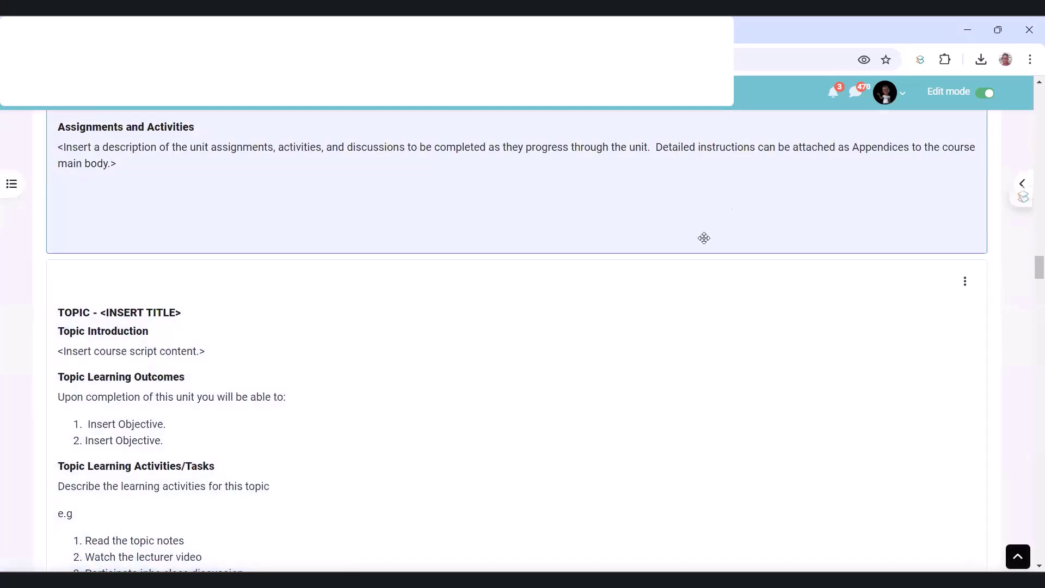
Step: Turn editing off and check the access restrictions shown on the Topic 2 section and the Topic 1 Discussion Forum
scroll(705, 248, "down", 10)
scroll(727, 264, "up", 5)
scroll(729, 267, "down", 8)
scroll(734, 269, "down", 3)
scroll(735, 267, "up", 2)
scroll(735, 267, "down", 2)
scroll(735, 267, "up", 8)
scroll(735, 267, "down", 3)
scroll(736, 268, "up", 5)
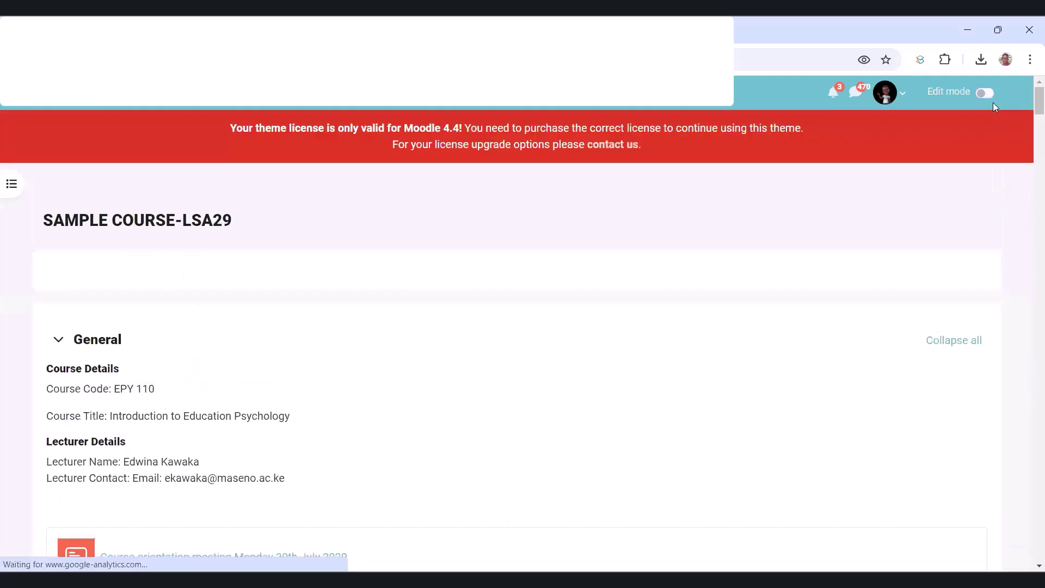
scroll(767, 223, "down", 20)
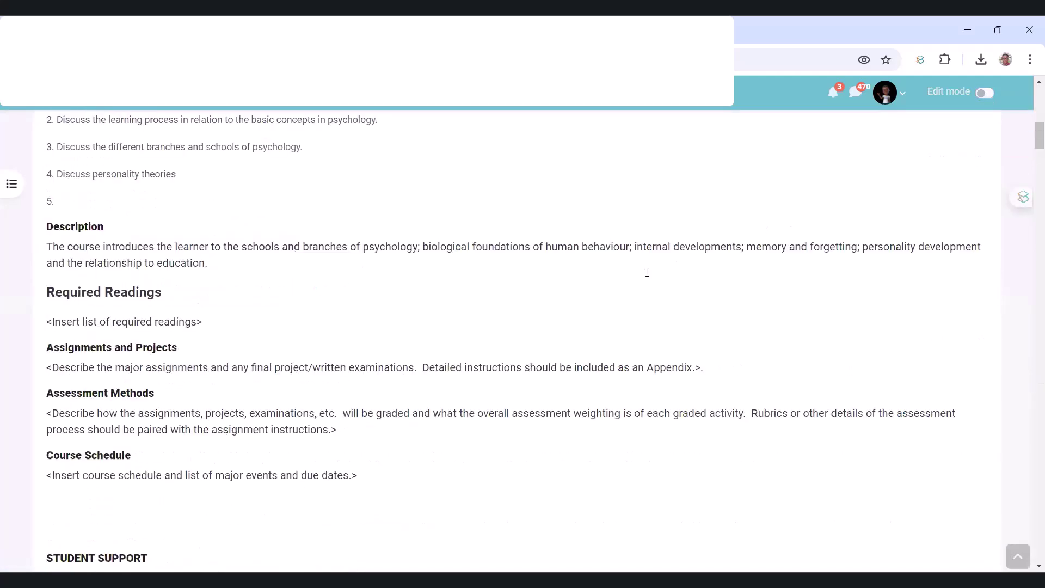
scroll(658, 287, "down", 20)
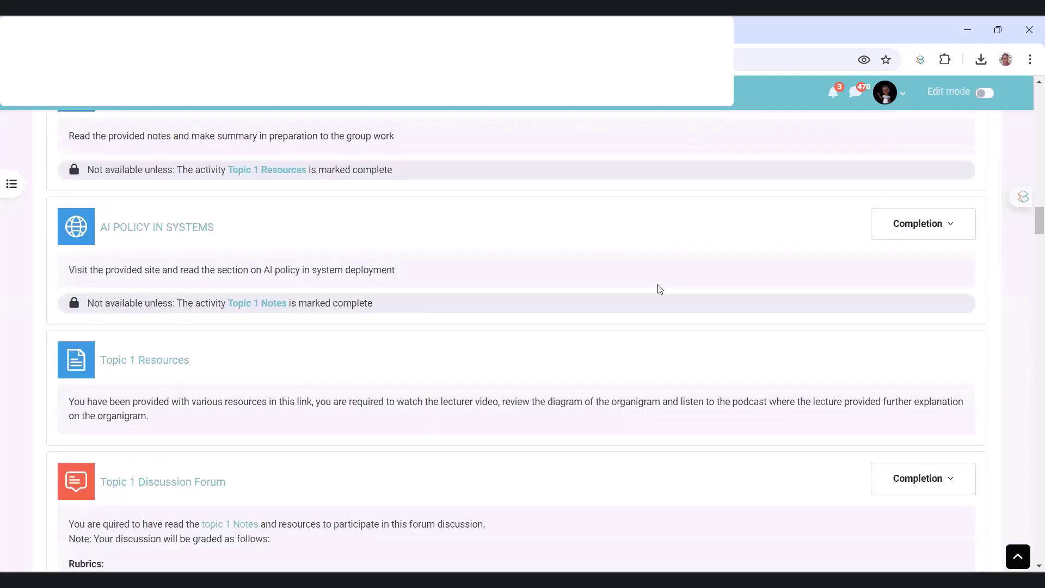
scroll(652, 295, "down", 3)
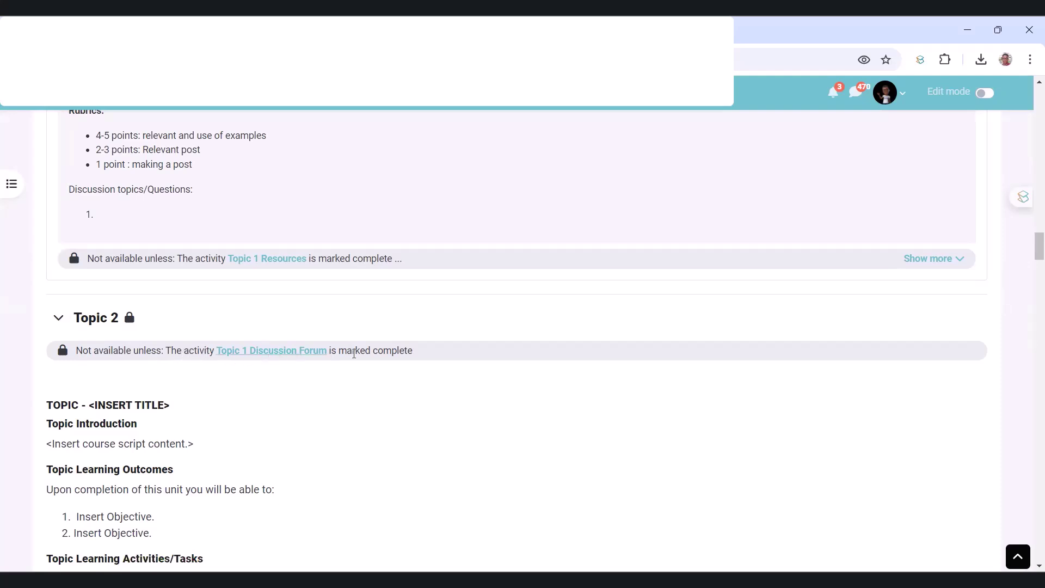
scroll(310, 182, "up", 3)
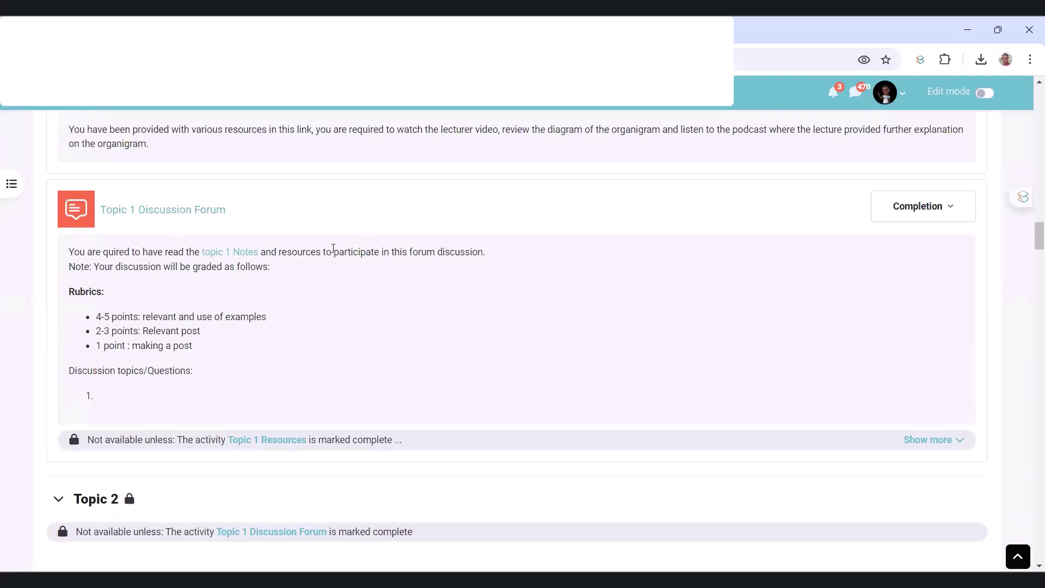
Step: Open the Activity completion report from the course reports
scroll(333, 249, "up", 20)
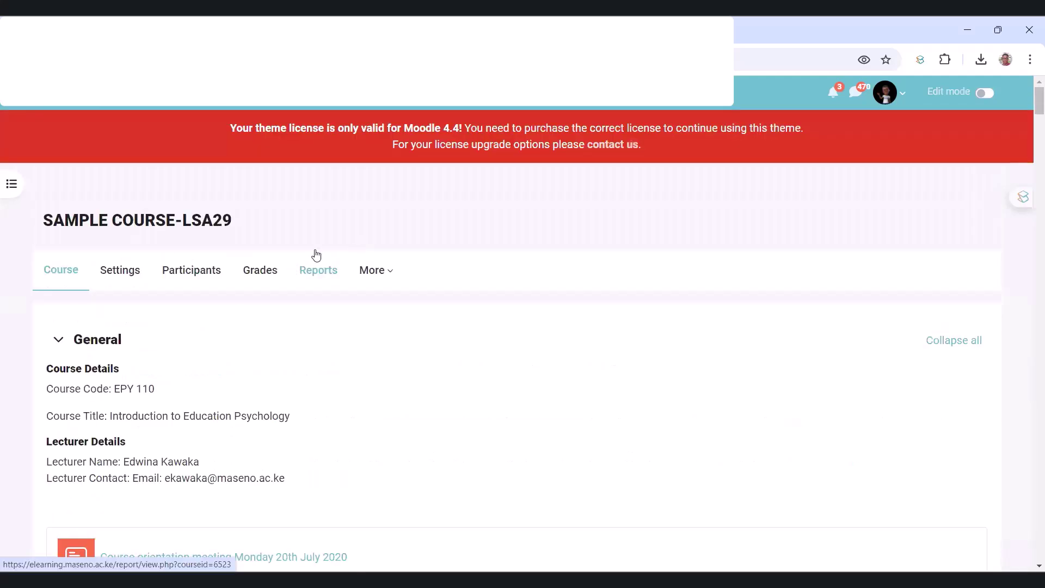
left_click(306, 271)
scroll(217, 324, "down", 2)
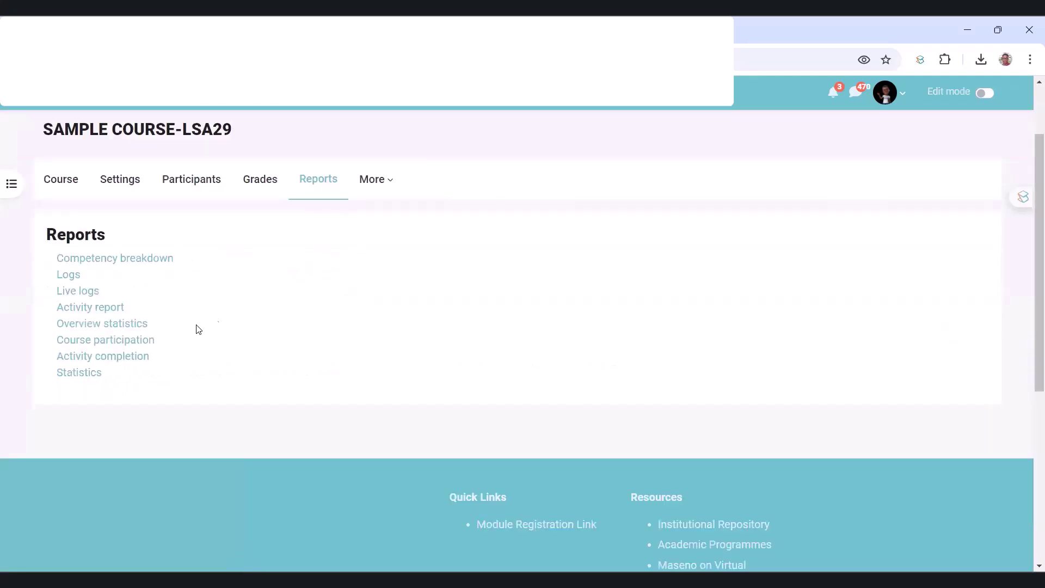
scroll(232, 247, "down", 2)
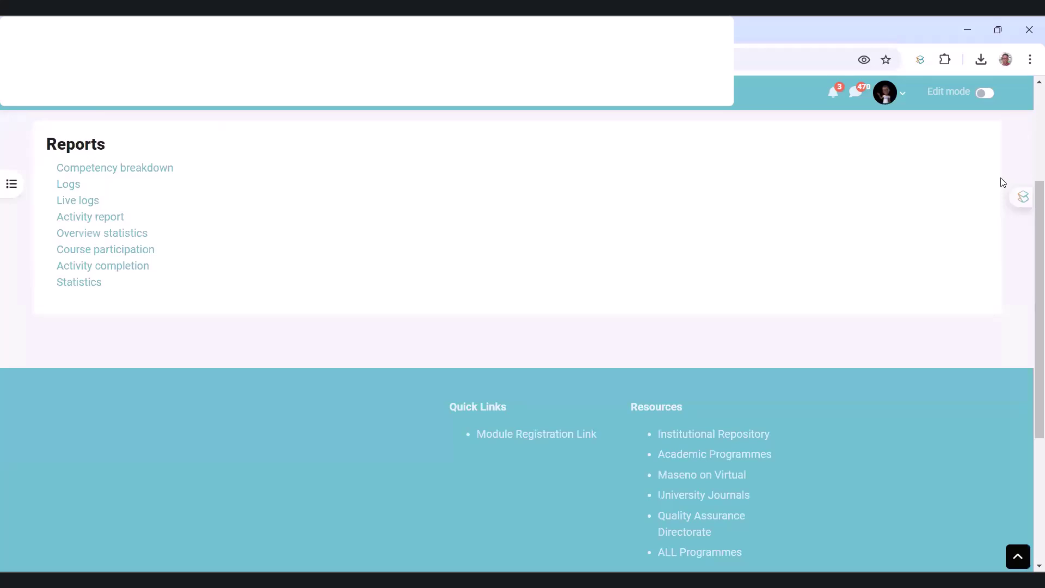
mouse_move(42, 263)
left_mouse_down()
mouse_move(245, 252)
mouse_move(198, 245)
mouse_move(203, 270)
left_mouse_up()
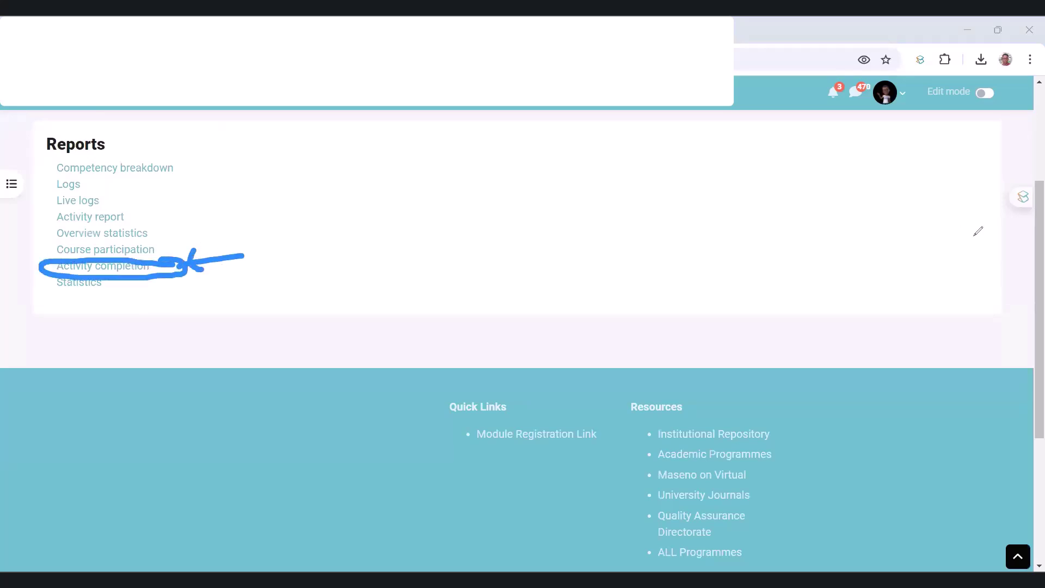
key("Escape")
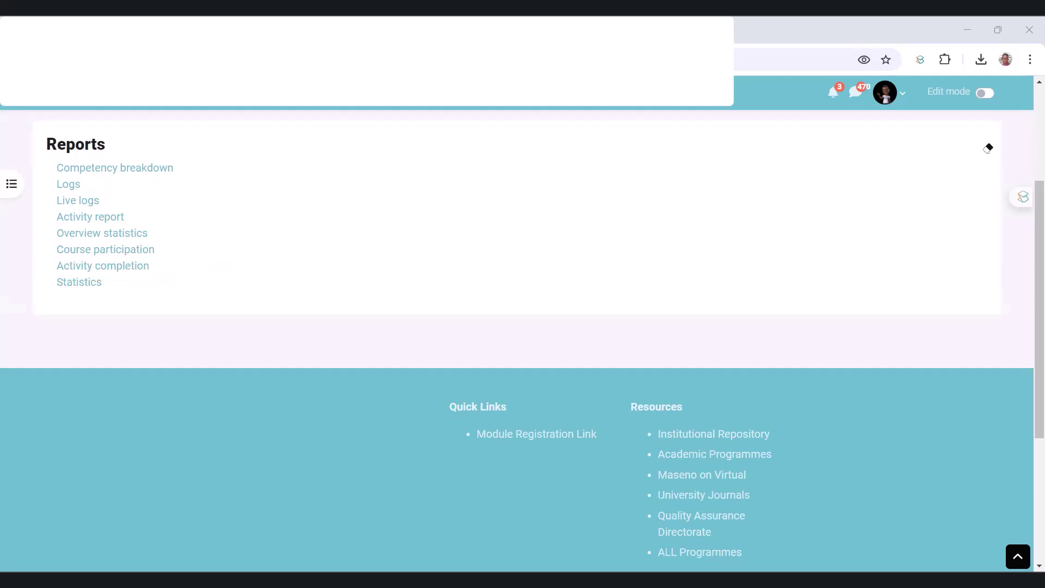
left_click(89, 268)
scroll(168, 264, "up", 2)
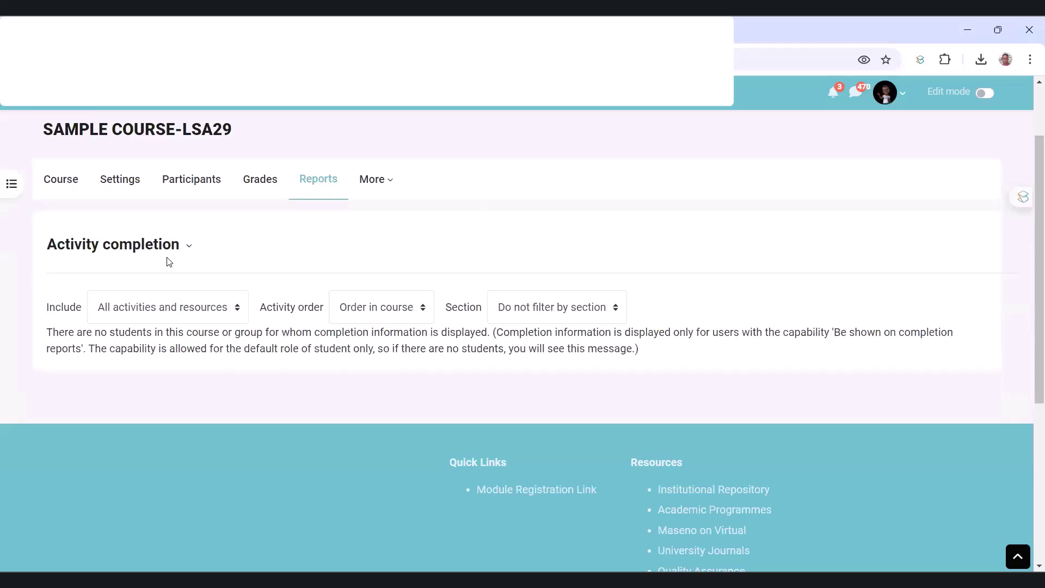
Step: Check which activity types the completion report can include, and return to the list of reports
left_click(199, 305)
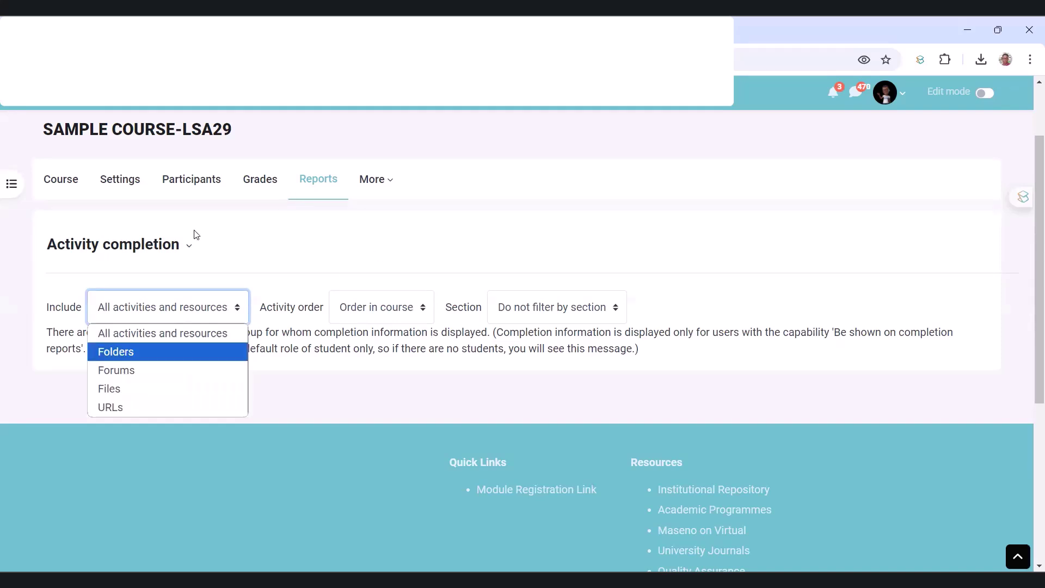
left_click(109, 220)
key("alt+Left")
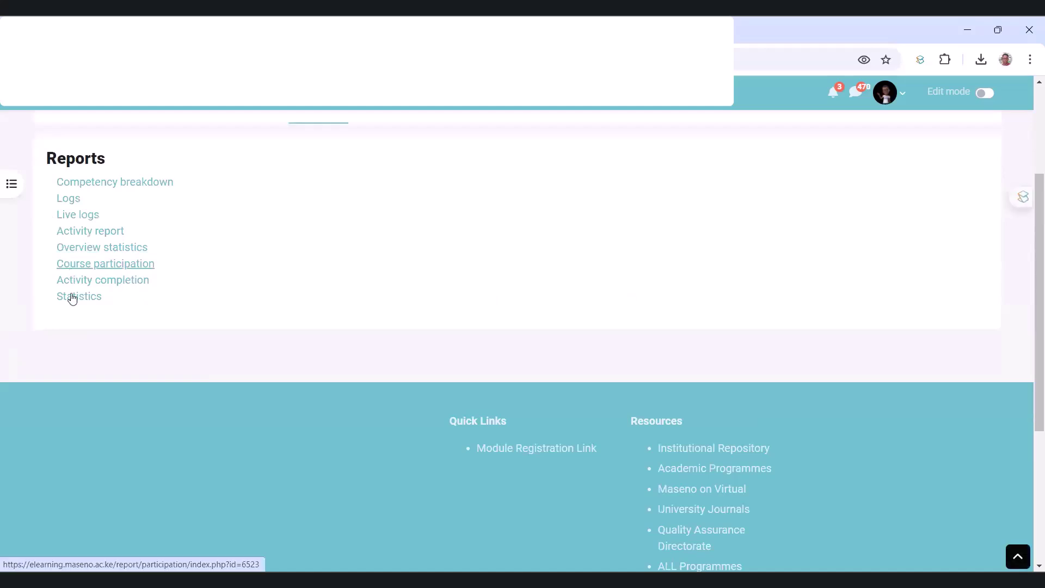
Step: View the Activity completion report again and go back to the main course page
left_click(134, 280)
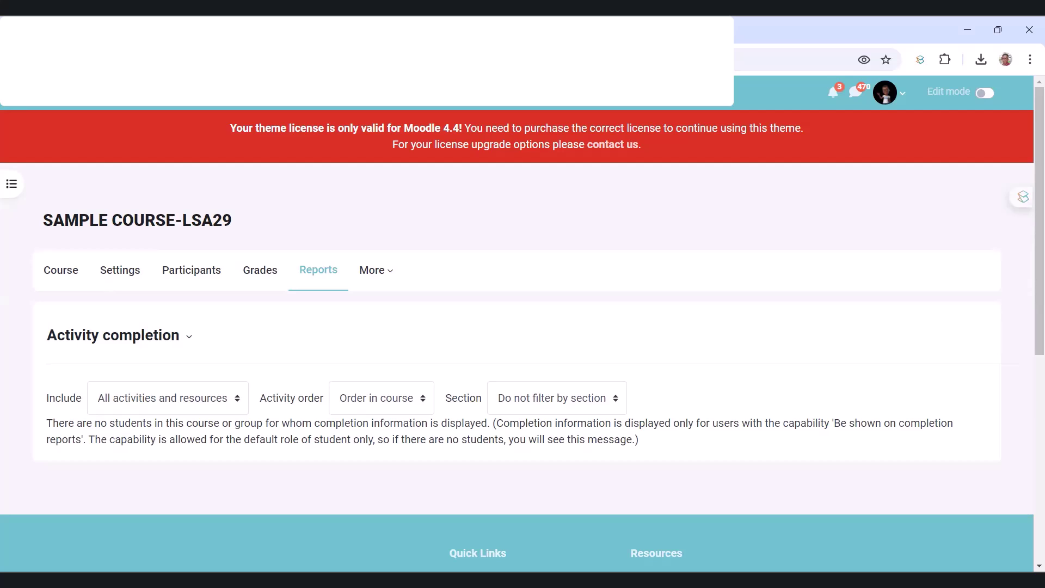
key("alt+Left")
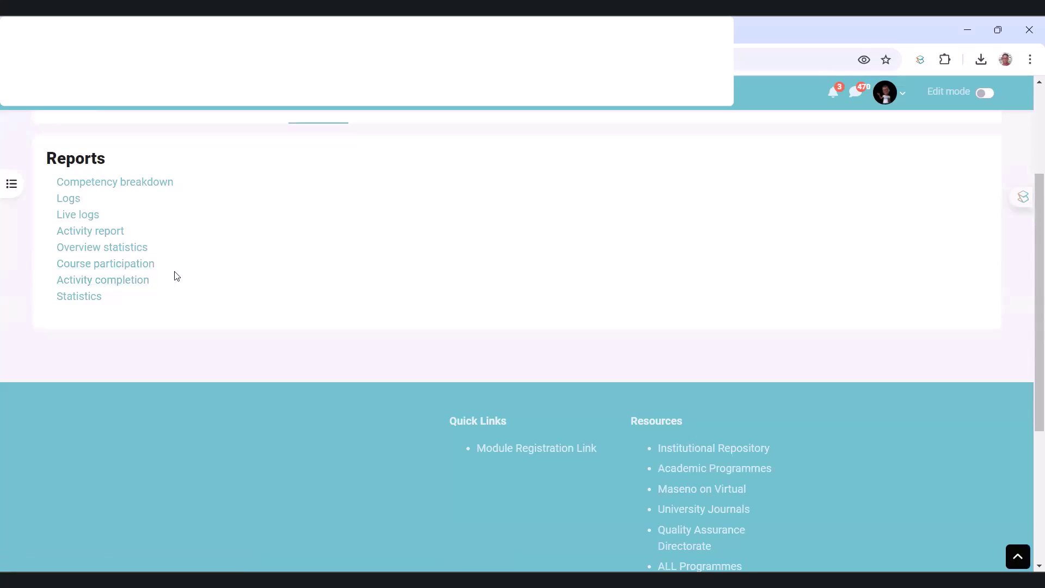
scroll(93, 283, "up", 3)
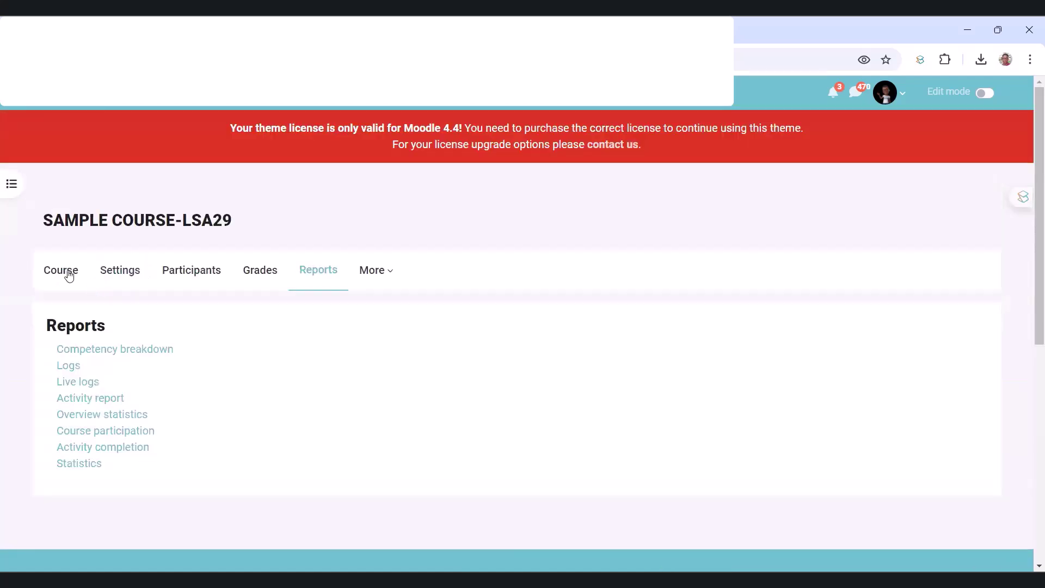
left_click(64, 272)
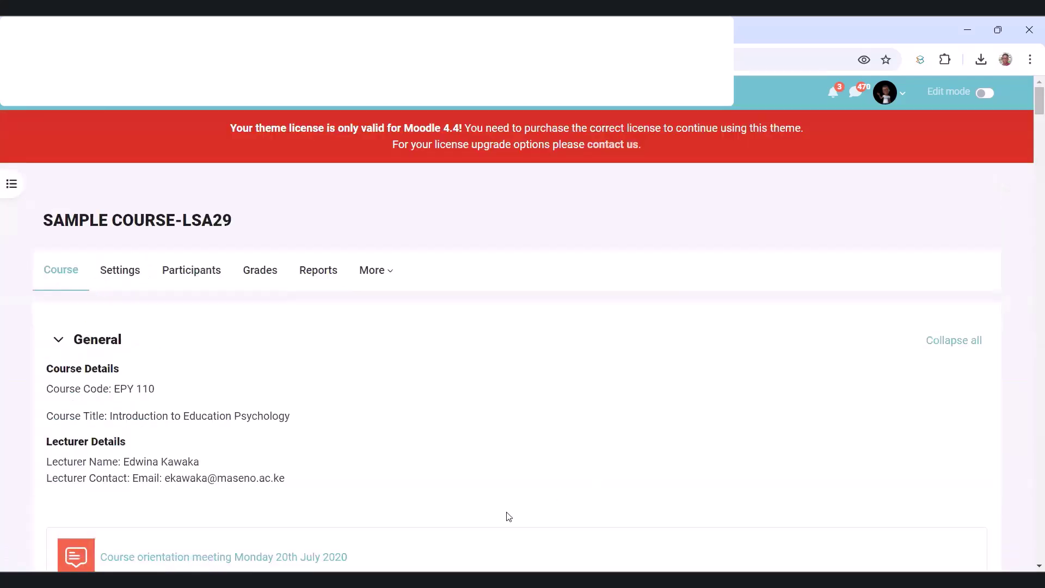
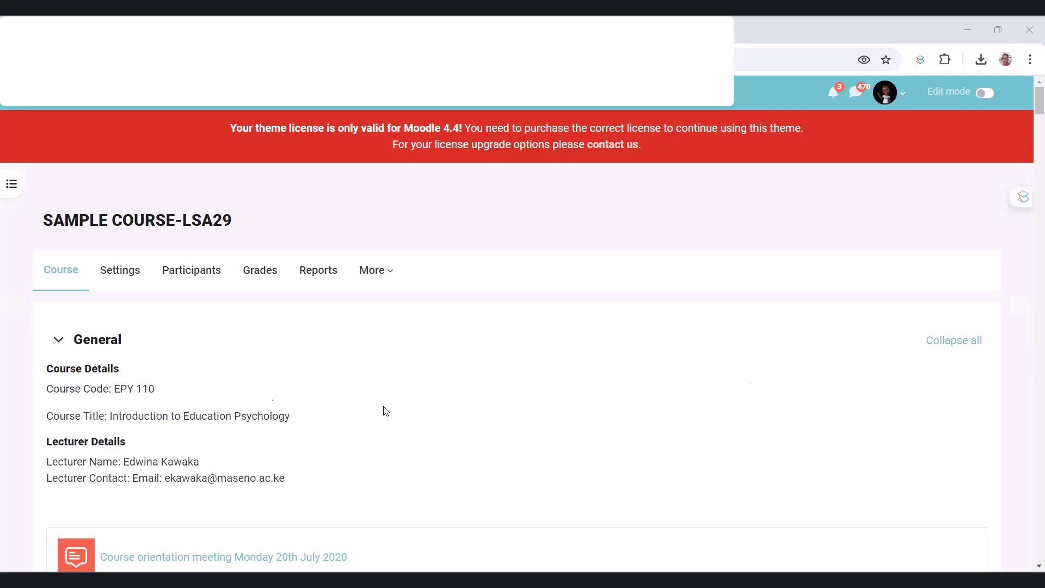
scroll(207, 374, "down", 3)
scroll(218, 364, "down", 5)
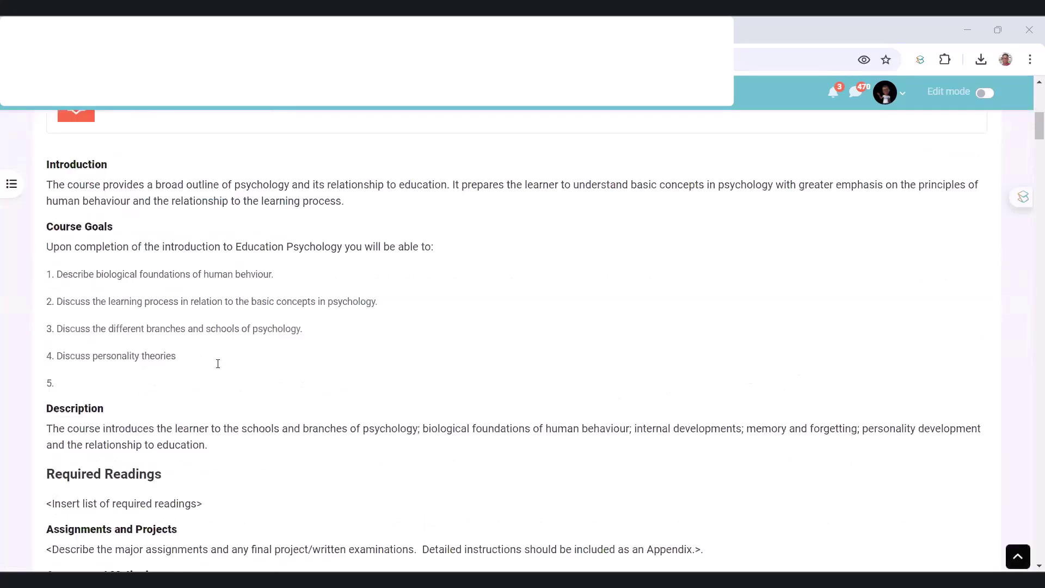
scroll(218, 363, "down", 5)
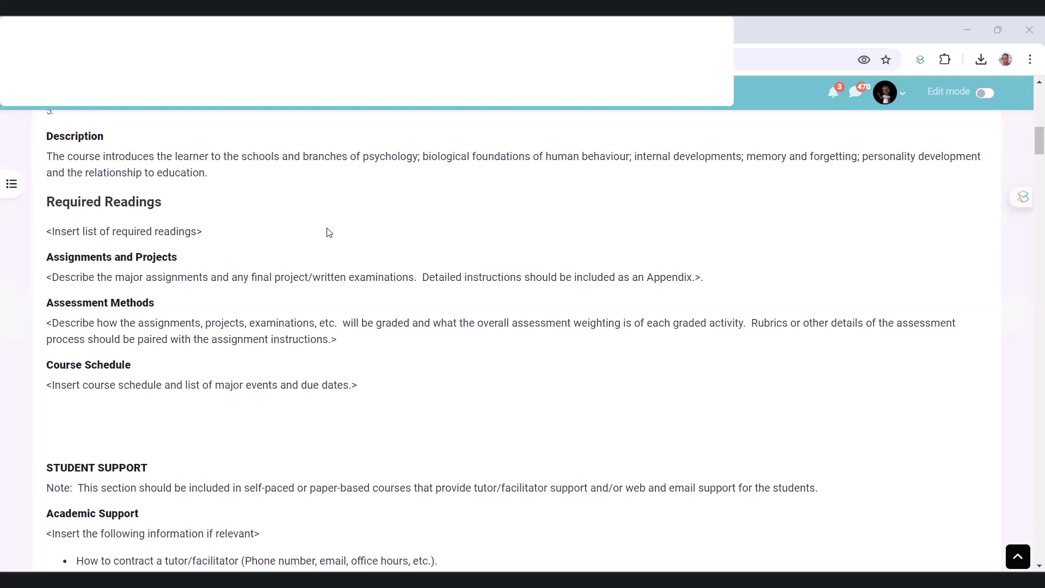
scroll(326, 235, "up", 10)
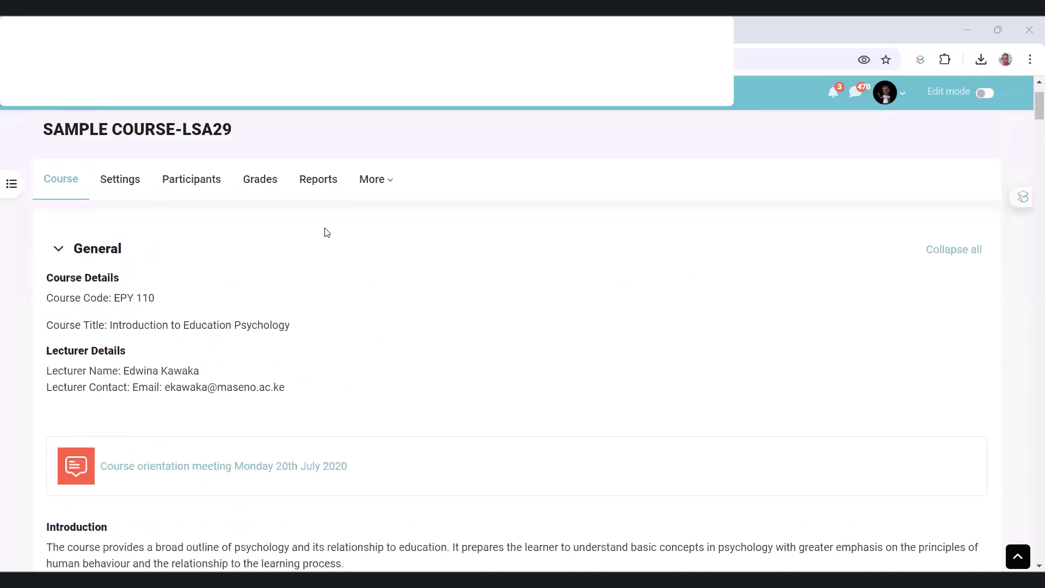
Step: Open the Groups management page for the course participants
left_click(180, 184)
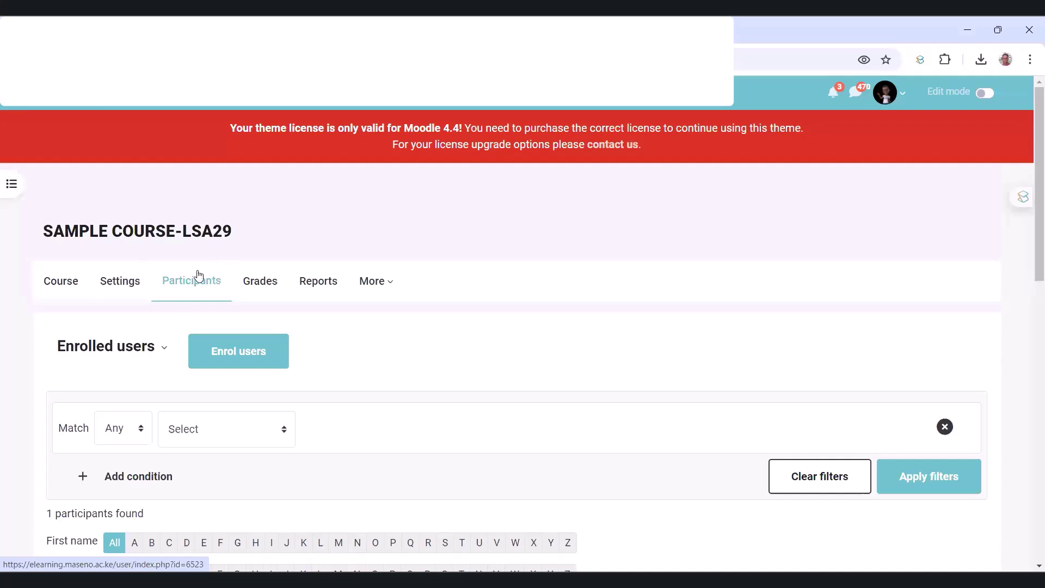
scroll(130, 229, "down", 3)
left_click(132, 167)
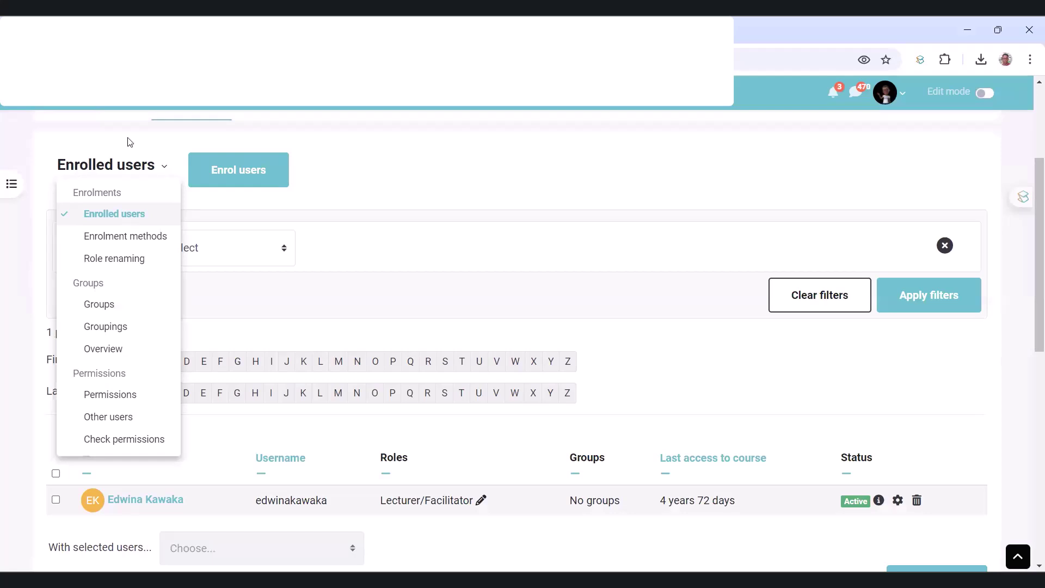
left_click(101, 304)
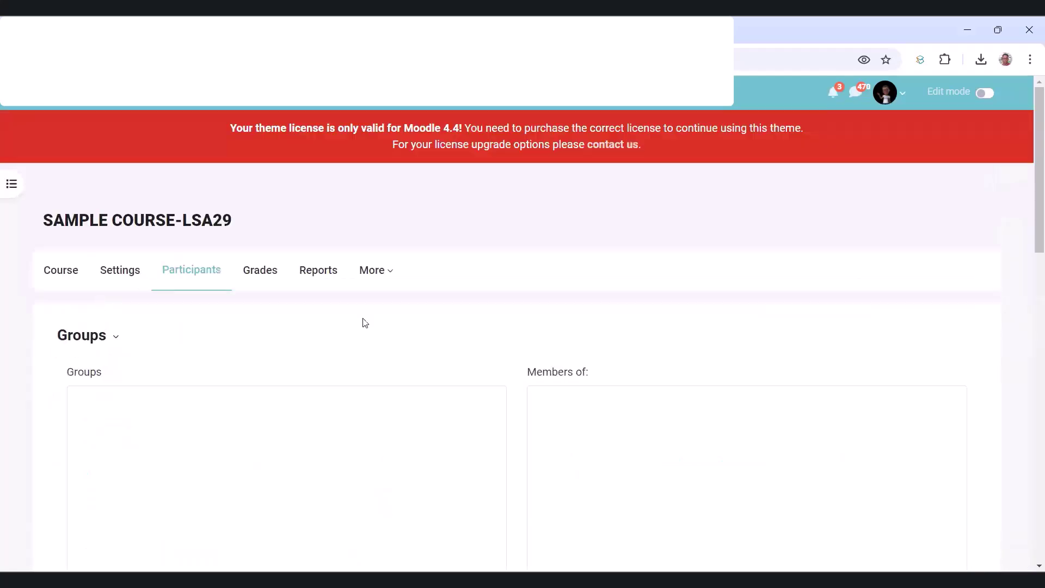
Step: Create a group named Group 1, use the same text as its group ID number, and save it
scroll(161, 305, "down", 6)
left_click(140, 415)
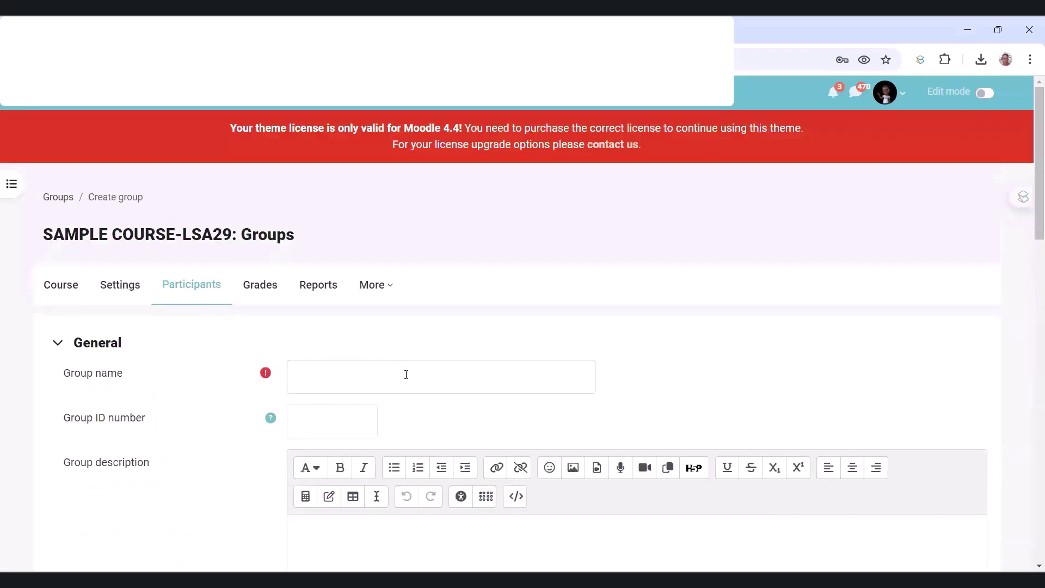
type("Group 1")
left_click_drag(369, 374, 277, 392)
key("ctrl+c")
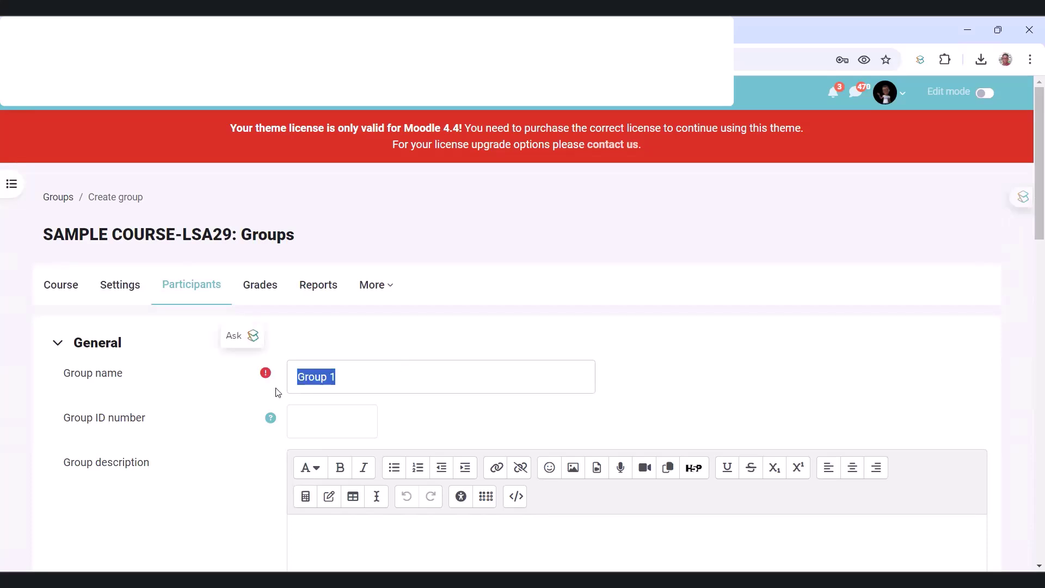
left_click(342, 414)
key("ctrl+v")
scroll(377, 415, "down", 5)
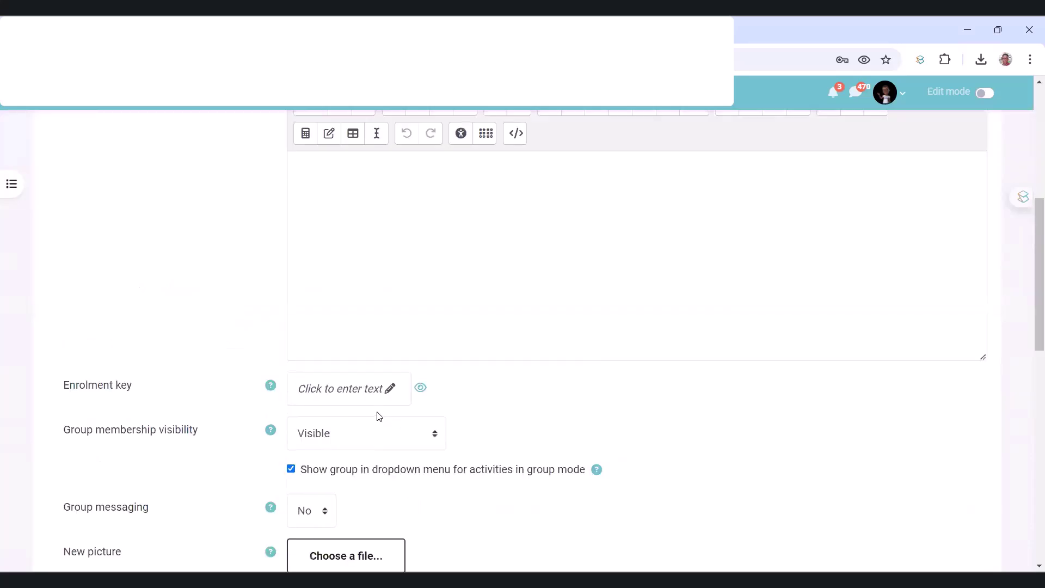
scroll(385, 383, "down", 10)
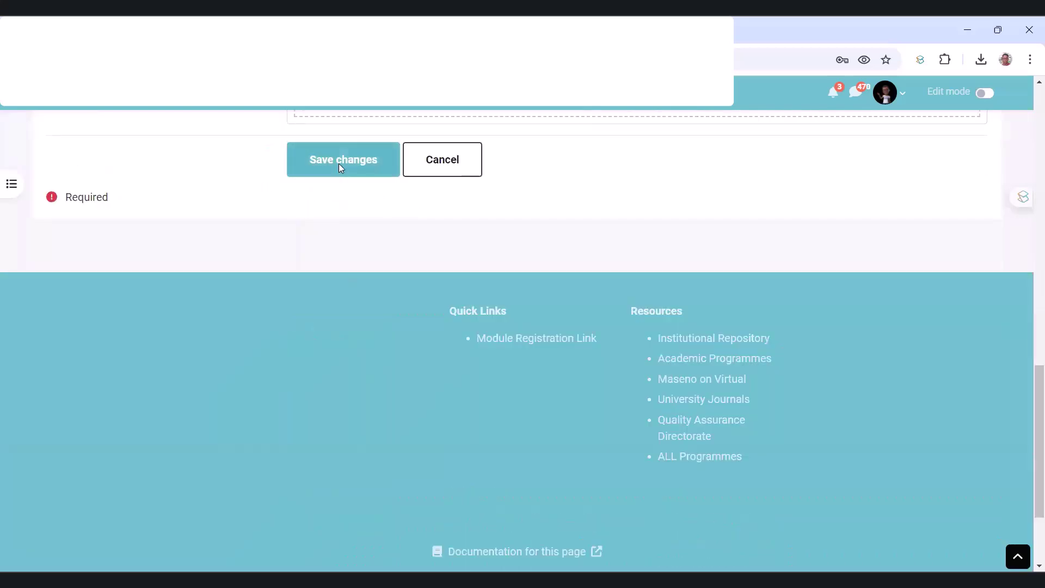
left_click(340, 165)
Step: Create a second group named Group 2, use the same text as its group ID number, and save it
scroll(112, 416, "down", 5)
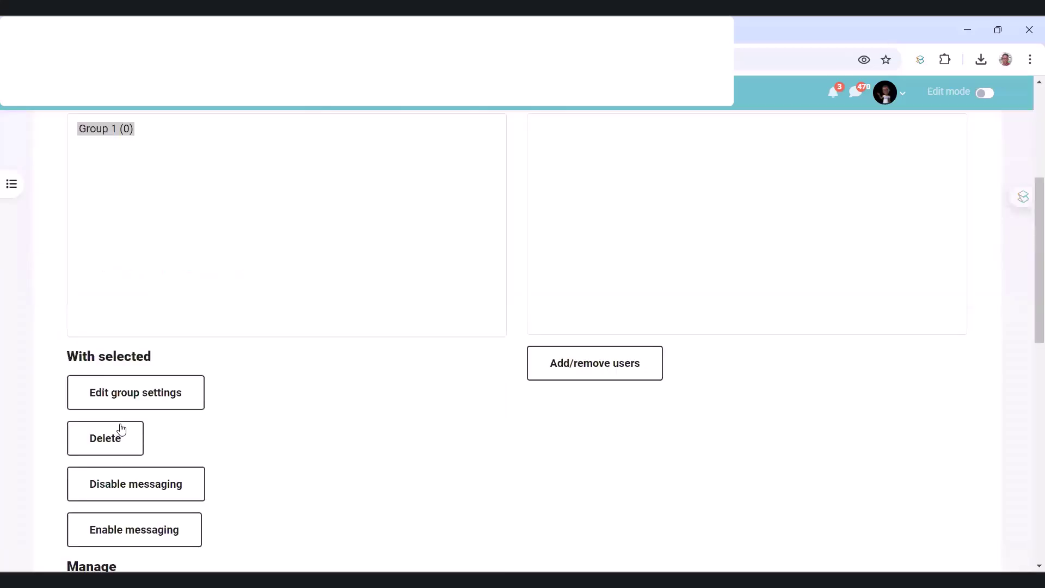
scroll(137, 477, "down", 2)
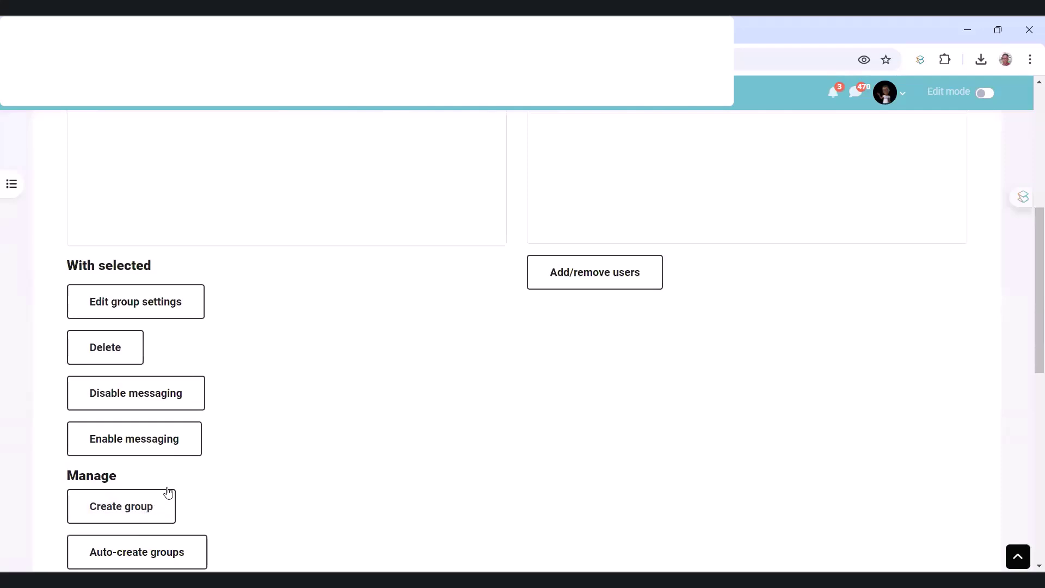
left_click(161, 498)
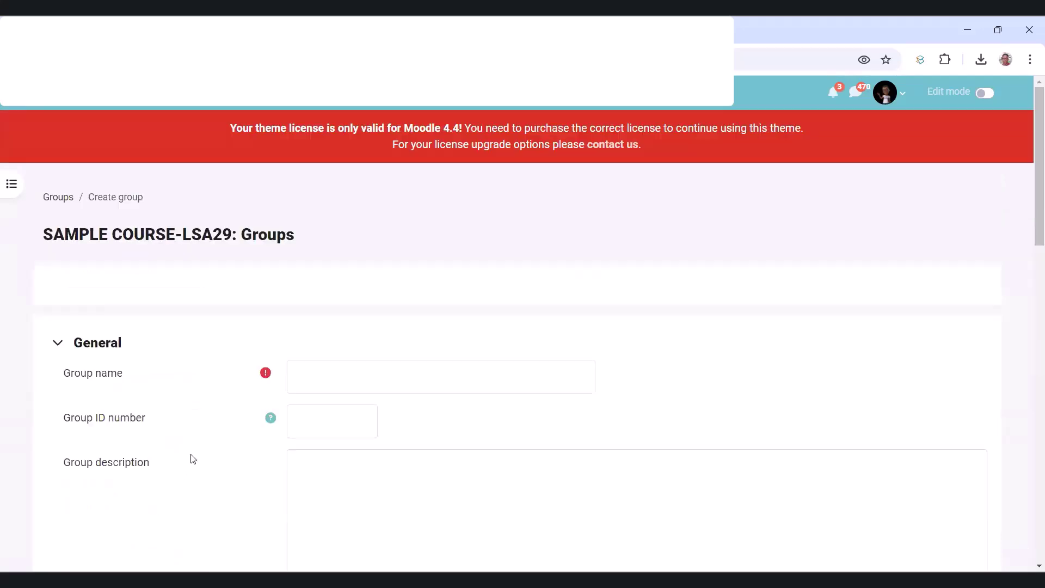
left_click(351, 377)
type("Grop")
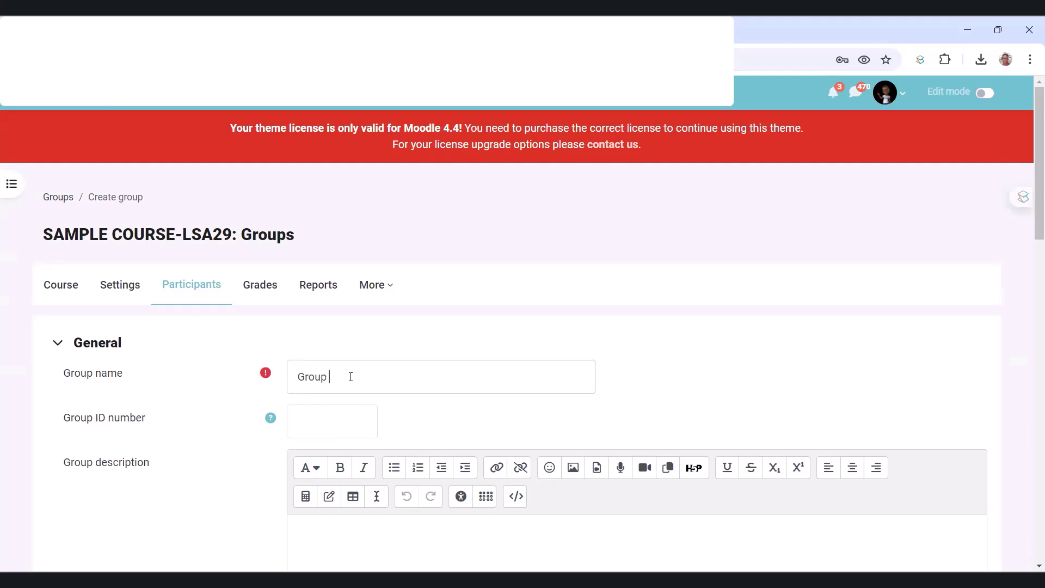
left_click_drag(344, 373, 274, 368)
key("ctrl+c")
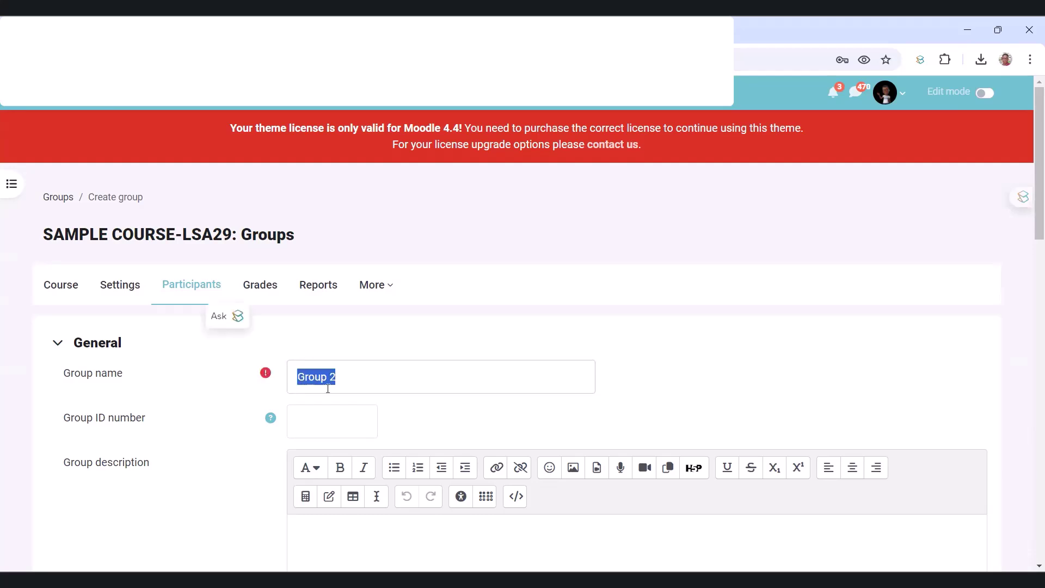
left_click(344, 430)
key("ctrl+v")
scroll(380, 409, "down", 10)
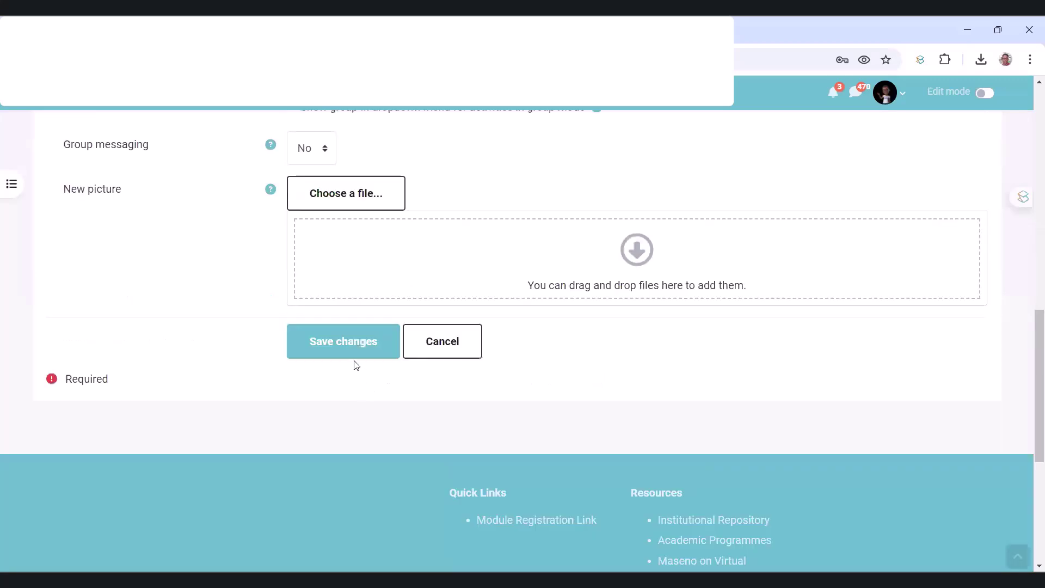
left_click(358, 348)
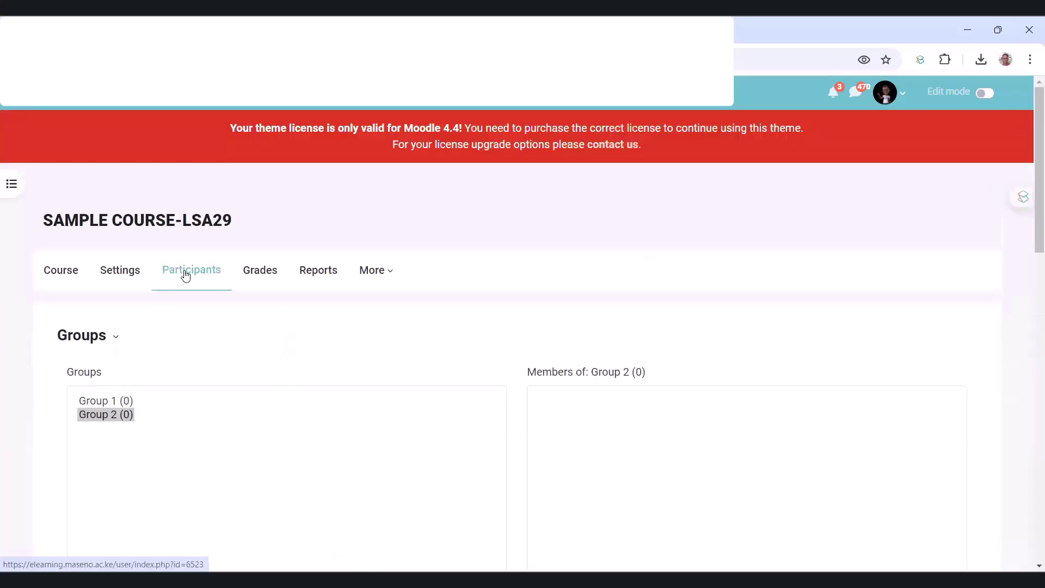
Step: Return to the main course page and turn on edit mode
left_click(69, 275)
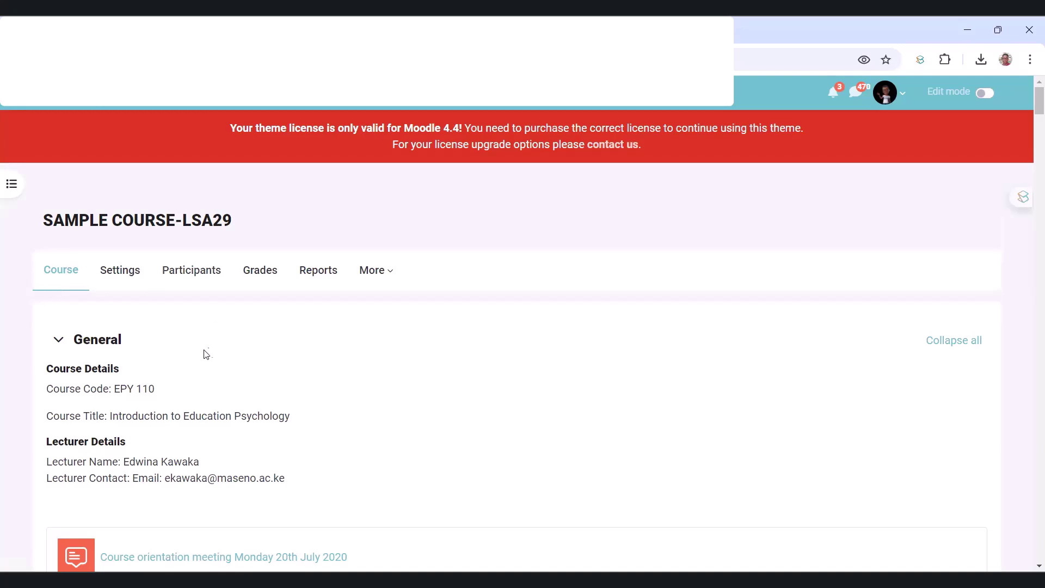
scroll(202, 362, "down", 8)
scroll(201, 362, "down", 11)
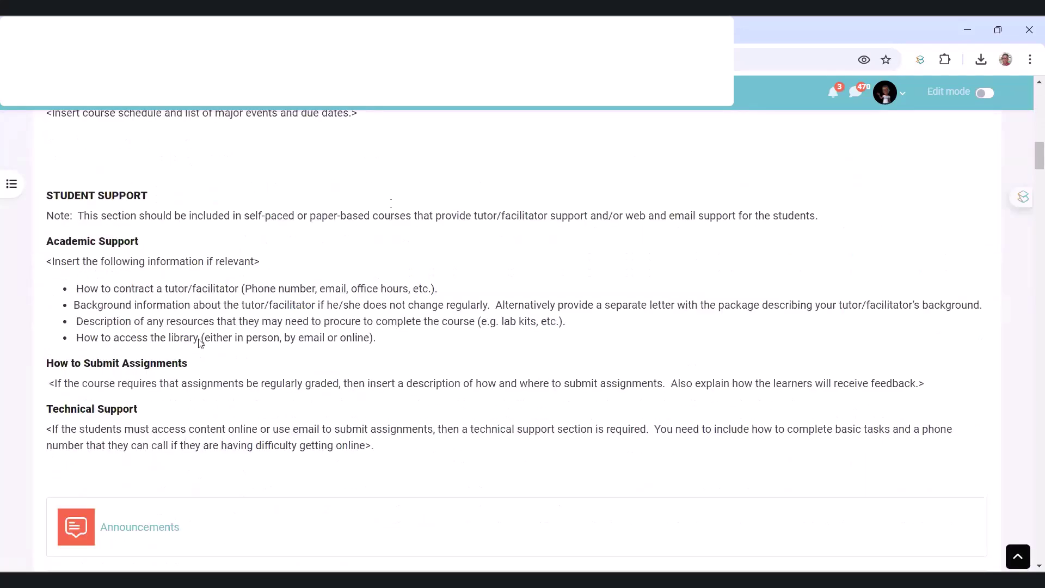
left_click(984, 93)
Step: Search the activity chooser for "group" and start adding a Group choice activity below Announcements in the General section
scroll(292, 397, "down", 10)
scroll(283, 384, "down", 20)
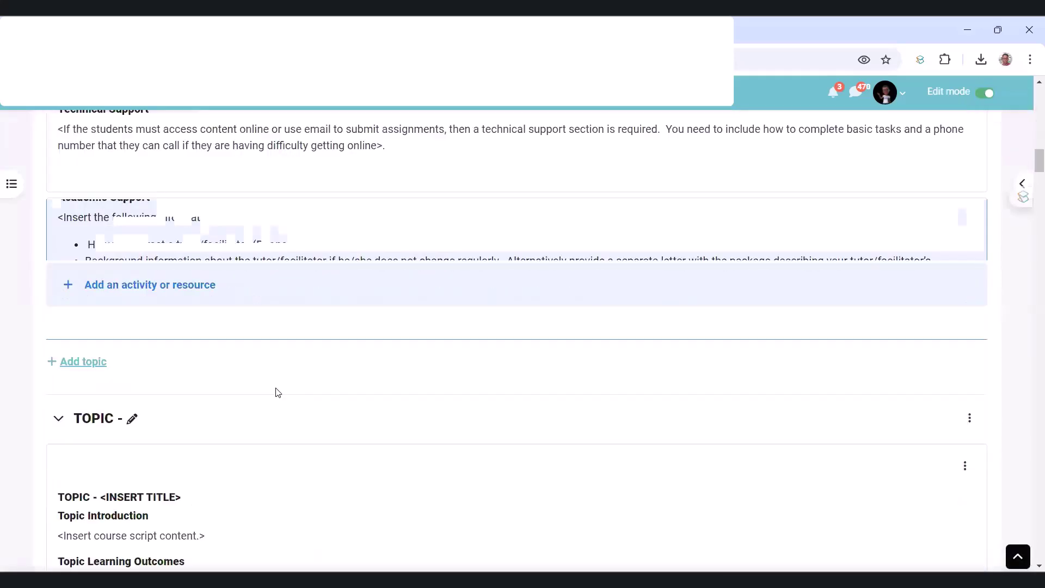
scroll(276, 383, "up", 2)
scroll(275, 384, "up", 2)
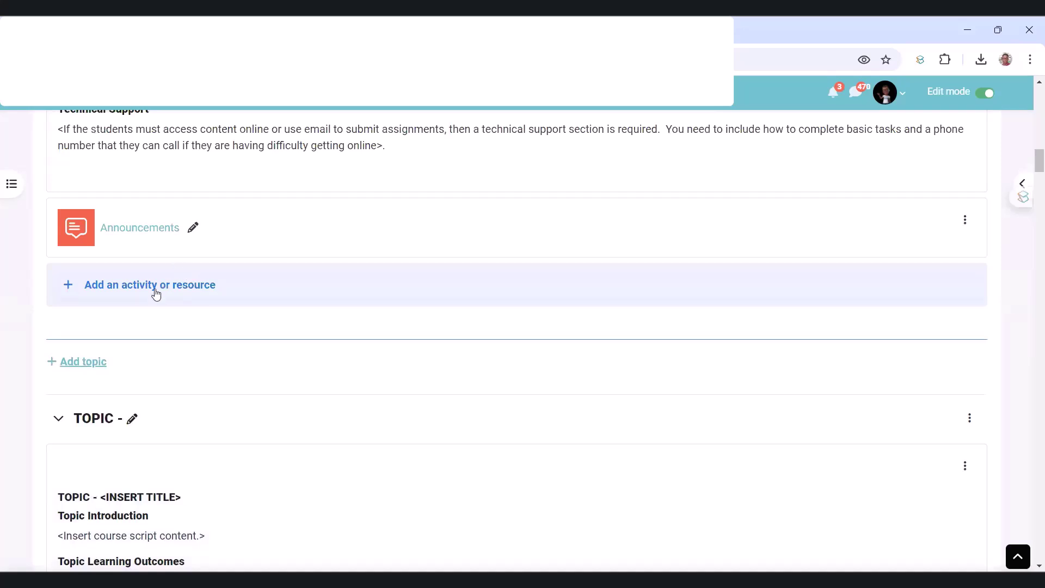
left_click(157, 284)
left_click(344, 183)
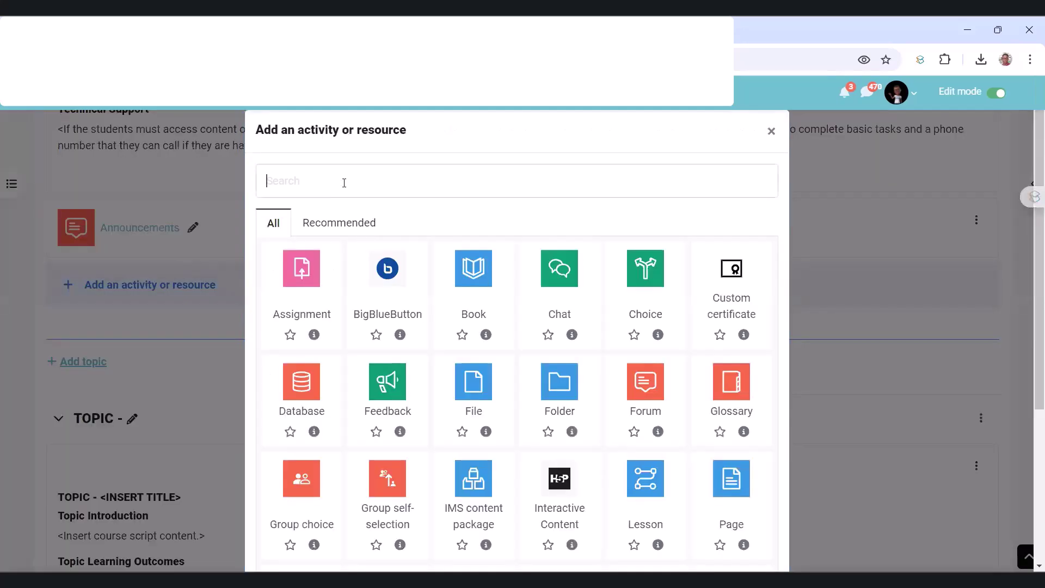
type("group")
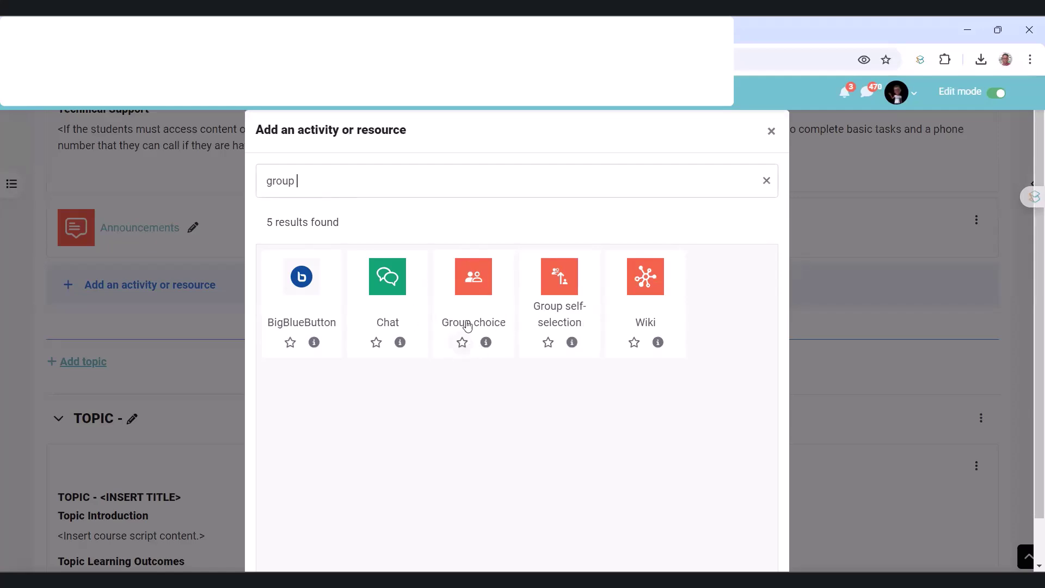
left_click(471, 287)
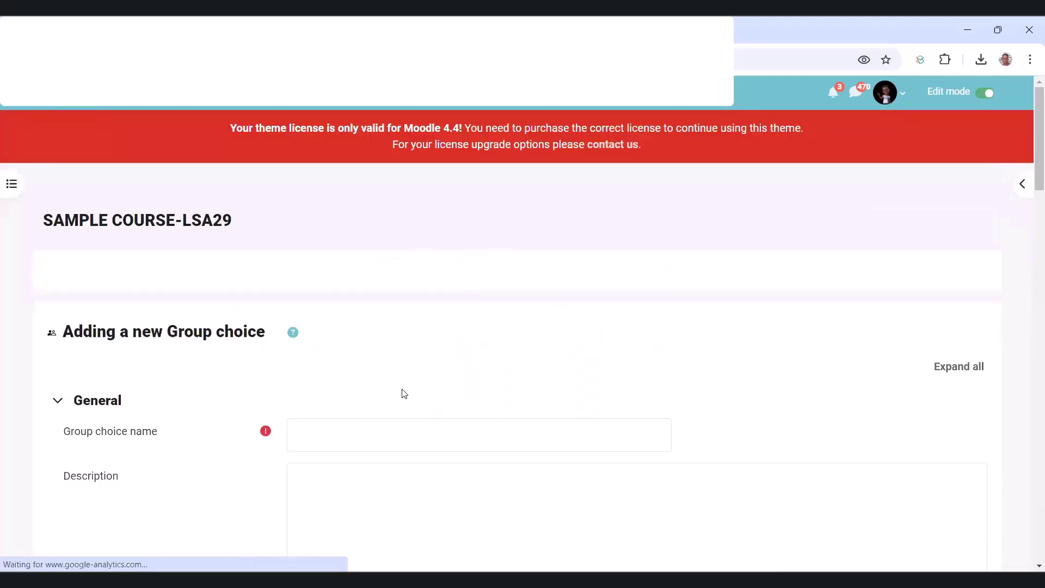
Step: Name the group choice activity "Choose a Group"
left_click(388, 435)
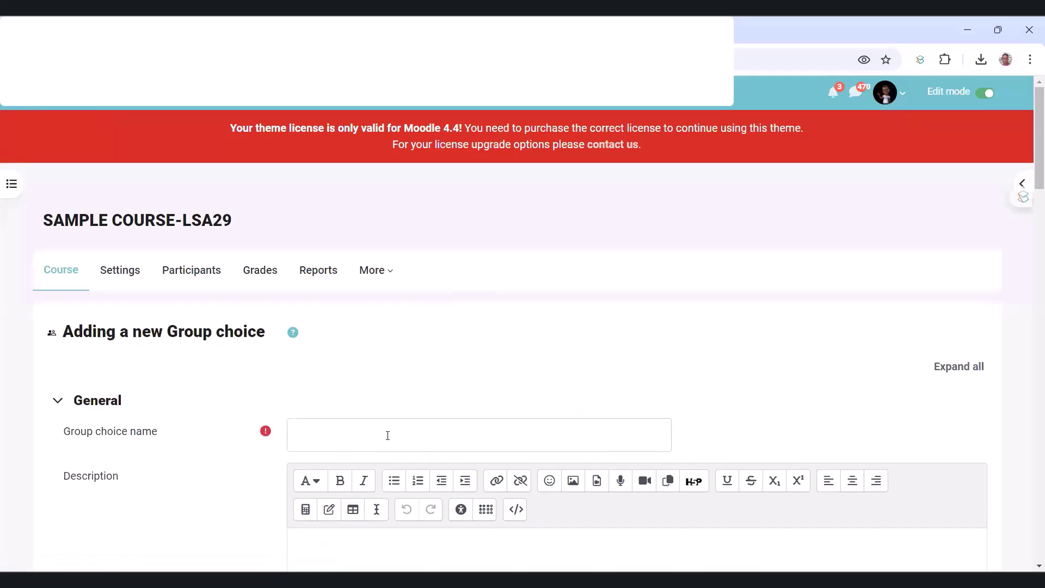
type("Choose a group")
key("BackSpace")
type("G")
scroll(344, 416, "down", 10)
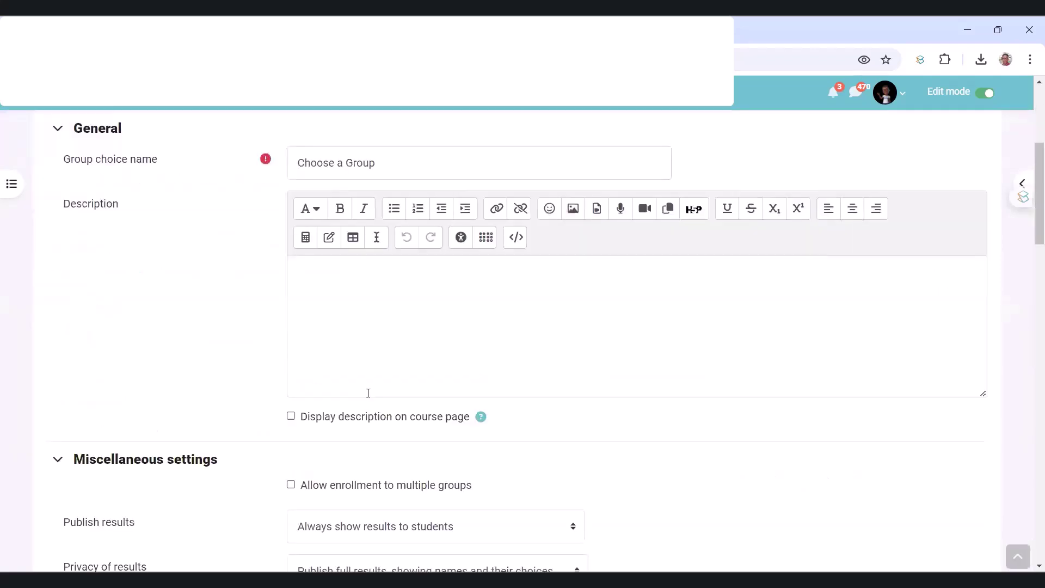
scroll(391, 386, "up", 5)
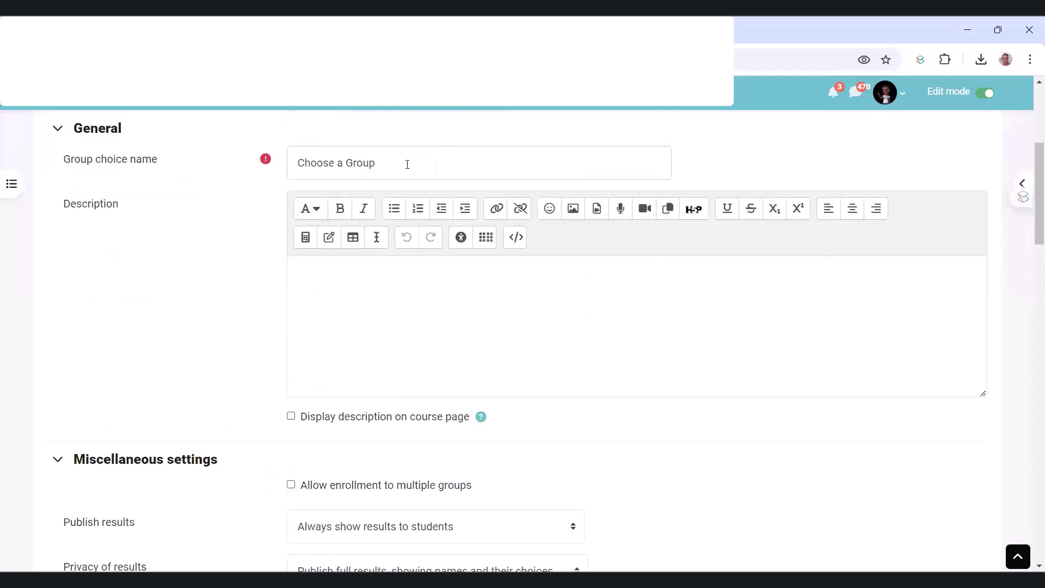
Step: Show the description on the course page, starting "You are expected to join a group by clicking on this link. Please note some of the activities in"
left_click(291, 417)
left_click(349, 312)
type("yOU ARE RE")
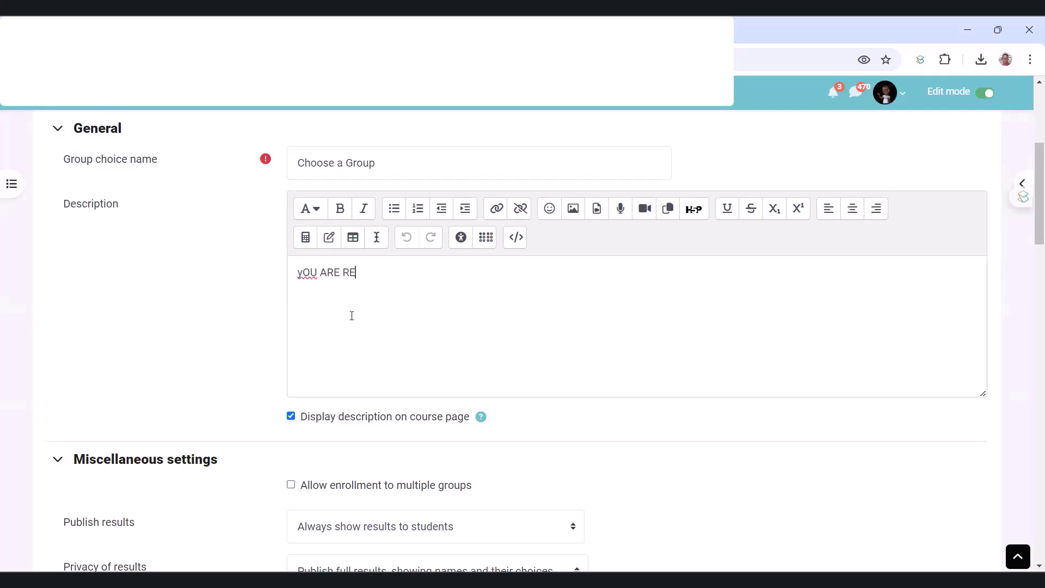
type("QUIRED TO JOIN")
key("ctrl+a")
type("You are expected to")
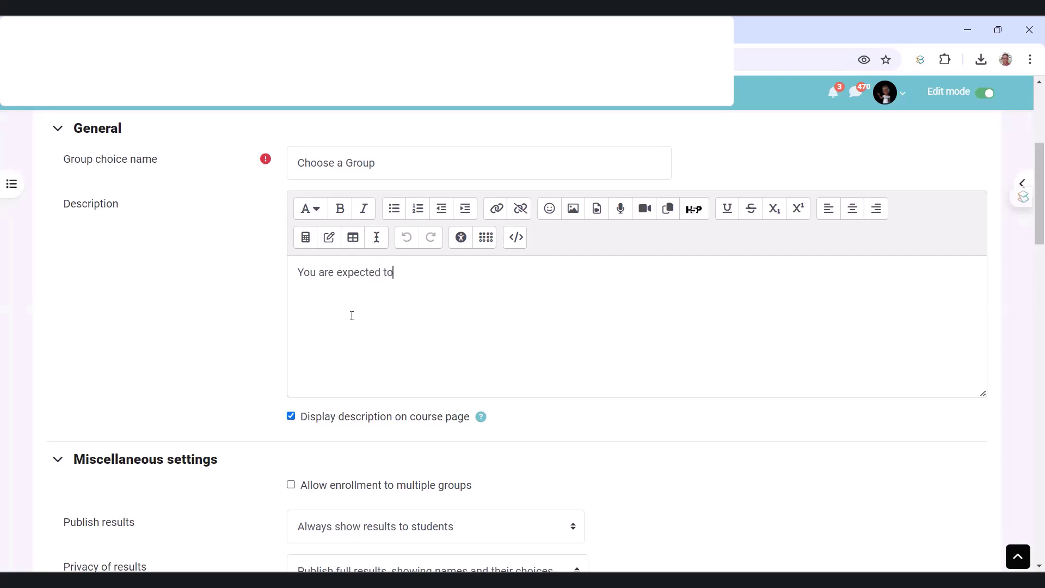
type(" join a group by clicking on this link. Please note some of the activities int he co")
key("BackSpace")
key("BackSpace")
key("BackSpace")
key("BackSpace")
key("BackSpace")
key("BackSpace")
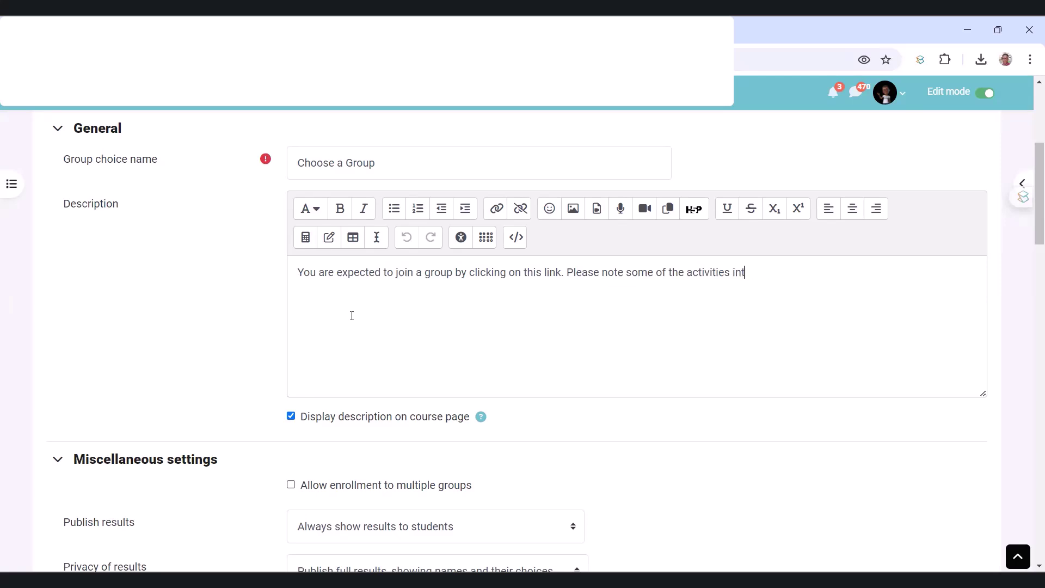
Step: Finish the description with "the course require that you are a member of a group to be able to attempt them."
type("the course require that")
type("you are a member of a gr")
key("BackSpace")
type("roup to be ab")
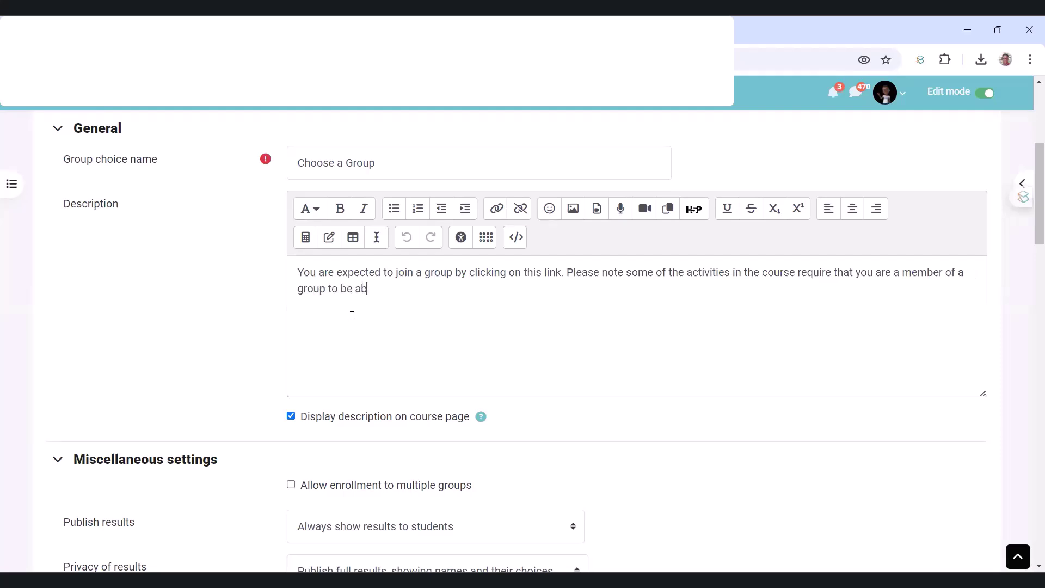
type("le to attempt them.")
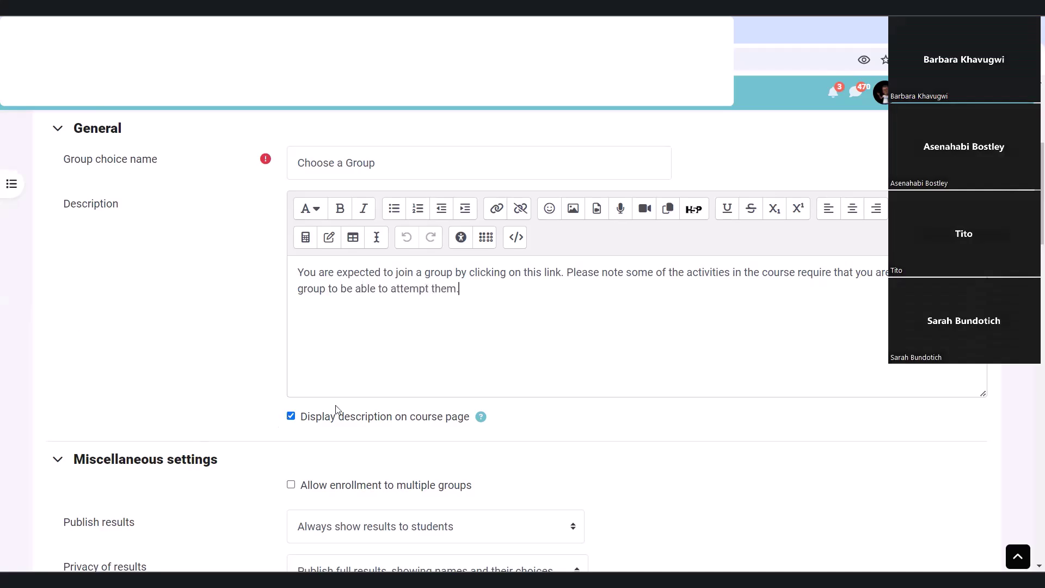
Step: Add both Group 1 and Group 2 to the activity's selected groups
scroll(358, 406, "down", 3)
scroll(407, 357, "down", 5)
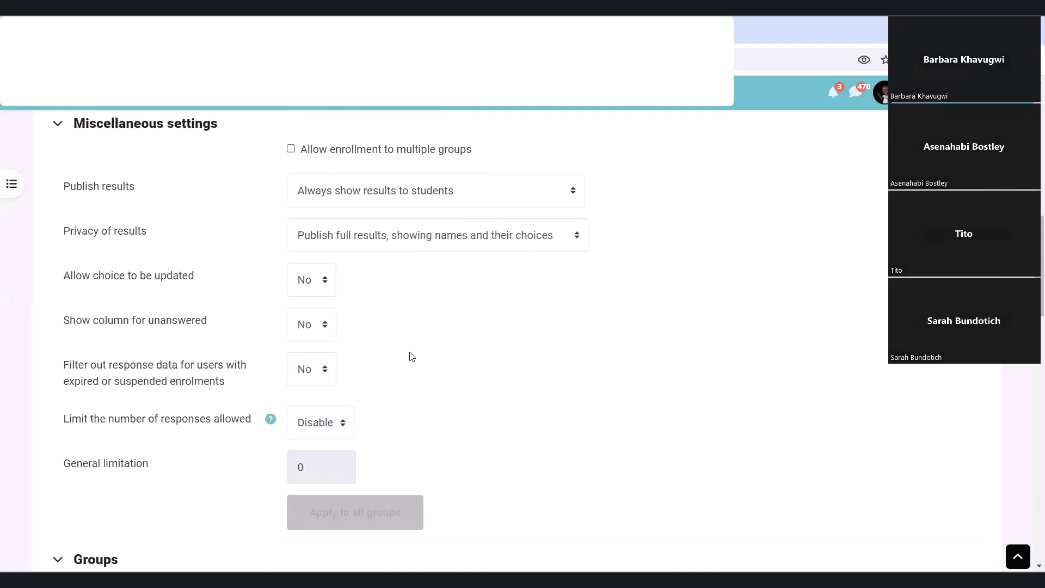
scroll(354, 360, "down", 3)
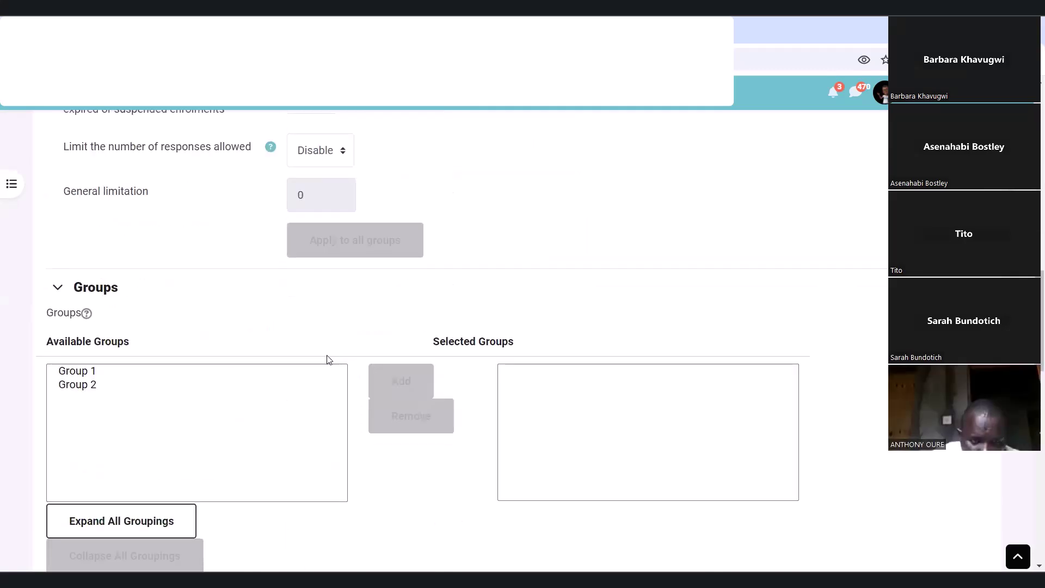
left_click(81, 375)
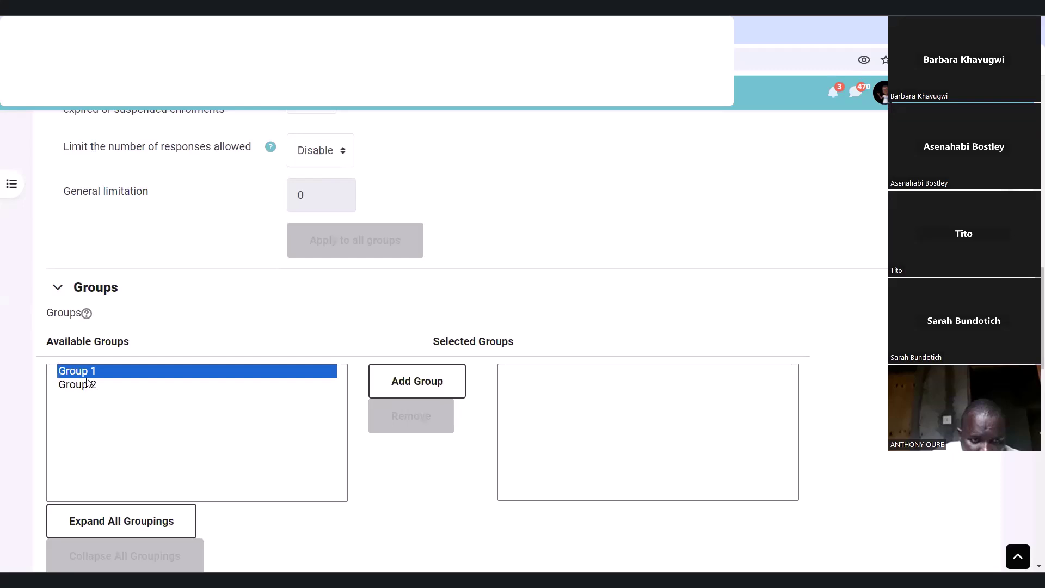
left_click(83, 388, "ctrl")
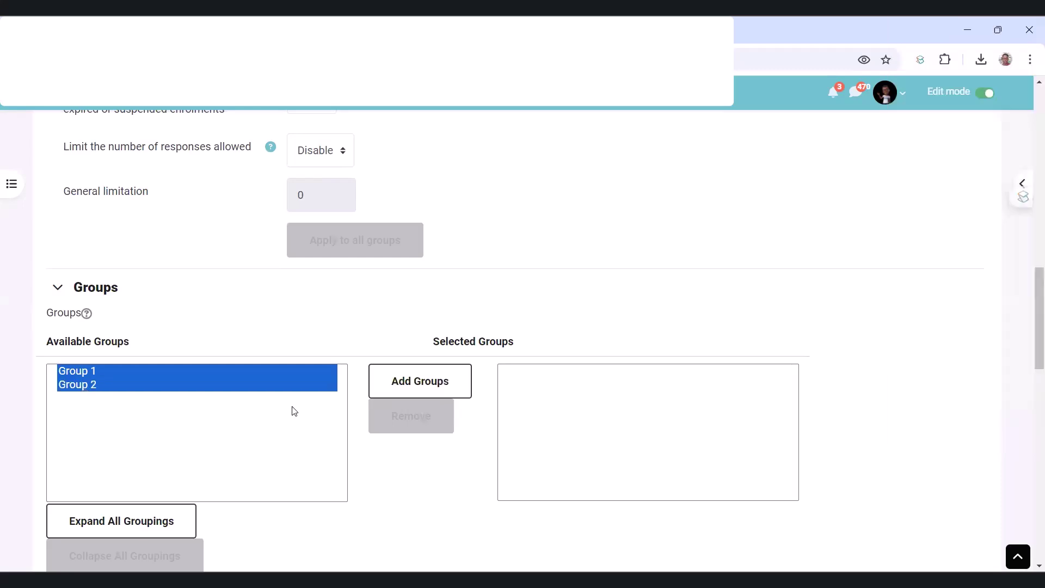
left_click(432, 387)
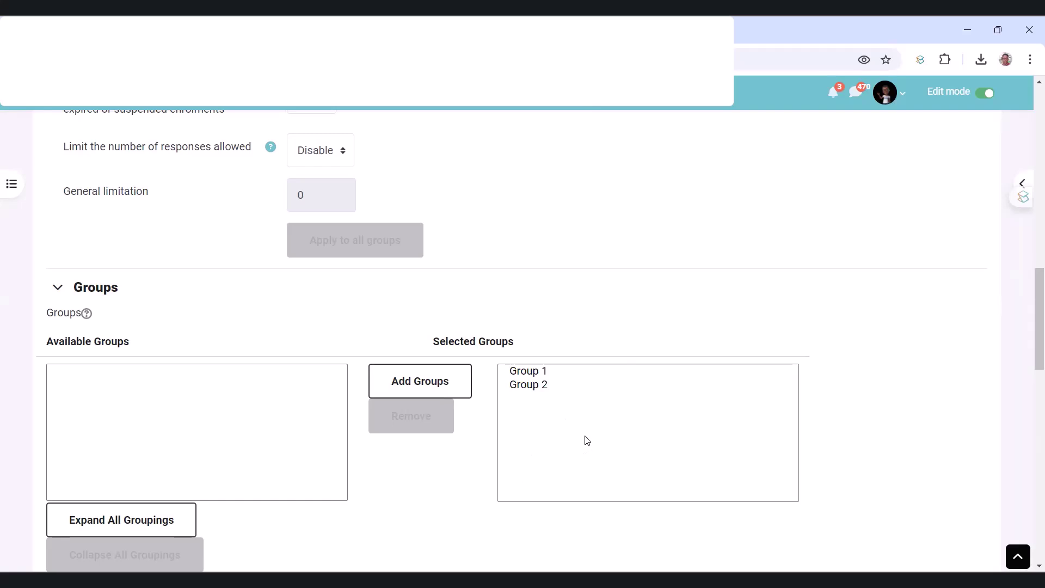
Step: Enable the limit on the number of responses allowed and set the general limitation to 5
scroll(587, 440, "up", 3)
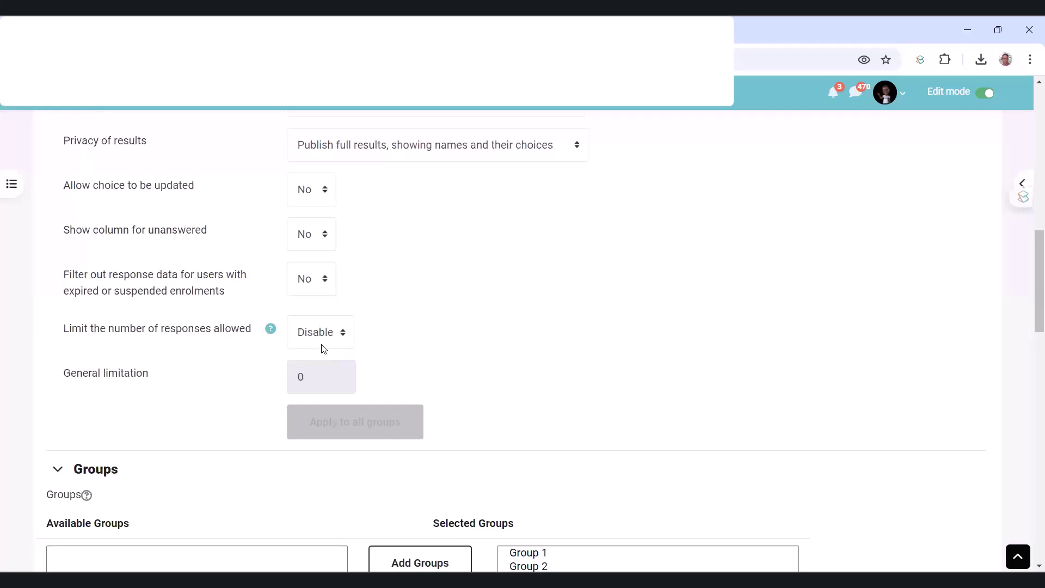
key("alt+Down")
left_click(323, 375)
key("Tab")
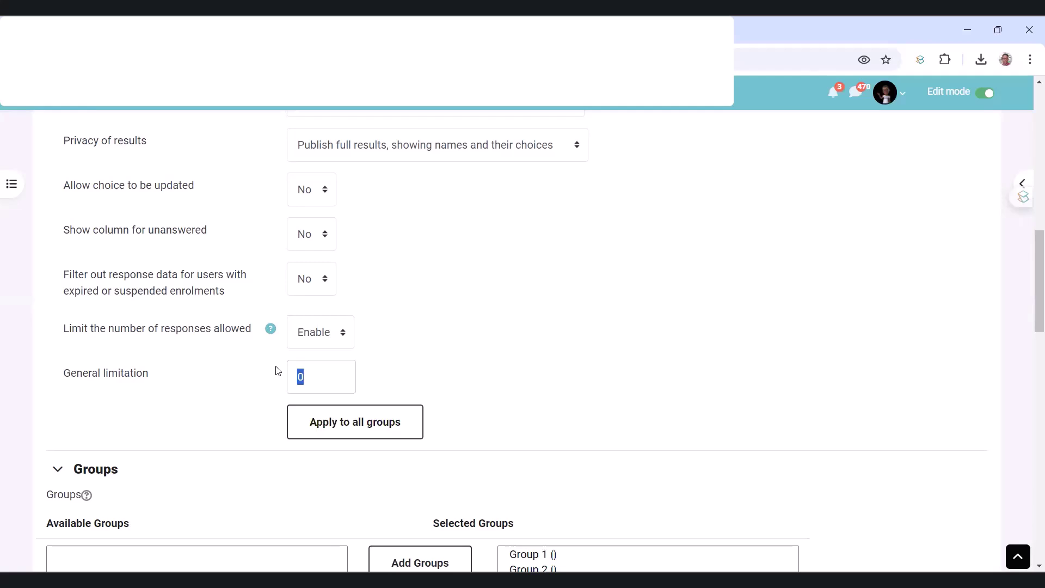
type("5")
left_click(309, 373)
Step: Require students to view the activity as its completion condition, and save it, returning to the course
scroll(335, 357, "down", 2)
scroll(335, 356, "down", 5)
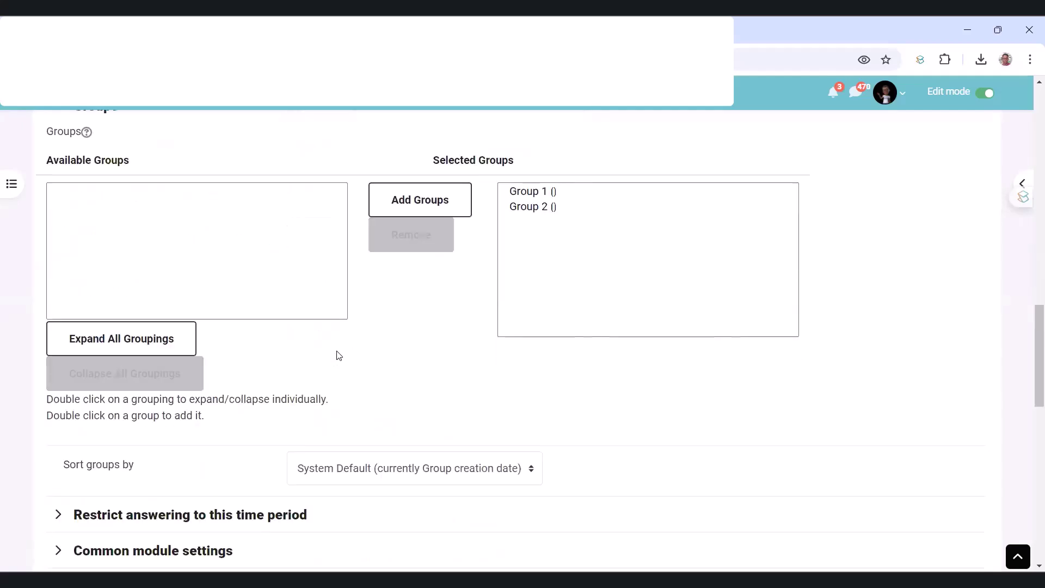
scroll(337, 354, "down", 3)
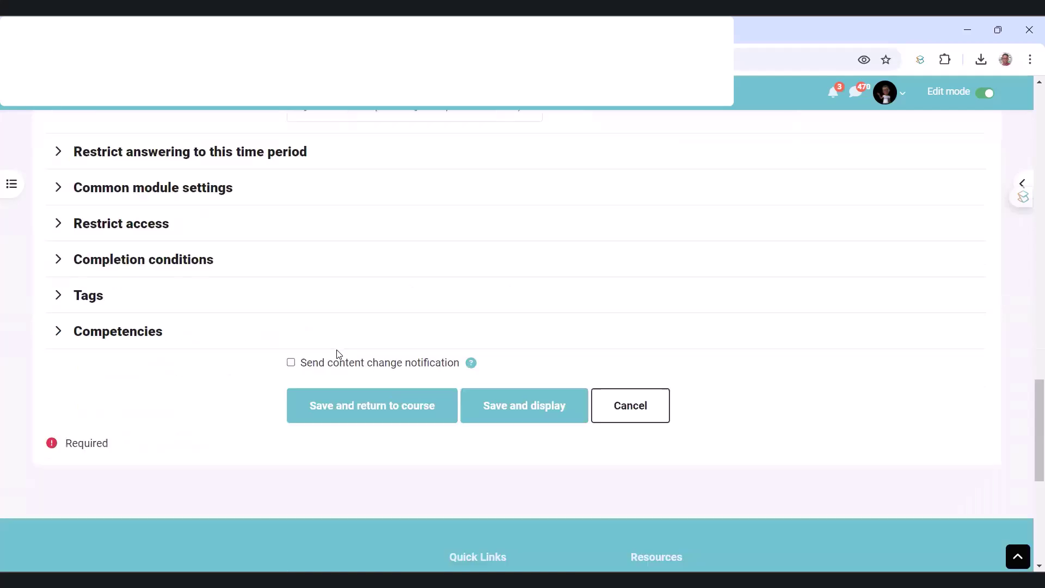
left_click(73, 272)
left_click(288, 343)
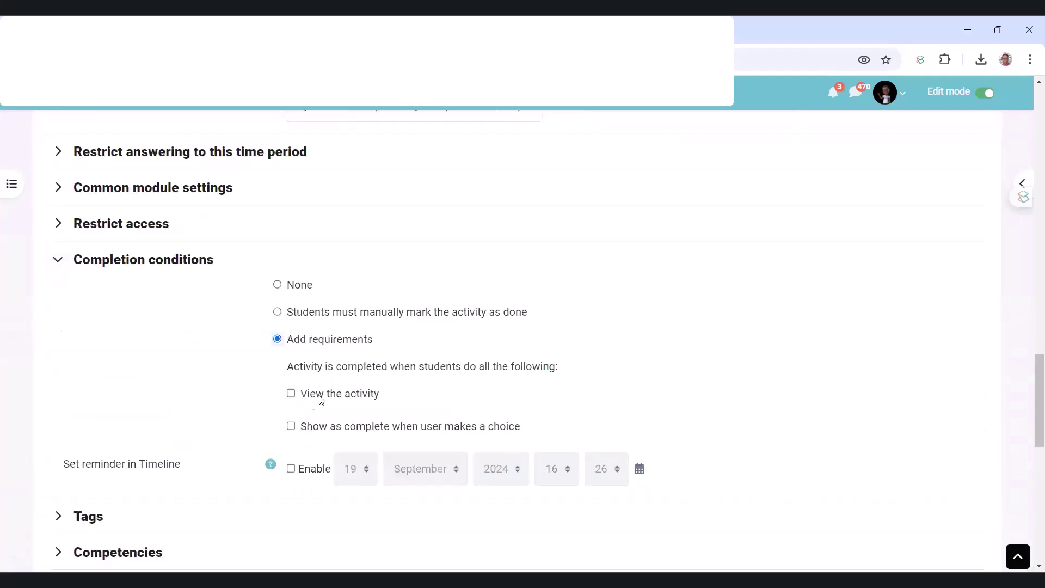
left_click(291, 394)
scroll(424, 397, "down", 3)
left_click(370, 445)
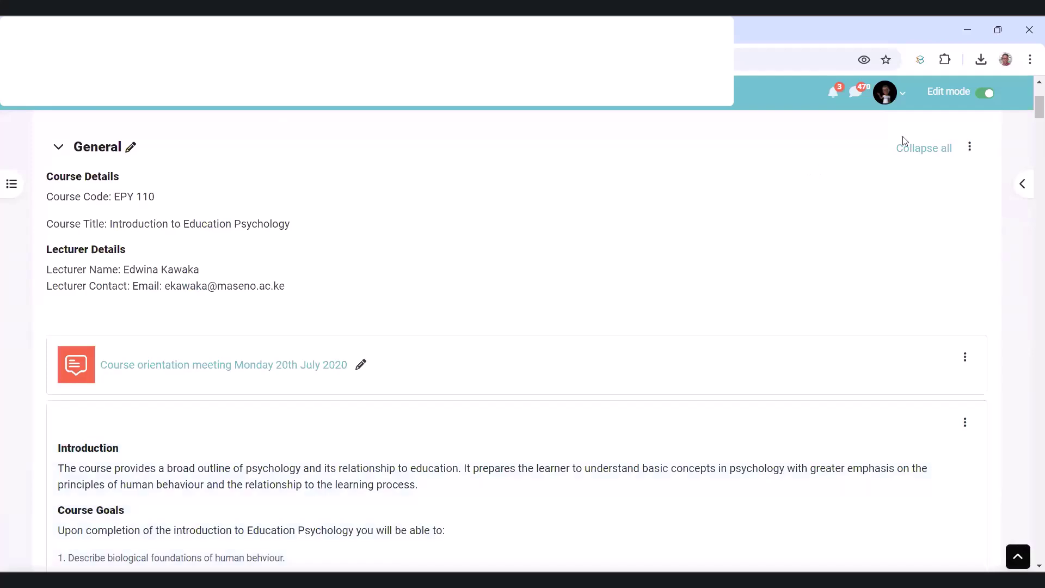
Step: Turn off edit mode and open the Choose a Group activity from the course page
left_click(989, 92)
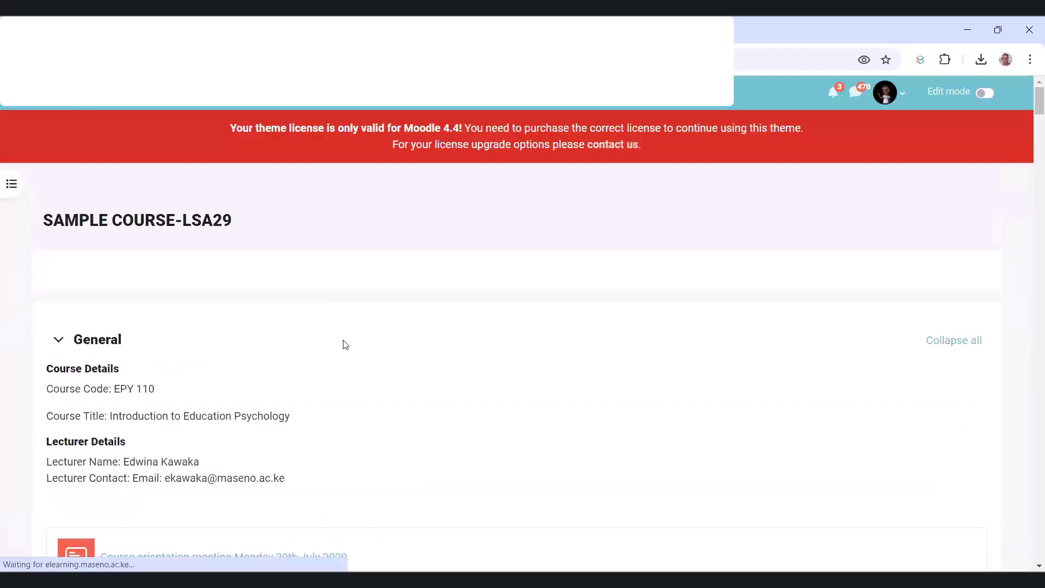
scroll(343, 349, "down", 15)
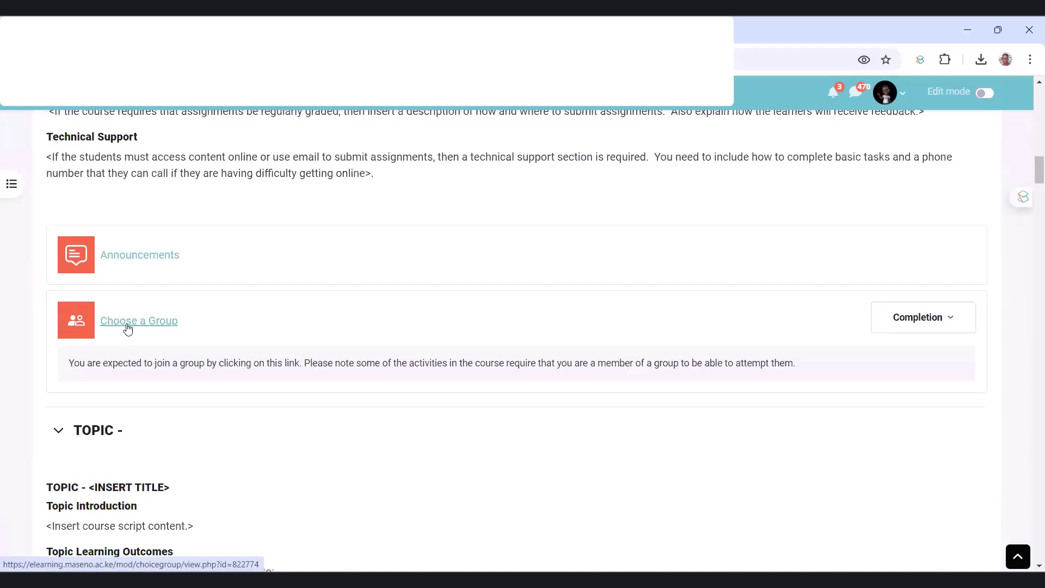
left_click(120, 325)
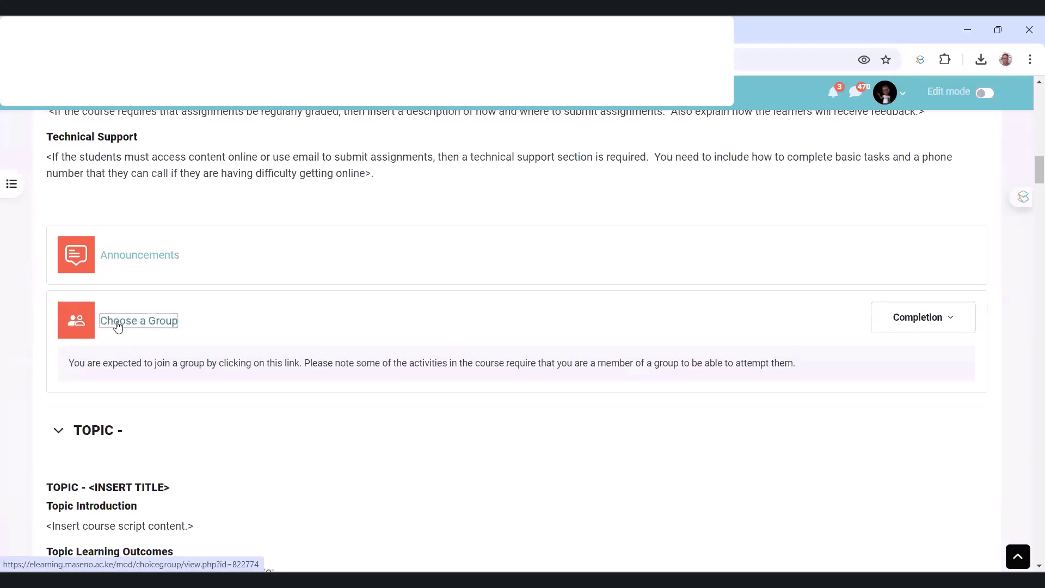
Step: Try to self-enrol in the course from the Choose a Group activity, and continue past the enrolment options page
scroll(263, 335, "down", 3)
scroll(265, 336, "down", 2)
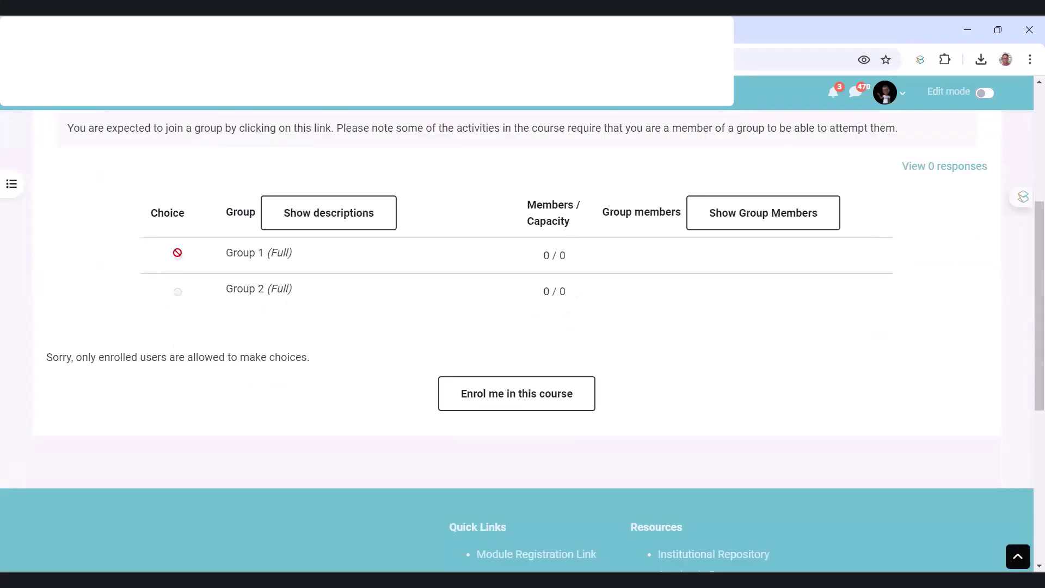
left_click(497, 389)
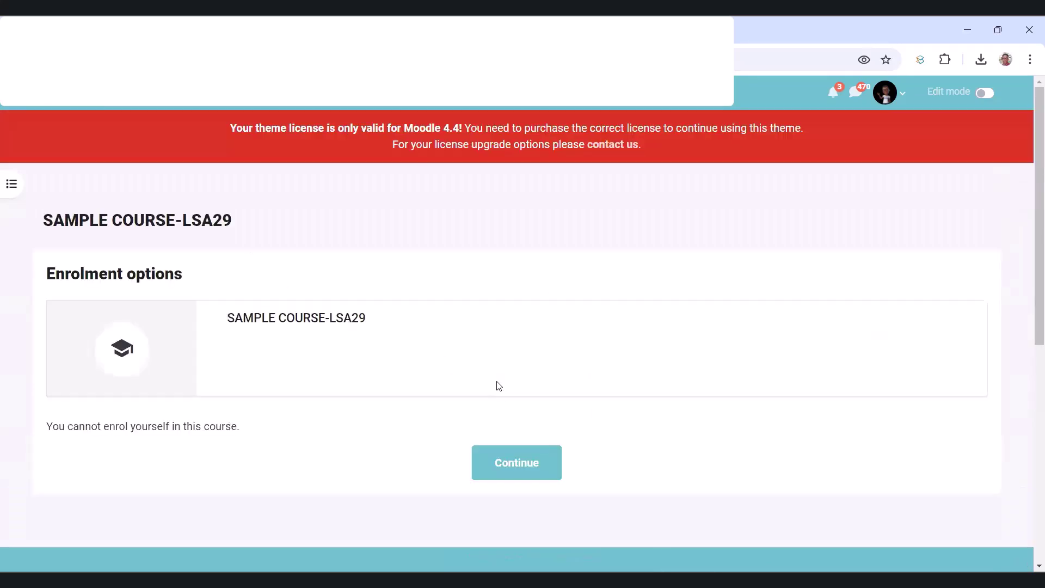
left_click(502, 454)
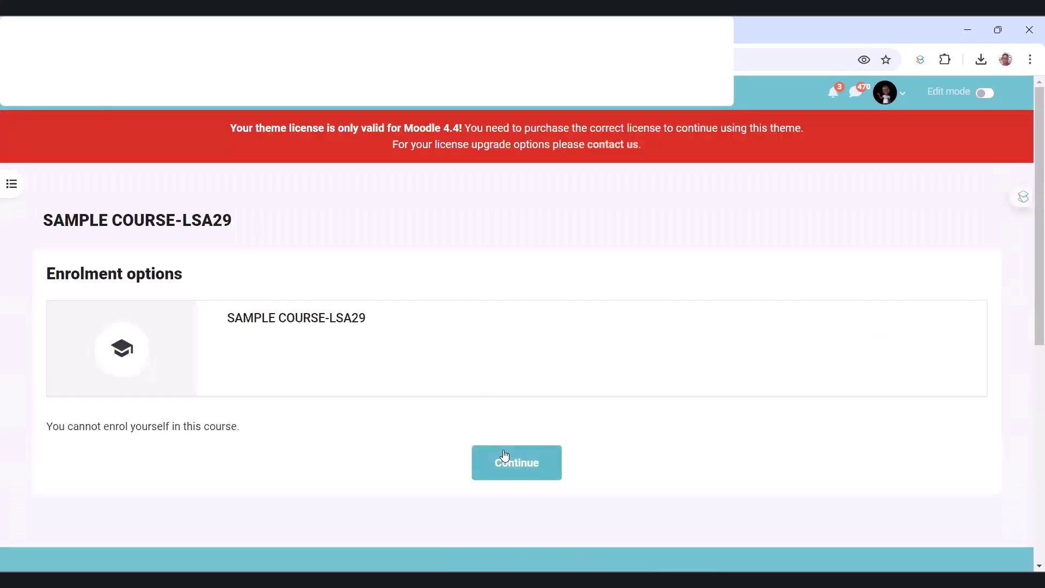
Step: Examine the group choices and their member capacities in the Choose a Group activity, and return to the main course page
scroll(514, 435, "down", 3)
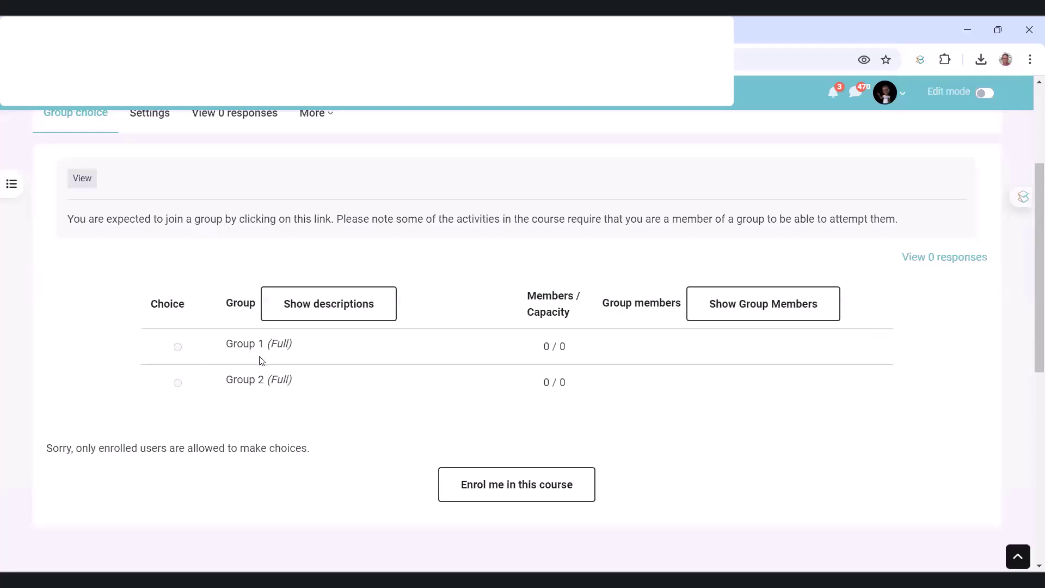
scroll(527, 479, "down", 3)
scroll(464, 411, "up", 6)
scroll(462, 415, "down", 6)
scroll(493, 364, "up", 3)
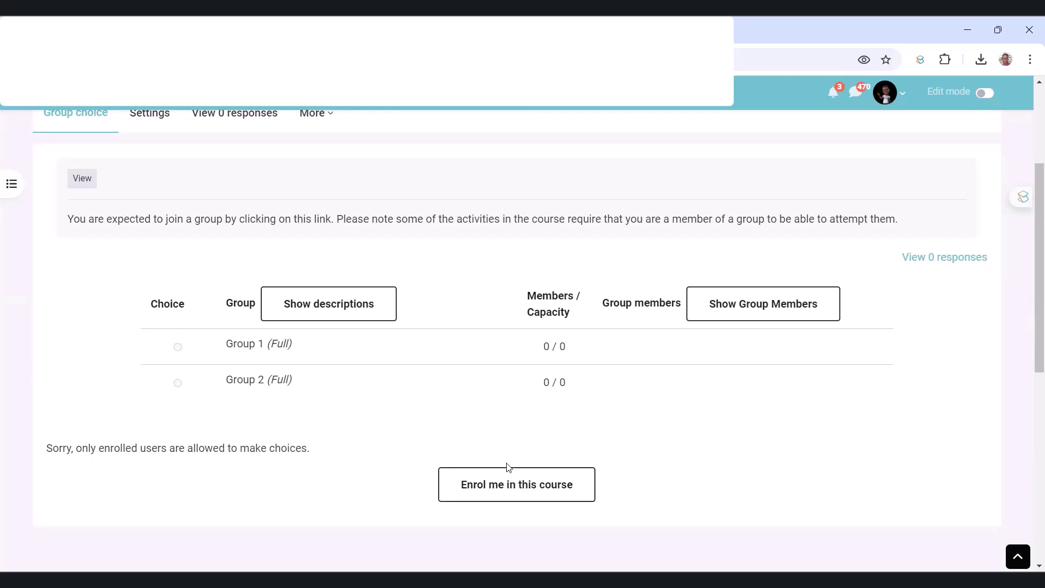
scroll(593, 452, "up", 2)
scroll(574, 448, "down", 2)
scroll(457, 389, "up", 3)
left_click(143, 197)
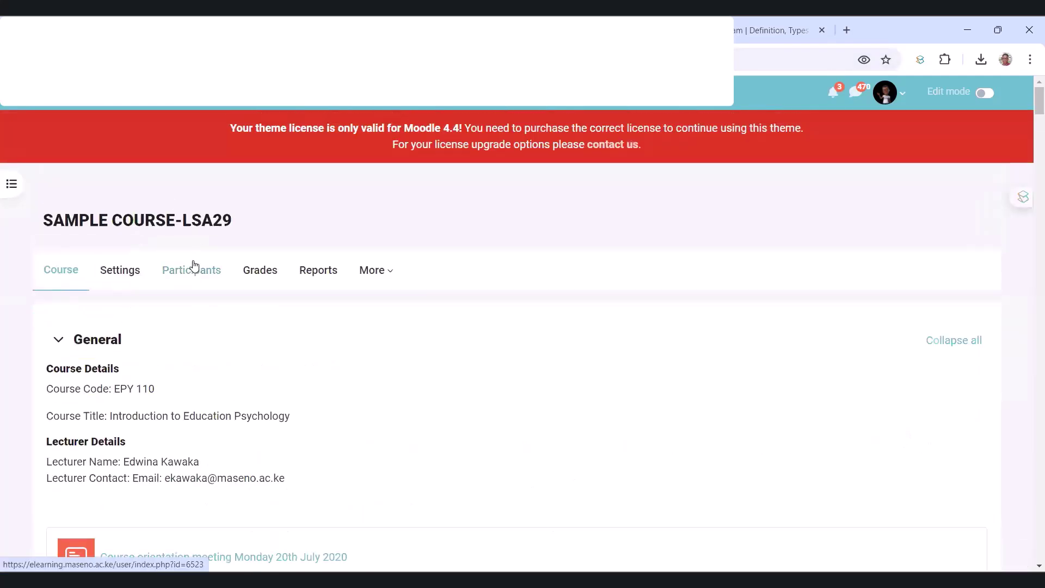
Step: Enrol three accounts found by a user-name search in the course with the Participant role, and check the participants list
left_click(195, 267)
left_click(251, 361)
left_click(461, 237)
type("khavu")
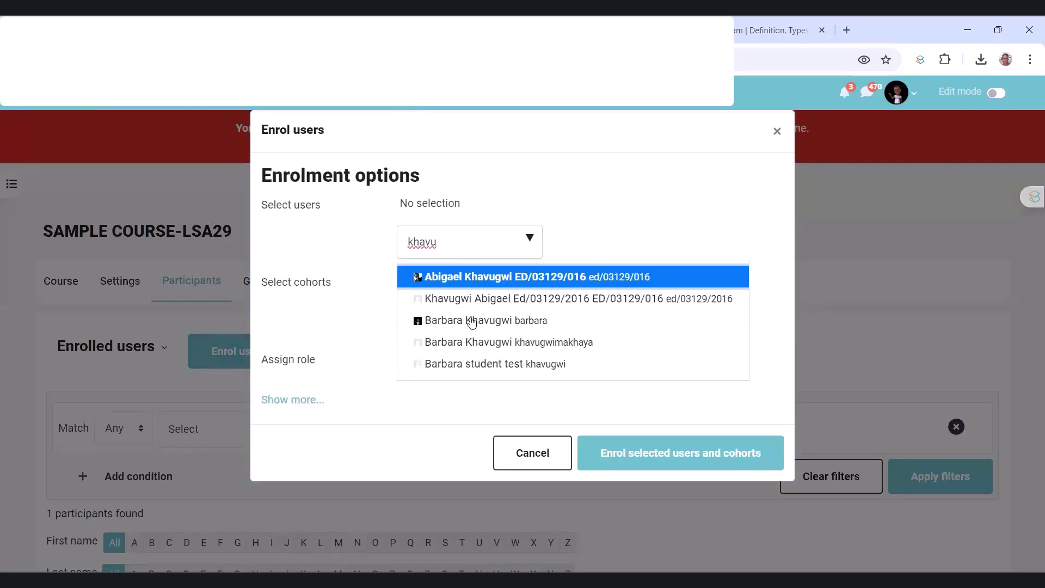
left_click(485, 322)
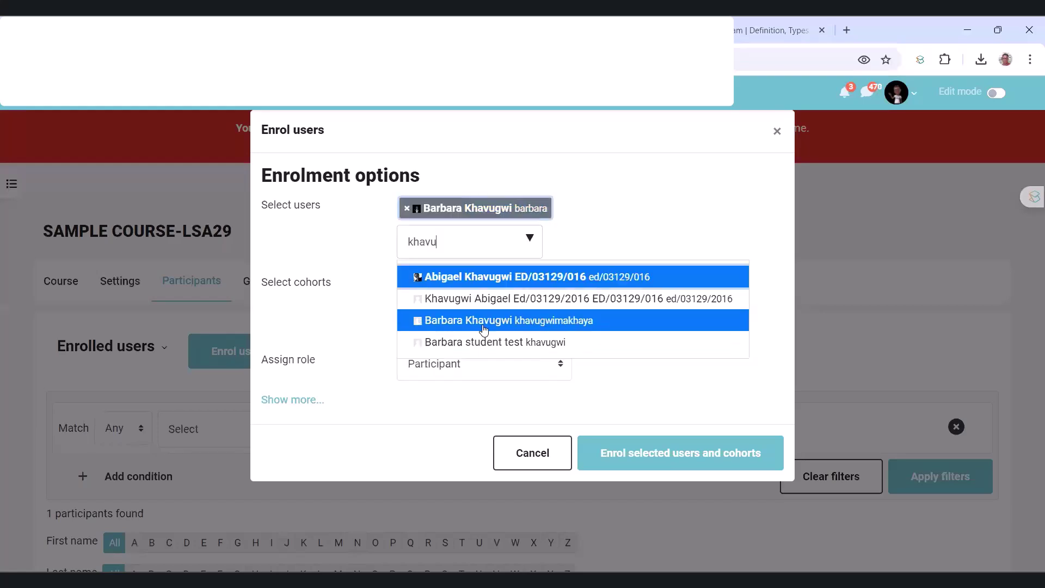
left_click(484, 327)
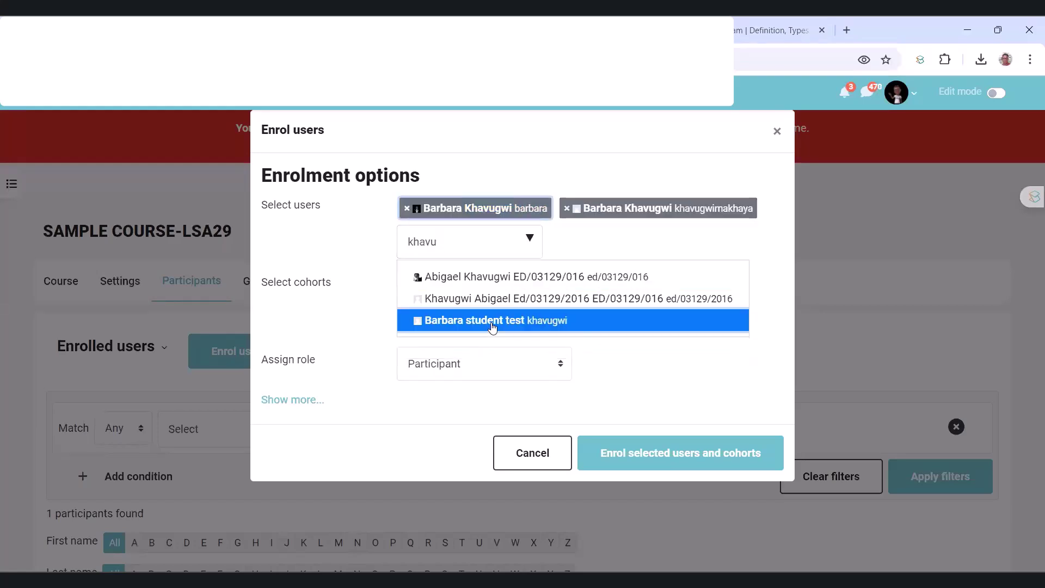
left_click(484, 322)
left_click(671, 488)
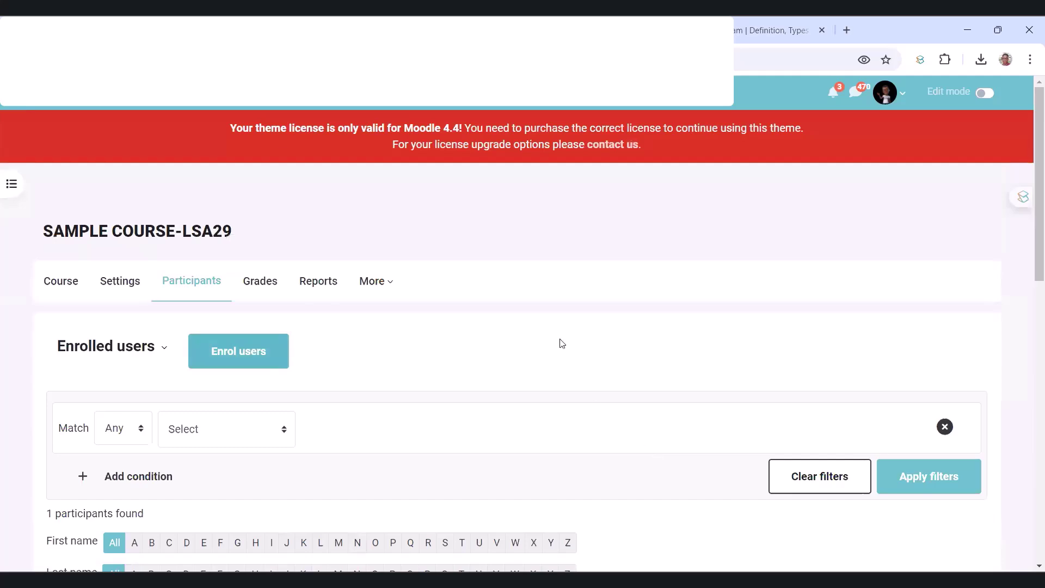
scroll(543, 292, "down", 5)
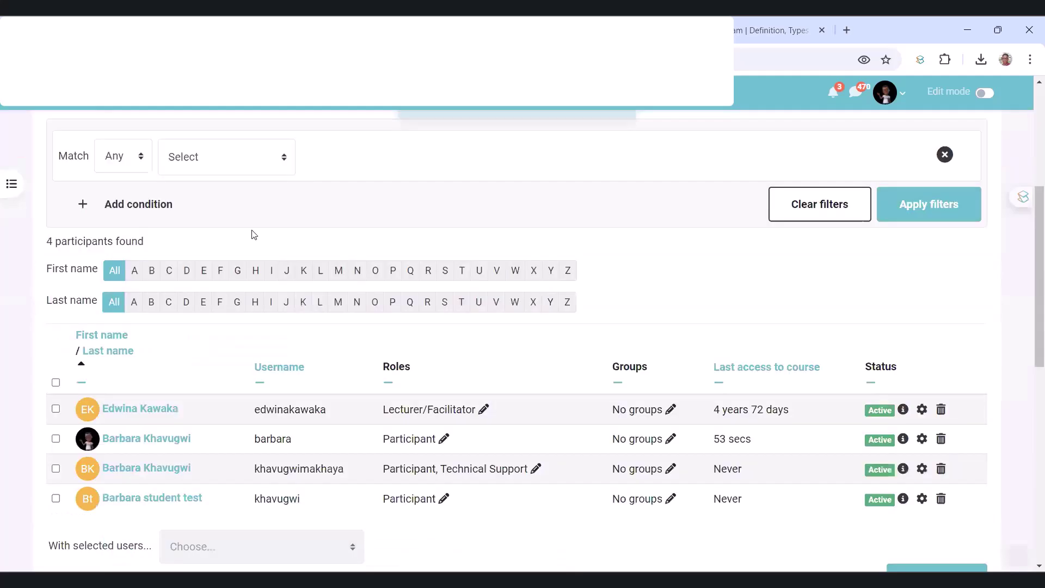
Step: Set the general limitation in the Choose a Group activity's settings to 5 and apply it to all groups
key("alt+Left")
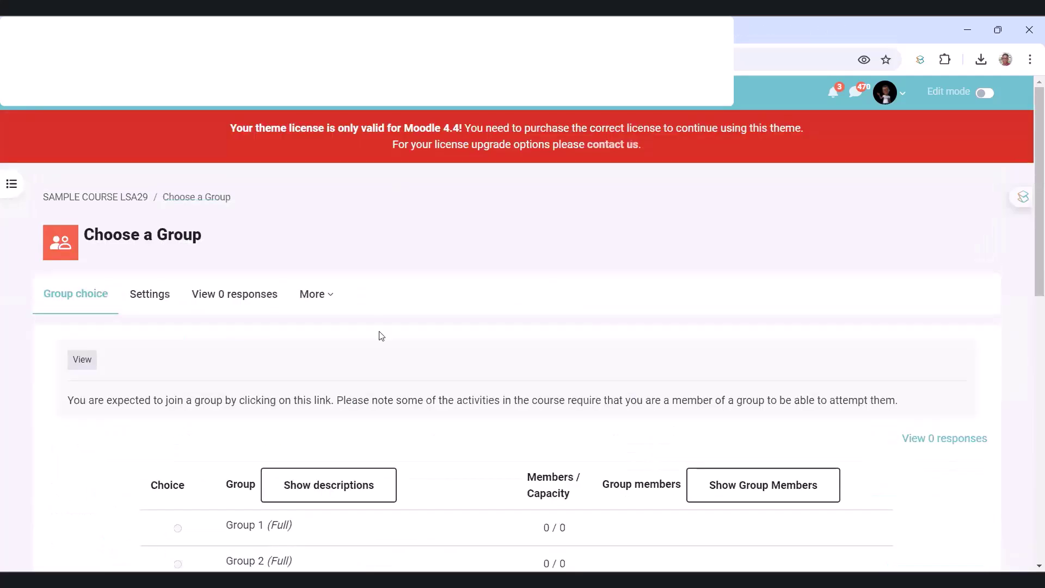
scroll(383, 305, "down", 3)
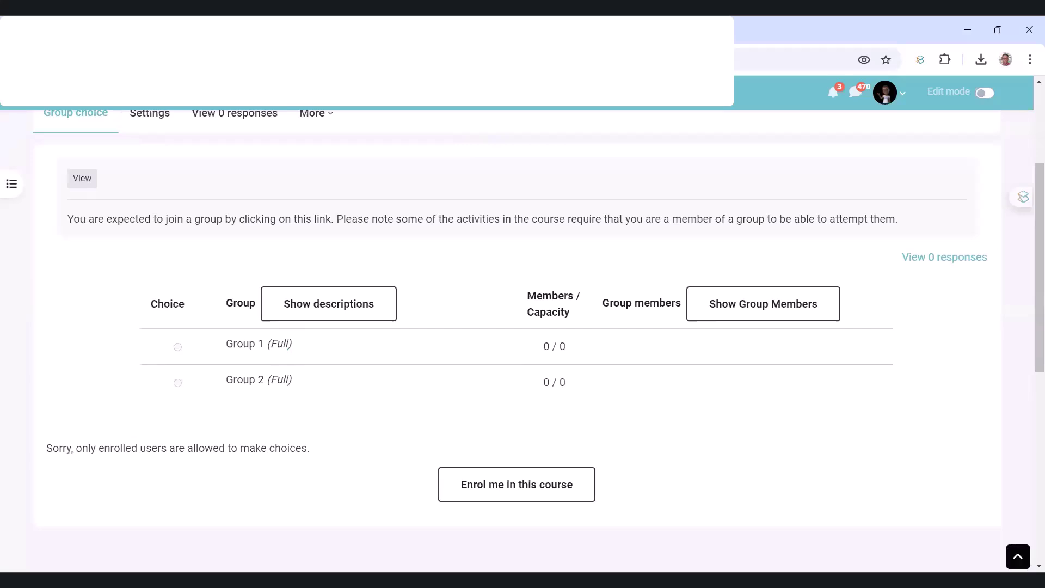
scroll(418, 313, "up", 3)
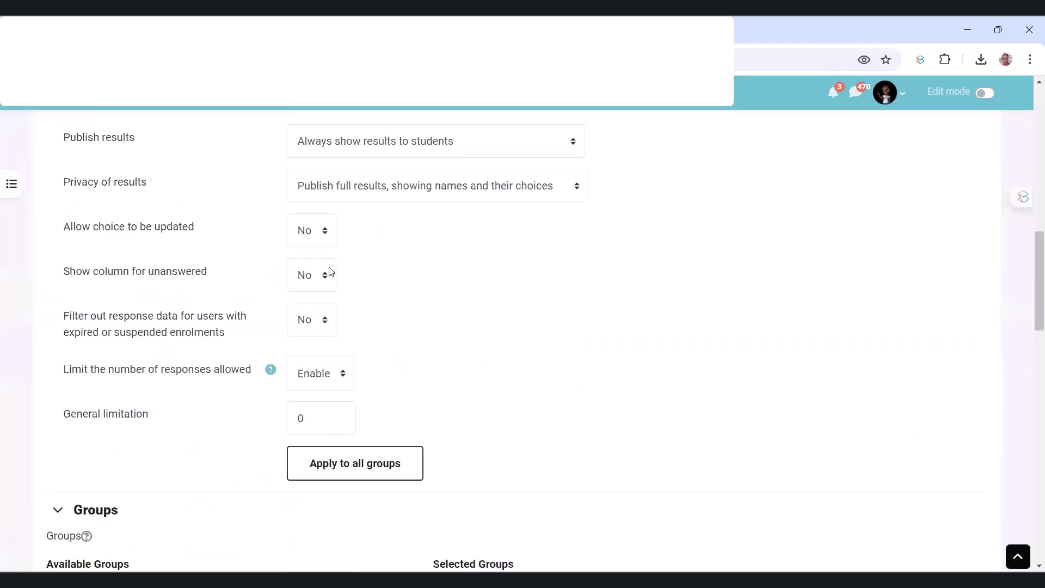
scroll(327, 273, "down", 2)
double_click(298, 325)
type("5")
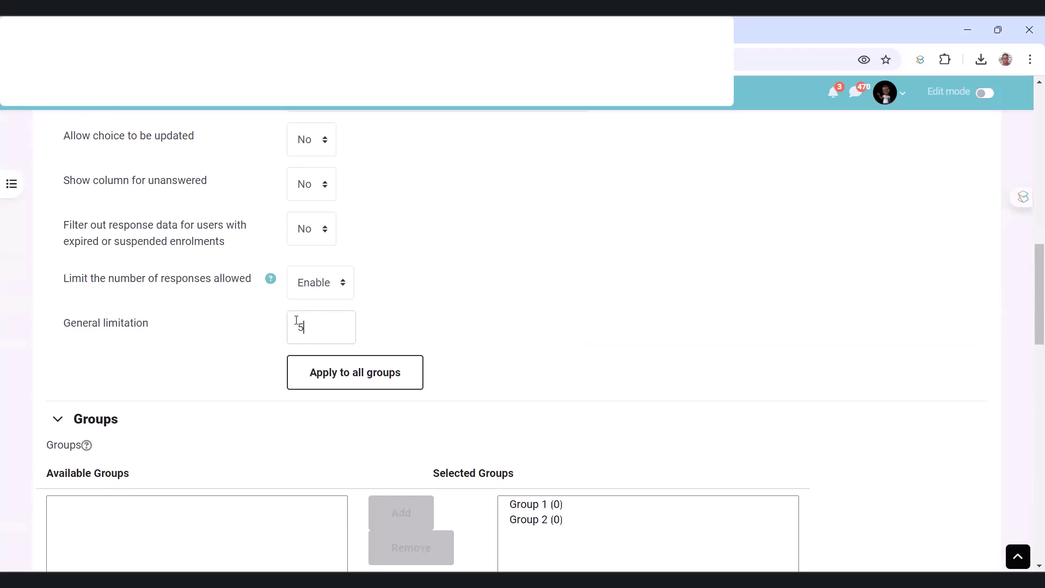
scroll(303, 328, "down", 10)
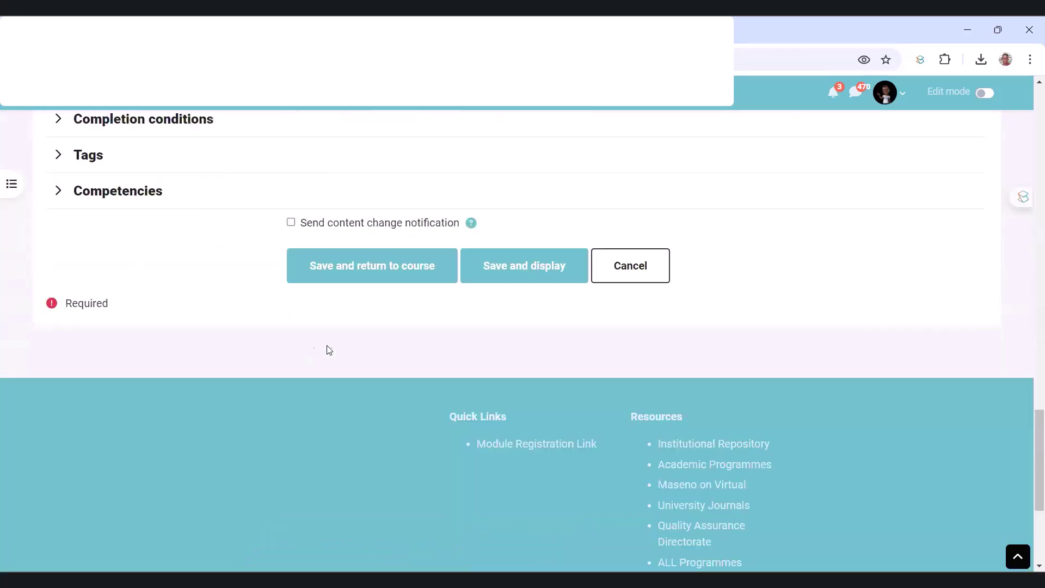
scroll(311, 350, "up", 7)
left_click(359, 197)
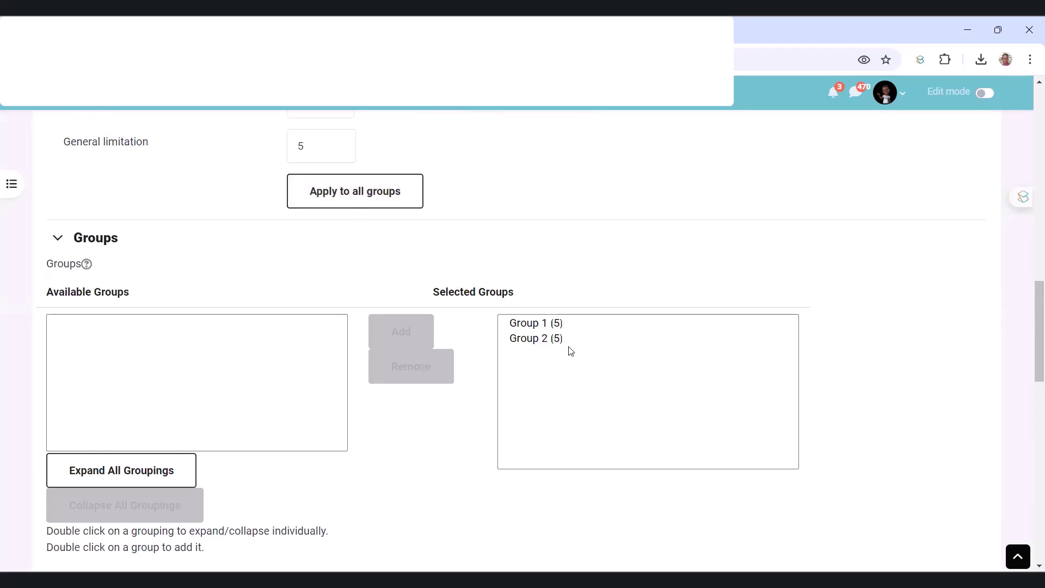
Step: Review the response limit and the selected groups' capacities, and save the settings, displaying the Choose a Group activity
scroll(567, 351, "up", 3)
left_click_drag(68, 279, 257, 282)
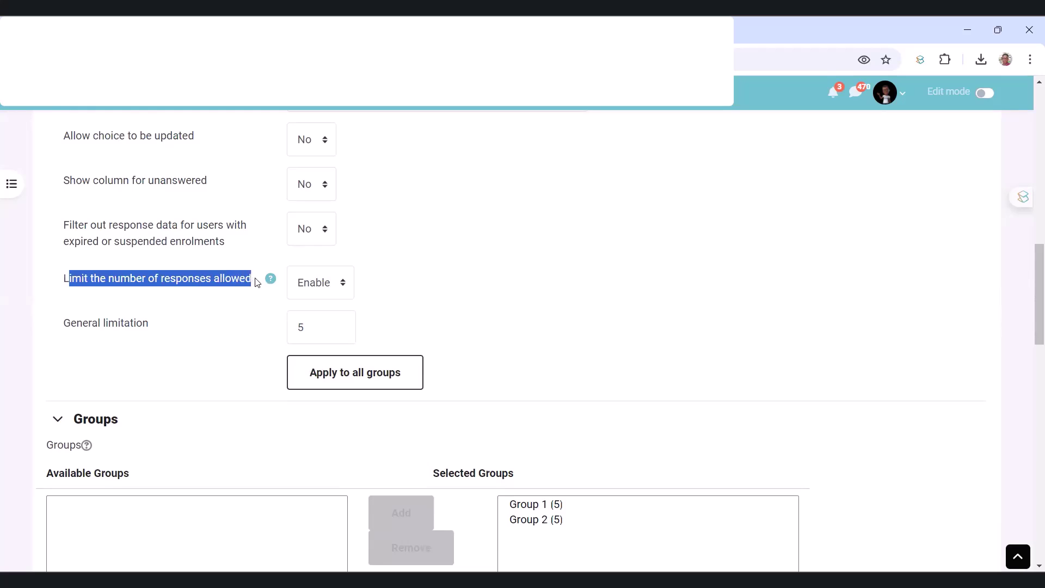
scroll(381, 305, "down", 3)
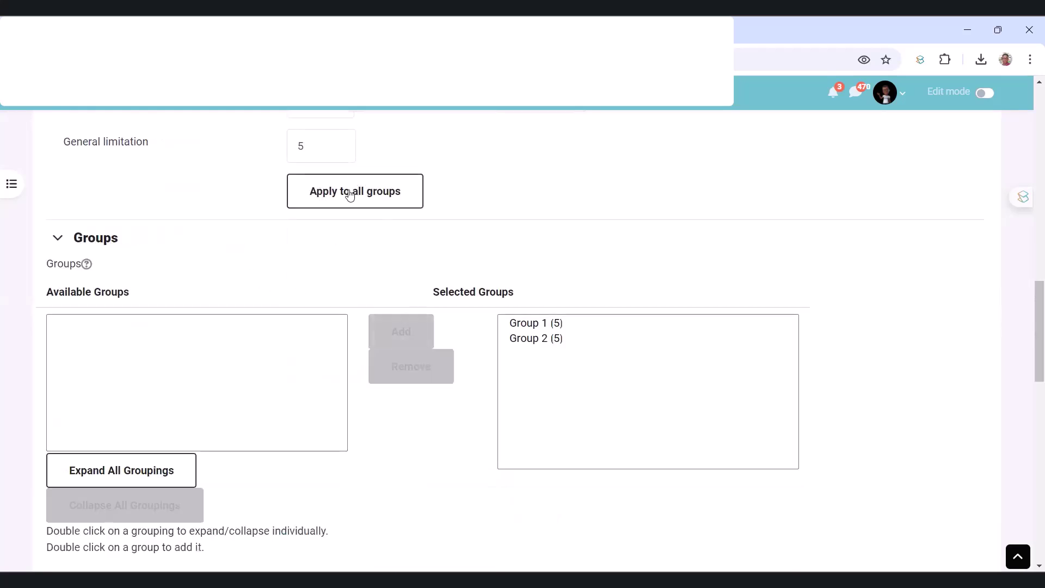
scroll(352, 252, "down", 10)
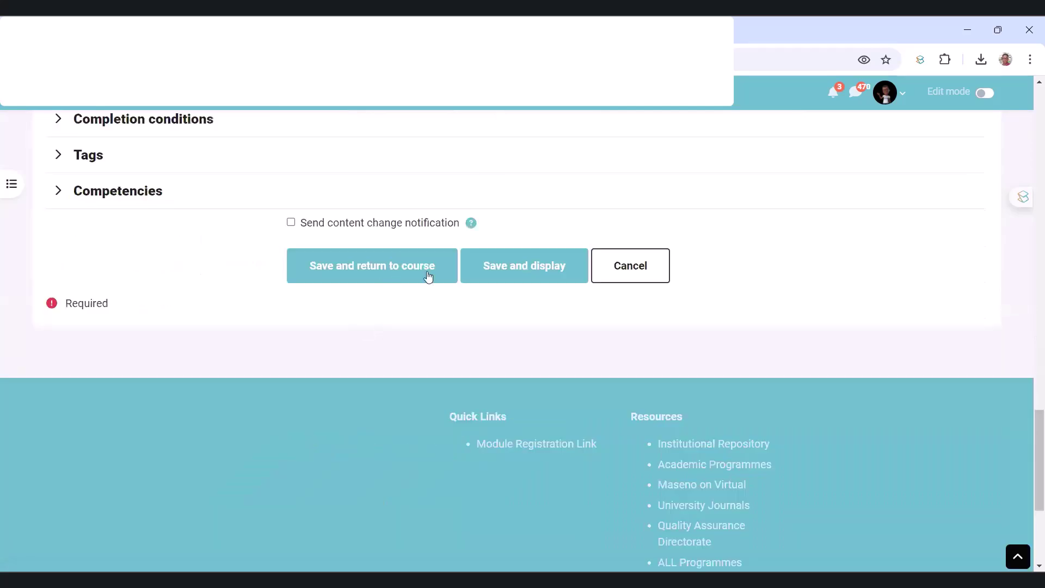
left_click(506, 264)
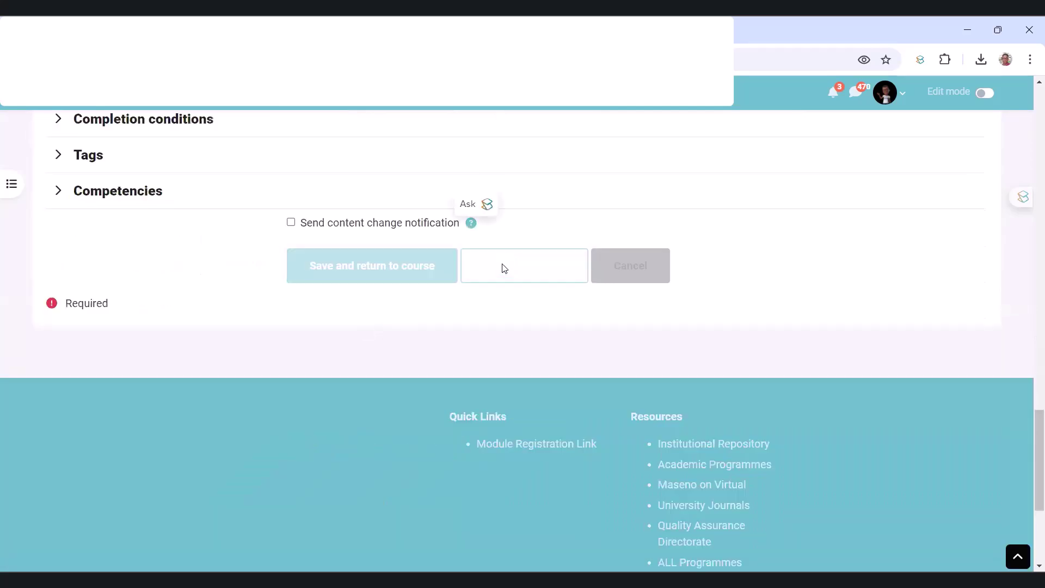
Step: Join Group 1 in the Choose a Group activity, save the choice, and check the group membership
scroll(501, 242, "down", 3)
scroll(174, 245, "down", 3)
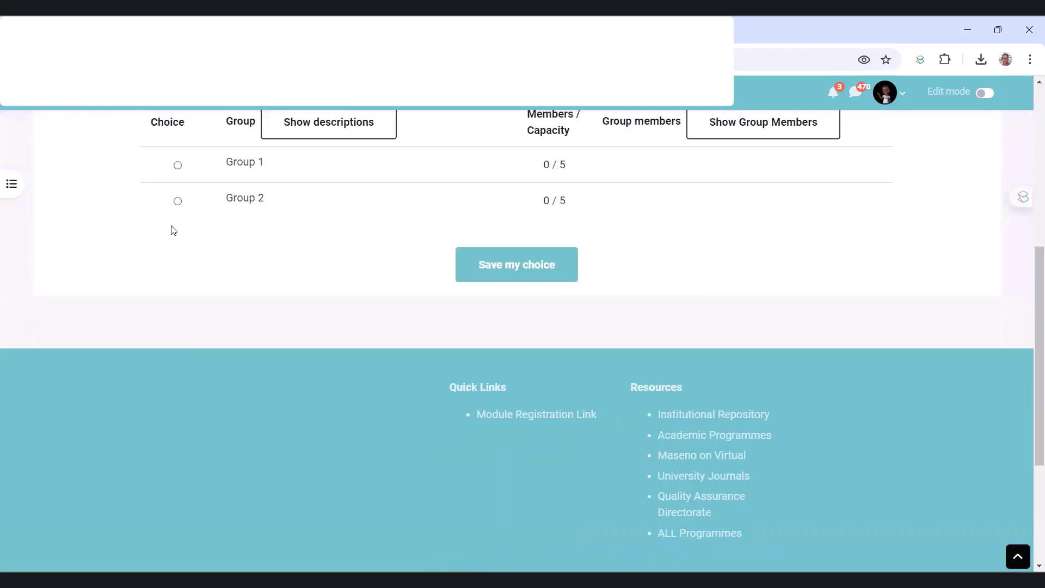
scroll(182, 276, "up", 2)
left_click(177, 256)
left_click(489, 354)
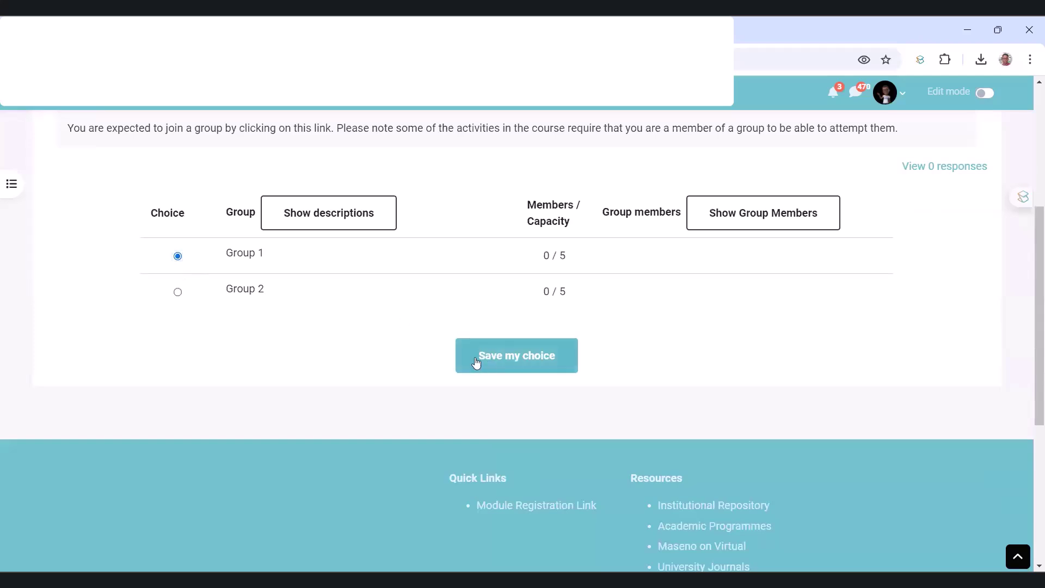
scroll(489, 381, "down", 5)
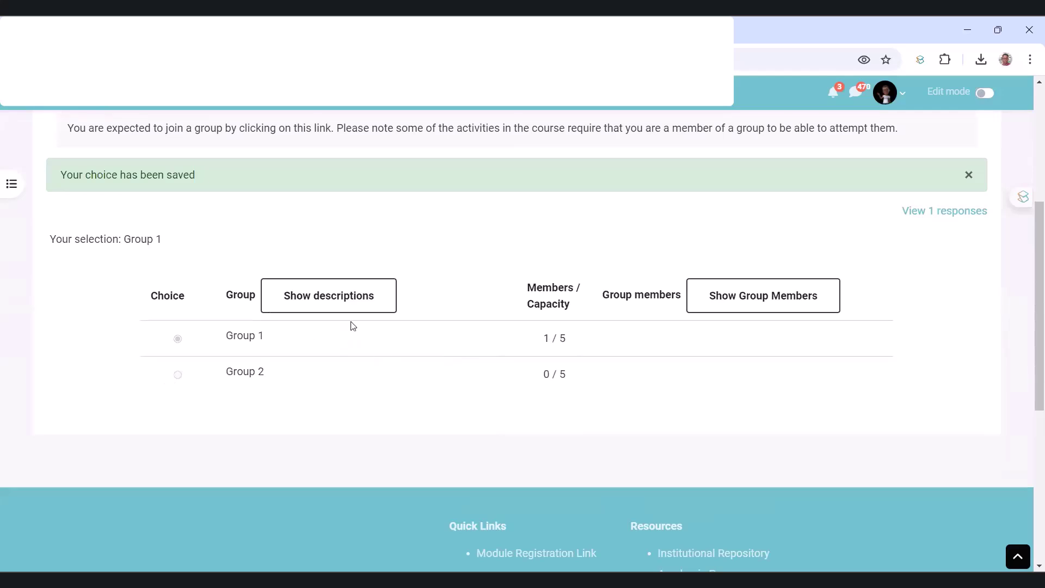
scroll(387, 321, "up", 5)
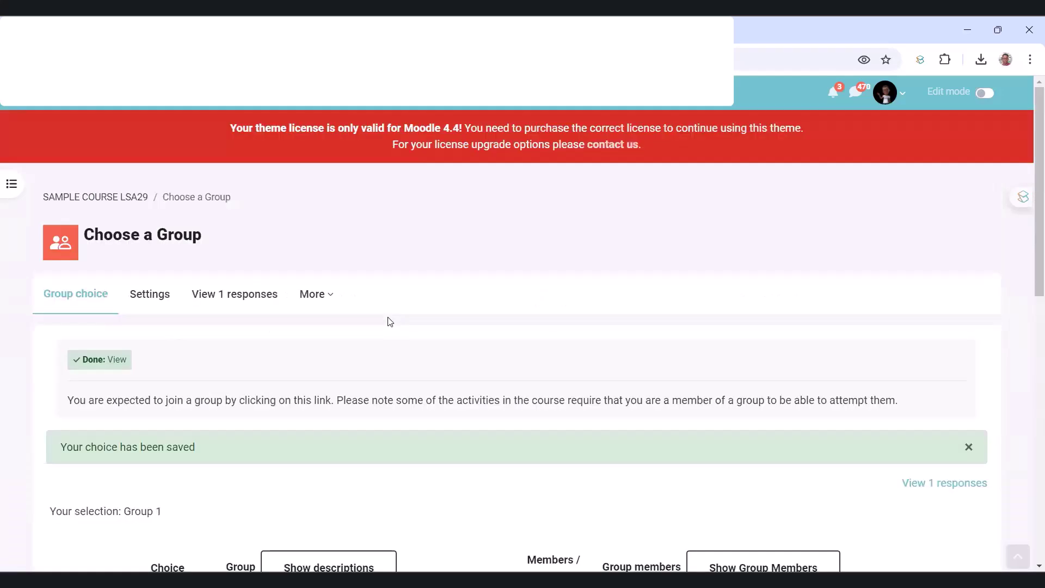
Step: Return to the main course page from the Choose a Group activity and look through its General section
left_click(135, 201)
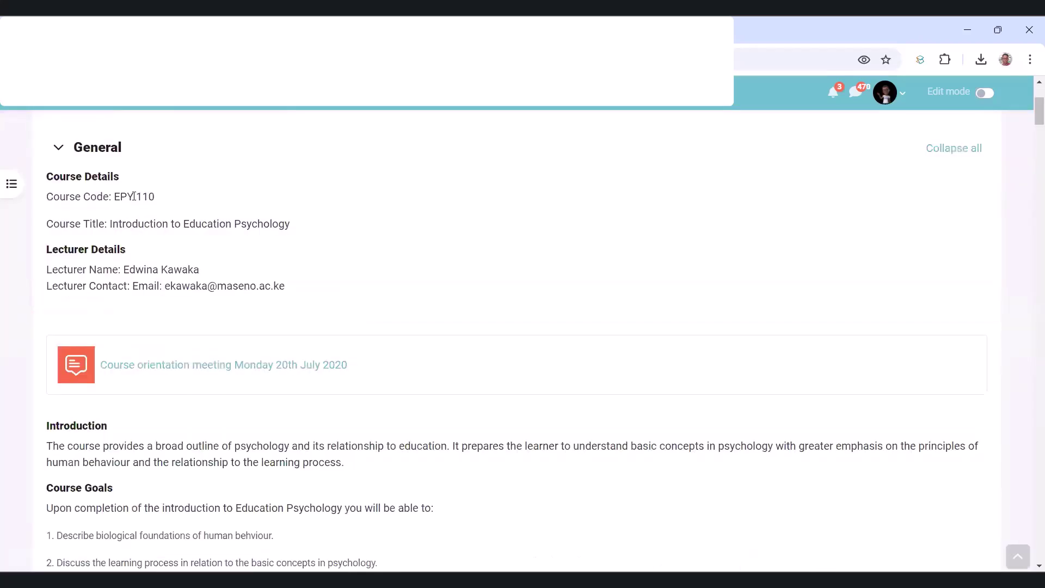
scroll(381, 368, "down", 3)
scroll(386, 365, "down", 15)
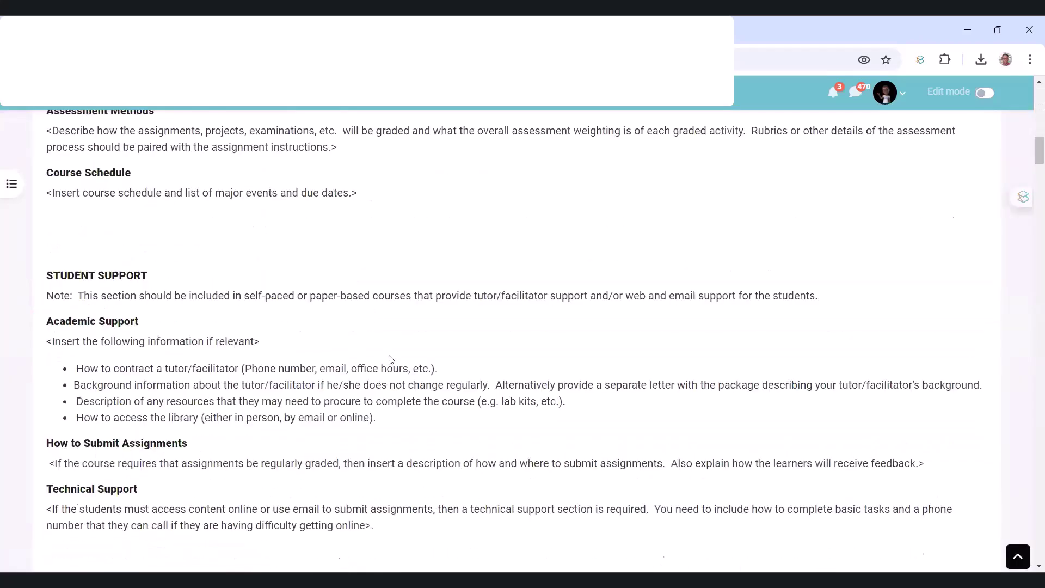